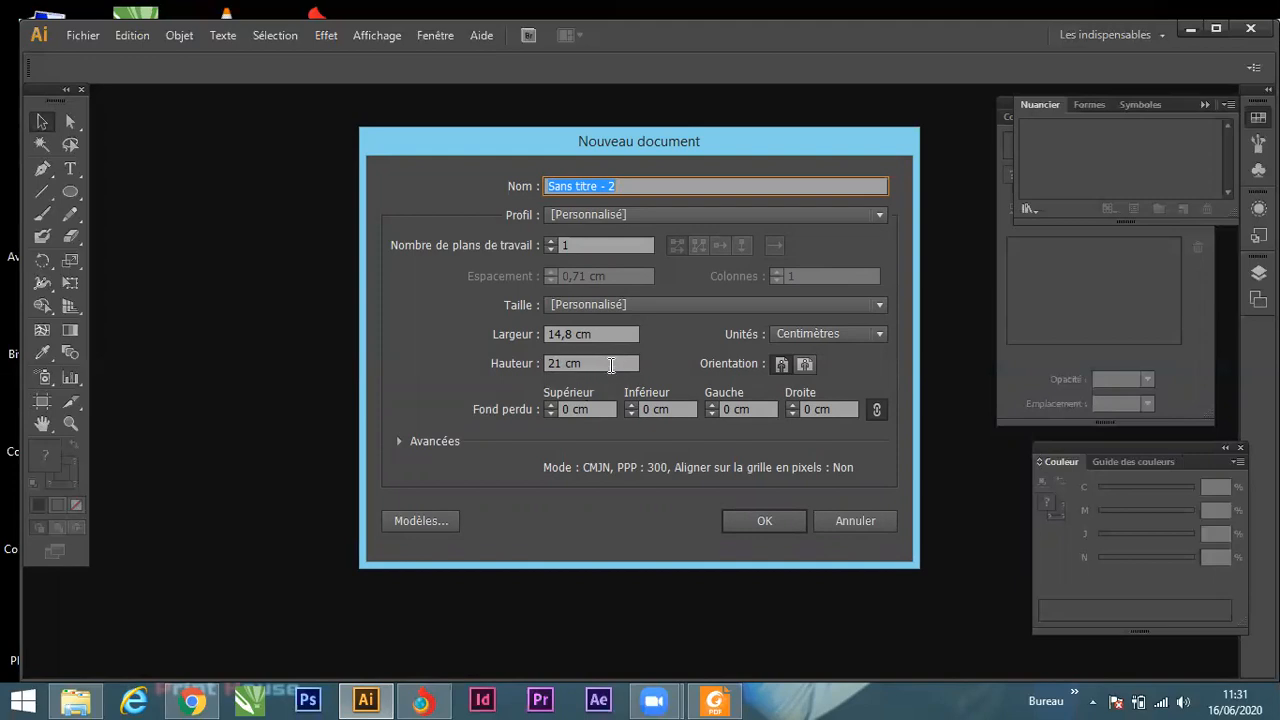
Create a portrait document 14.8 cm wide and 21 cm high with one artboard.
{"action": "left_click", "coordinate": [782, 366]}
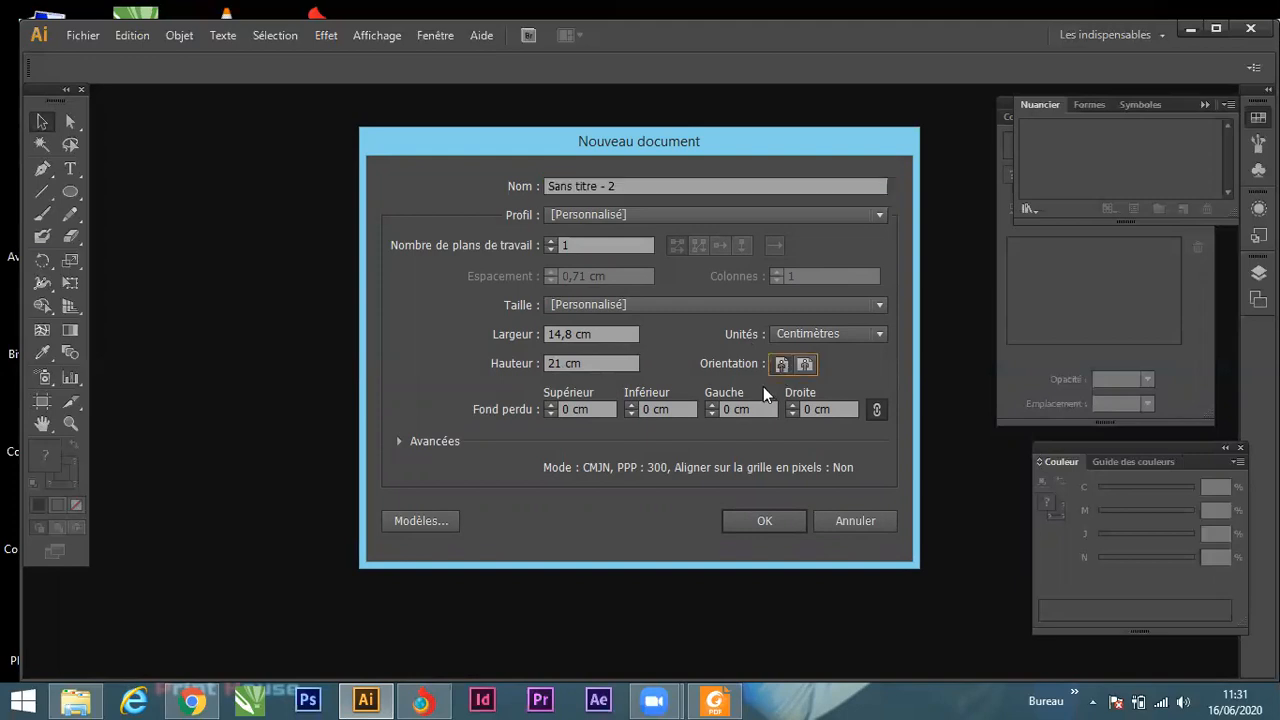
{"action": "left_click", "coordinate": [760, 521]}
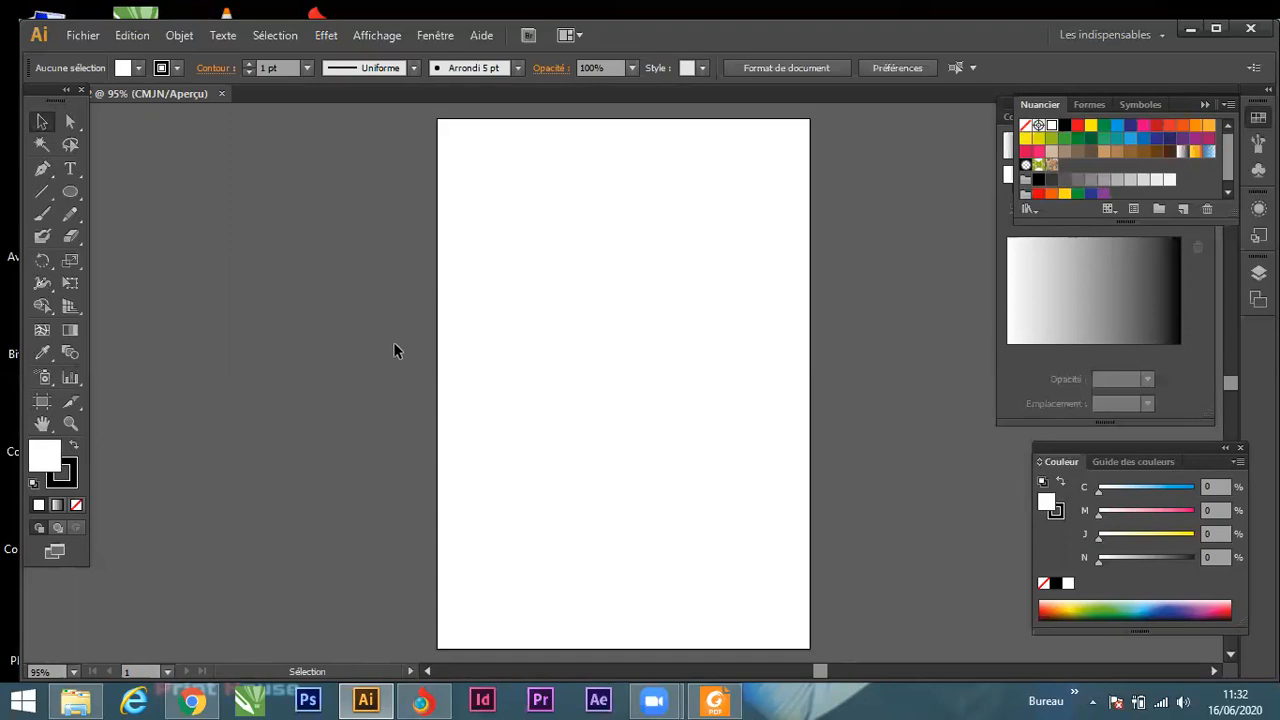
Place the burger picture "images" from the Images folder at the centre of the artboard.
{"action": "left_click", "coordinate": [76, 700]}
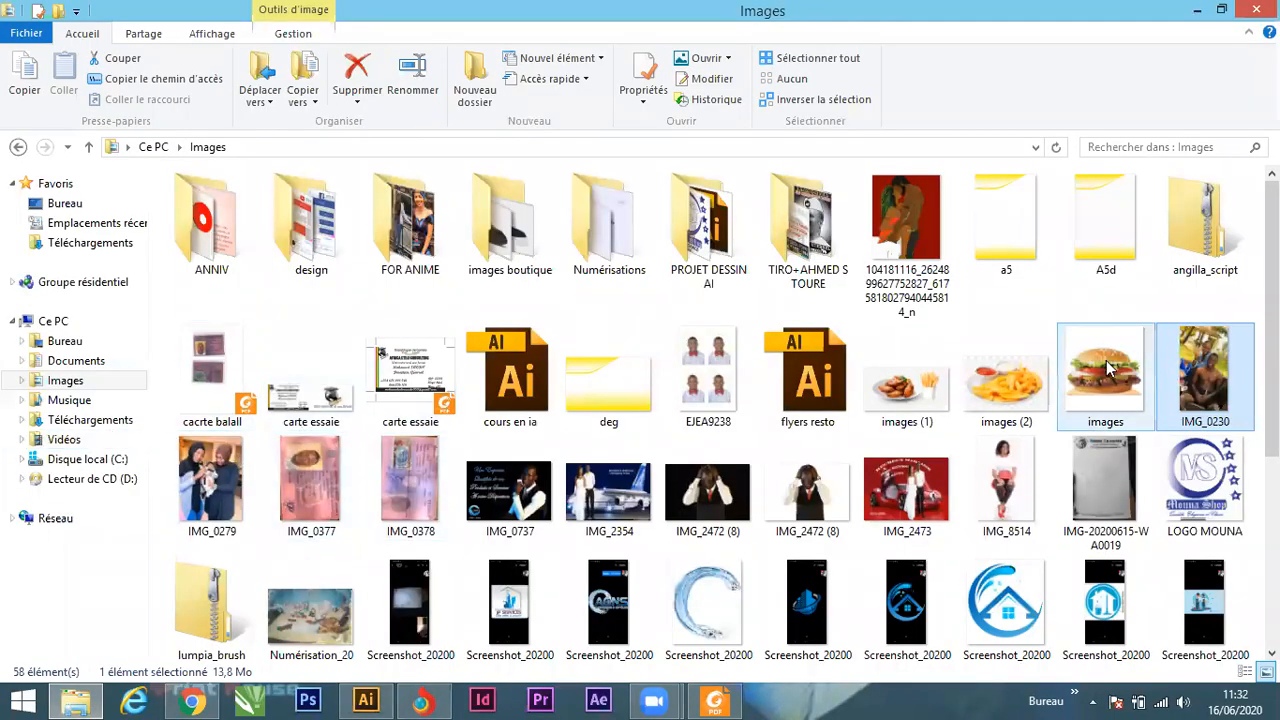
{"action": "left_click", "coordinate": [1120, 392]}
{"action": "left_click_drag", "start_coordinate": [1106, 355], "coordinate": [622, 350]}
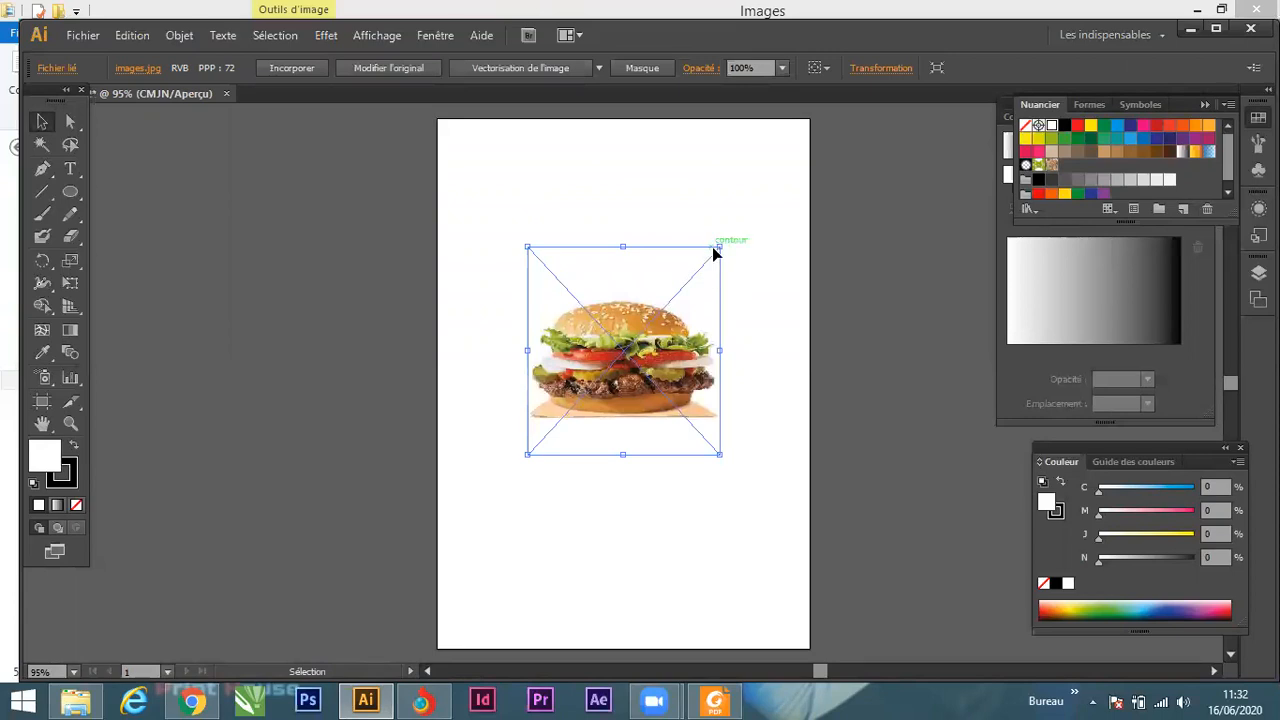
Enlarge the burger image proportionally to the full page width and move it up slightly past the page's upper edge.
{"action": "left_click_drag", "start_coordinate": [717, 245], "coordinate": [810, 150]}
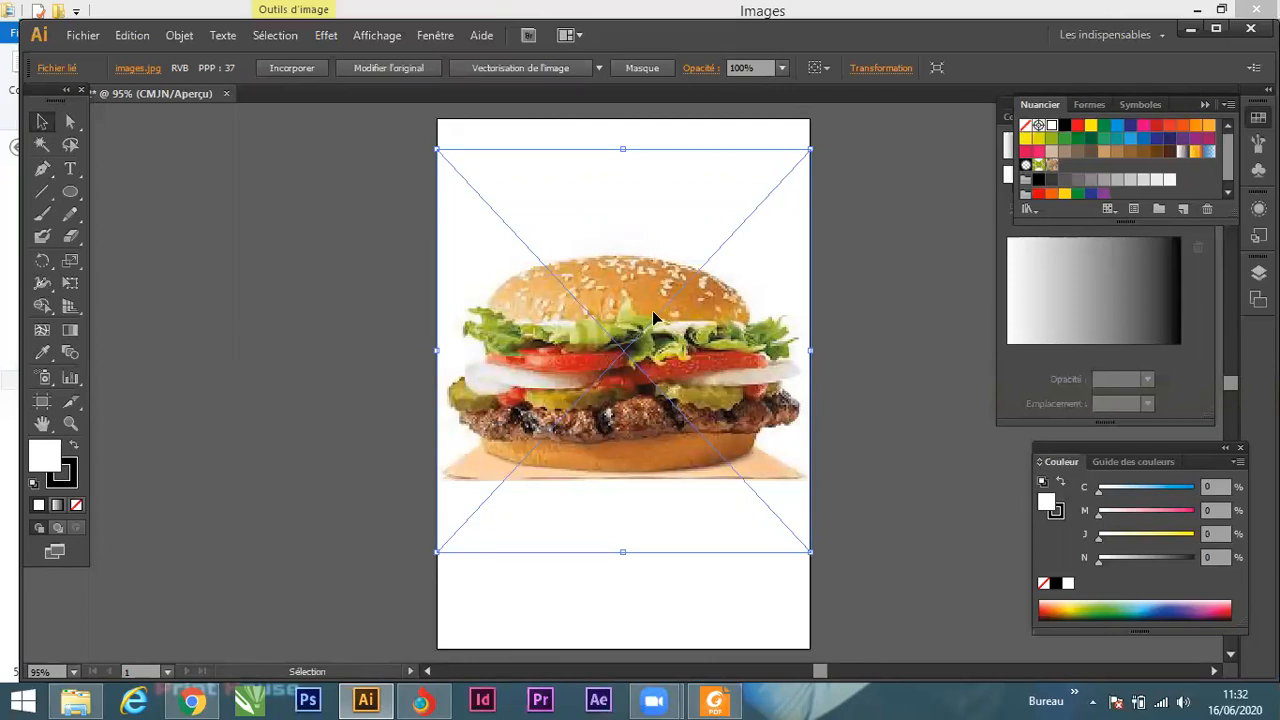
{"action": "left_click_drag", "start_coordinate": [653, 316], "coordinate": [658, 273]}
{"action": "left_click", "coordinate": [881, 333]}
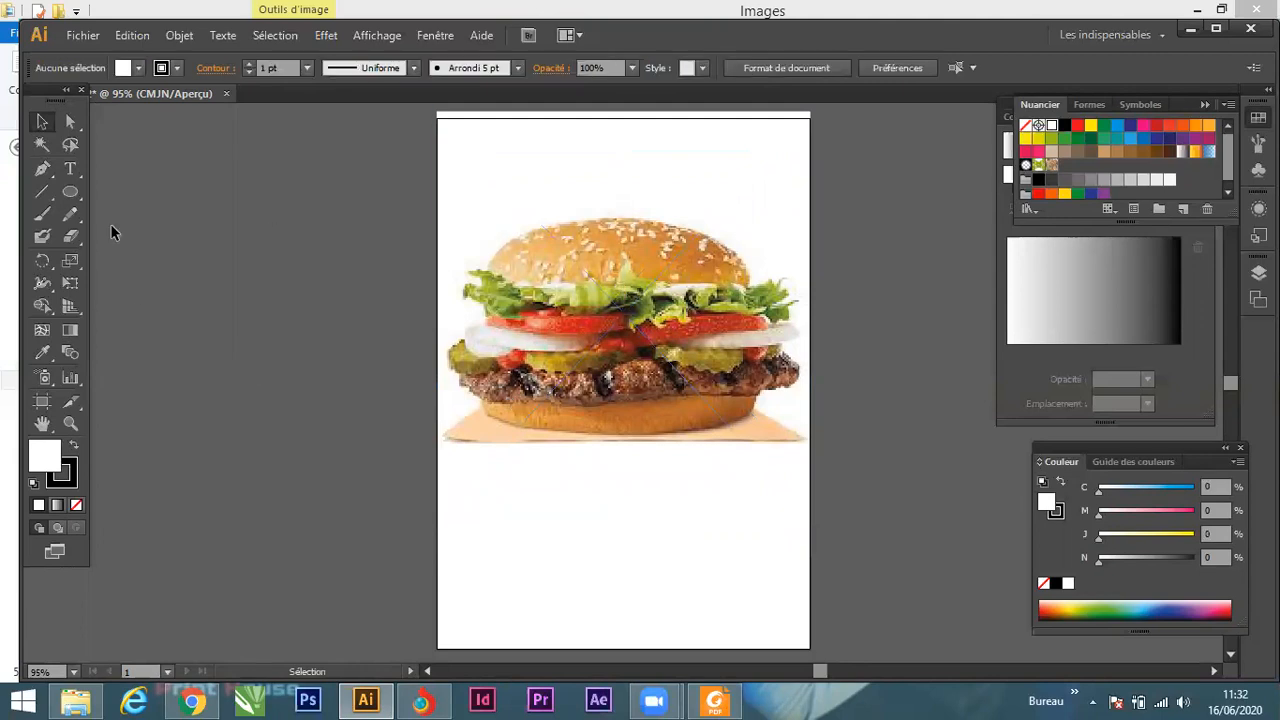
Draw a full-width white rectangle over the lower page, with its upper edge at about Y 11.06 cm across the burger.
{"action": "left_click", "coordinate": [81, 197]}
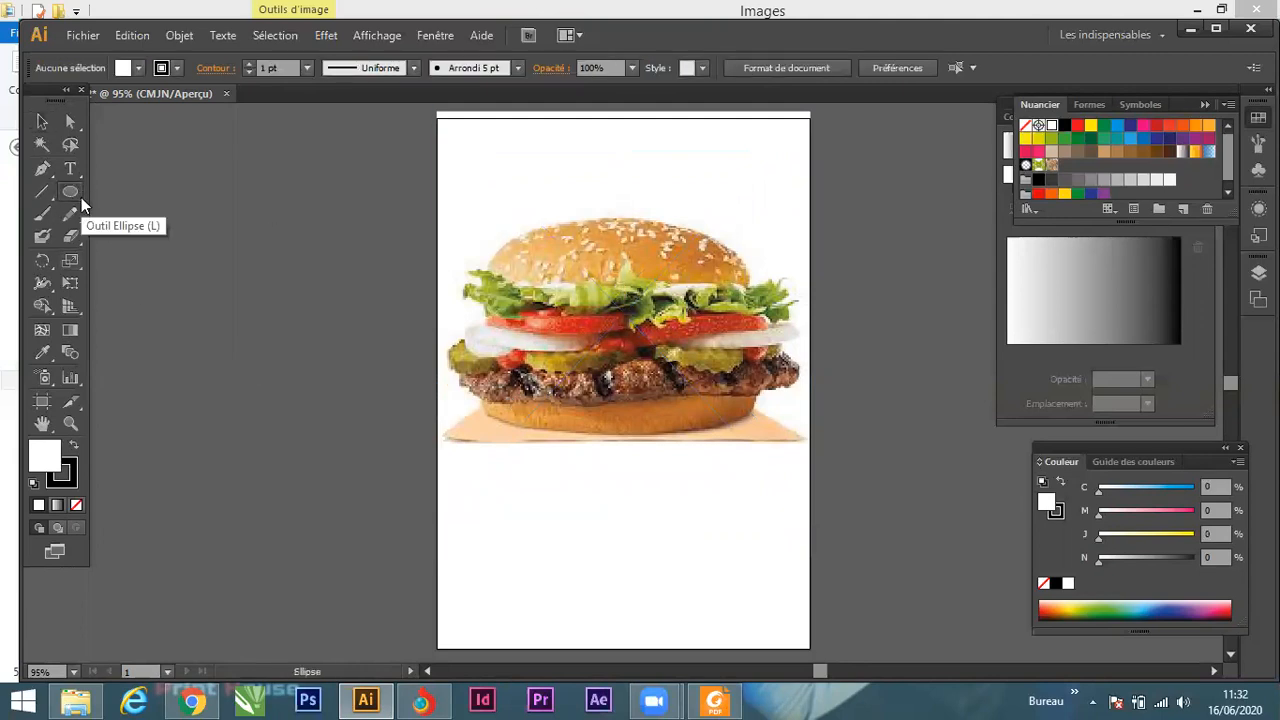
{"action": "left_click_drag", "start_coordinate": [81, 197], "coordinate": [115, 190]}
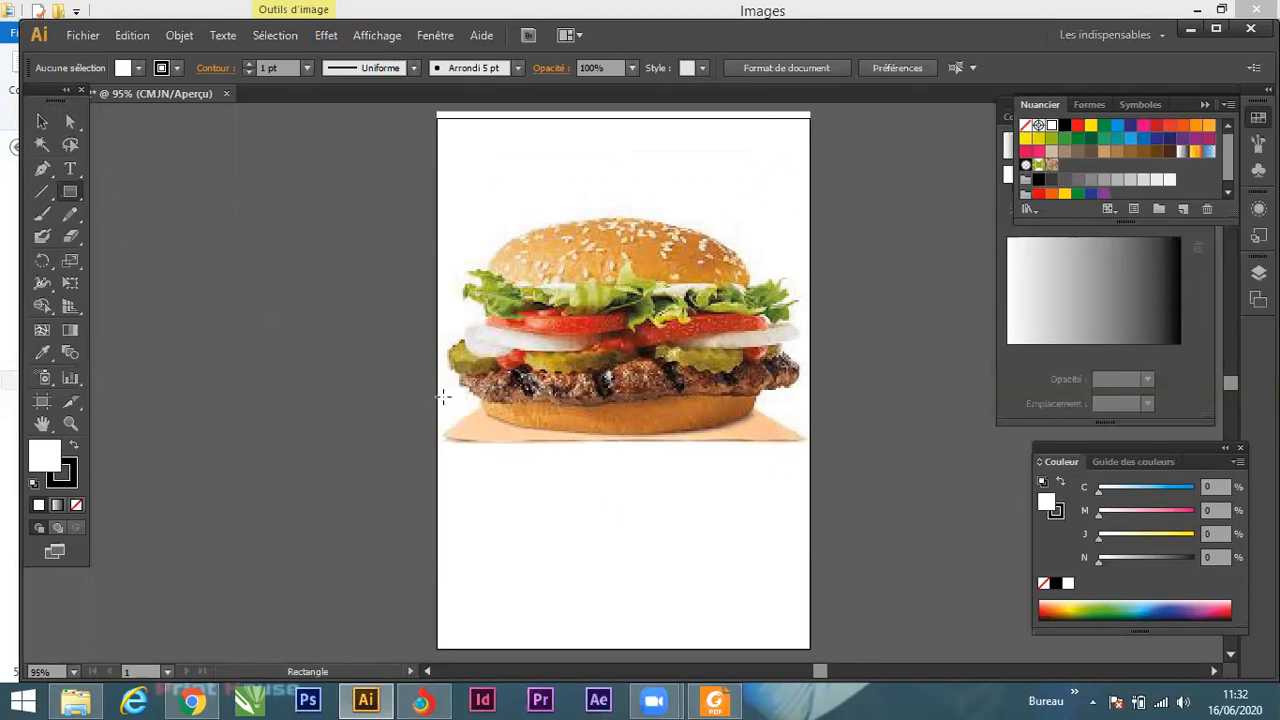
{"action": "left_click_drag", "start_coordinate": [437, 322], "coordinate": [808, 649]}
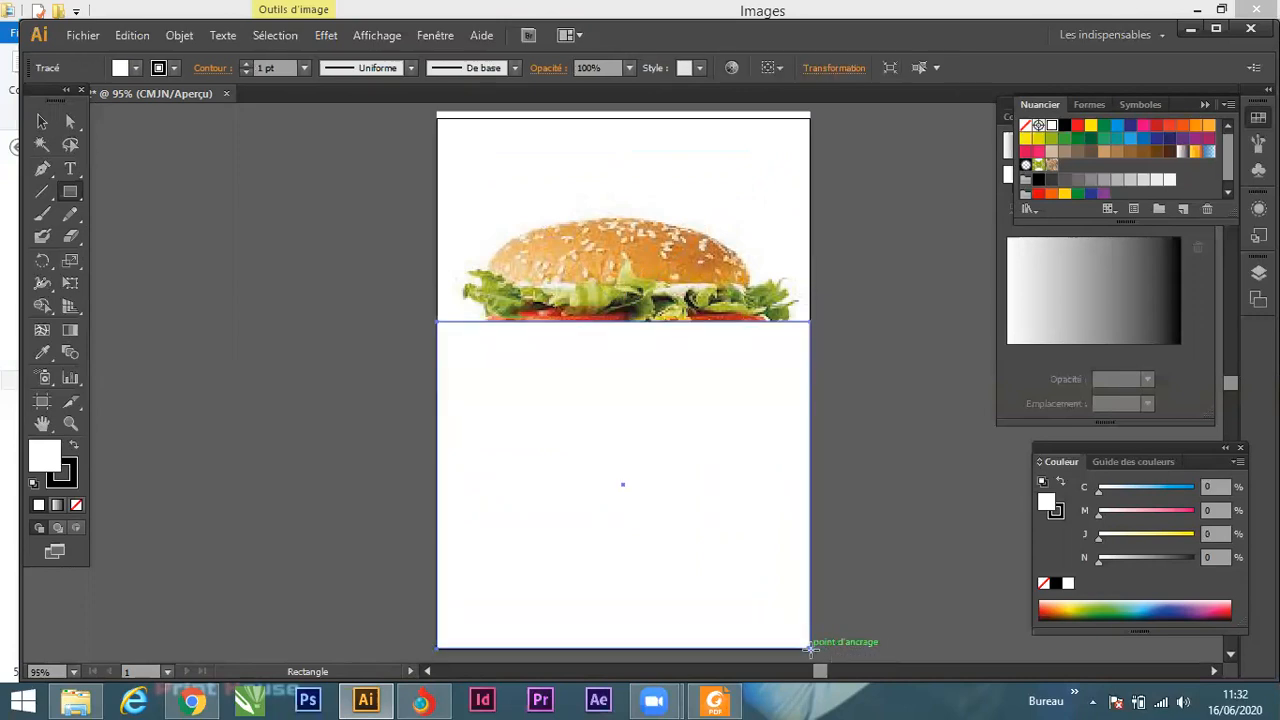
{"action": "left_click", "coordinate": [42, 121]}
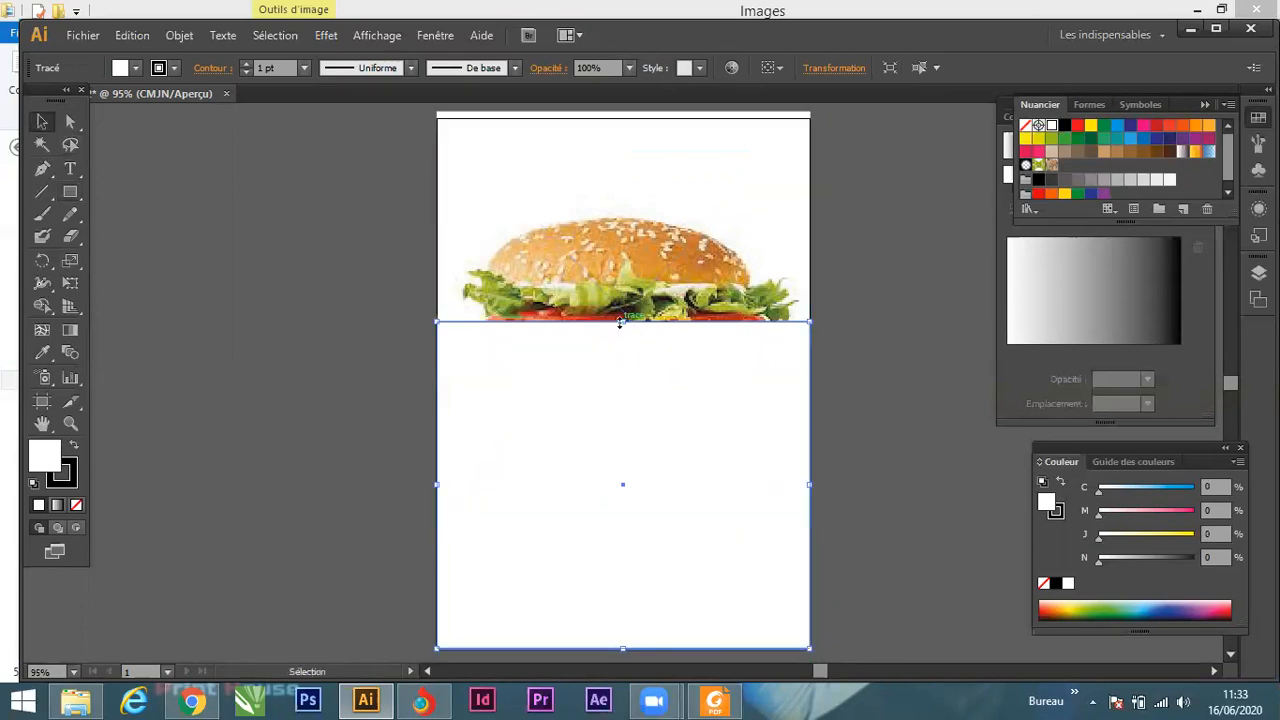
{"action": "left_click_drag", "start_coordinate": [620, 322], "coordinate": [617, 398]}
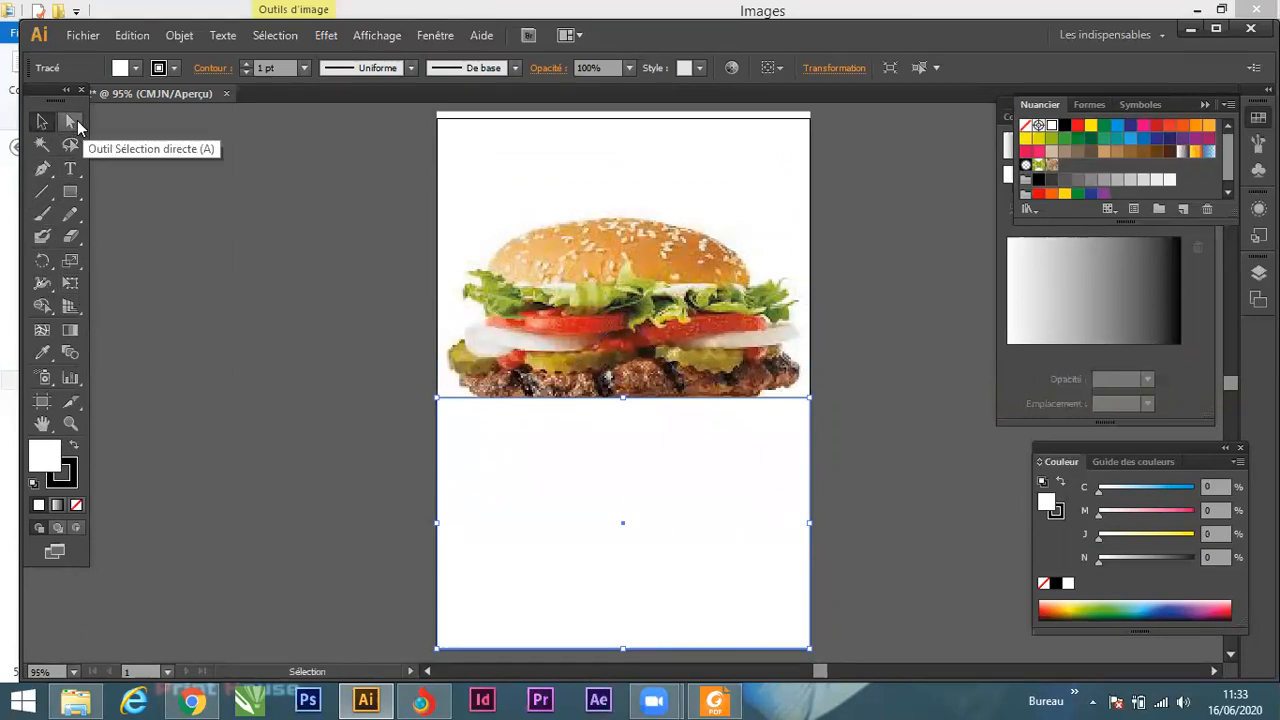
Merge the rectangle's upper-right anchor point onto its upper-left corner to form a triangle with a diagonal edge.
{"action": "left_click", "coordinate": [70, 123]}
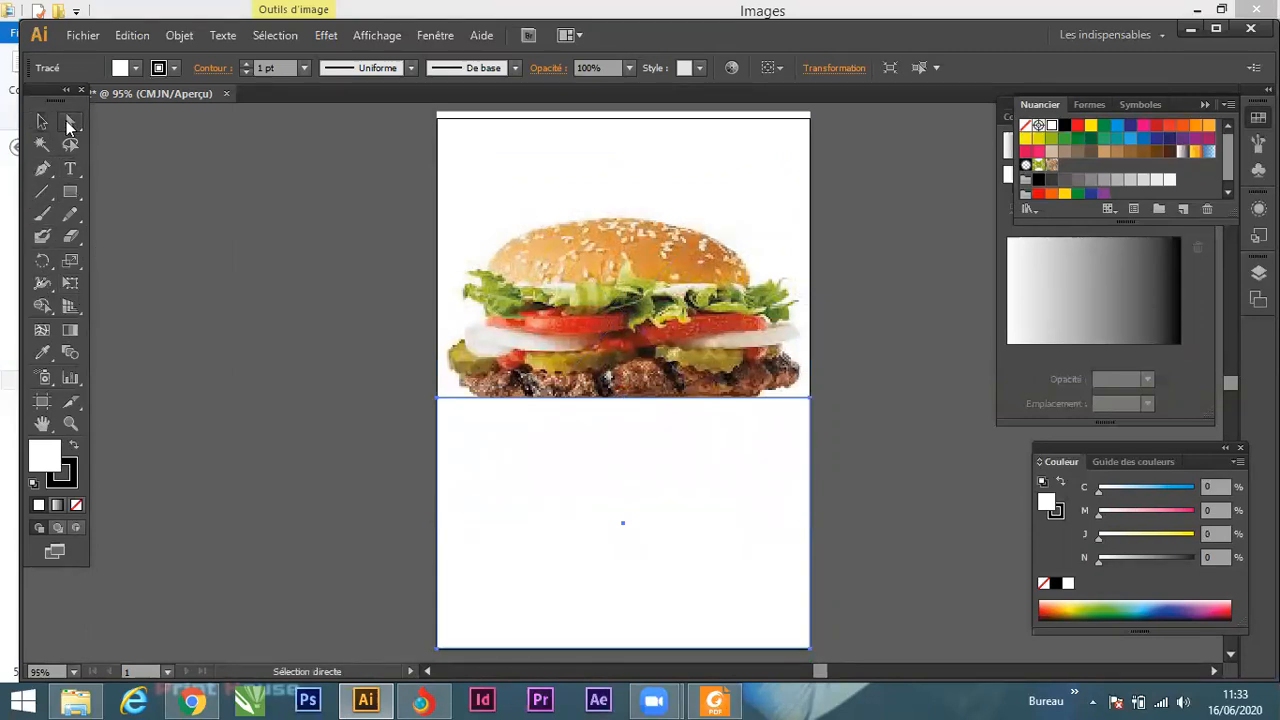
{"action": "left_click", "coordinate": [812, 401]}
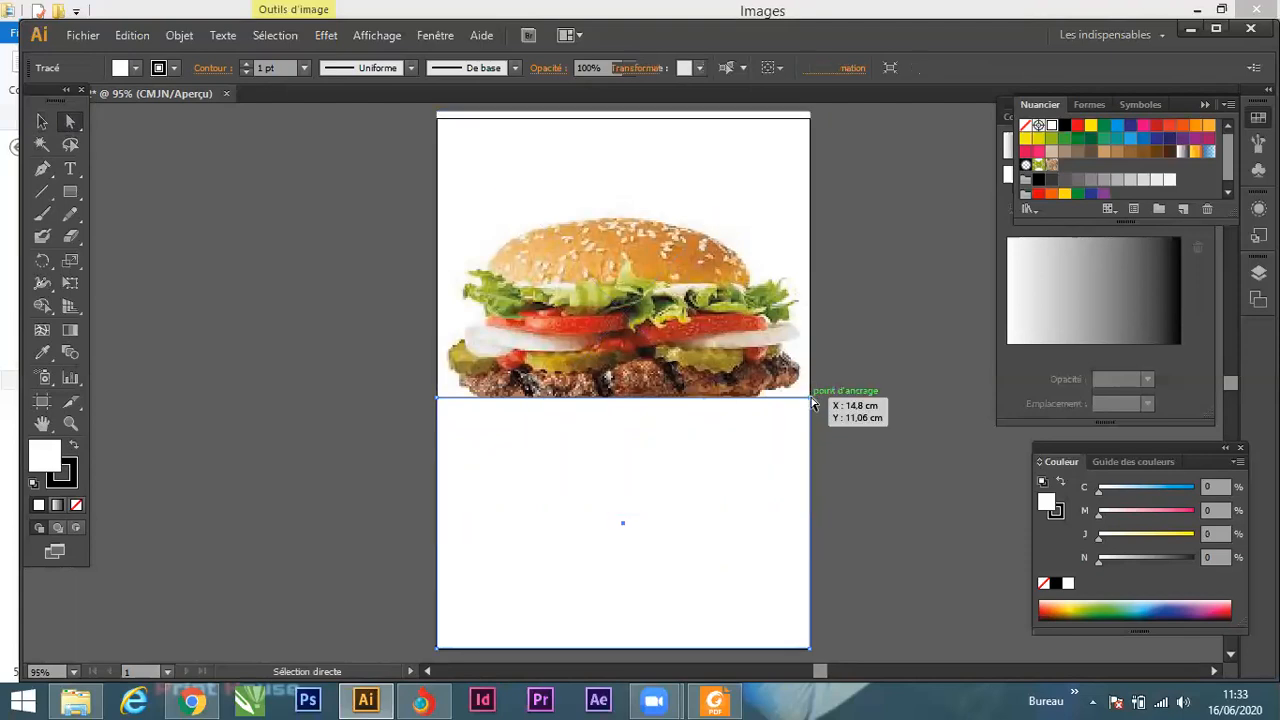
{"action": "left_click_drag", "start_coordinate": [813, 402], "coordinate": [440, 398]}
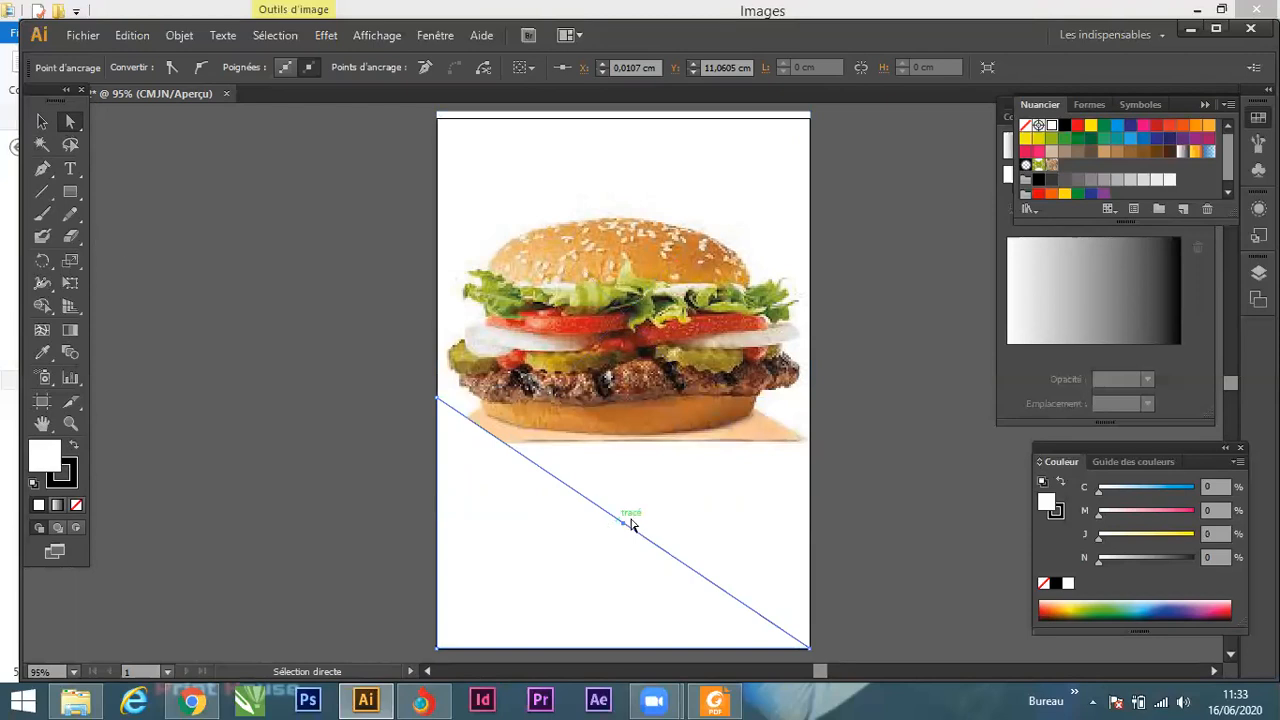
Add a smooth anchor point near the middle of the diagonal edge and pull it up to about X 8.8, Y 10.9 cm.
{"action": "left_click", "coordinate": [625, 528]}
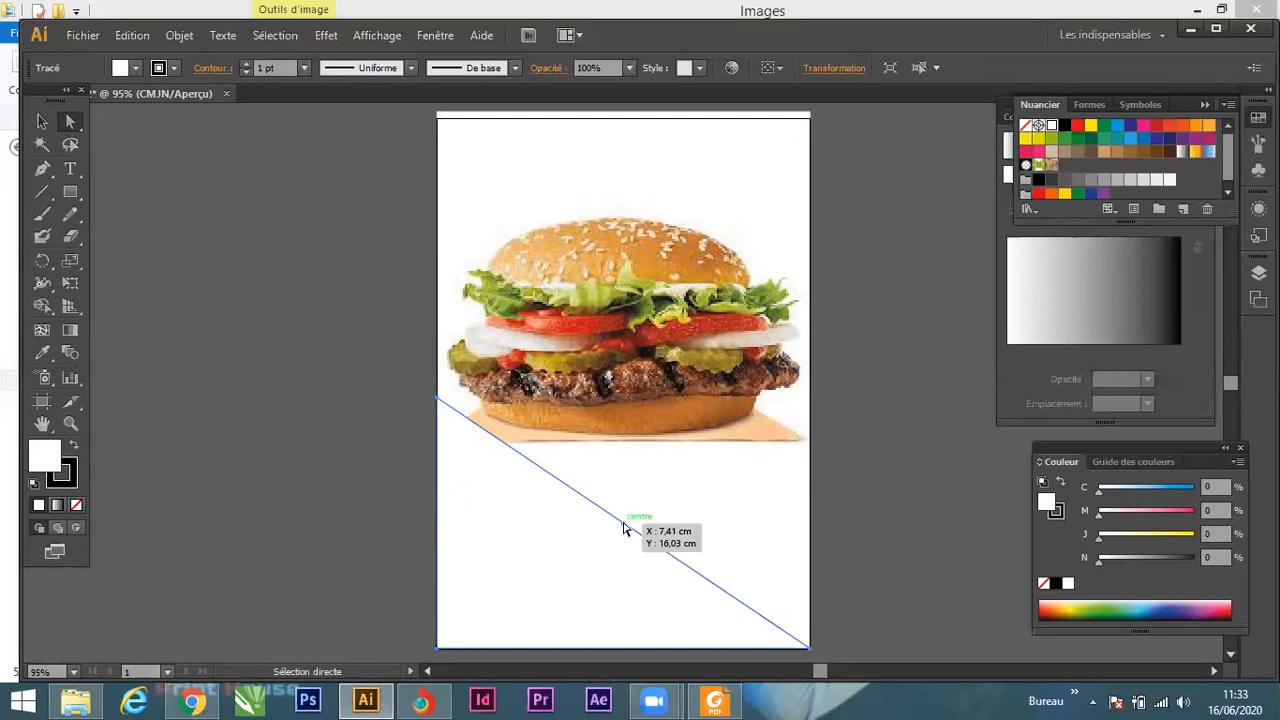
{"action": "left_click", "coordinate": [44, 171]}
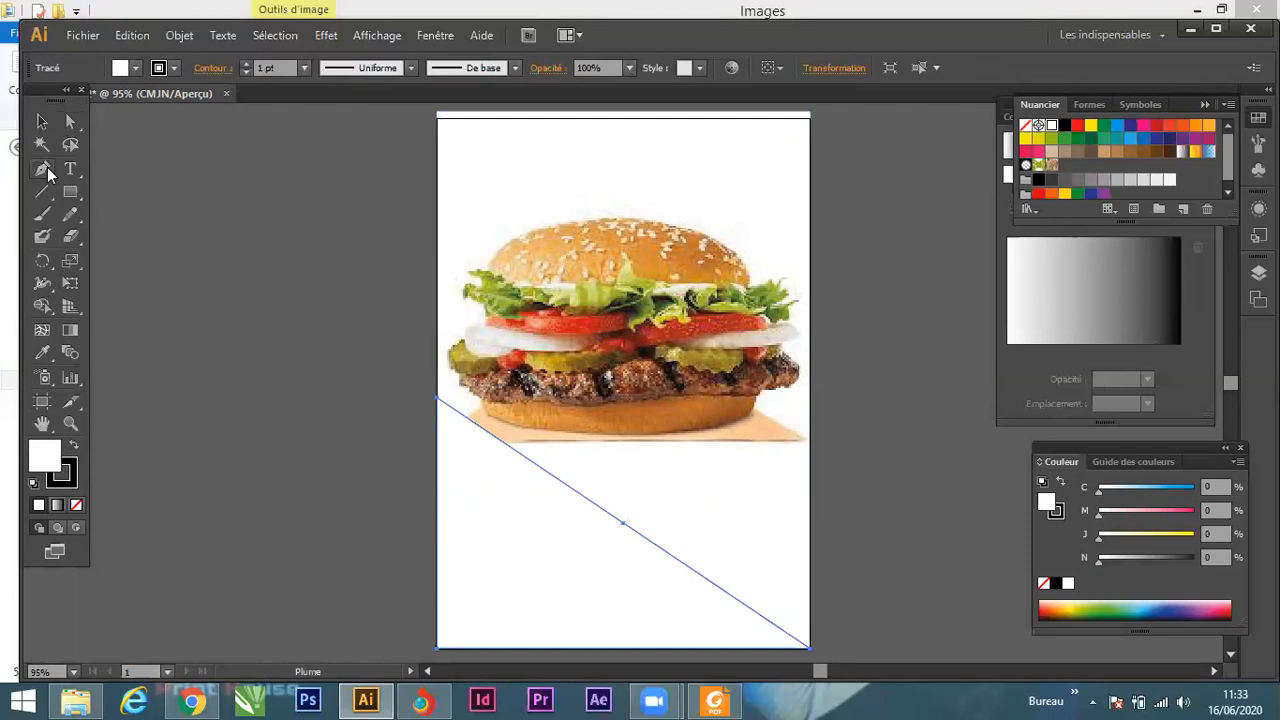
{"action": "left_click", "coordinate": [640, 532]}
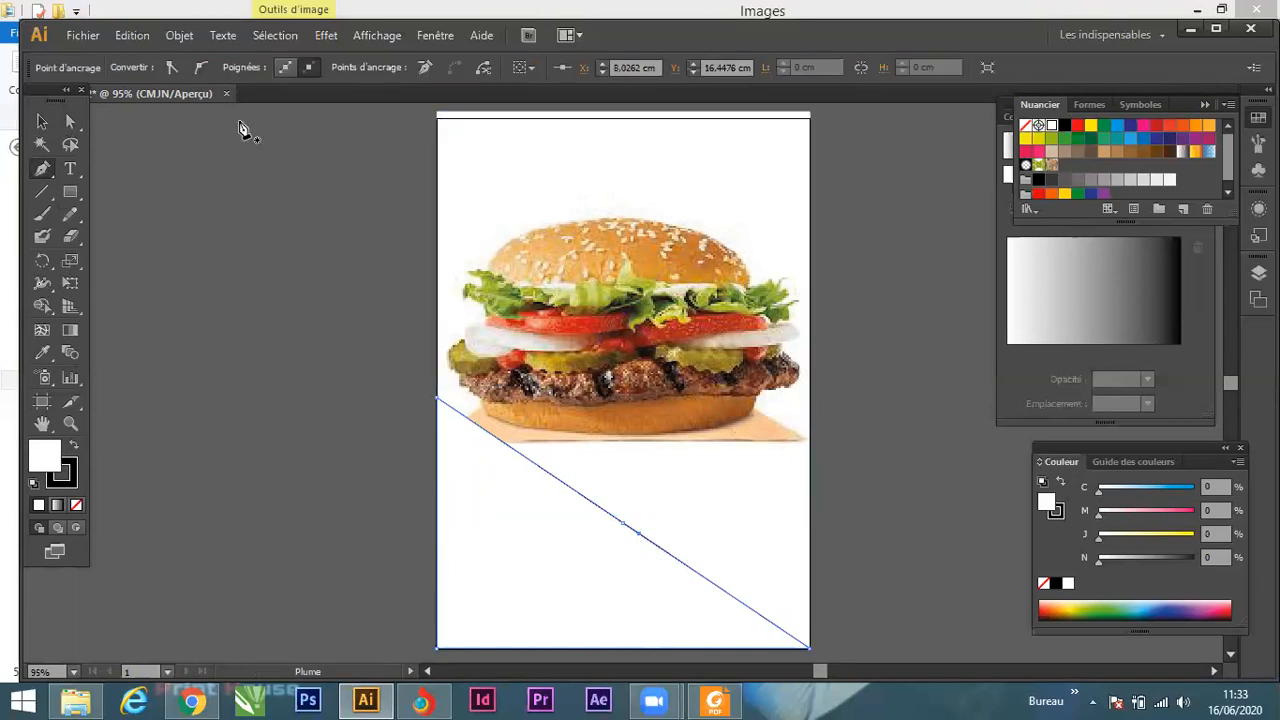
{"action": "left_click", "coordinate": [67, 118]}
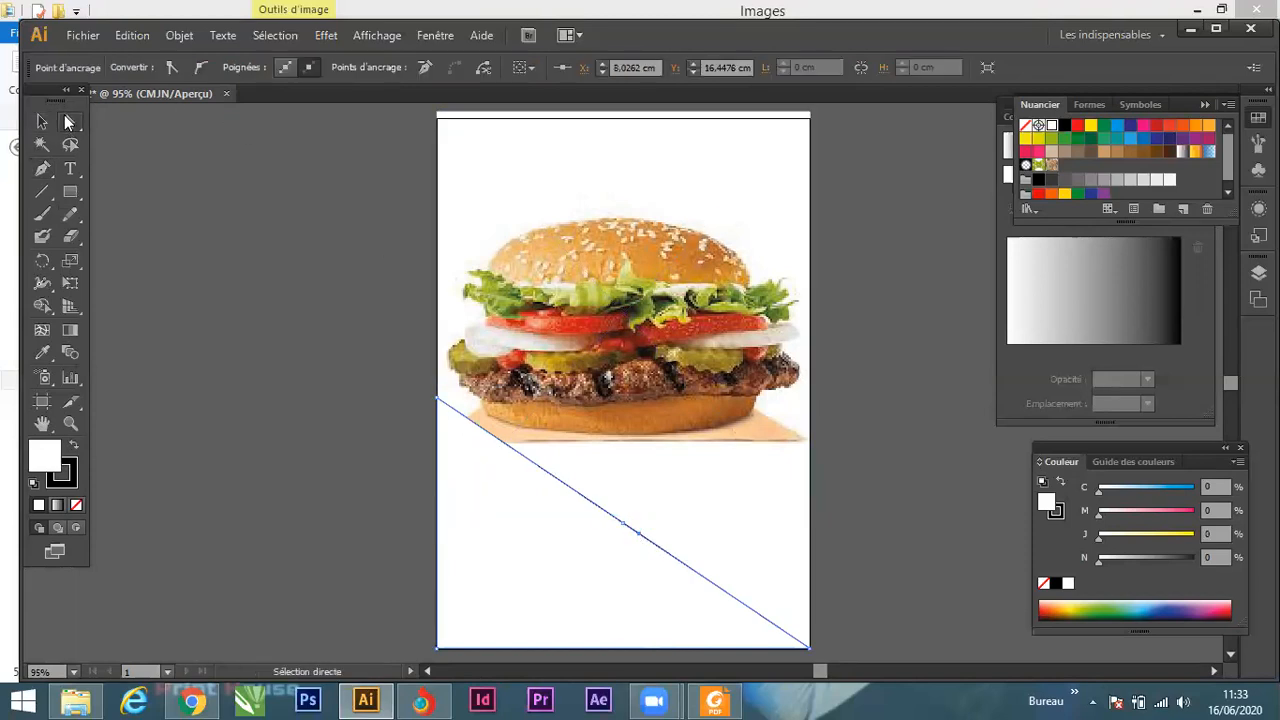
{"action": "left_click", "coordinate": [199, 68]}
{"action": "left_click_drag", "start_coordinate": [645, 531], "coordinate": [704, 416]}
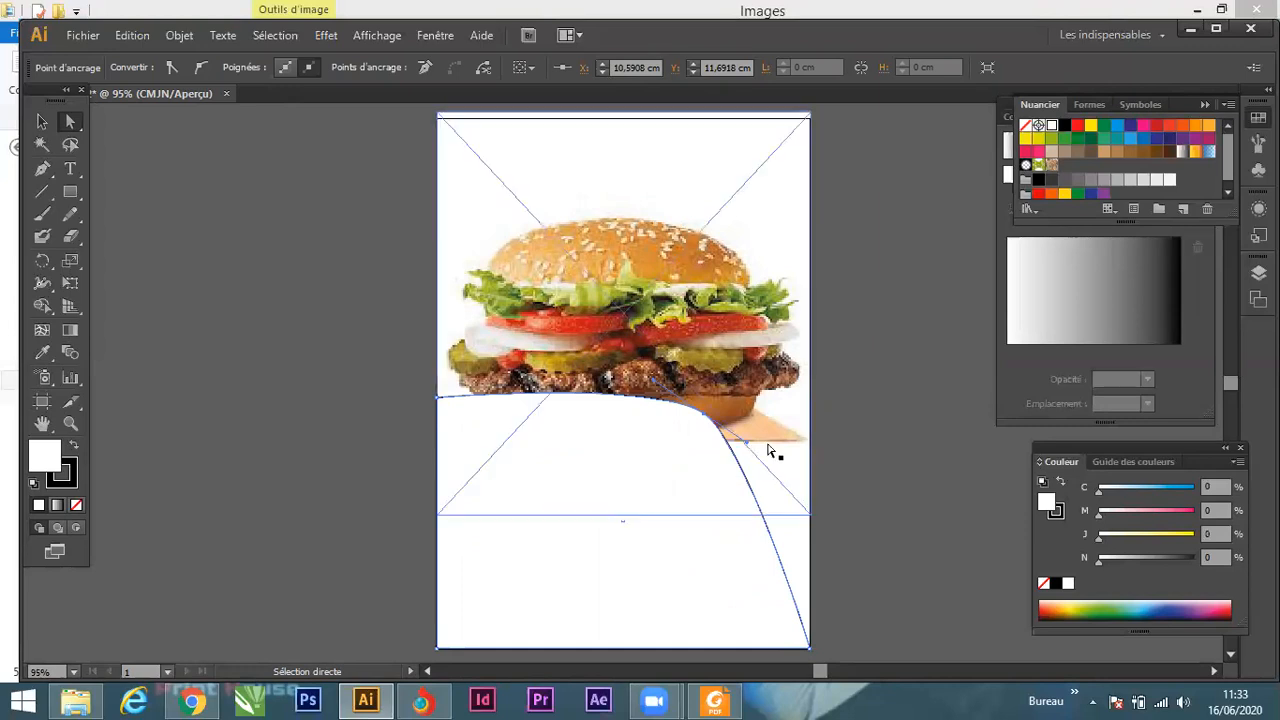
{"action": "left_click_drag", "start_coordinate": [707, 419], "coordinate": [660, 400]}
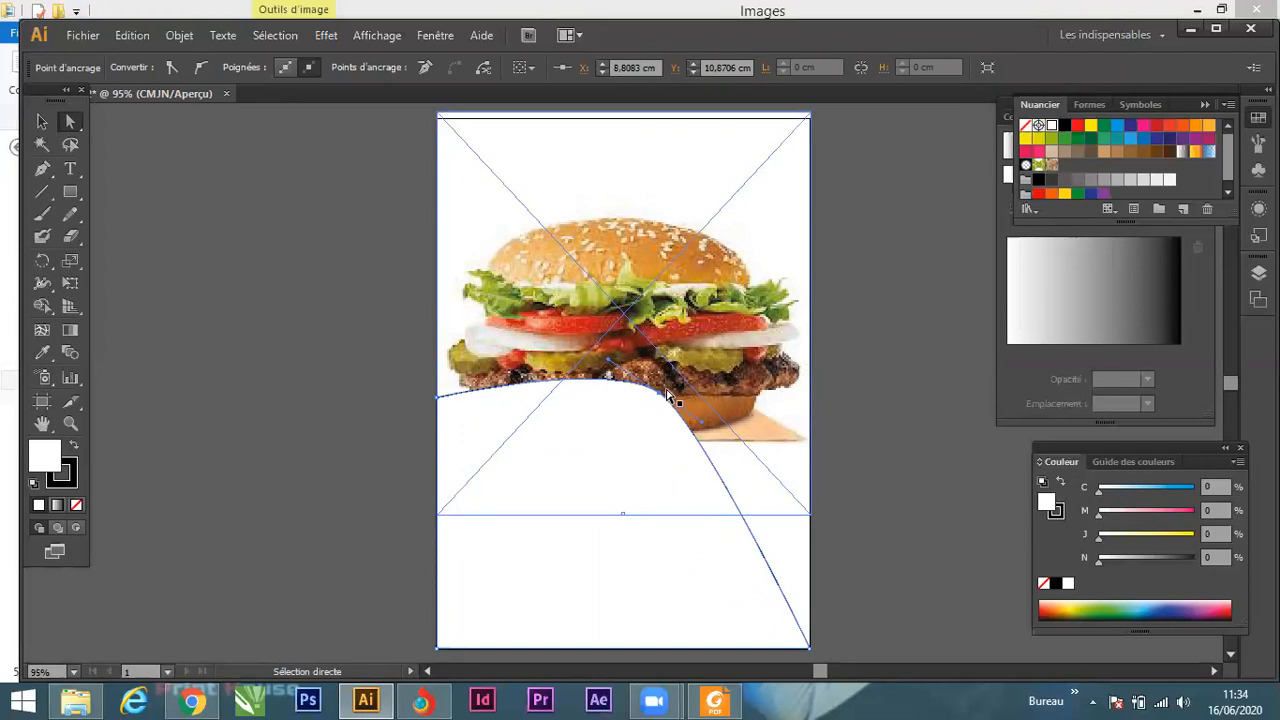
Fill the curved shape on the lower page with black.
{"action": "left_click", "coordinate": [680, 434]}
{"action": "left_click", "coordinate": [44, 121]}
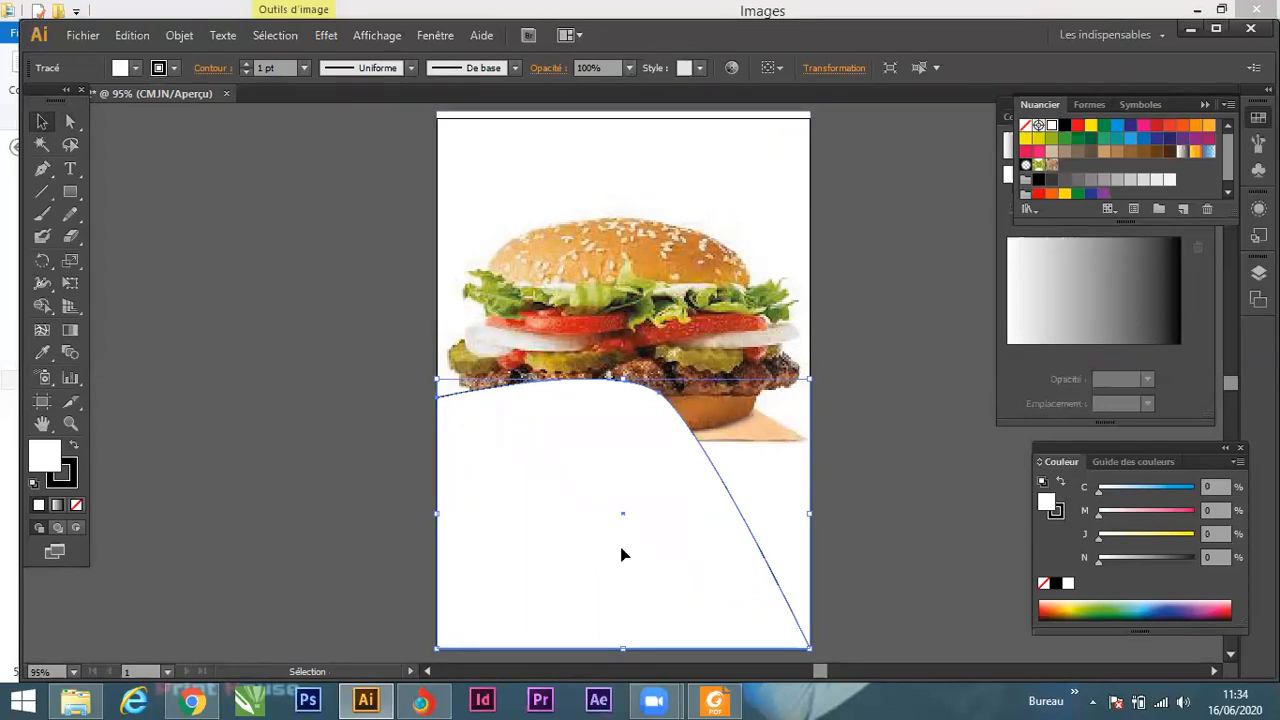
{"action": "left_click", "coordinate": [1065, 125]}
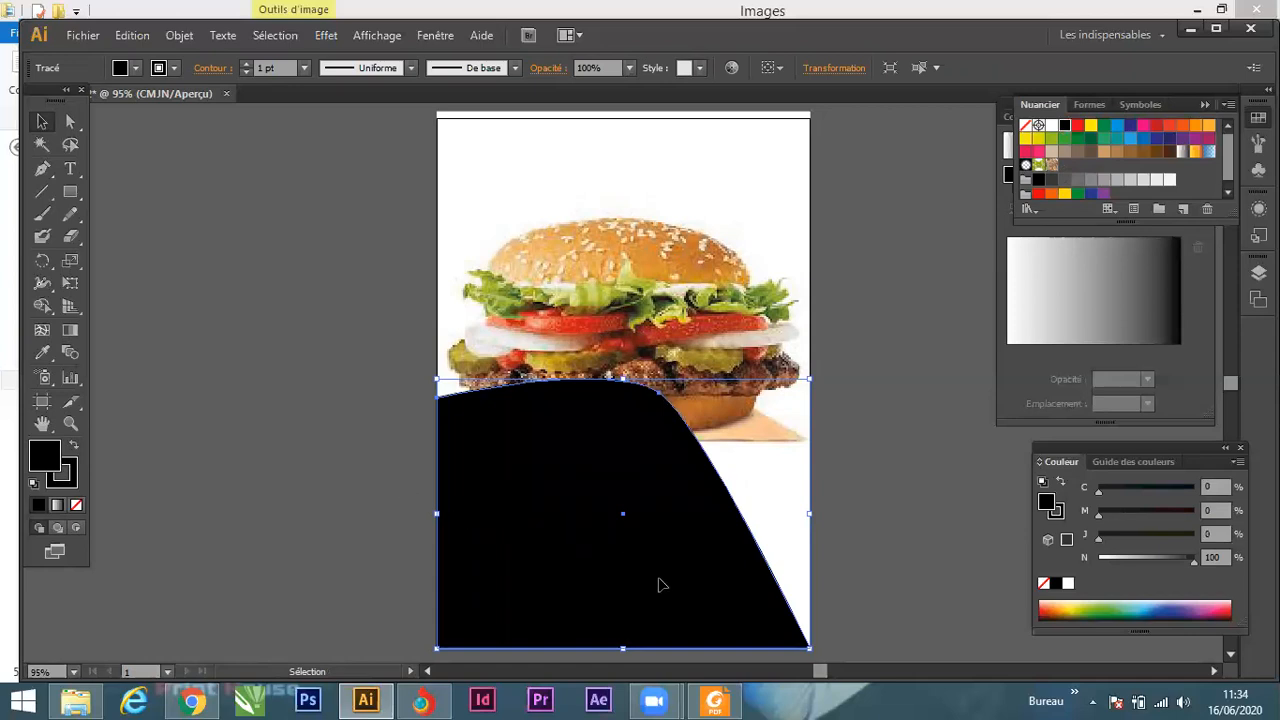
{"action": "left_click", "coordinate": [845, 457]}
Draw a black rectangle across the full width of the page top, down to about Y 2.85 cm.
{"action": "left_click", "coordinate": [70, 194]}
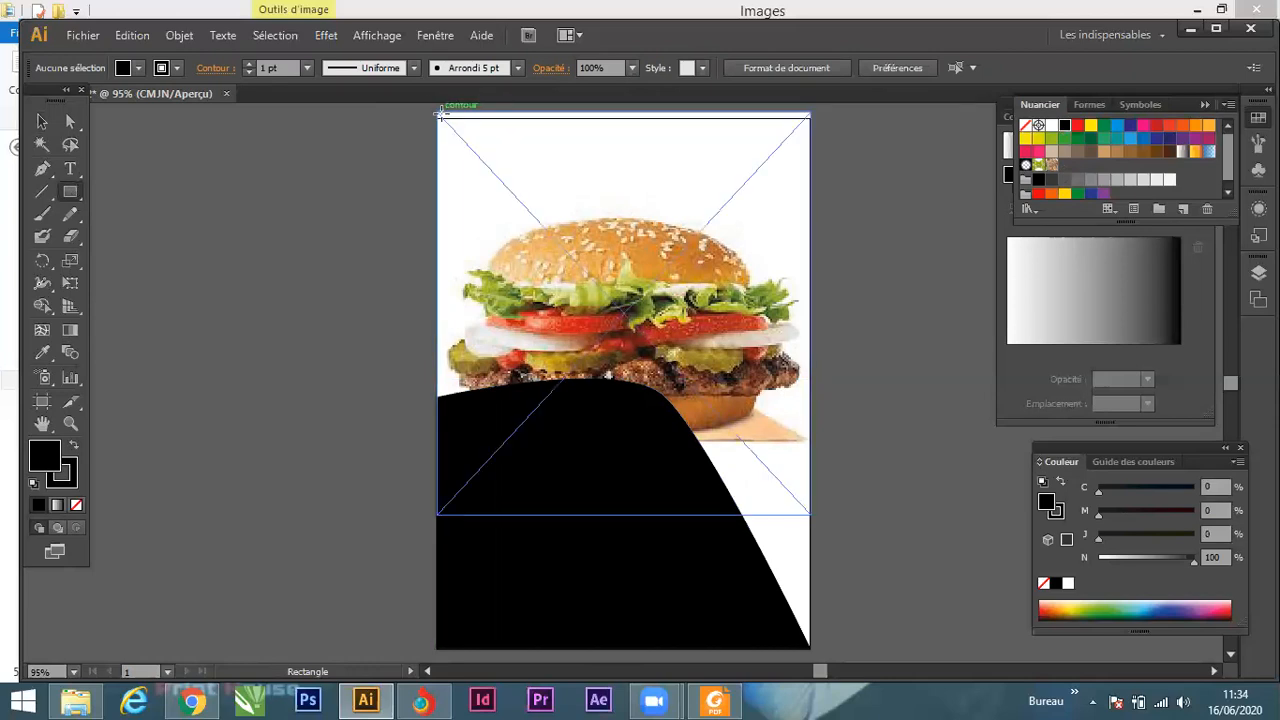
{"action": "left_click_drag", "start_coordinate": [439, 116], "coordinate": [803, 190]}
{"action": "left_click", "coordinate": [42, 121]}
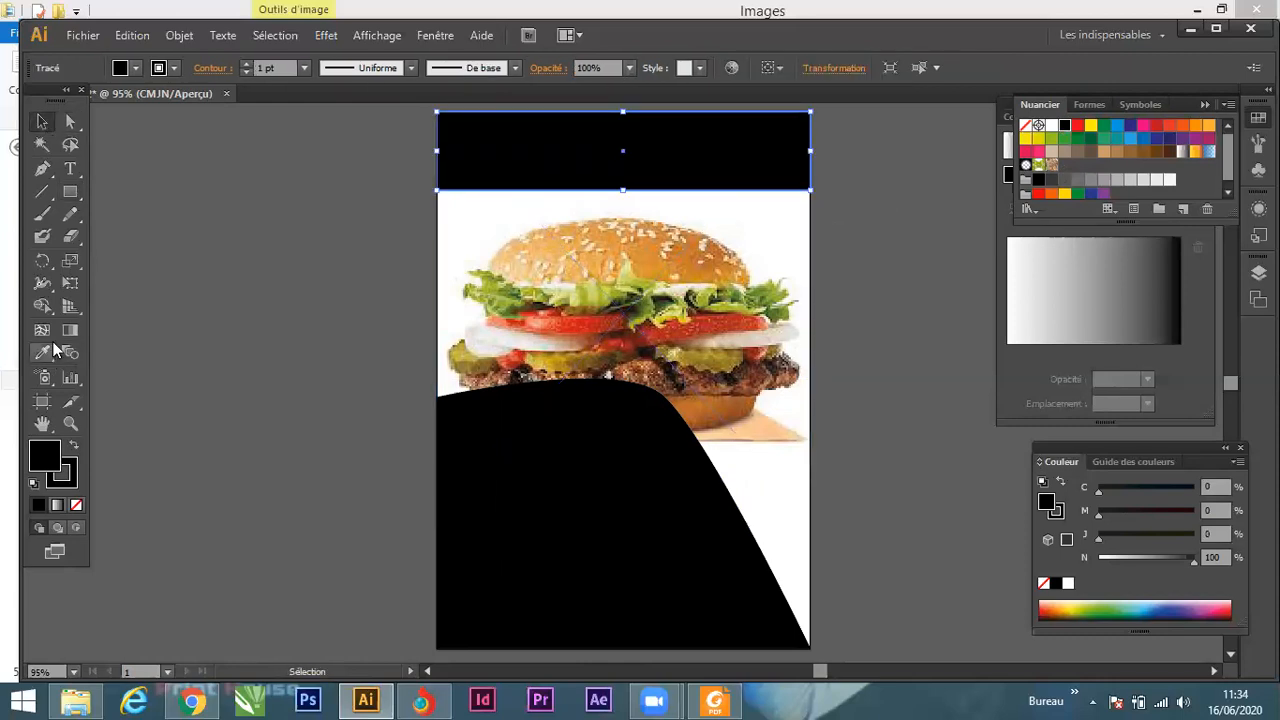
Add a smooth anchor point midway along the top rectangle's lower edge and pull it down to about X 7.4, Y 4.6 cm.
{"action": "left_click", "coordinate": [42, 169]}
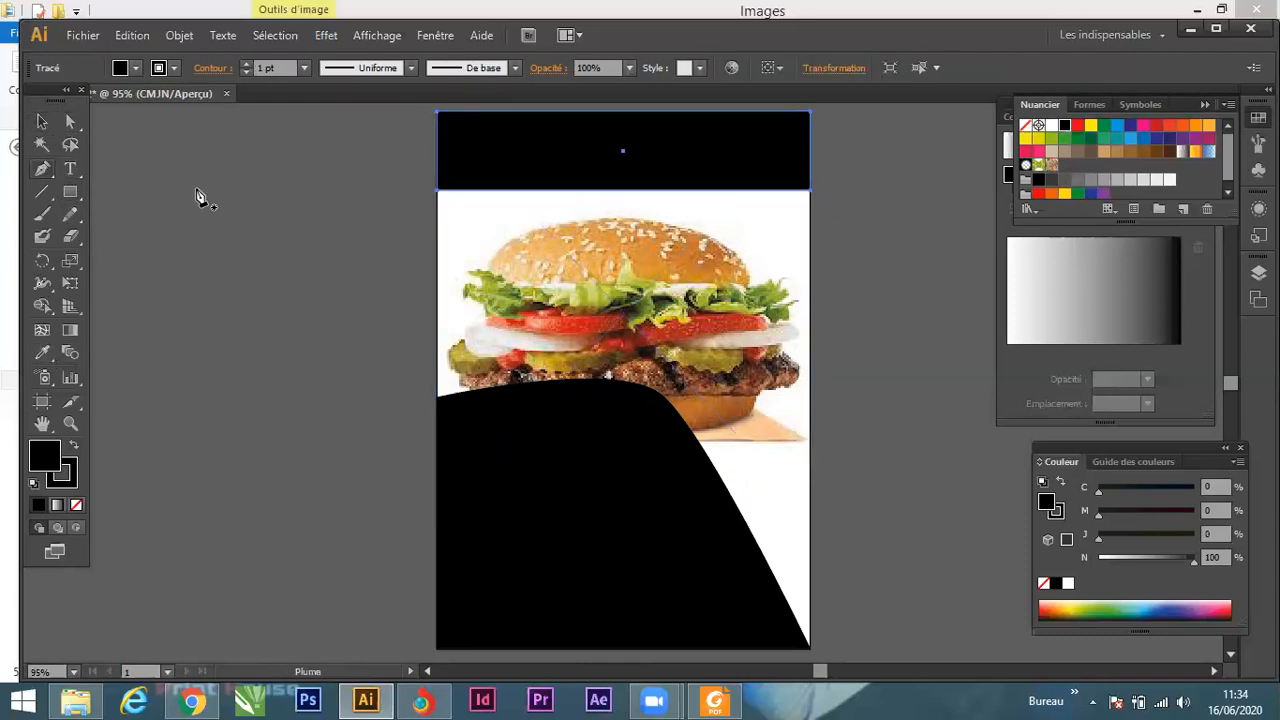
{"action": "left_click", "coordinate": [617, 191]}
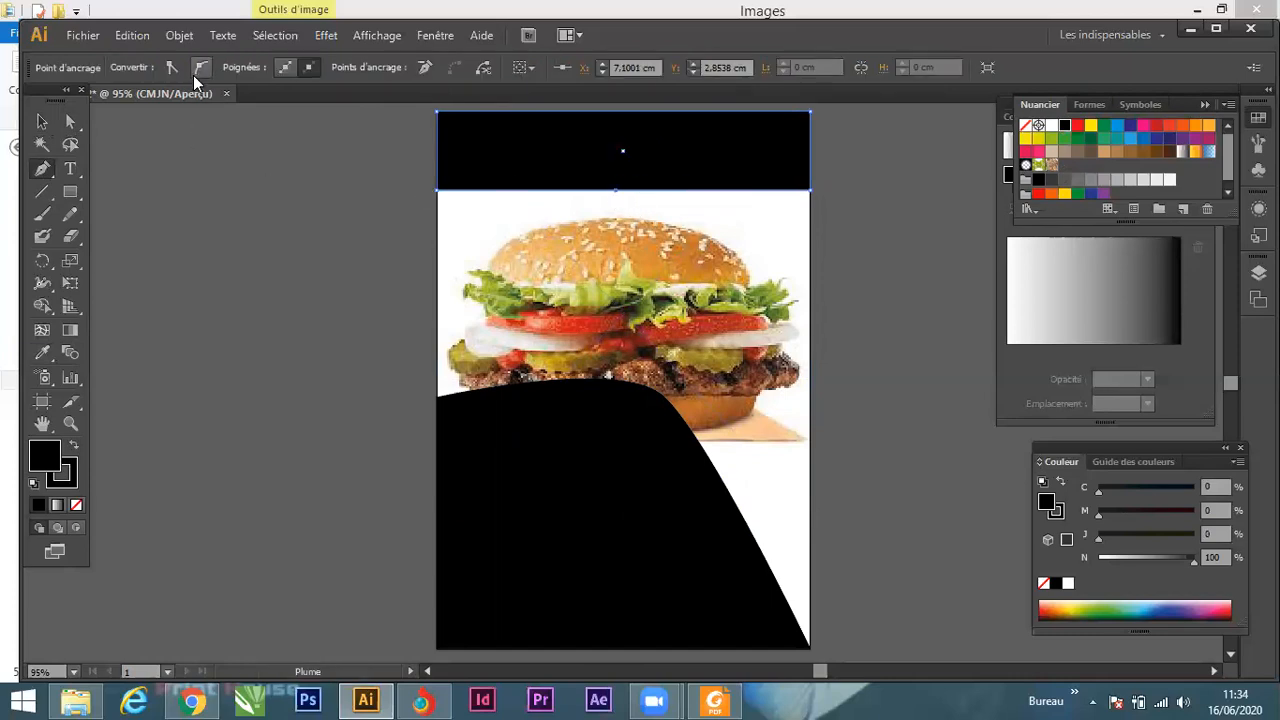
{"action": "left_click", "coordinate": [74, 119]}
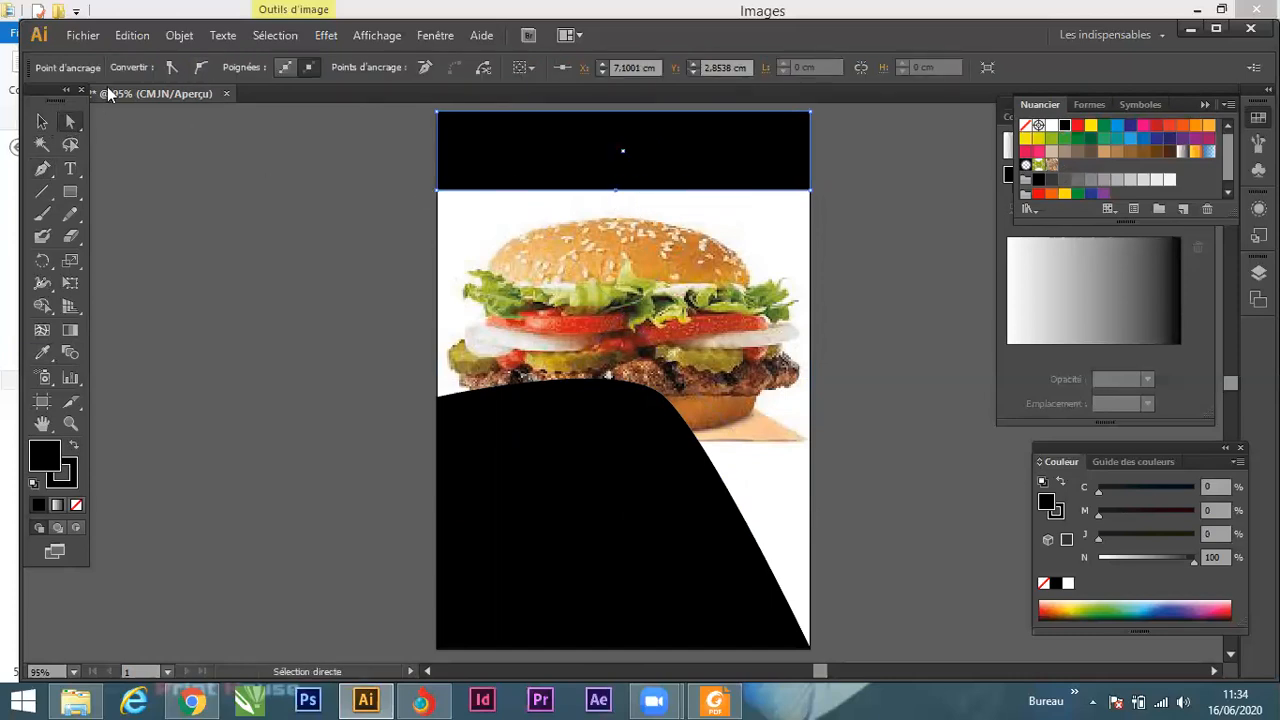
{"action": "left_click", "coordinate": [199, 70]}
{"action": "left_click_drag", "start_coordinate": [617, 191], "coordinate": [617, 232]}
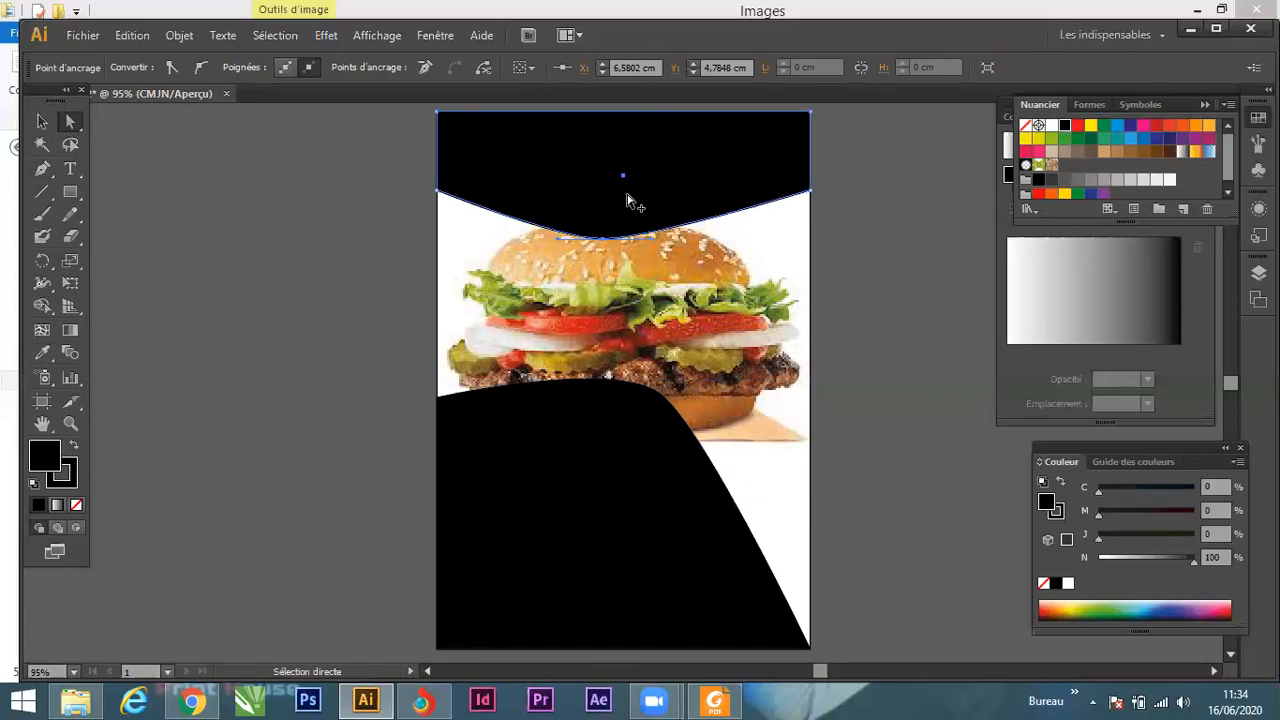
{"action": "key", "text": "ctrl+1"}
{"action": "left_click_drag", "start_coordinate": [600, 246], "coordinate": [624, 235]}
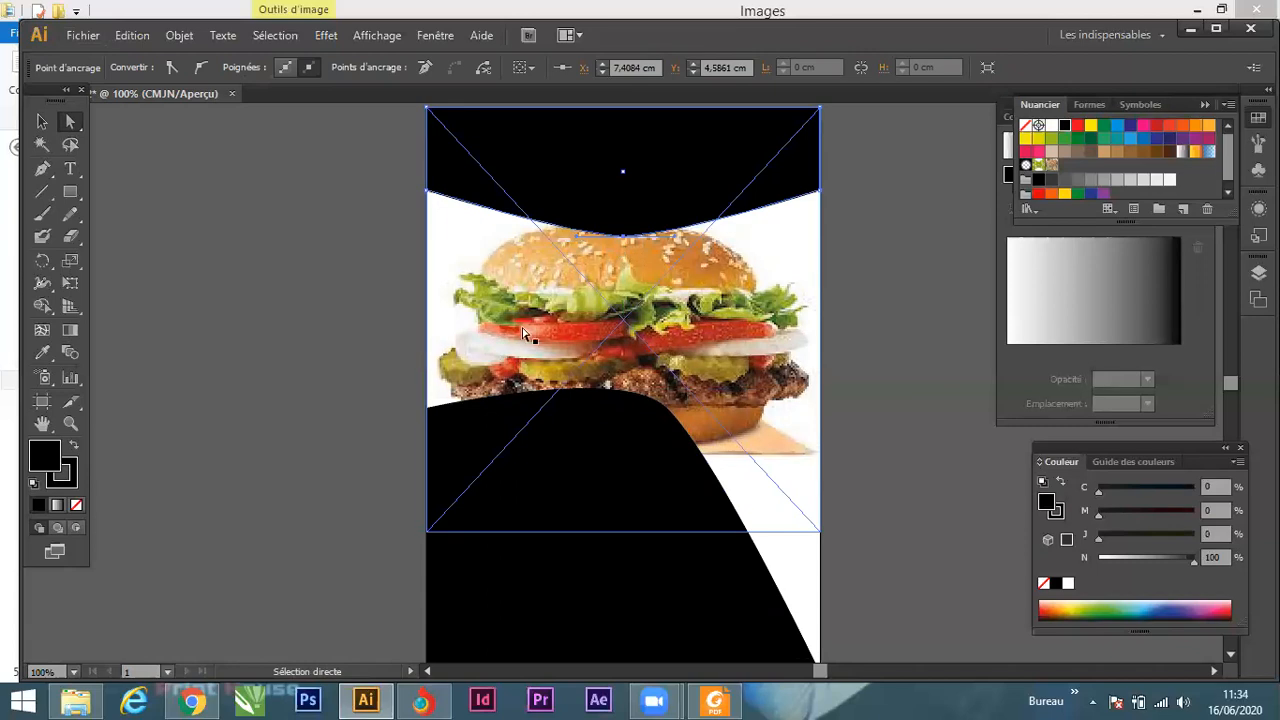
{"action": "left_click", "coordinate": [179, 193]}
{"action": "left_click", "coordinate": [681, 185]}
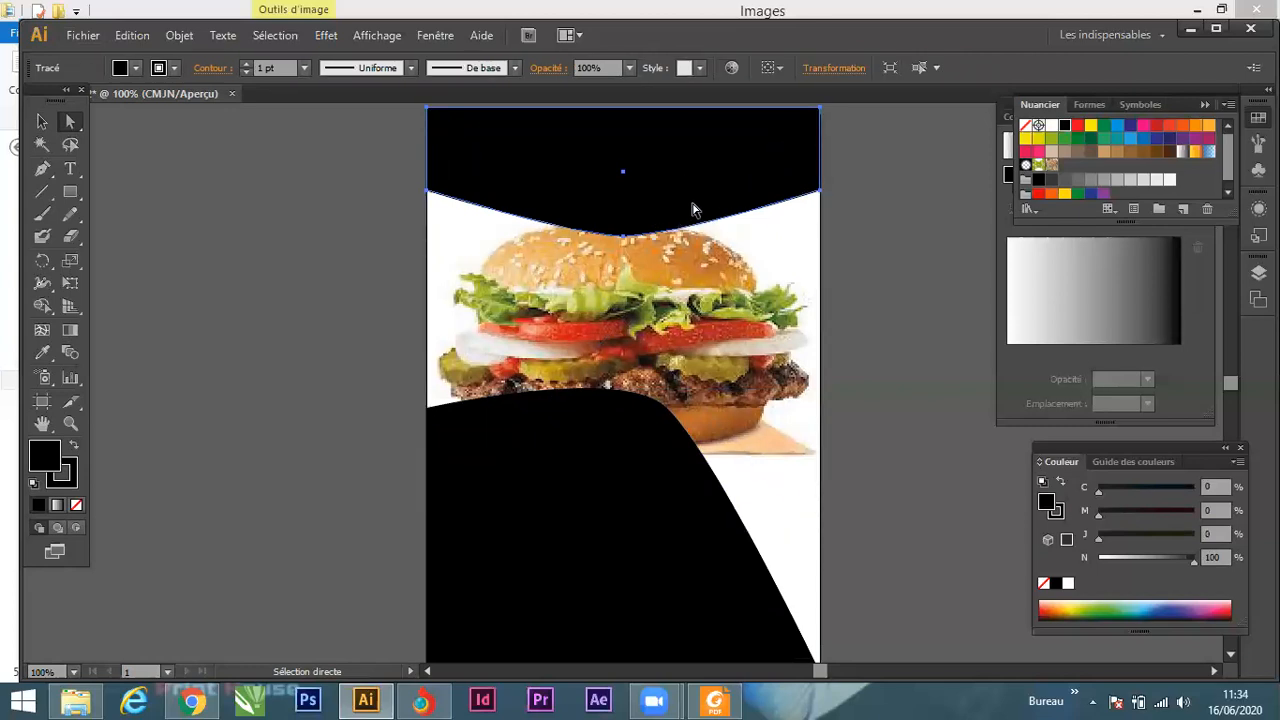
{"action": "left_click", "coordinate": [862, 256]}
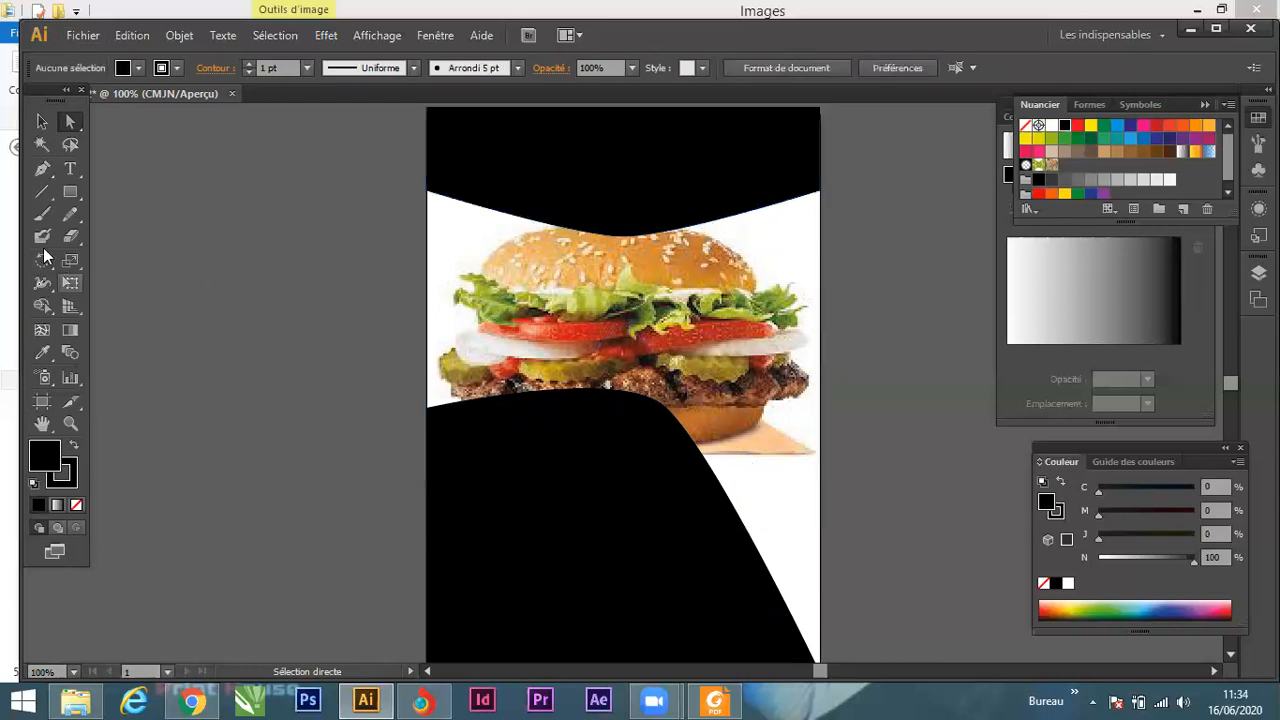
Draw a downward-bowed curve with the Pen across the black top shape, from the right page edge to about X -0.25, Y 2.06 cm.
{"action": "left_click", "coordinate": [42, 168]}
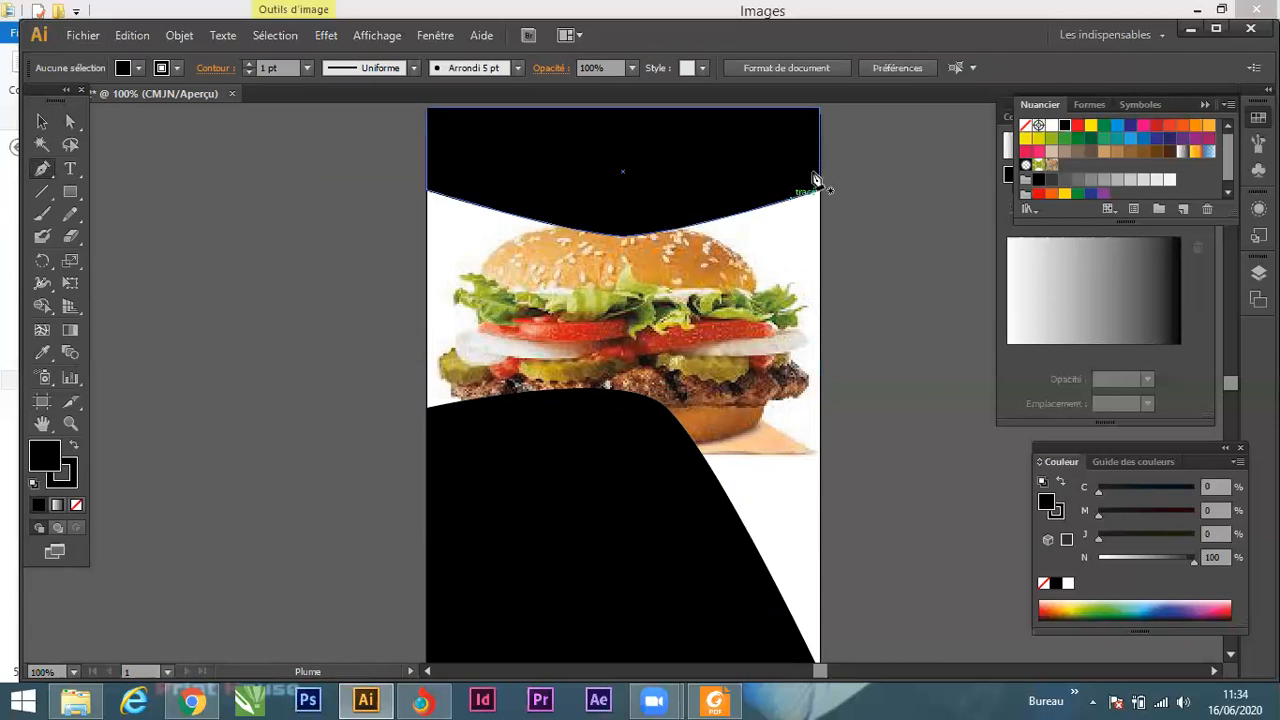
{"action": "scroll", "coordinate": [822, 139], "scroll_direction": "up", "scroll_amount": 4}
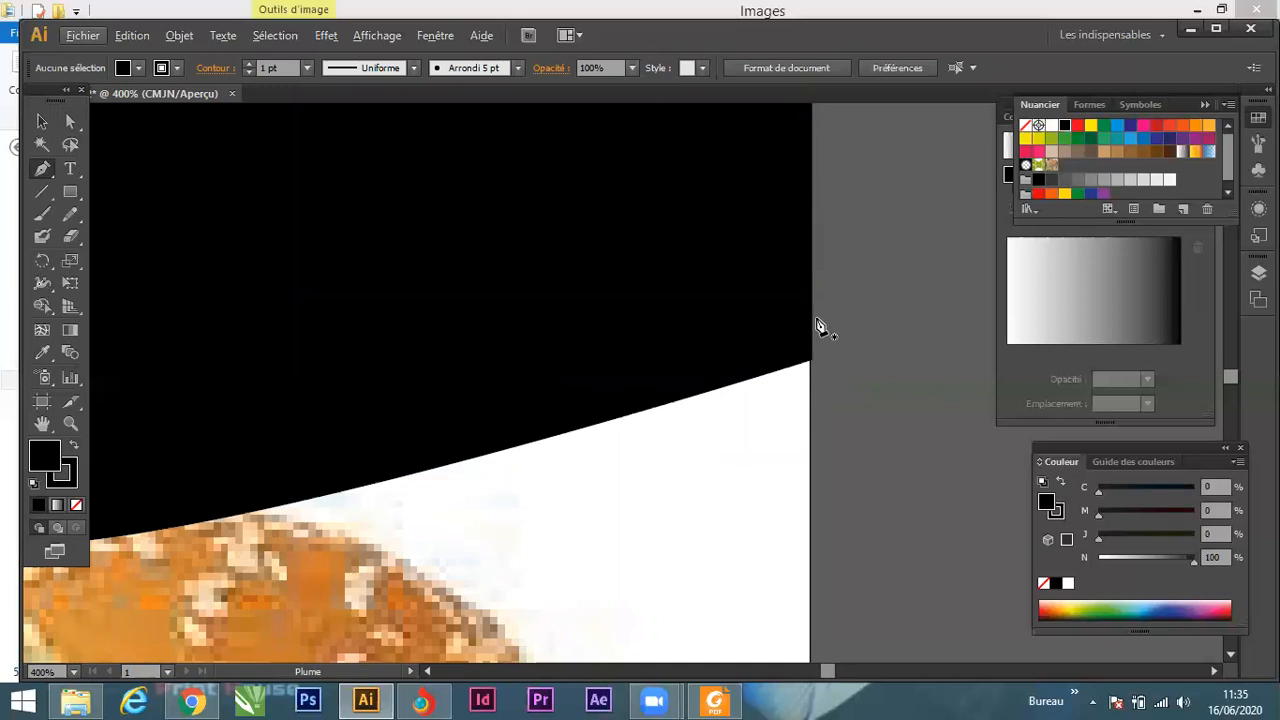
{"action": "left_click", "coordinate": [820, 327]}
{"action": "scroll", "coordinate": [818, 330], "scroll_direction": "down", "scroll_amount": 3}
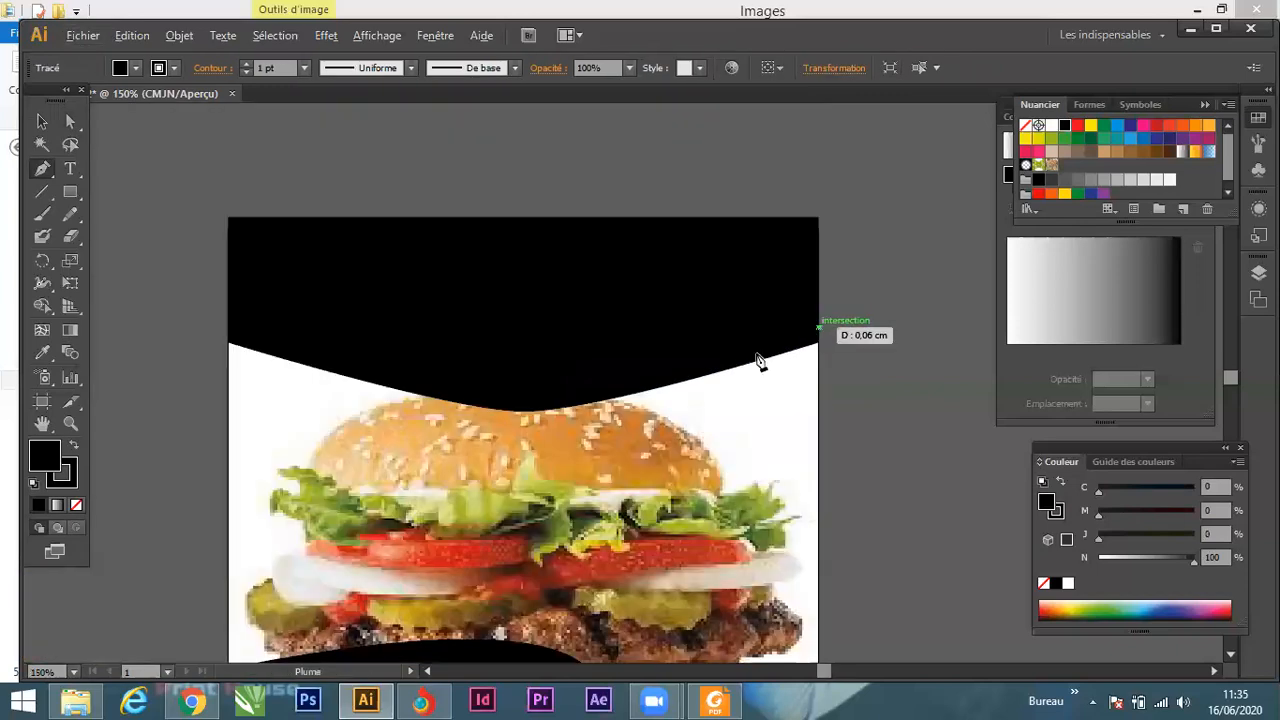
{"action": "left_click", "coordinate": [218, 311]}
{"action": "left_click_drag", "start_coordinate": [167, 255], "coordinate": [100, 166]}
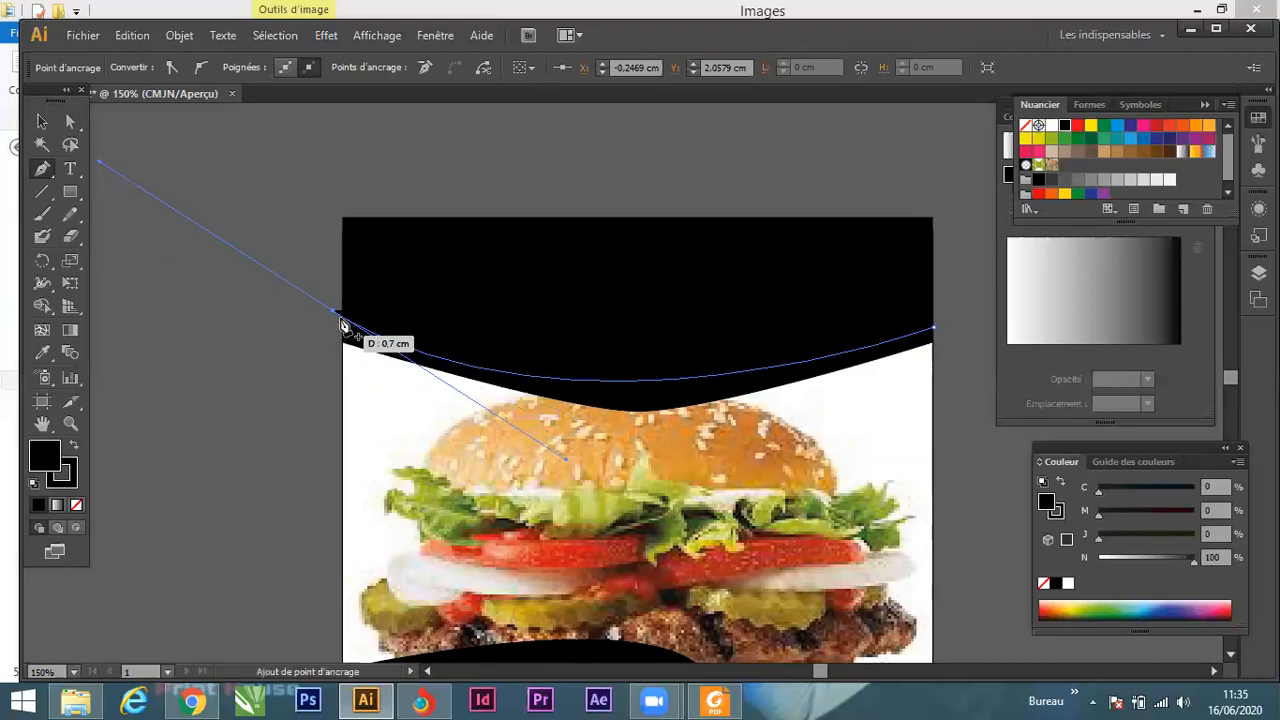
{"action": "scroll", "coordinate": [330, 318], "scroll_direction": "up", "scroll_amount": 1}
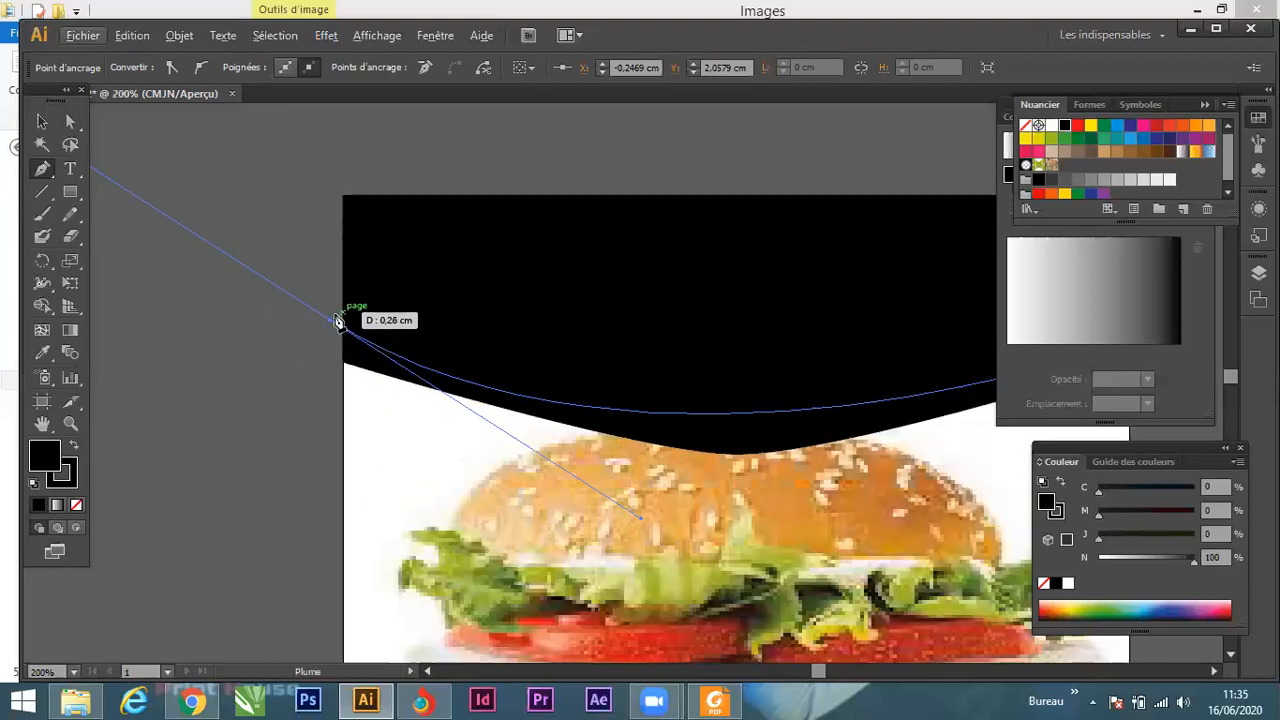
{"action": "left_click", "coordinate": [333, 327]}
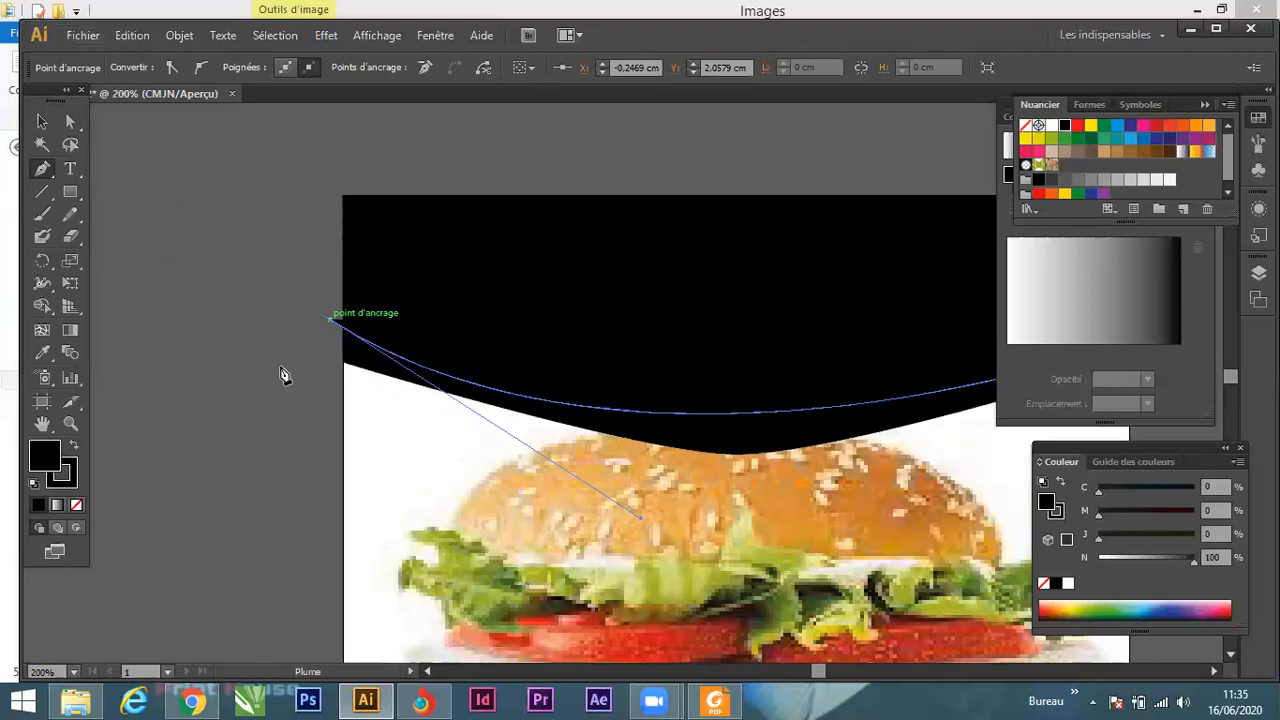
Remove the path's fill and extend it with a short vertical segment up to about X -0.25, Y 1.57 cm.
{"action": "left_click", "coordinate": [77, 507]}
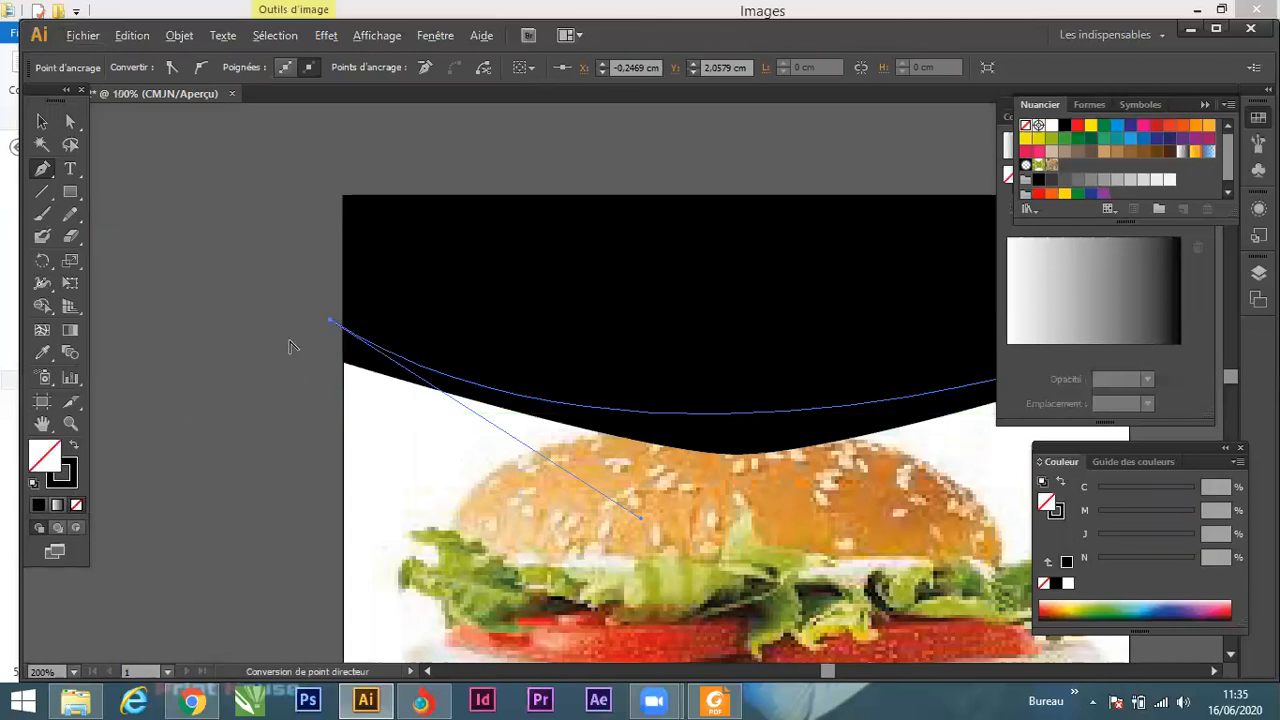
{"action": "scroll", "coordinate": [290, 350], "scroll_direction": "down", "scroll_amount": 2}
{"action": "scroll", "coordinate": [292, 347], "scroll_direction": "up", "scroll_amount": 2}
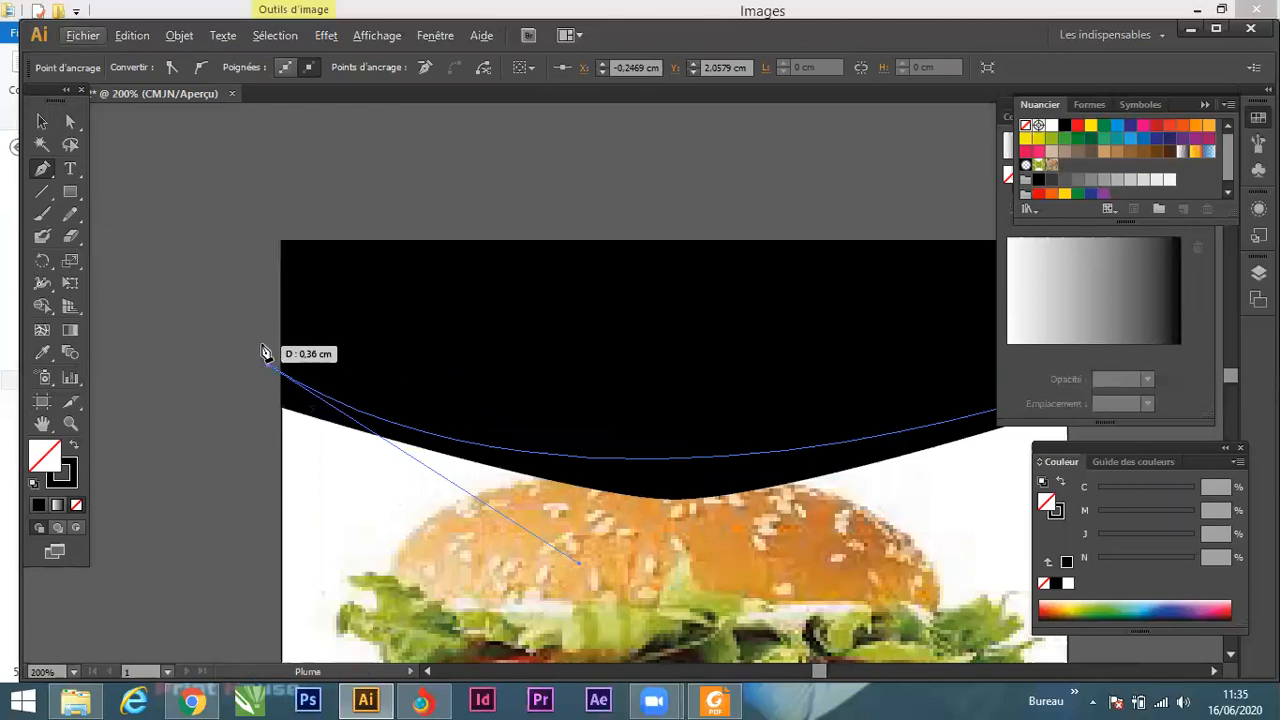
{"action": "left_click", "coordinate": [267, 339]}
{"action": "scroll", "coordinate": [262, 358], "scroll_direction": "down", "scroll_amount": 1}
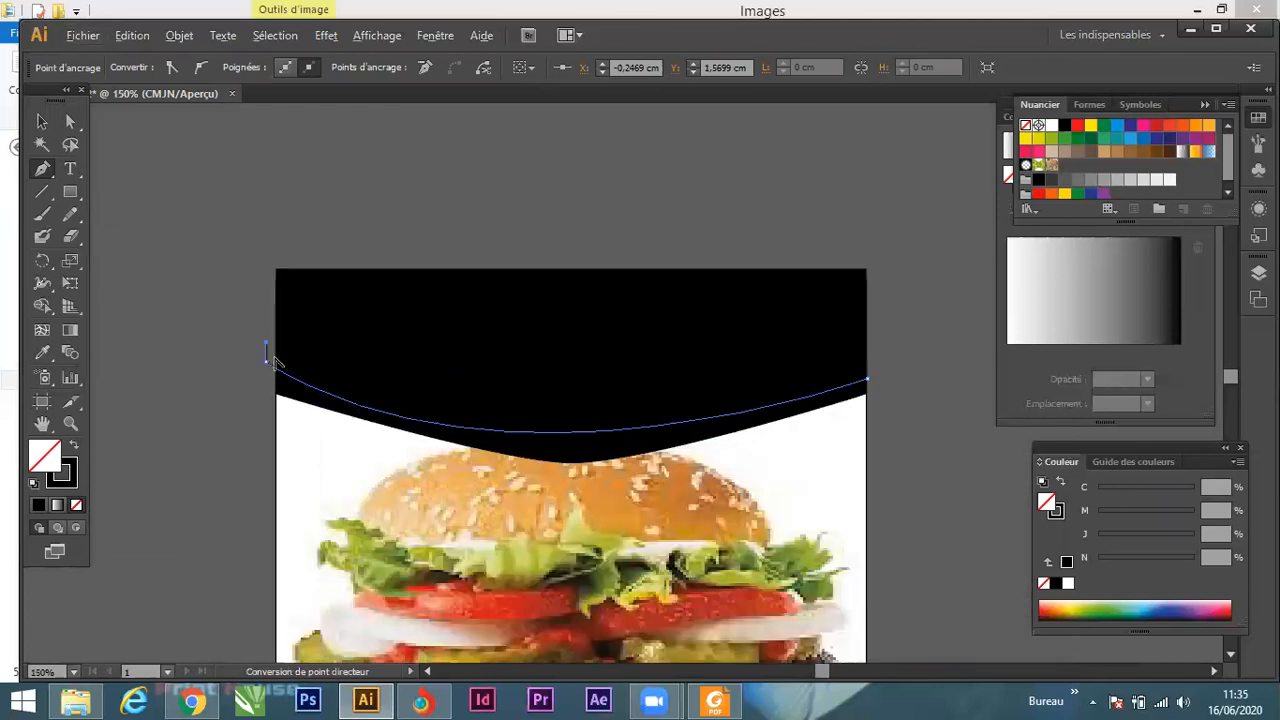
{"action": "key", "text": "alt"}
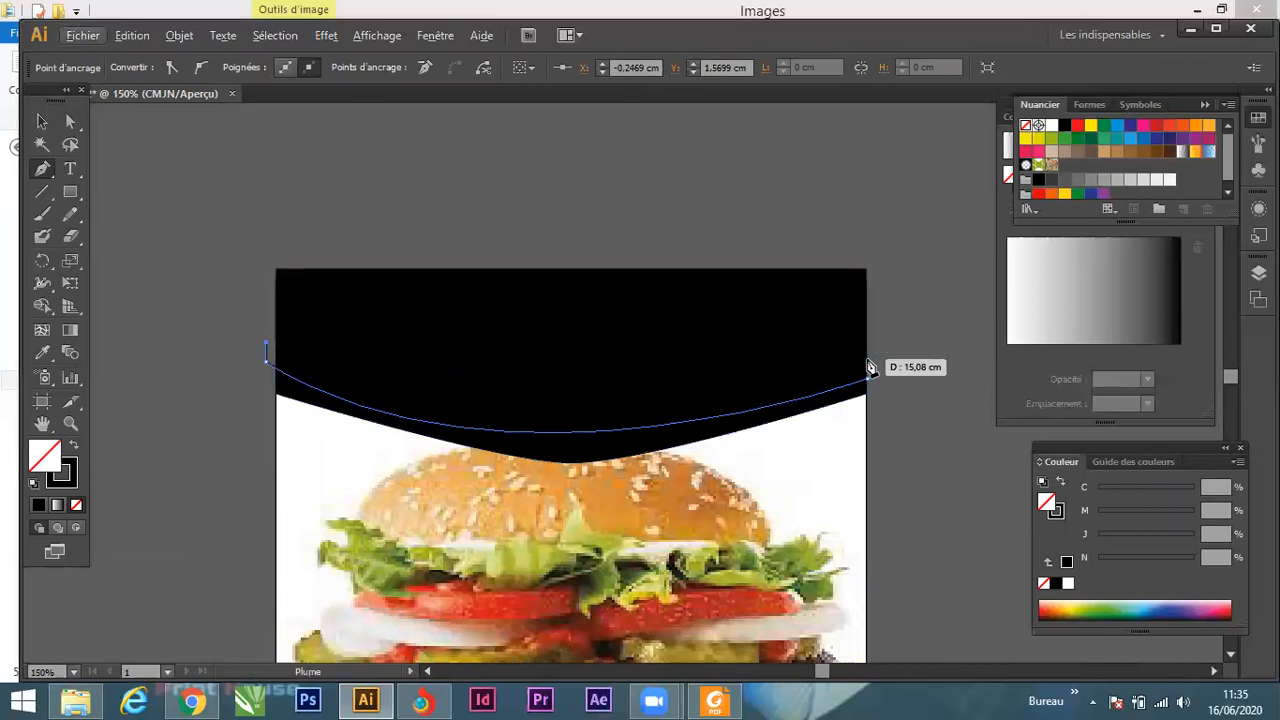
Curve the path back across the black shape to about X 14.95, Y 2.16 cm and close it as a thin band.
{"action": "left_click_drag", "start_coordinate": [867, 360], "coordinate": [1129, 205]}
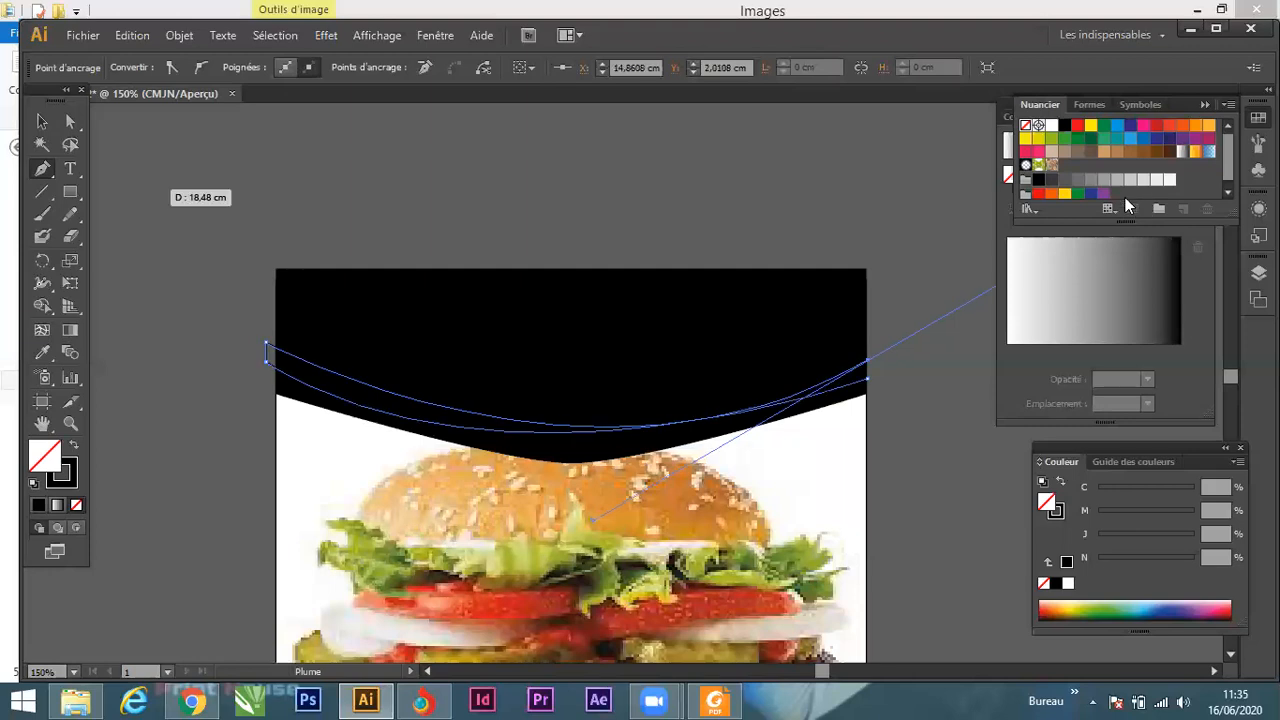
{"action": "key", "text": "ctrl+z"}
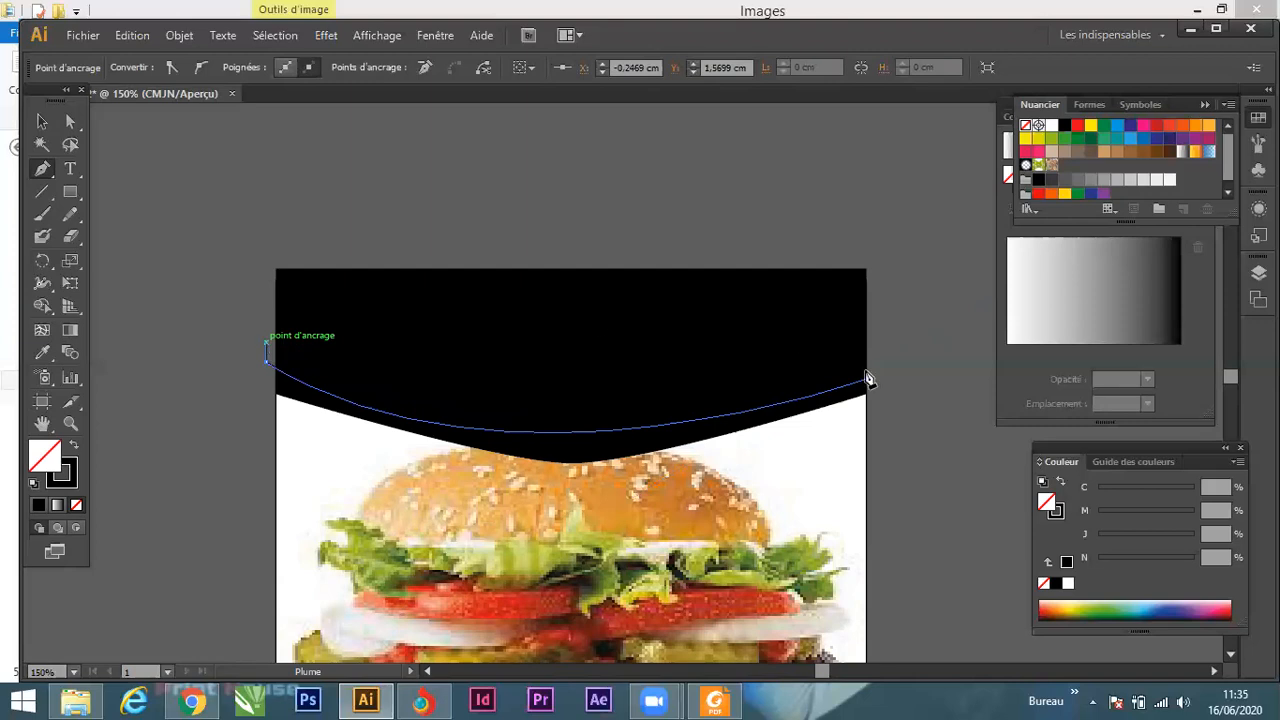
{"action": "left_click_drag", "start_coordinate": [872, 367], "coordinate": [1078, 376]}
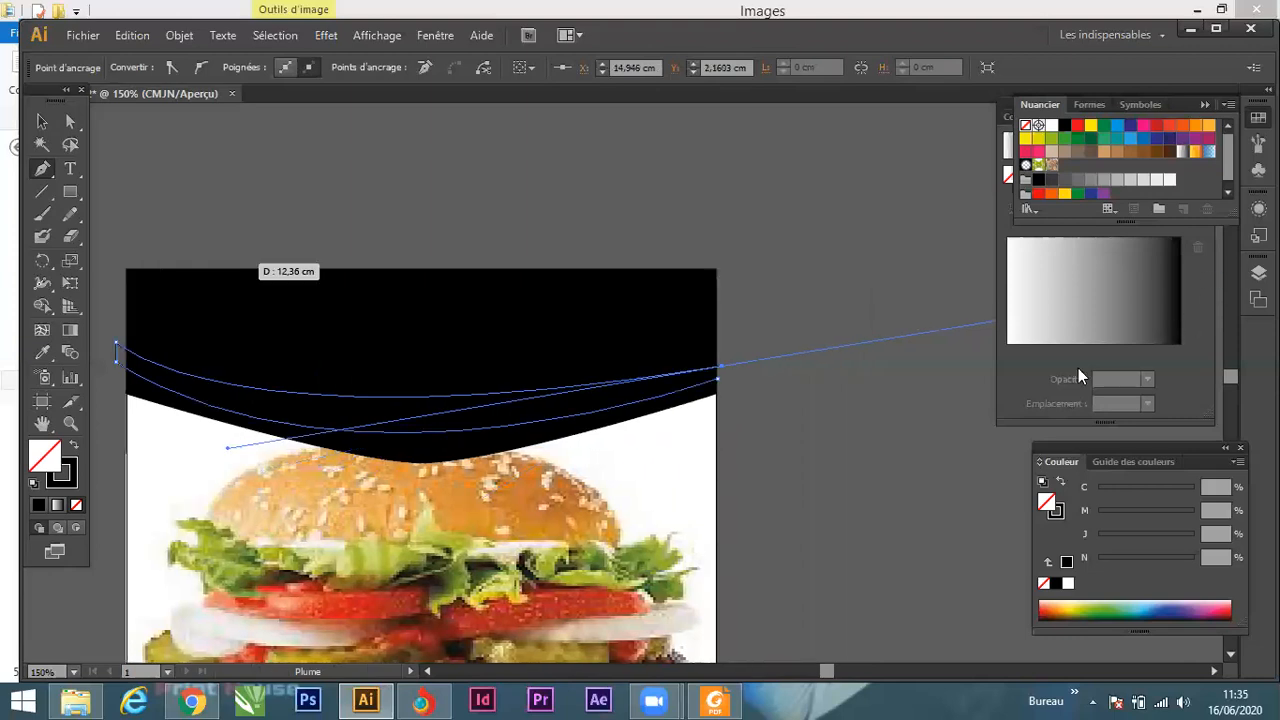
{"action": "mouse_move", "coordinate": [726, 371]}
{"action": "left_mouse_down"}
{"action": "mouse_move", "coordinate": [725, 360]}
{"action": "mouse_move", "coordinate": [726, 385]}
{"action": "left_mouse_up"}
{"action": "left_click", "coordinate": [718, 381]}
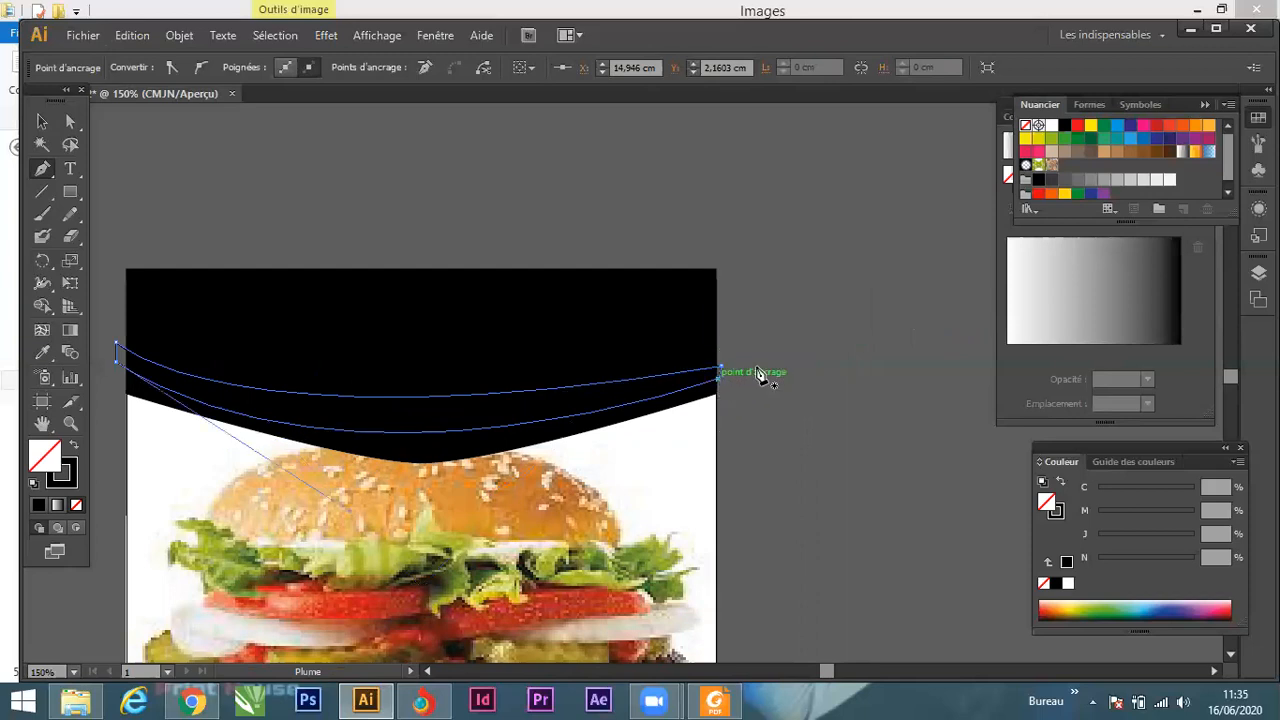
Fill the curved band across the black top shape with white and remove its stroke.
{"action": "scroll", "coordinate": [834, 391], "scroll_direction": "down", "scroll_amount": 4}
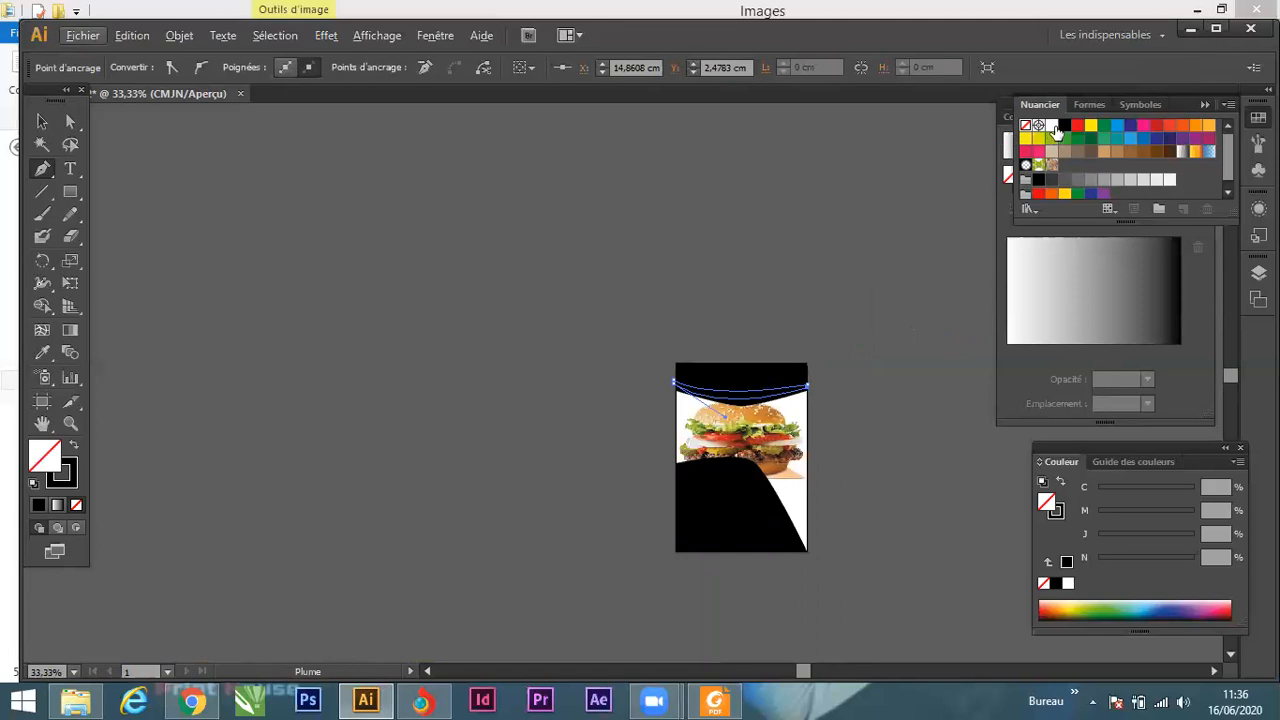
{"action": "left_click", "coordinate": [1052, 126]}
{"action": "left_click", "coordinate": [42, 121]}
{"action": "left_click", "coordinate": [901, 450]}
{"action": "scroll", "coordinate": [796, 398], "scroll_direction": "up", "scroll_amount": 5}
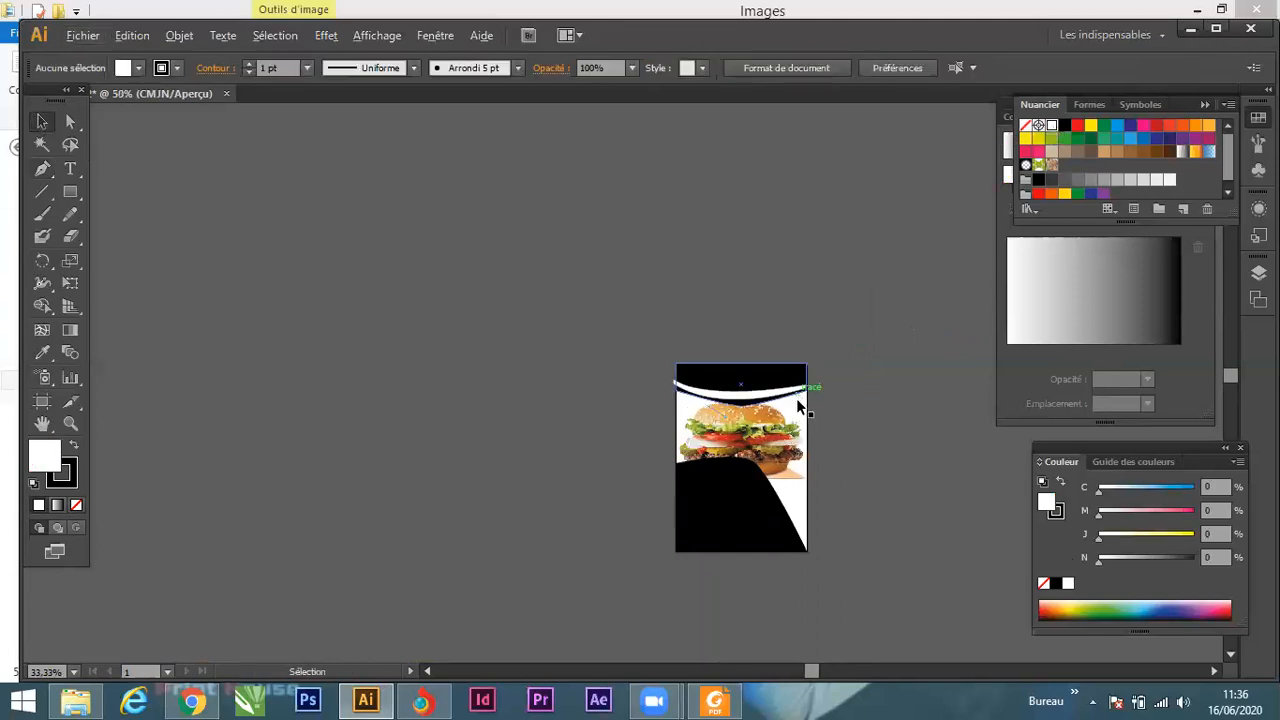
{"action": "left_click", "coordinate": [820, 333]}
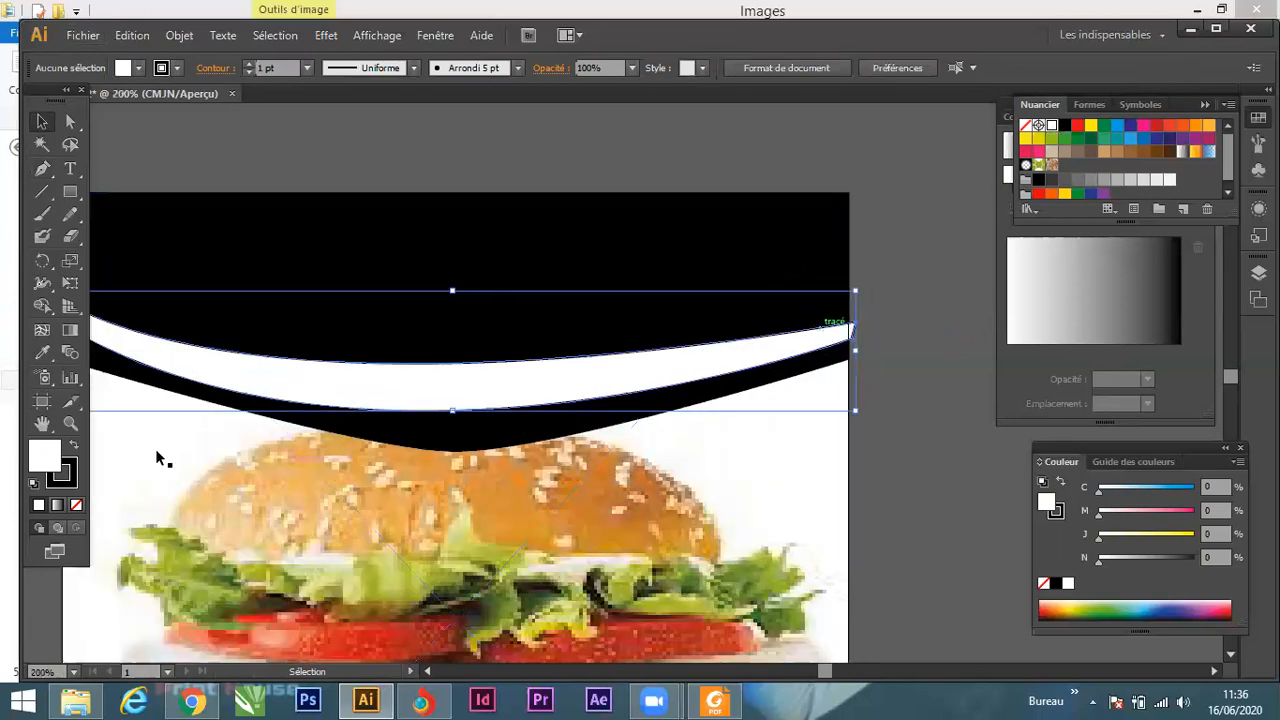
{"action": "left_click", "coordinate": [72, 482]}
{"action": "left_click", "coordinate": [77, 505]}
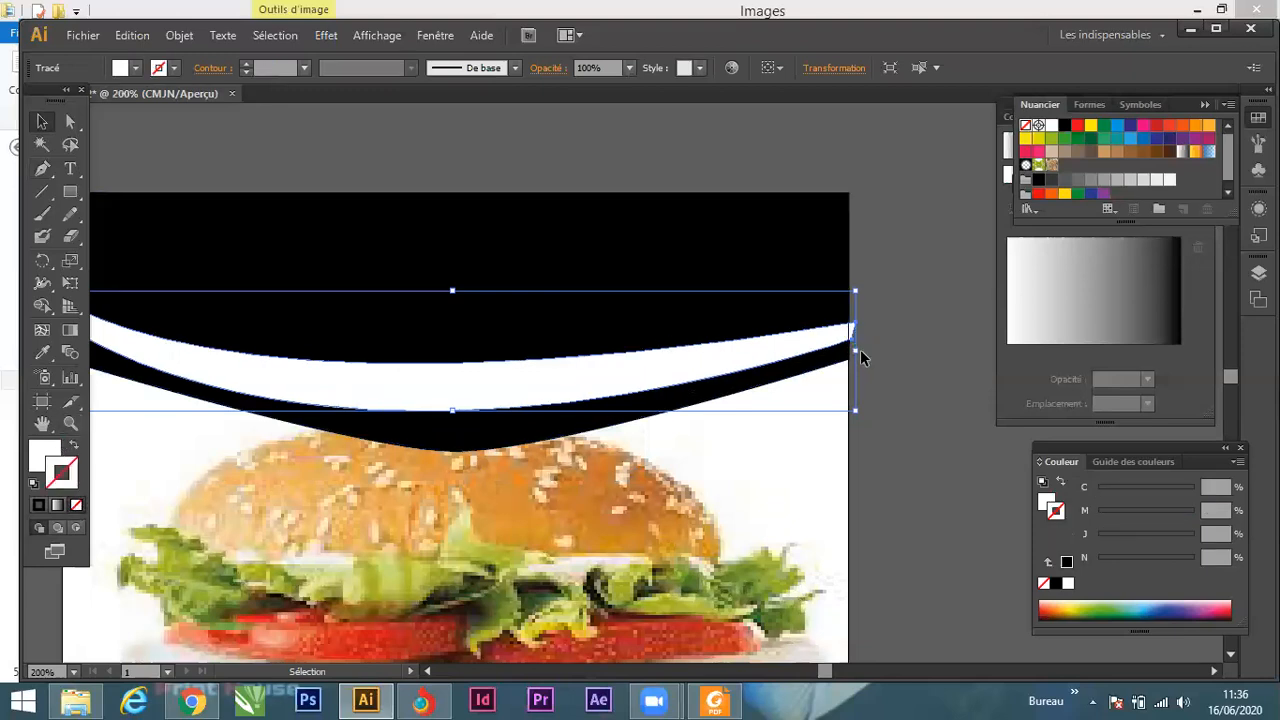
Resize the white band horizontally so both of its ends line up with the page edges.
{"action": "left_click_drag", "start_coordinate": [857, 350], "coordinate": [850, 339]}
{"action": "scroll", "coordinate": [900, 392], "scroll_direction": "down", "scroll_amount": 5}
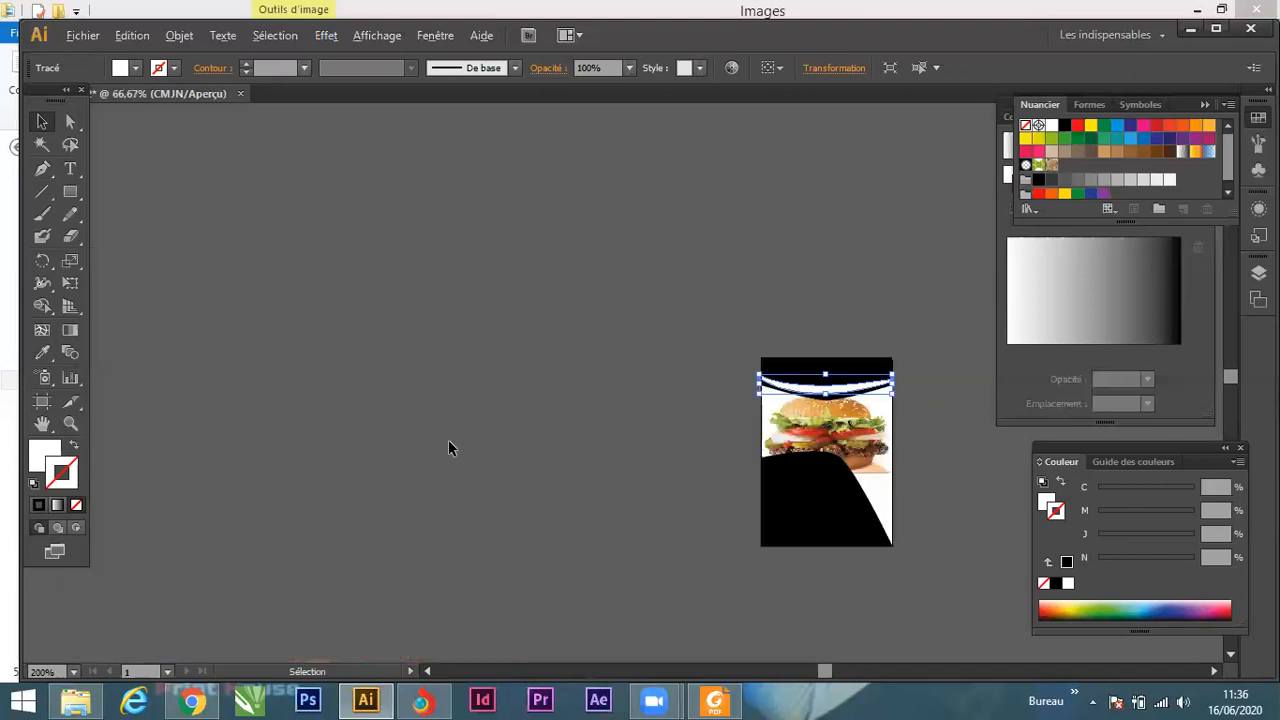
{"action": "scroll", "coordinate": [815, 390], "scroll_direction": "up", "scroll_amount": 4}
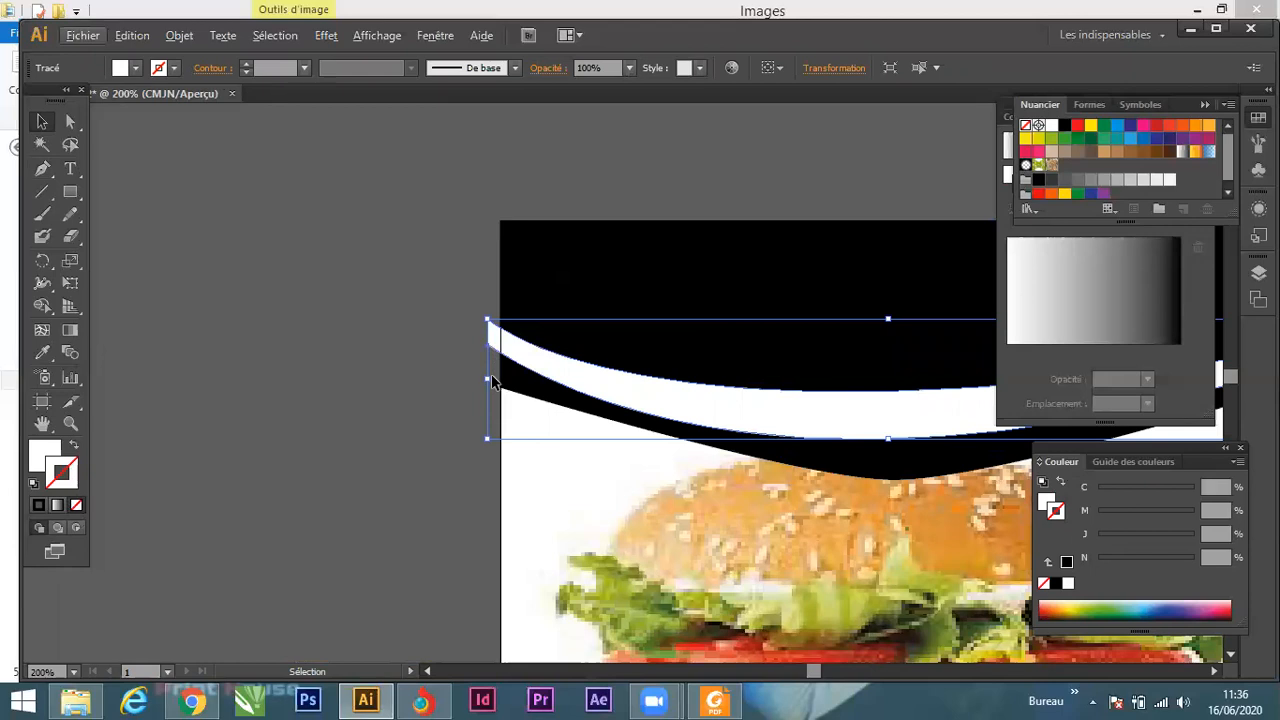
{"action": "mouse_move", "coordinate": [490, 379]}
{"action": "left_mouse_down"}
{"action": "mouse_move", "coordinate": [506, 378]}
{"action": "mouse_move", "coordinate": [493, 380]}
{"action": "left_mouse_up"}
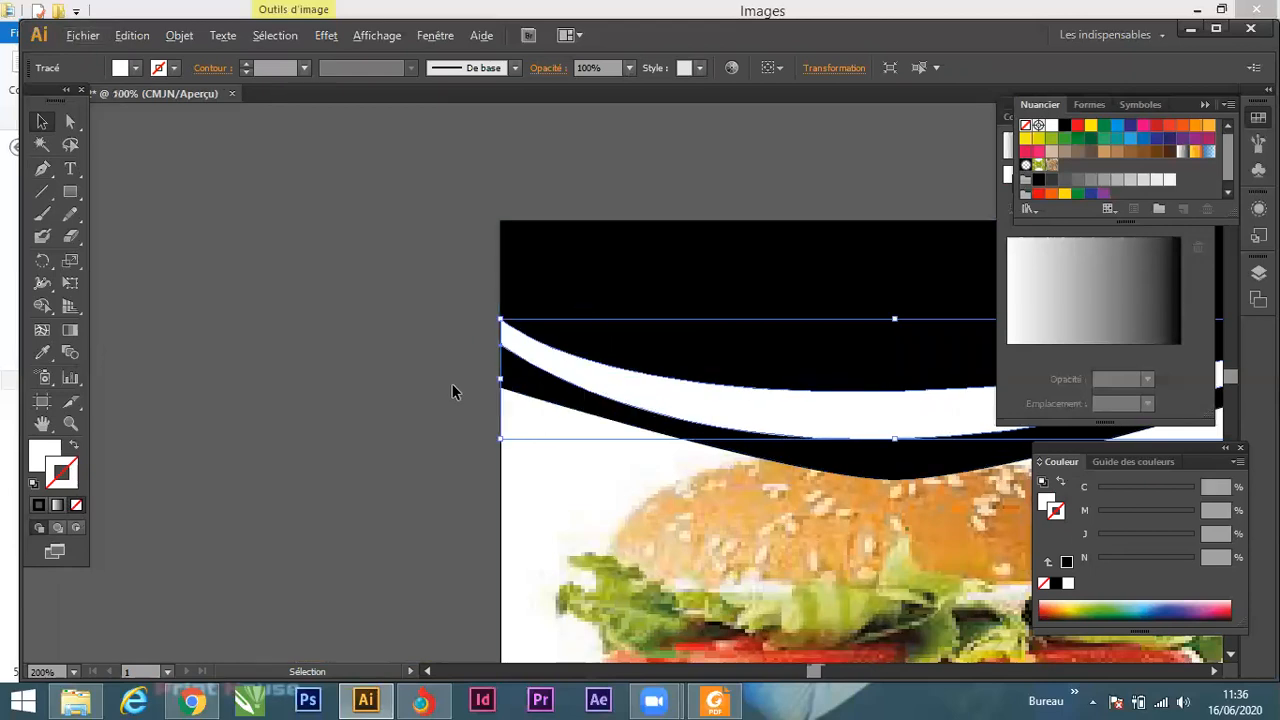
{"action": "scroll", "coordinate": [452, 392], "scroll_direction": "down", "scroll_amount": 3}
{"action": "left_click", "coordinate": [778, 449]}
{"action": "scroll", "coordinate": [645, 519], "scroll_direction": "down", "scroll_amount": 3}
{"action": "scroll", "coordinate": [645, 515], "scroll_direction": "down", "scroll_amount": 1}
{"action": "scroll", "coordinate": [535, 295], "scroll_direction": "up", "scroll_amount": 1}
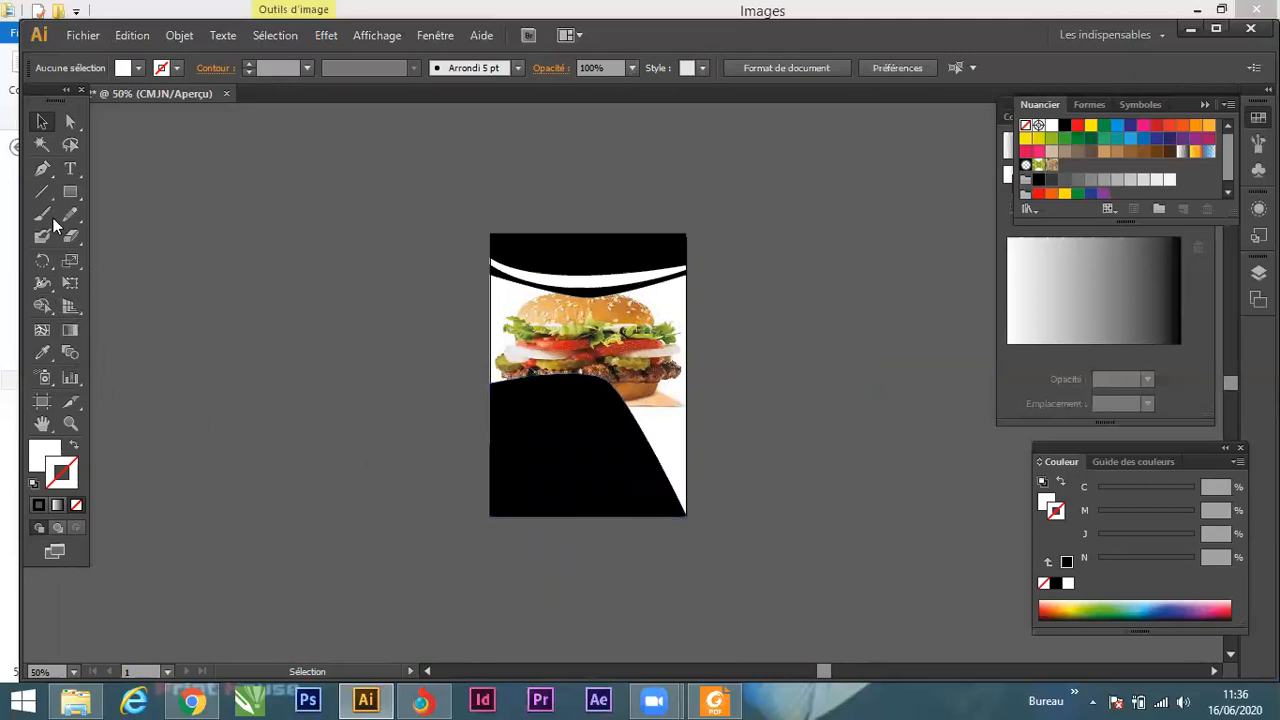
Draw a white rectangle in the page's lower-left corner, from about Y 16.2 cm down to the page bottom and about half the page wide.
{"action": "left_click", "coordinate": [70, 192]}
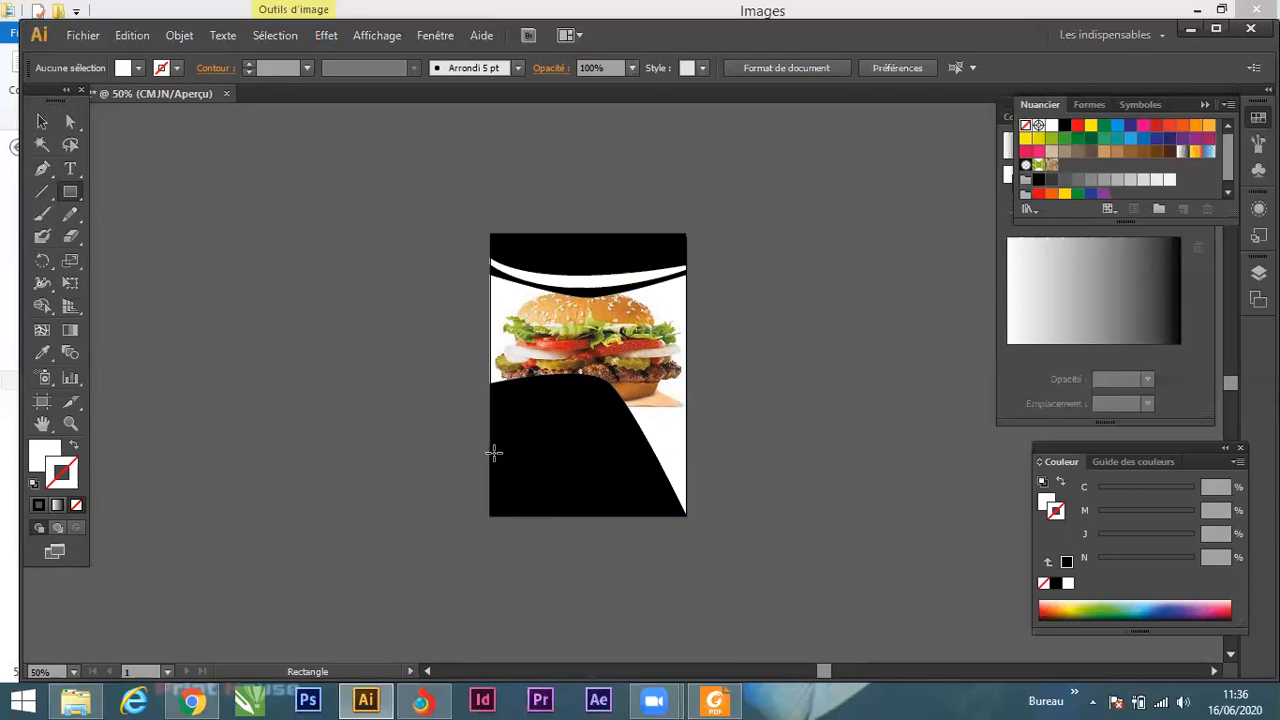
{"action": "left_click_drag", "start_coordinate": [487, 451], "coordinate": [594, 516]}
{"action": "left_click", "coordinate": [43, 121]}
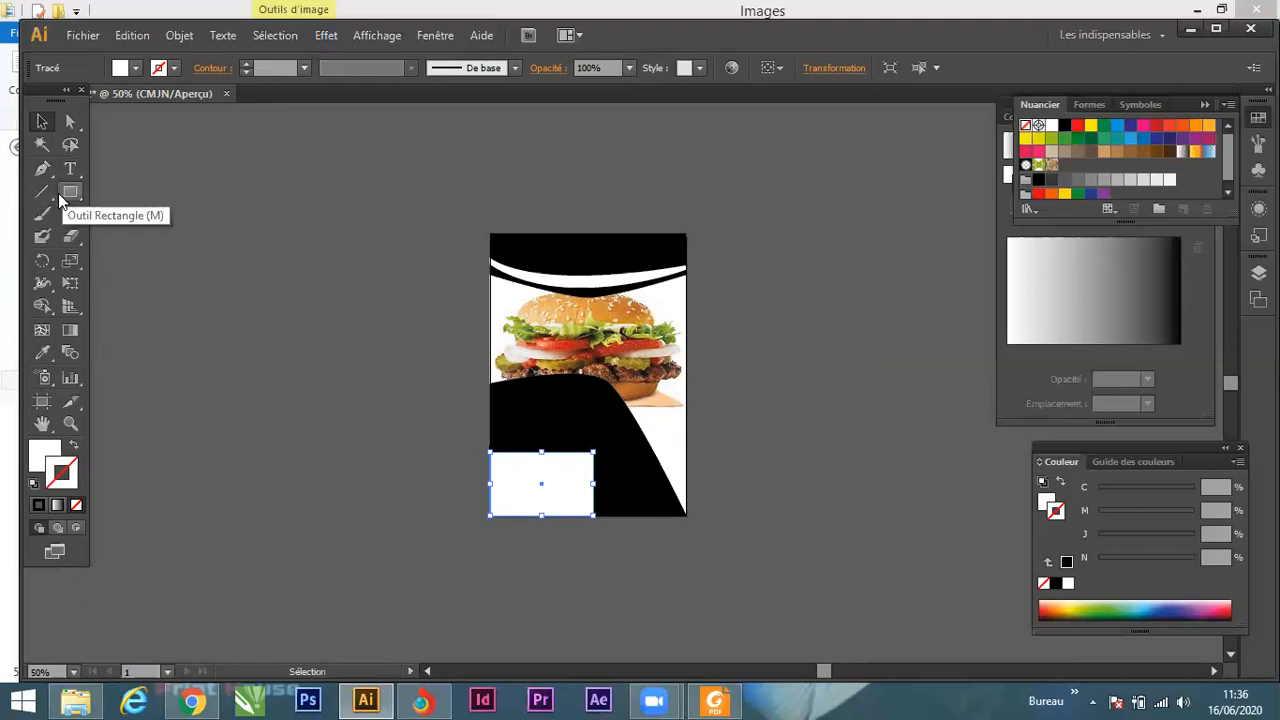
Move the white rectangle's upper-right corner point onto its upper-left corner at X 0, Y 16.19 cm to form a triangle.
{"action": "left_click", "coordinate": [70, 121]}
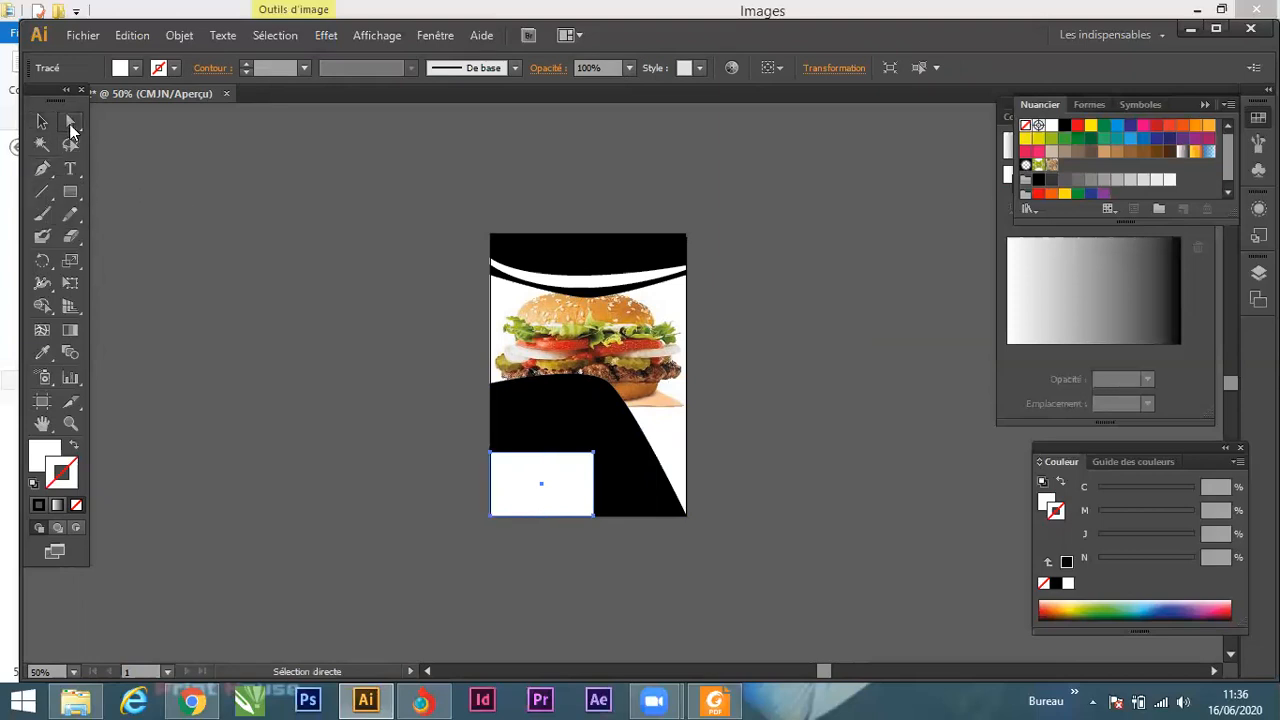
{"action": "left_click", "coordinate": [608, 459]}
{"action": "left_click", "coordinate": [593, 453]}
{"action": "left_click_drag", "start_coordinate": [596, 456], "coordinate": [493, 455]}
{"action": "scroll", "coordinate": [550, 516], "scroll_direction": "up", "scroll_amount": 4}
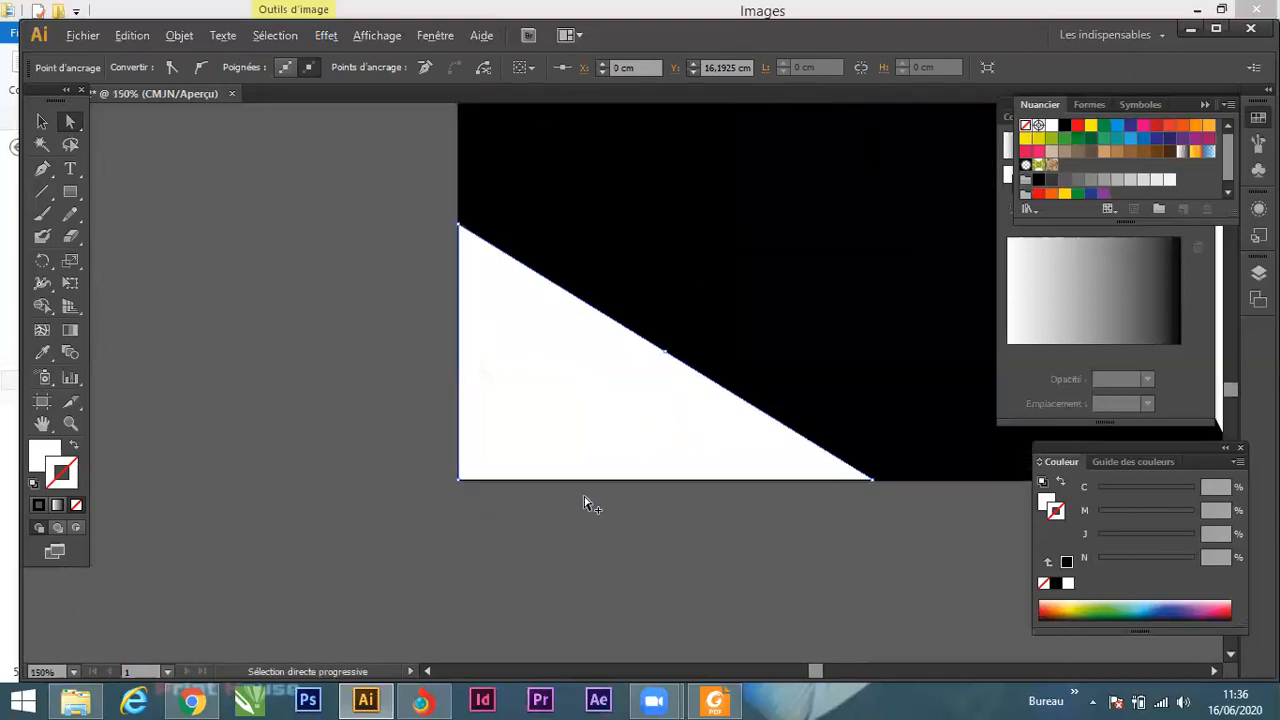
Add a smooth anchor point midway along the white triangle's diagonal edge and pull it out to about X 4.6, Y 17.5 cm.
{"action": "left_click", "coordinate": [42, 121]}
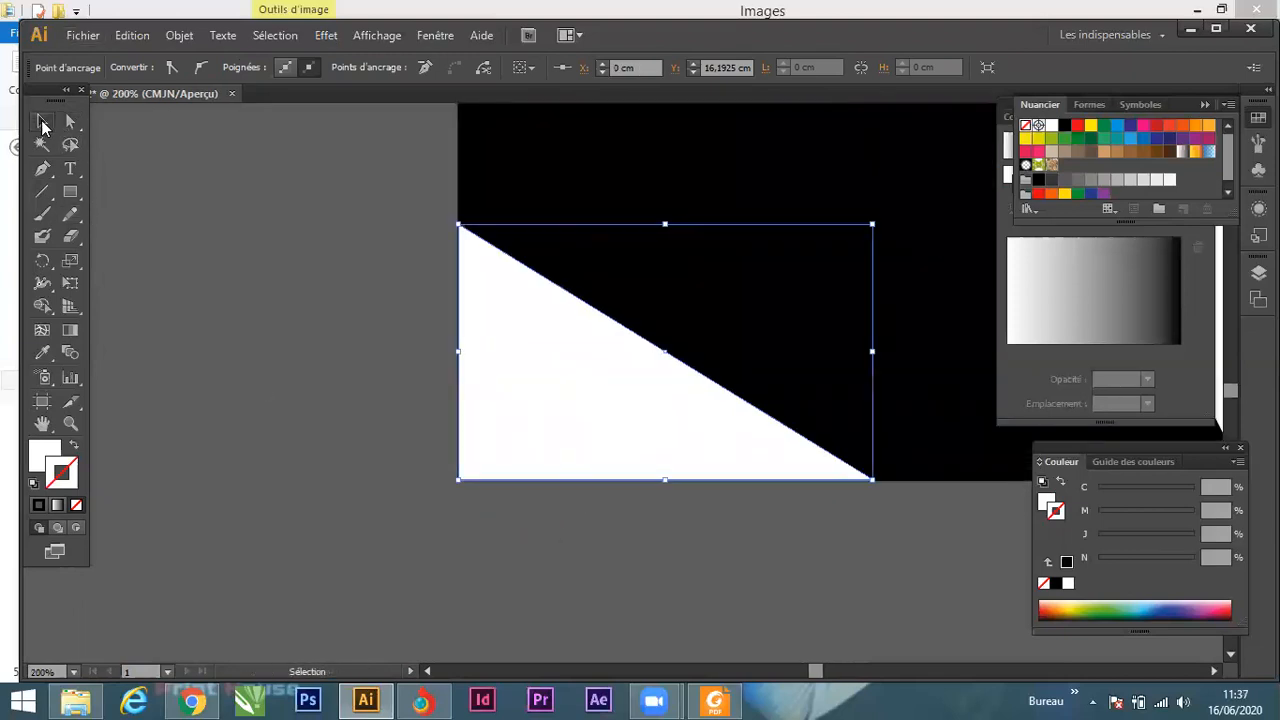
{"action": "left_click", "coordinate": [42, 172]}
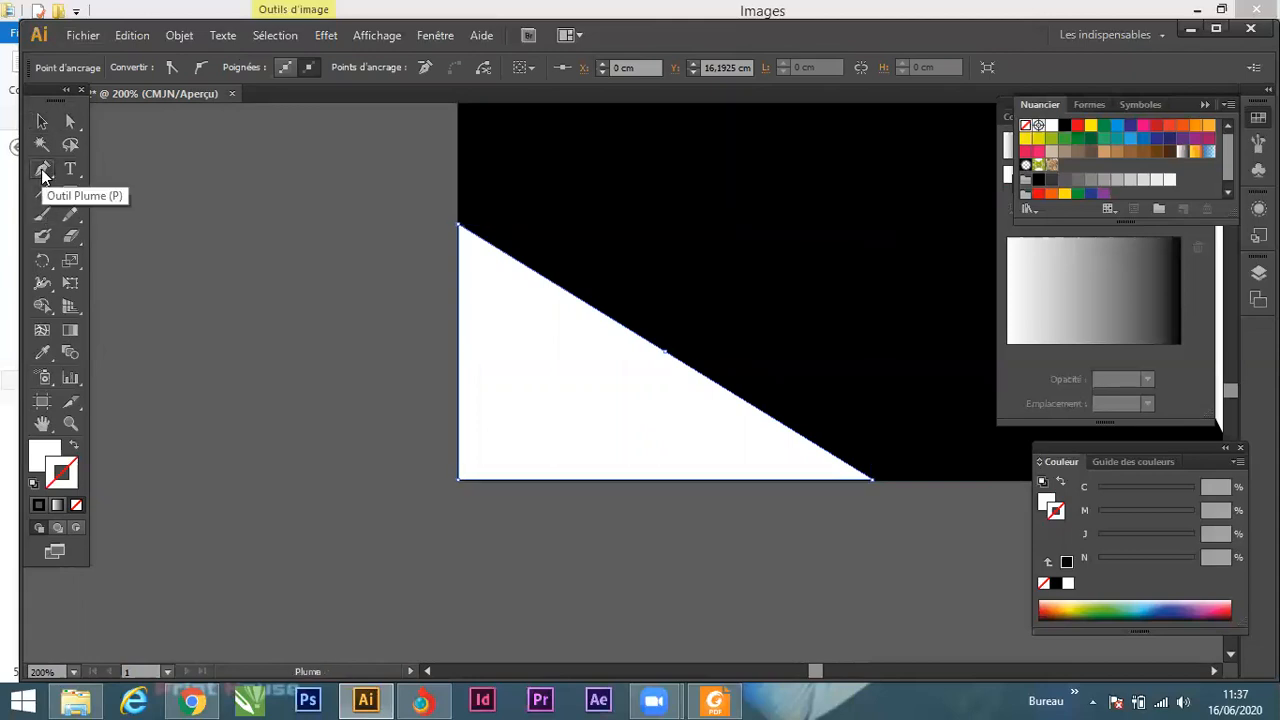
{"action": "left_click", "coordinate": [658, 349]}
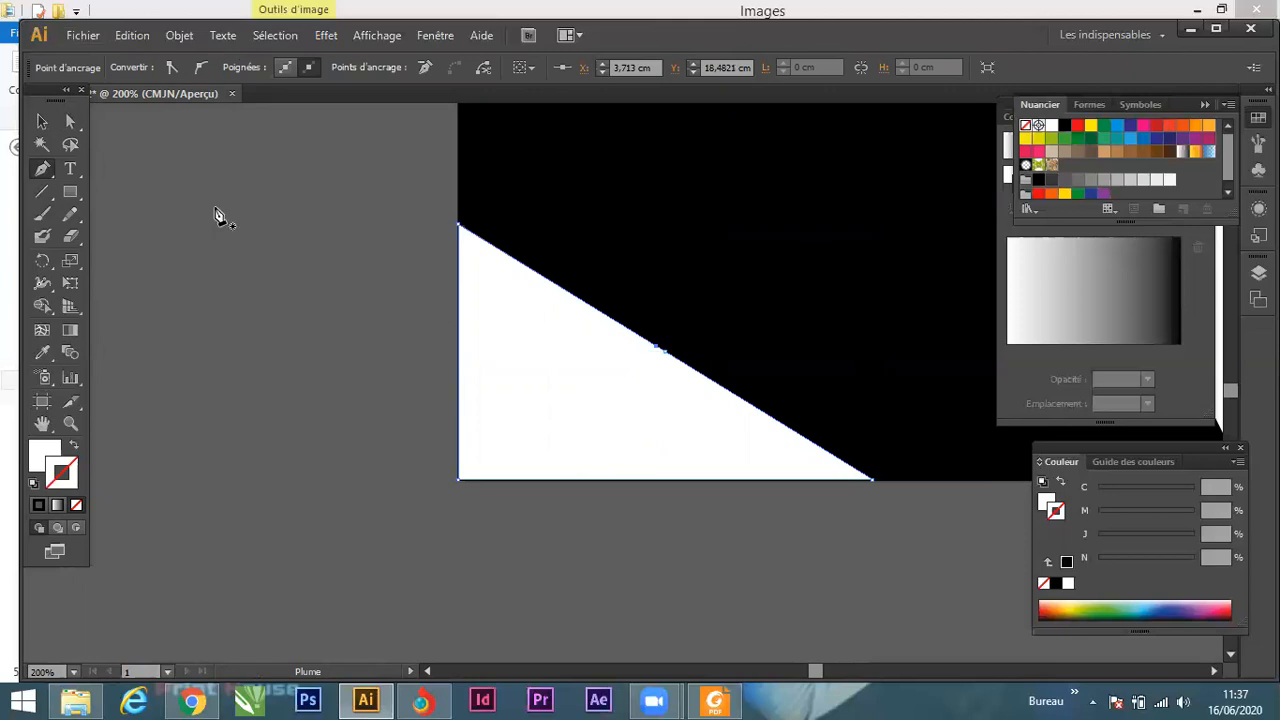
{"action": "left_click", "coordinate": [72, 121]}
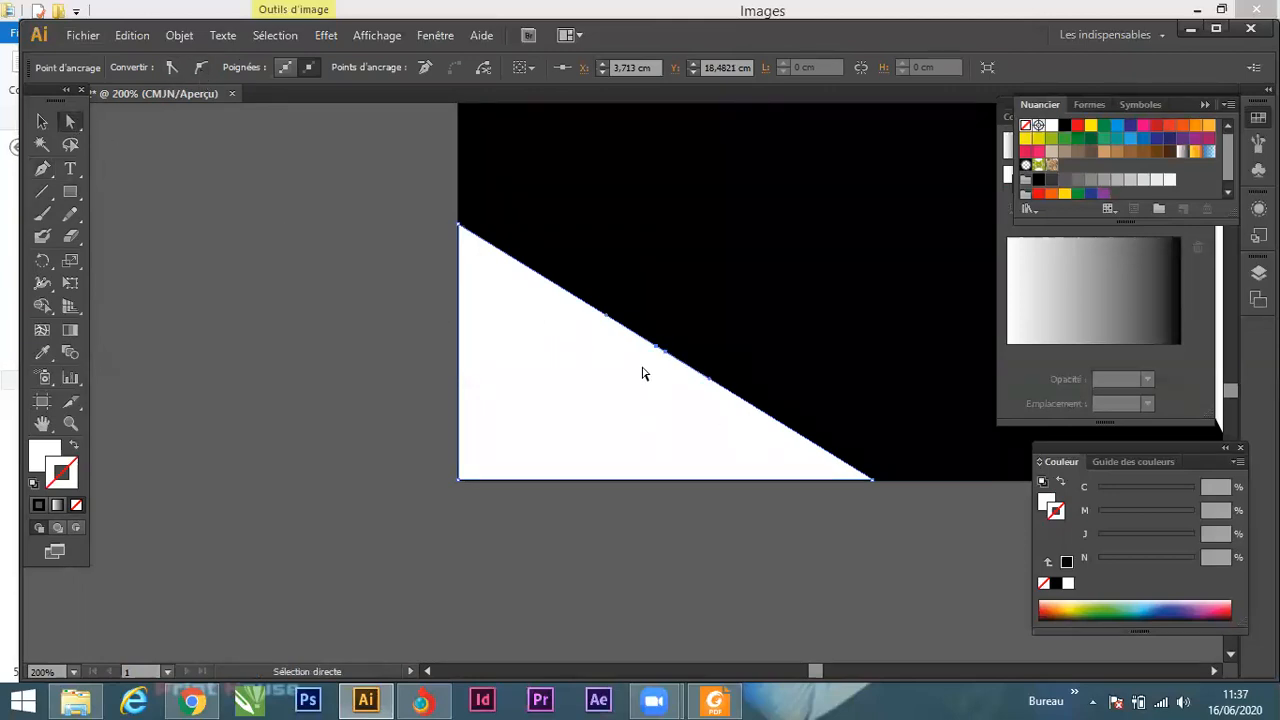
{"action": "scroll", "coordinate": [656, 346], "scroll_direction": "up", "scroll_amount": 2, "text": "alt"}
{"action": "left_click_drag", "start_coordinate": [655, 349], "coordinate": [752, 245]}
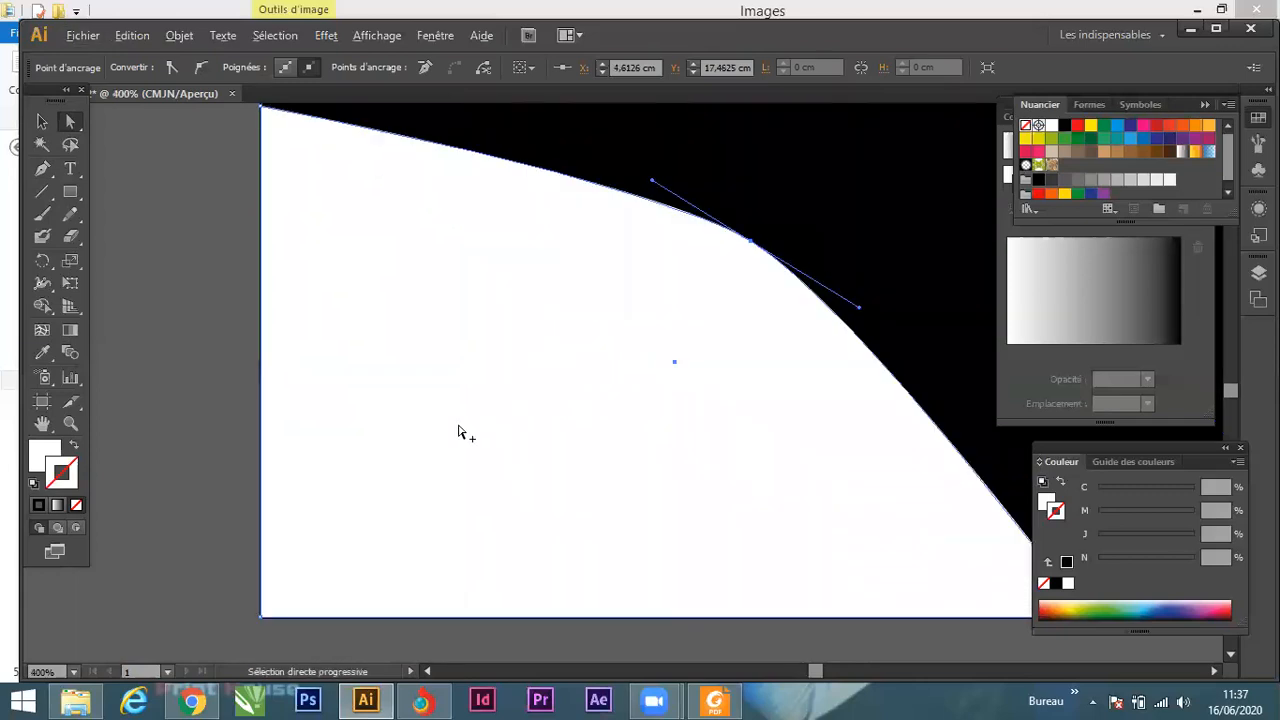
Raise the white corner shape's curve anchor point to about X 4.5, Y 16.9 cm.
{"action": "scroll", "coordinate": [490, 433], "scroll_direction": "down", "scroll_amount": 4, "text": "alt"}
{"action": "scroll", "coordinate": [592, 368], "scroll_direction": "up", "scroll_amount": 1, "text": "alt"}
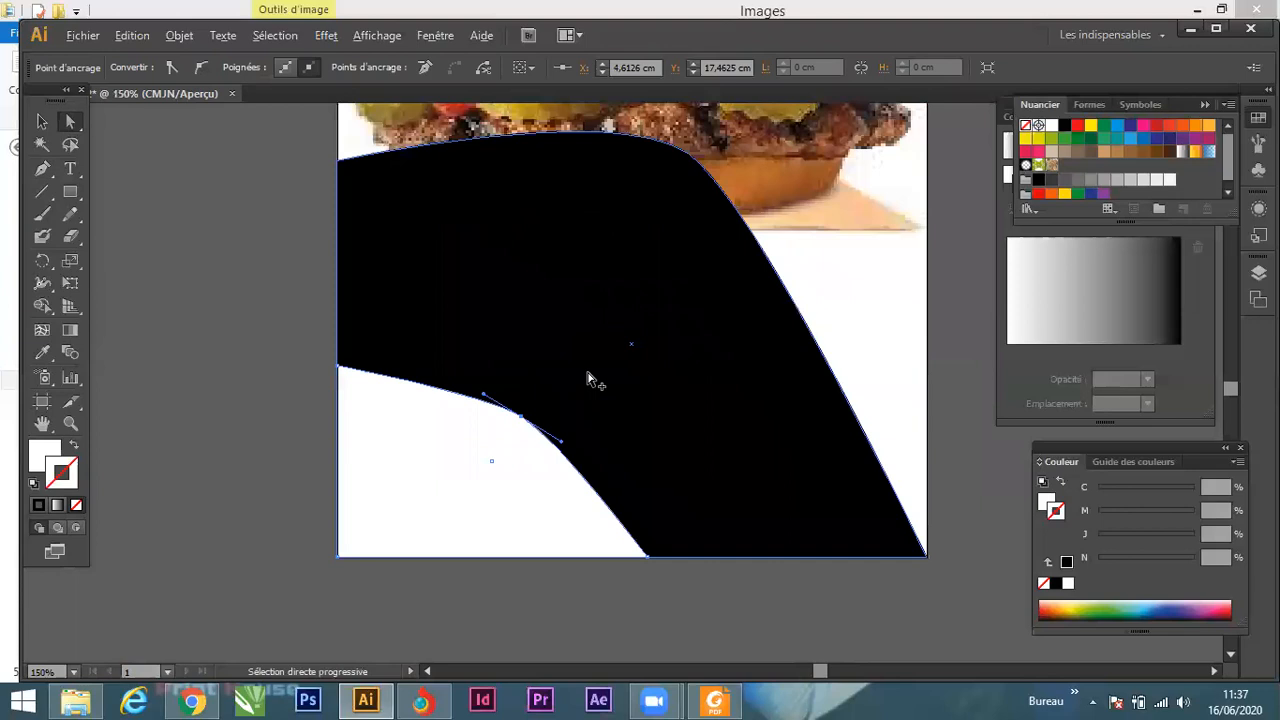
{"action": "scroll", "coordinate": [592, 380], "scroll_direction": "up", "scroll_amount": 1, "text": "alt"}
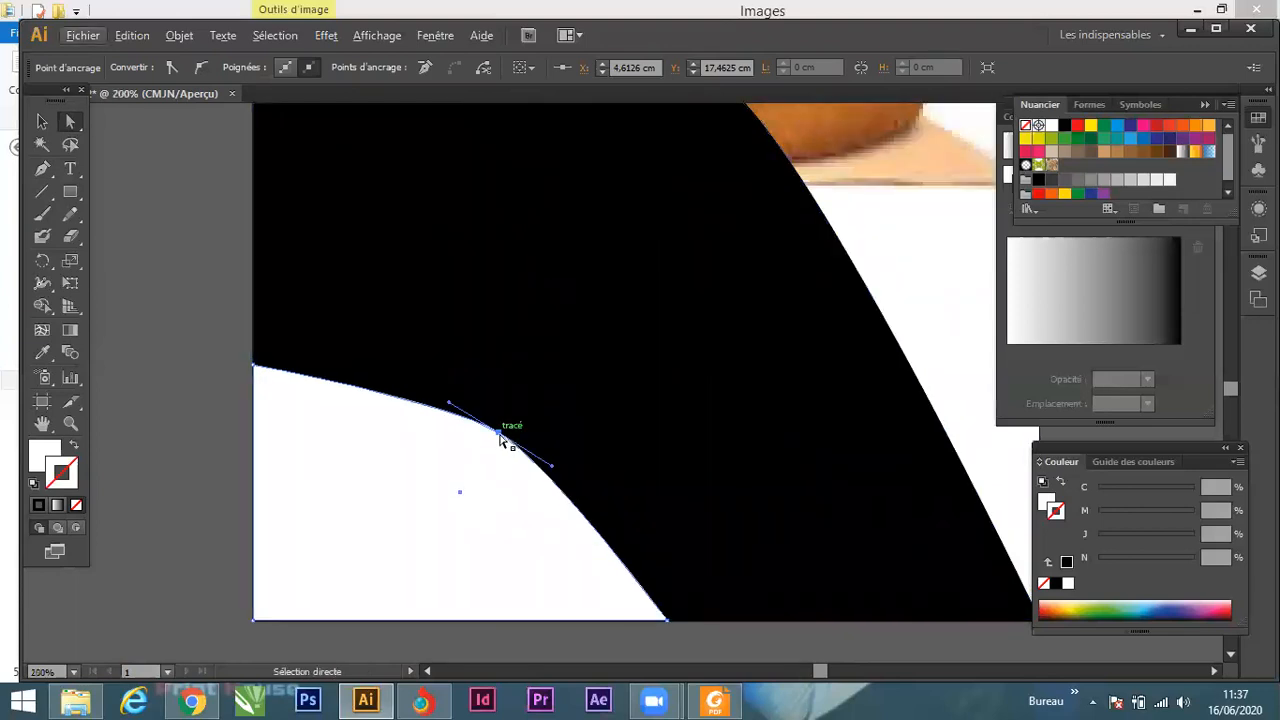
{"action": "left_click", "coordinate": [500, 438]}
{"action": "left_click_drag", "start_coordinate": [491, 437], "coordinate": [493, 405]}
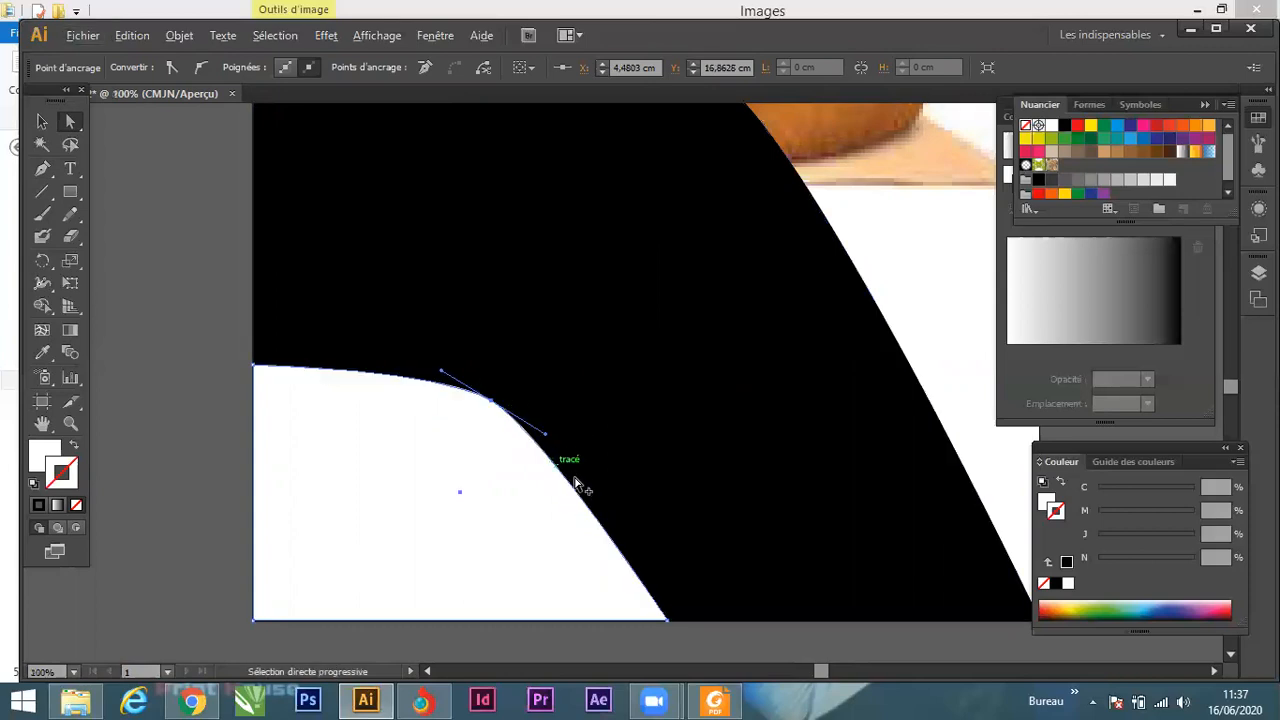
{"action": "scroll", "coordinate": [572, 482], "scroll_direction": "down", "scroll_amount": 2, "text": "alt"}
{"action": "scroll", "coordinate": [520, 455], "scroll_direction": "up", "scroll_amount": 1, "text": "alt"}
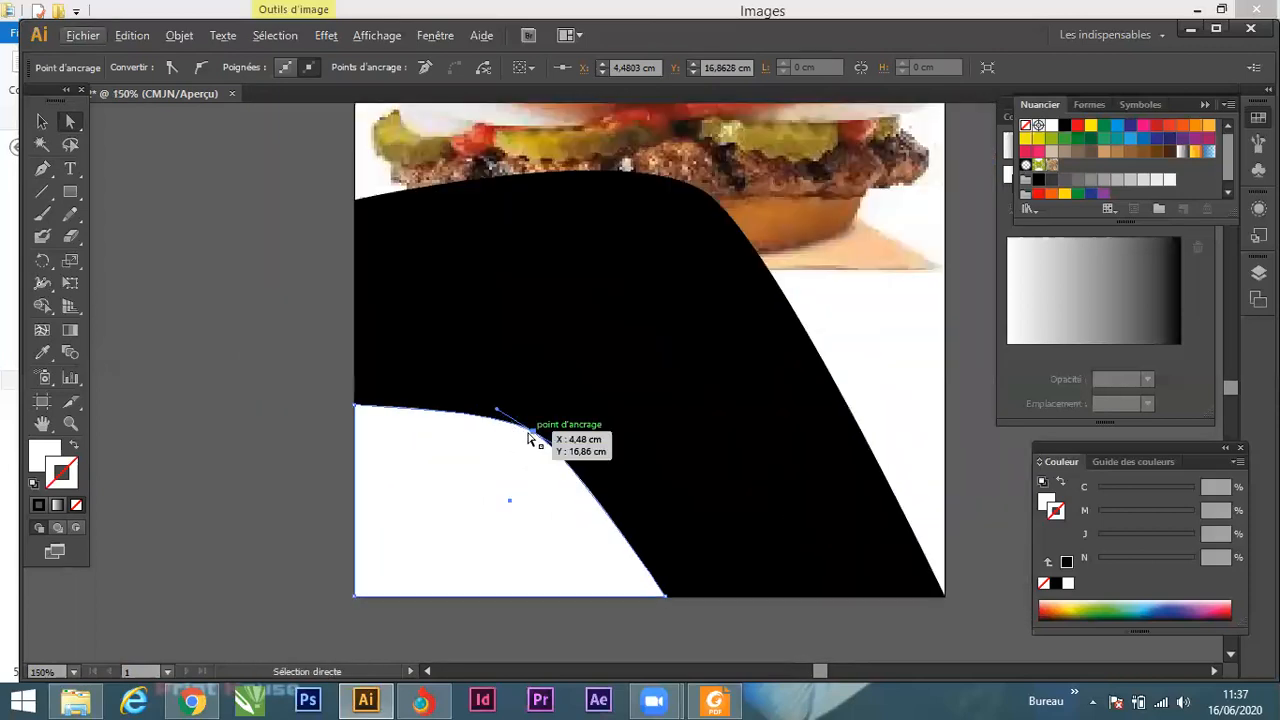
Move the white corner shape's curve anchor point to about X 5.1, Y 16.9 cm and deselect the shape.
{"action": "left_click_drag", "start_coordinate": [533, 437], "coordinate": [557, 440]}
{"action": "scroll", "coordinate": [644, 533], "scroll_direction": "down", "scroll_amount": 5, "text": "alt"}
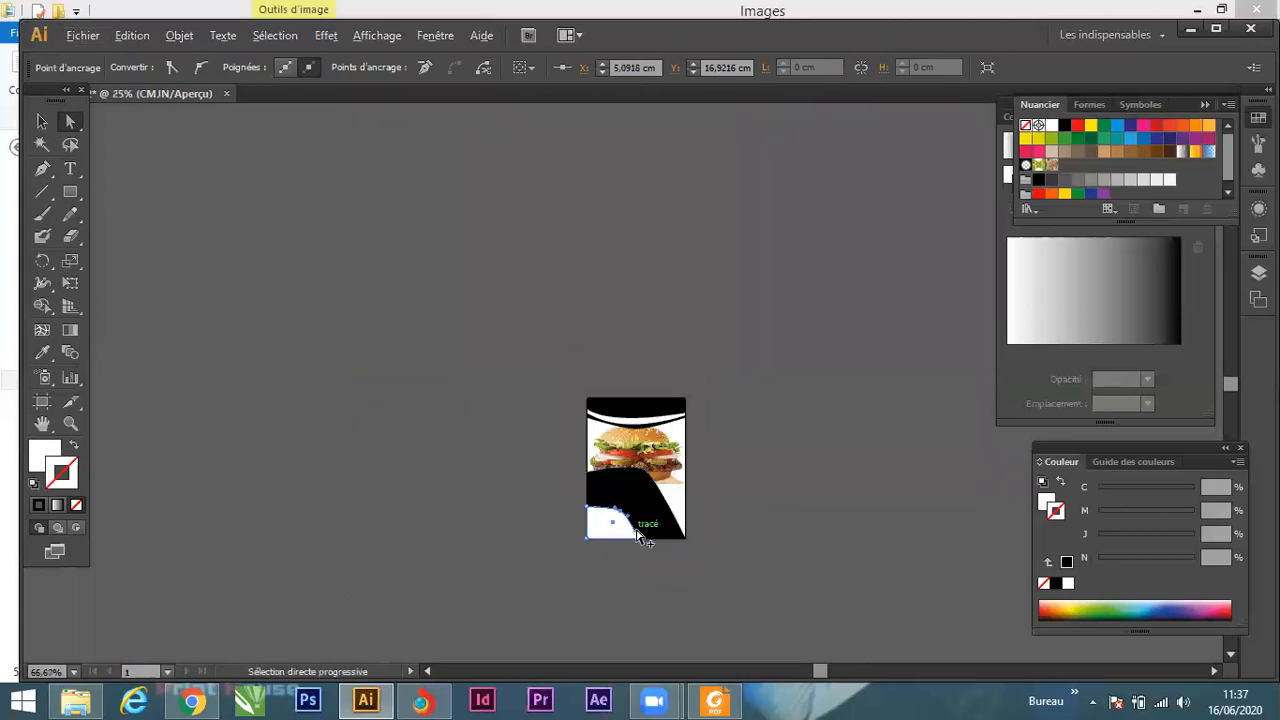
{"action": "scroll", "coordinate": [638, 534], "scroll_direction": "up", "scroll_amount": 2, "text": "alt"}
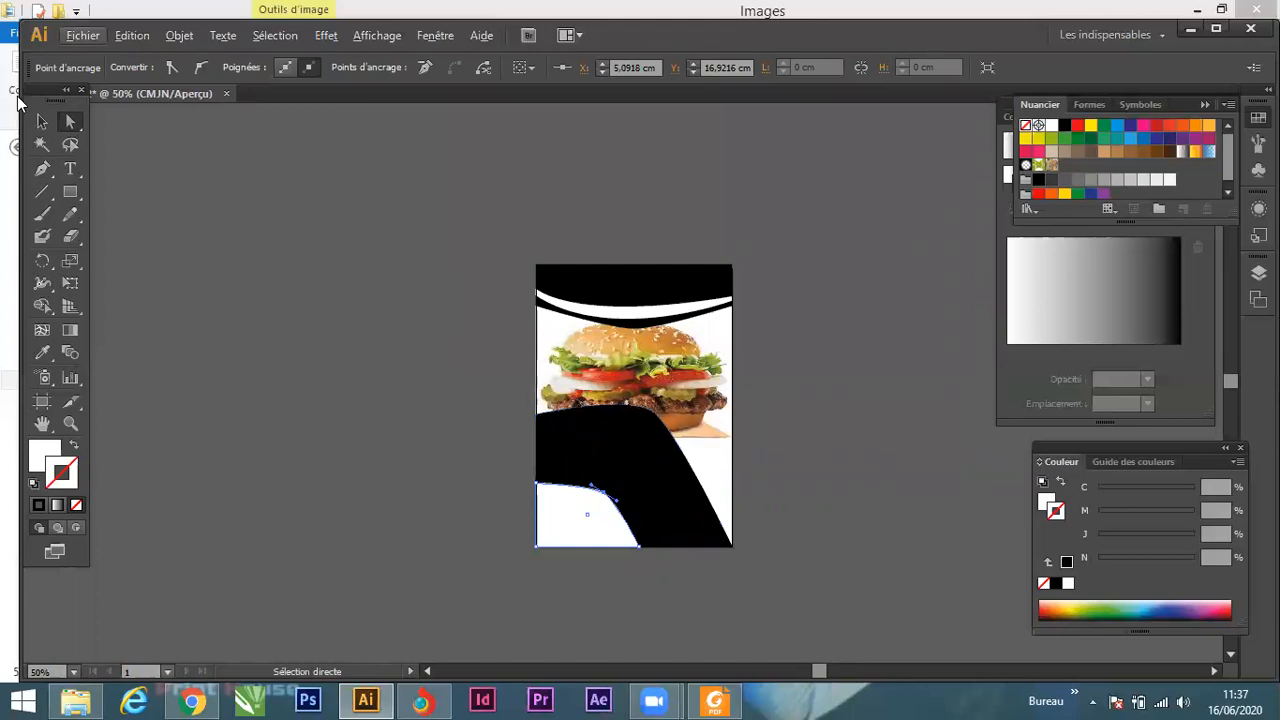
{"action": "left_click", "coordinate": [42, 121]}
{"action": "left_click", "coordinate": [954, 574]}
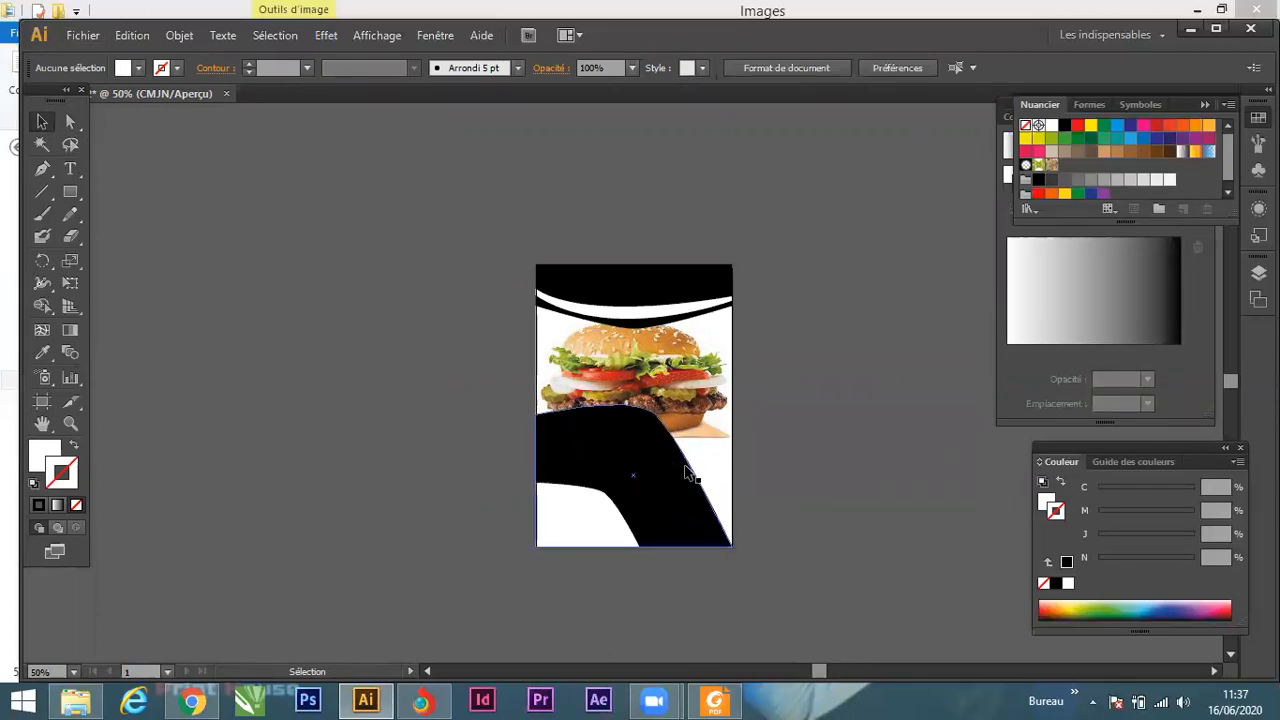
Draw a white circle with a 1 pt black outline and place it inside the page over the lower black band's left end.
{"action": "scroll", "coordinate": [690, 465], "scroll_direction": "up", "scroll_amount": 2}
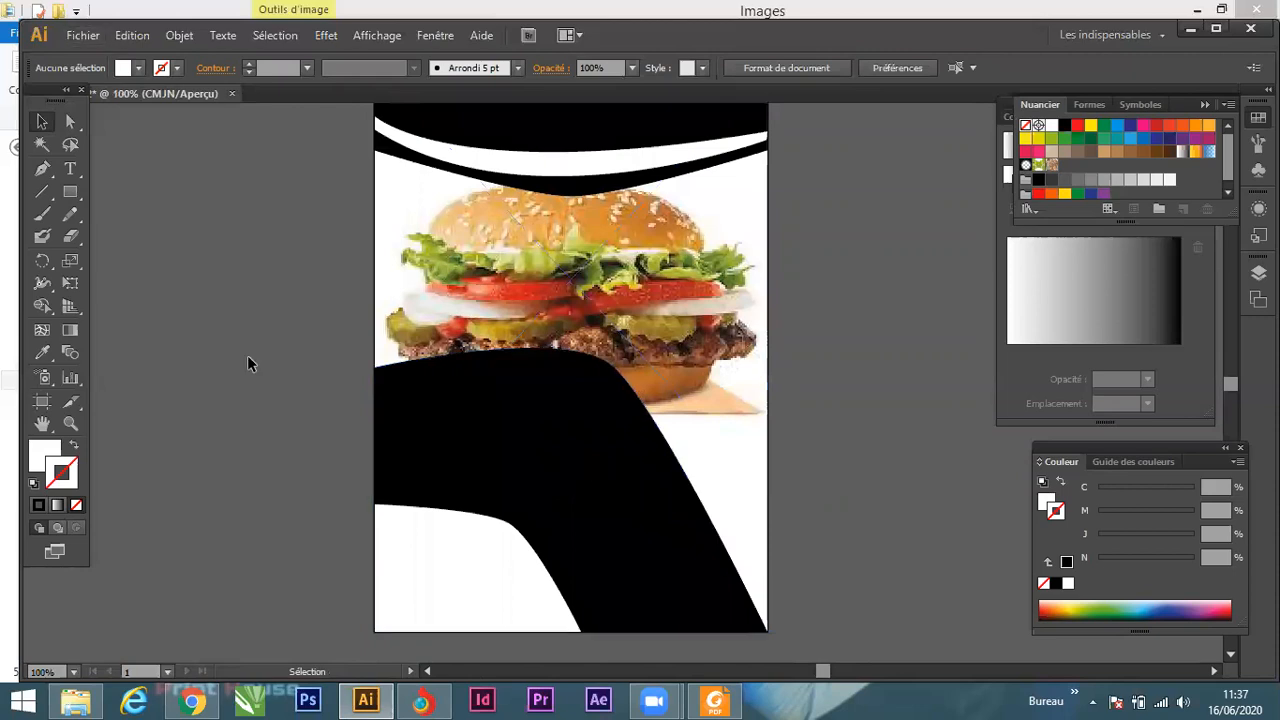
{"action": "left_click_drag", "start_coordinate": [73, 199], "coordinate": [107, 230]}
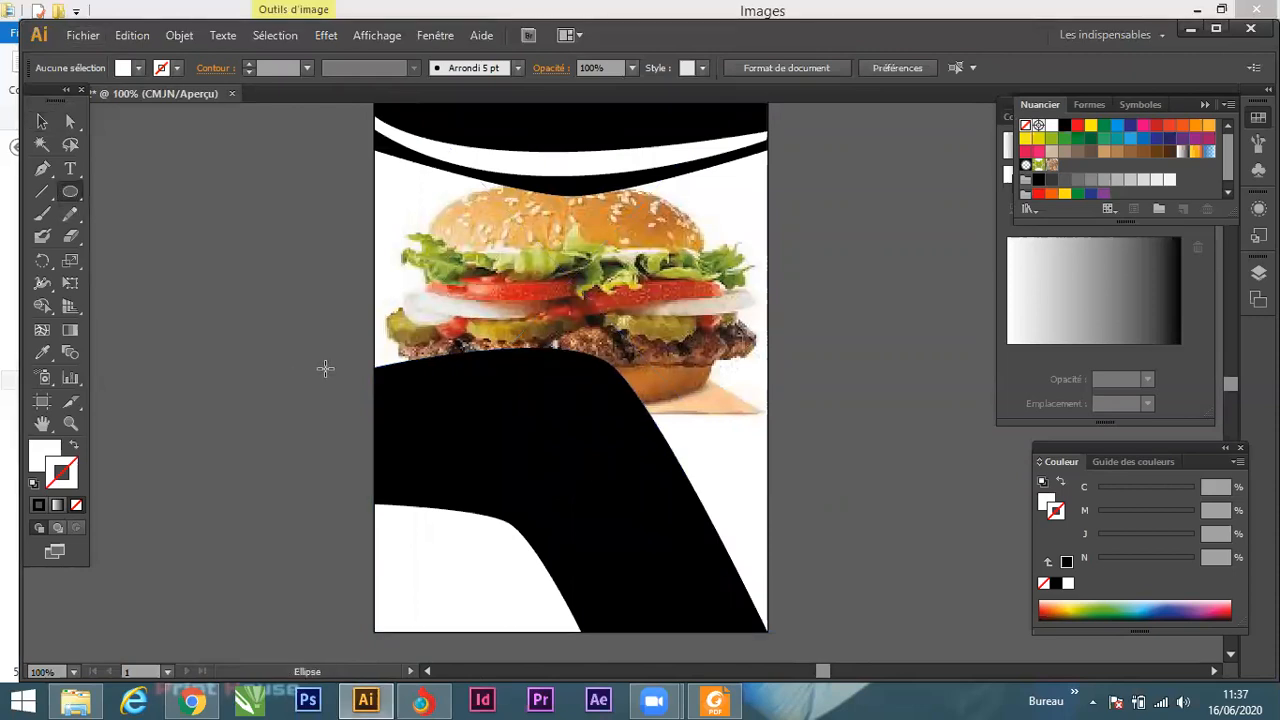
{"action": "left_click_drag", "start_coordinate": [329, 353], "coordinate": [484, 503]}
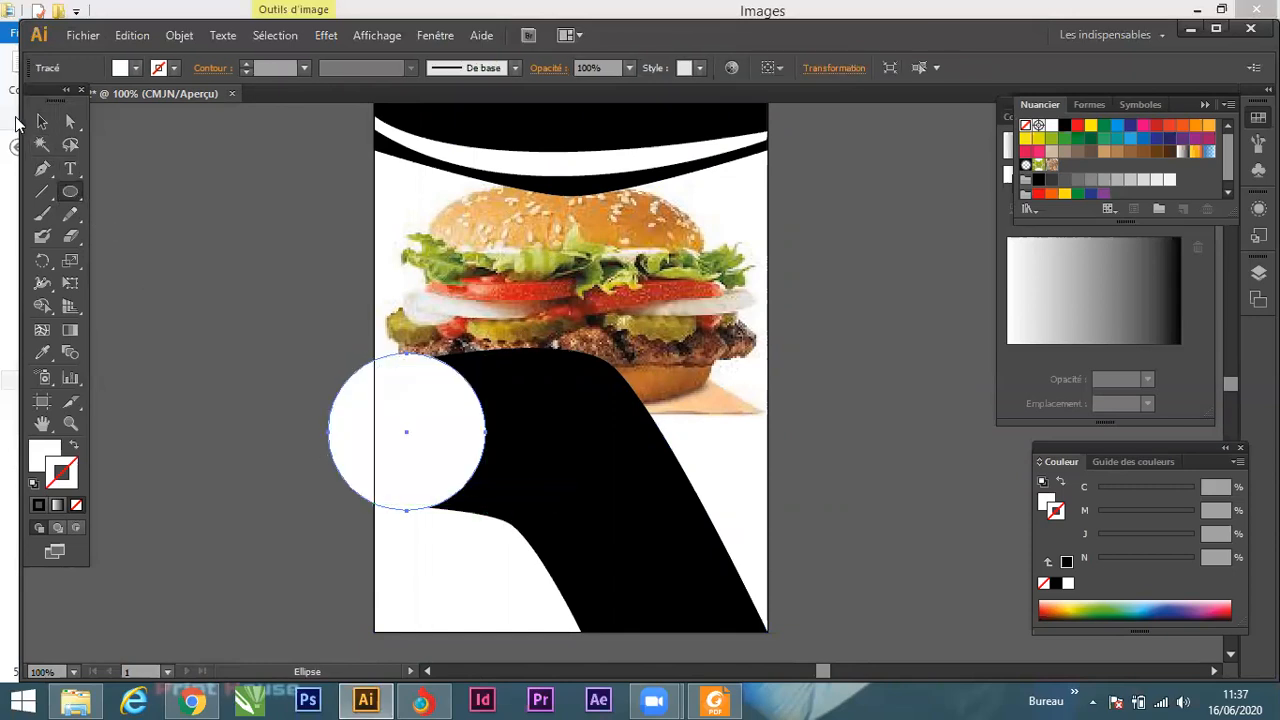
{"action": "left_click", "coordinate": [42, 121]}
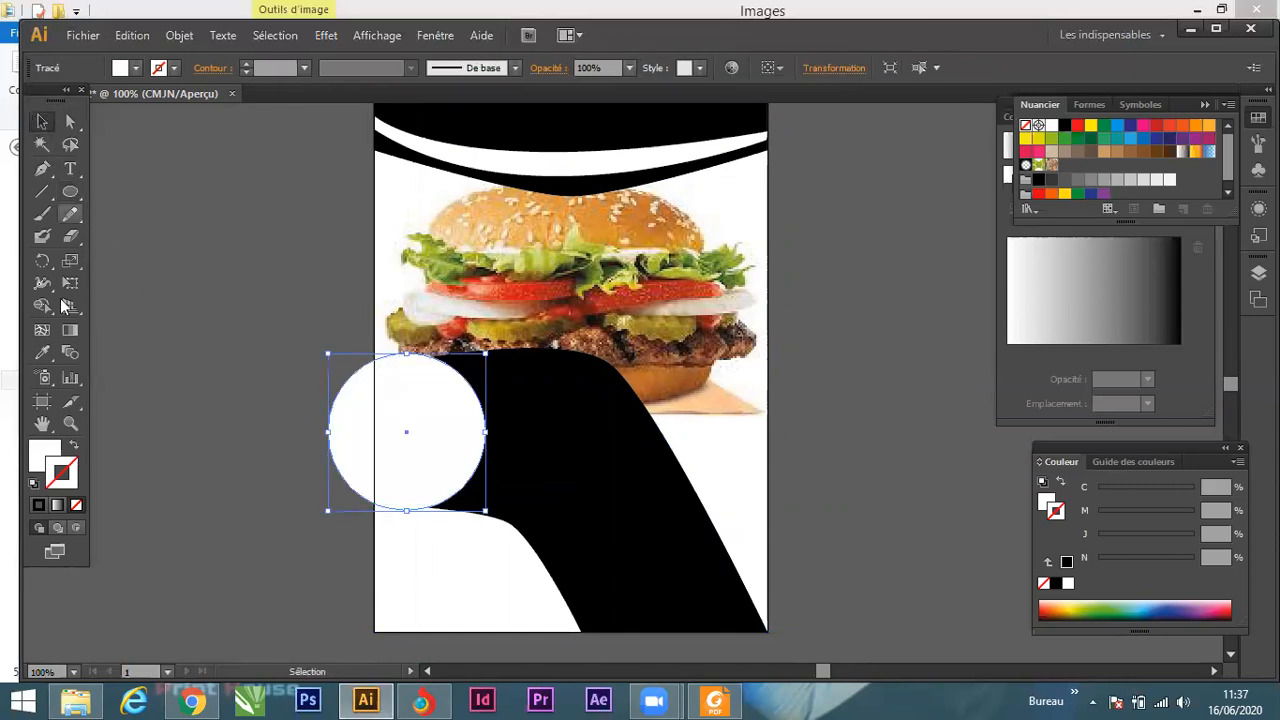
{"action": "left_click", "coordinate": [38, 505]}
{"action": "left_click_drag", "start_coordinate": [422, 459], "coordinate": [477, 453]}
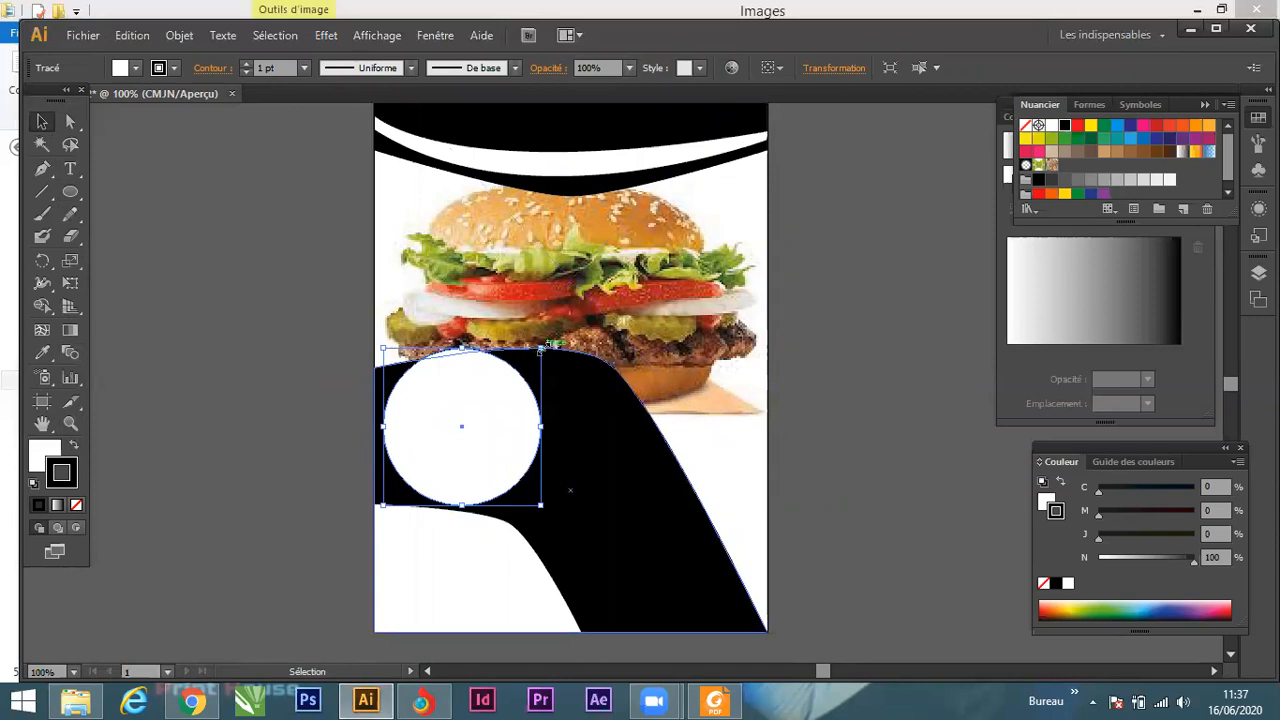
Duplicate the white circle twice down the black band and arrange the three circles in an overlapping diagonal row.
{"action": "left_click_drag", "start_coordinate": [487, 414], "coordinate": [676, 572]}
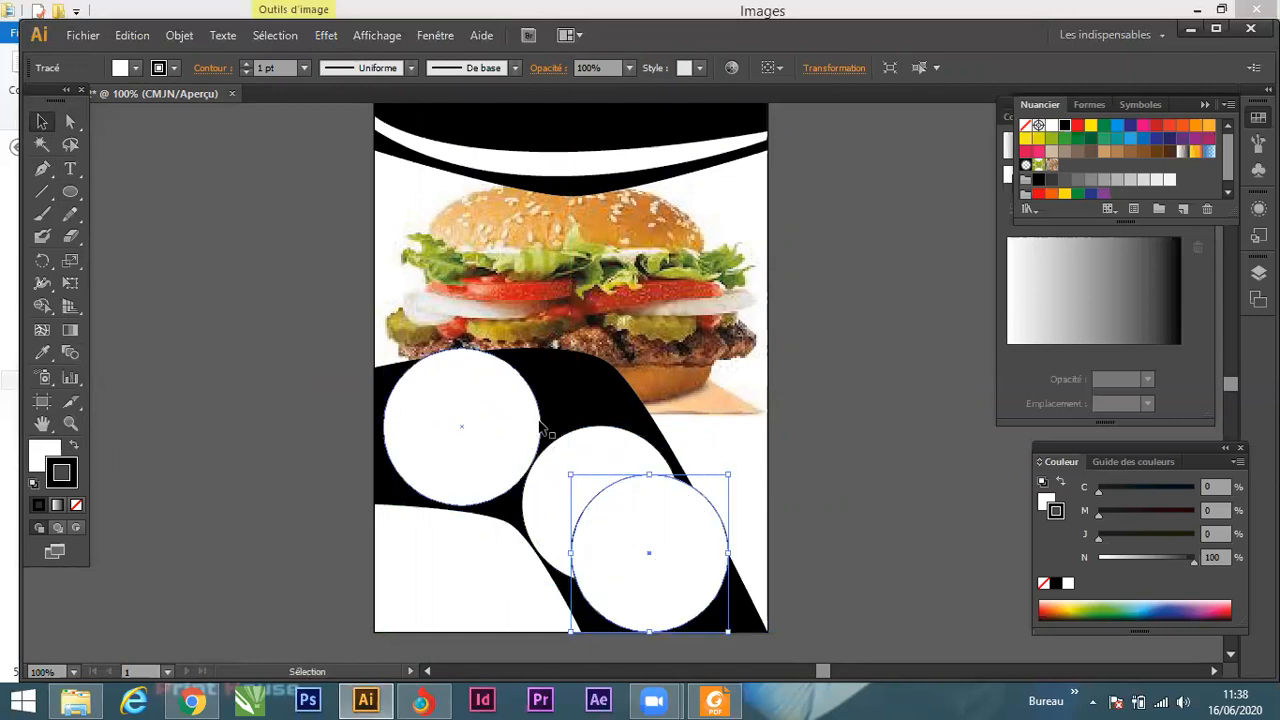
{"action": "left_click_drag", "start_coordinate": [520, 435], "coordinate": [508, 428]}
{"action": "left_click", "coordinate": [575, 478]}
{"action": "left_click_drag", "start_coordinate": [575, 478], "coordinate": [540, 440]}
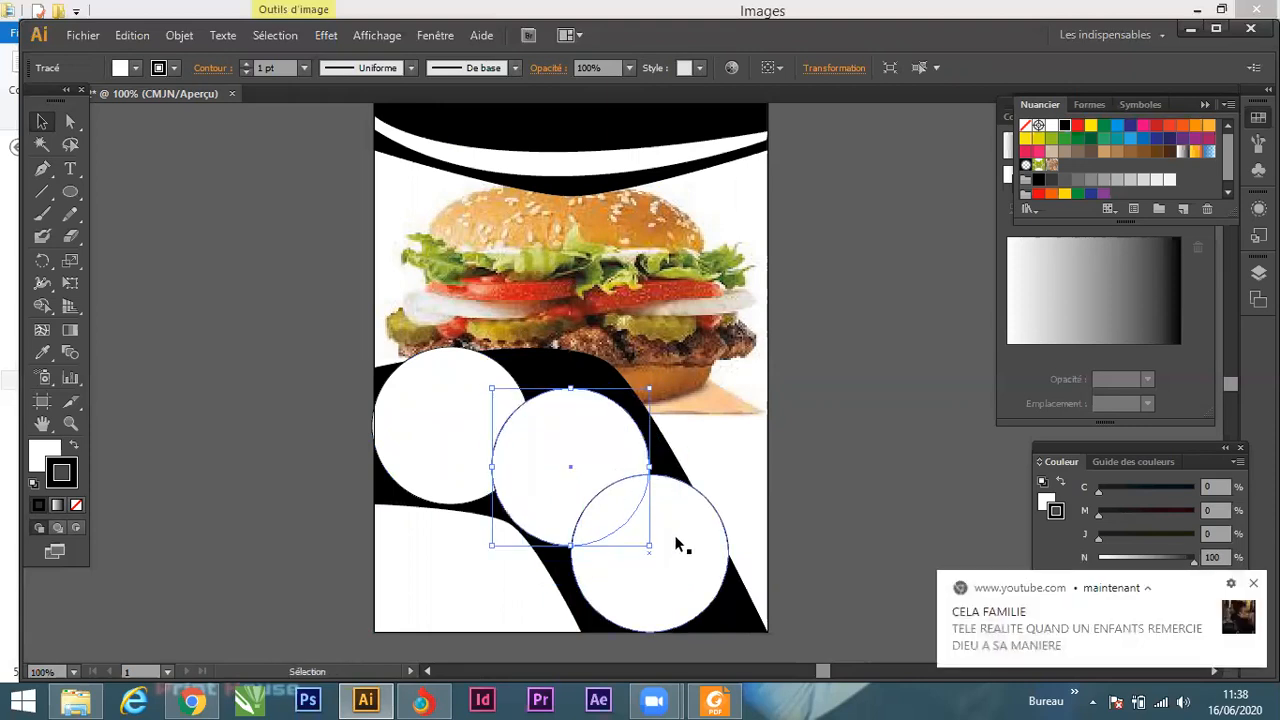
{"action": "left_click_drag", "start_coordinate": [678, 544], "coordinate": [665, 537]}
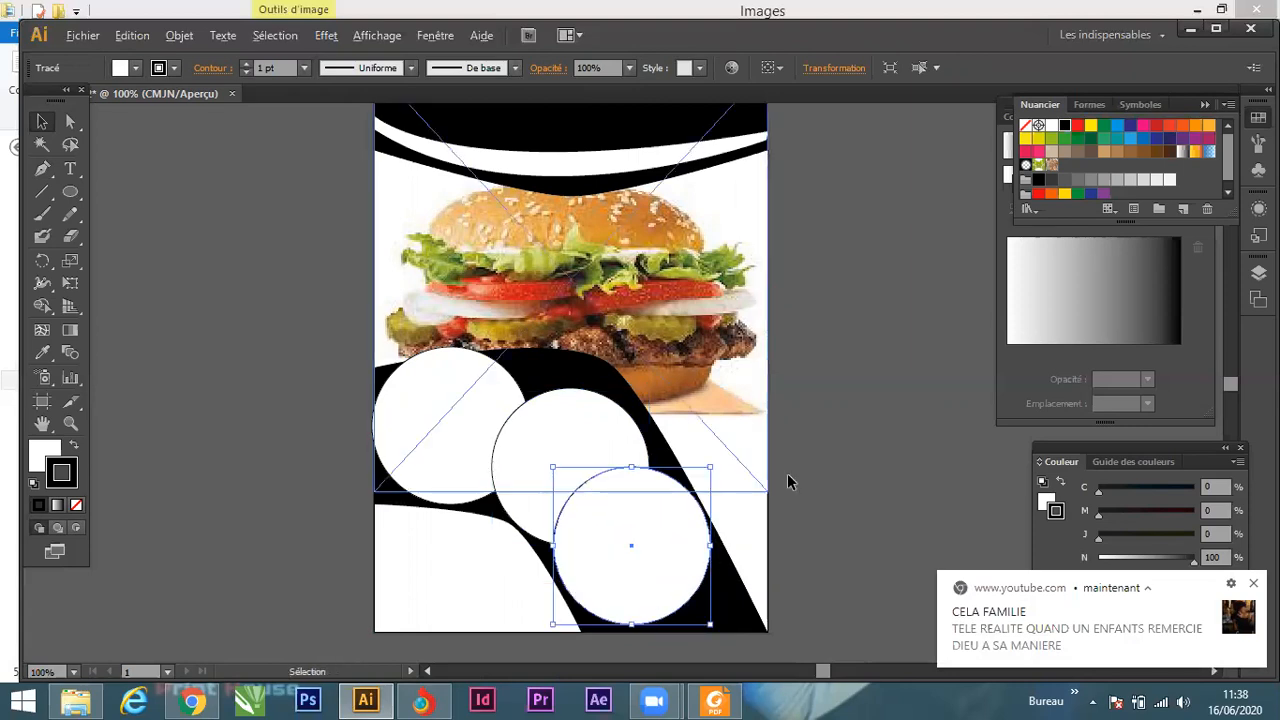
{"action": "key", "text": "ctrl+minus"}
{"action": "left_click", "coordinate": [817, 496]}
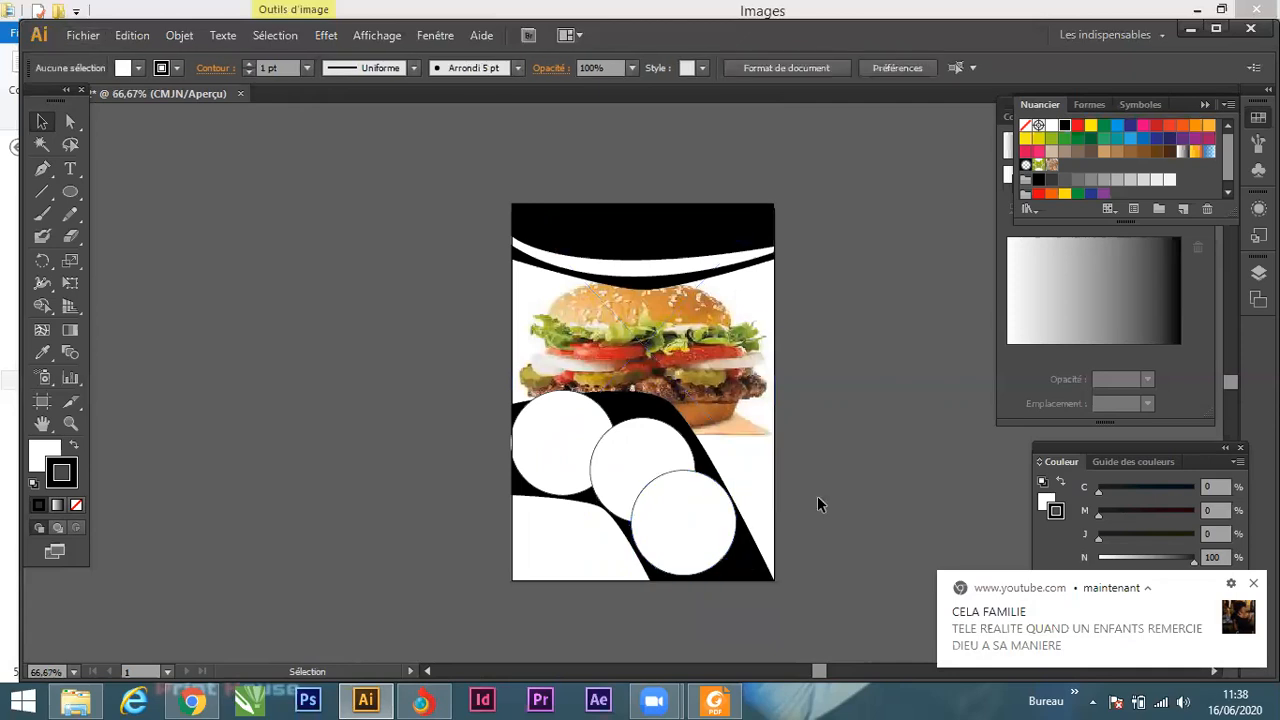
Give the middle circle a 12 pt red outline using the C 15, M 100, J 90, N 10 swatch.
{"action": "left_click", "coordinate": [649, 443]}
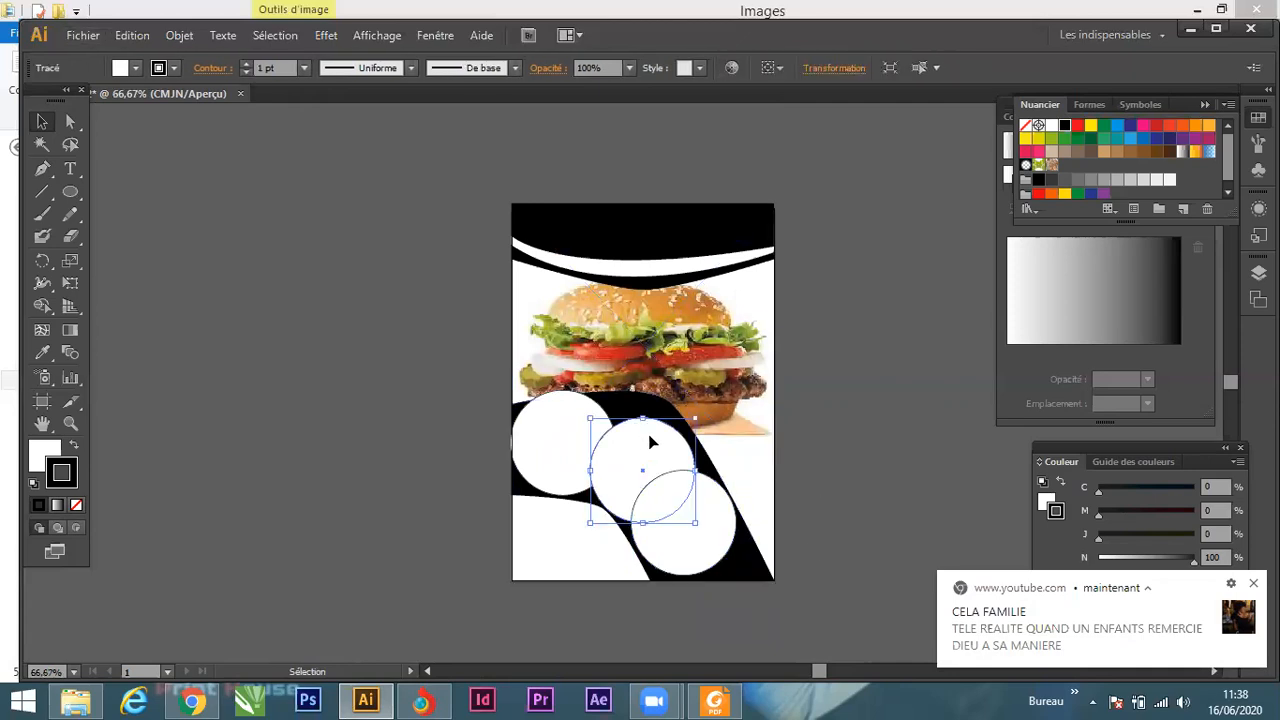
{"action": "left_click", "coordinate": [1150, 128]}
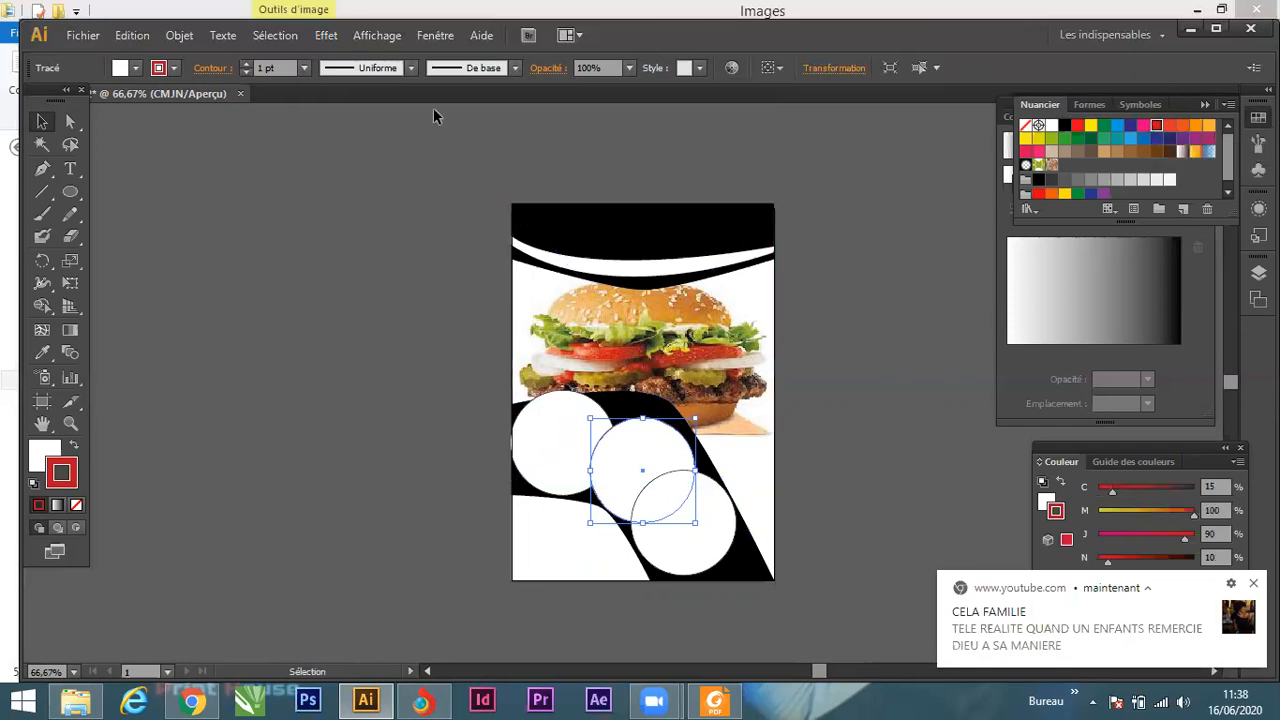
{"action": "left_click", "coordinate": [303, 67]}
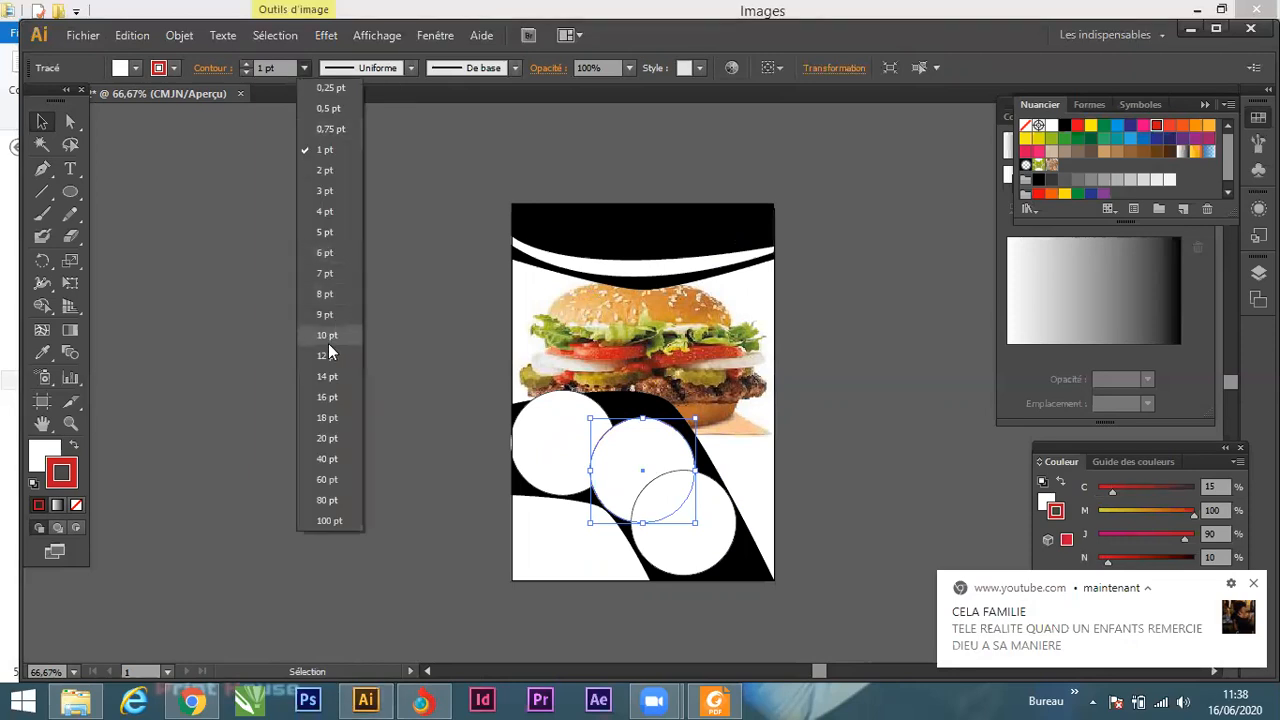
{"action": "left_click", "coordinate": [316, 375]}
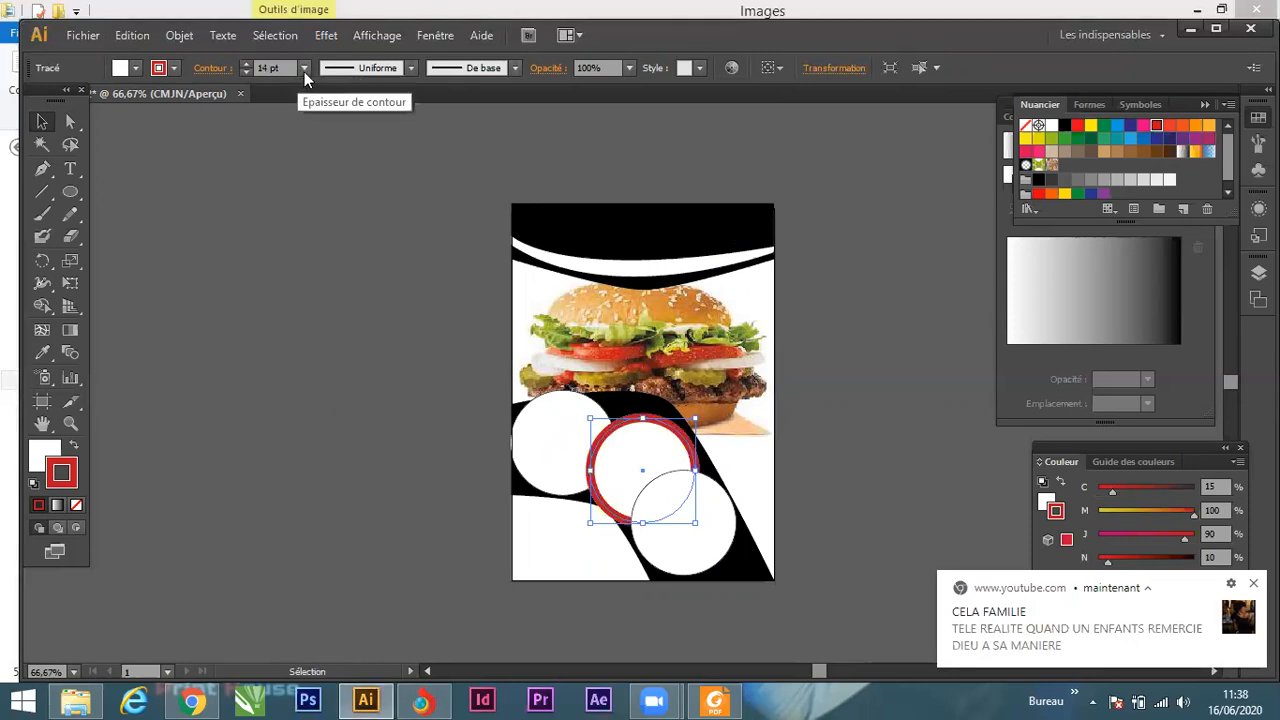
{"action": "left_click", "coordinate": [304, 69]}
{"action": "left_click", "coordinate": [335, 360]}
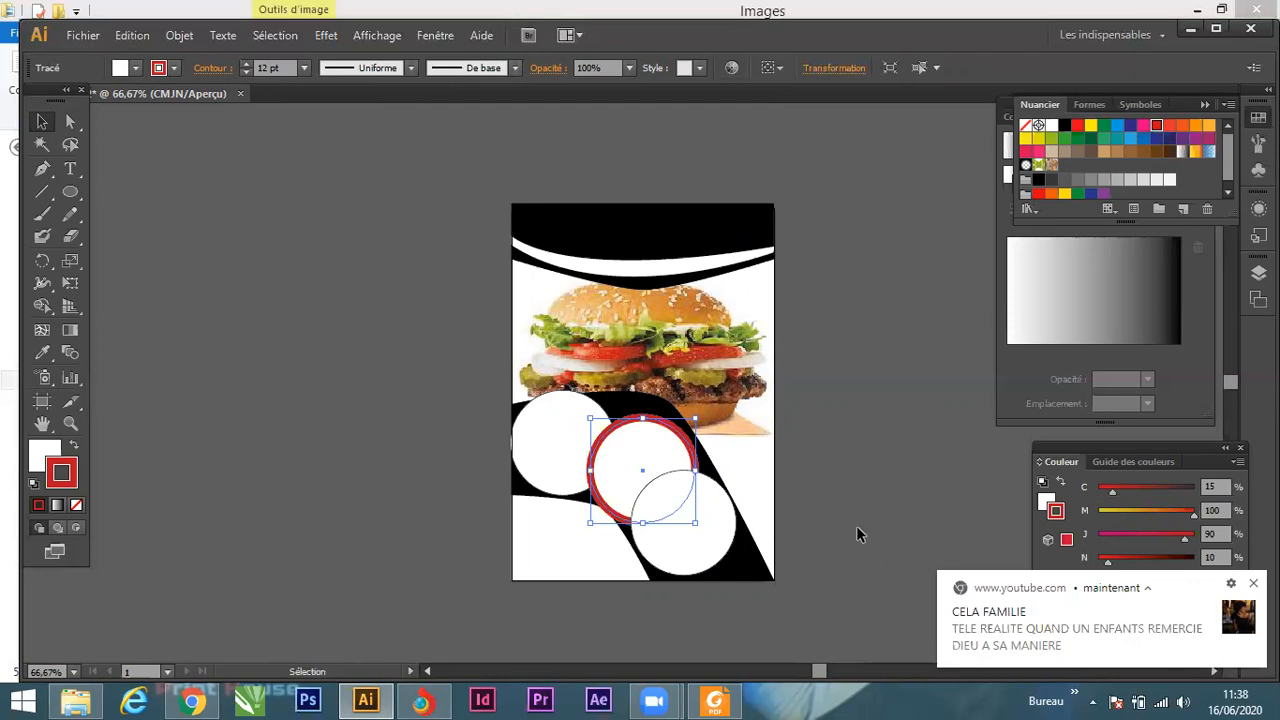
{"action": "left_click", "coordinate": [850, 494]}
Set the left circle's outline to 12 pt in the same red as the middle circle.
{"action": "scroll", "coordinate": [650, 492], "scroll_direction": "up", "scroll_amount": 1}
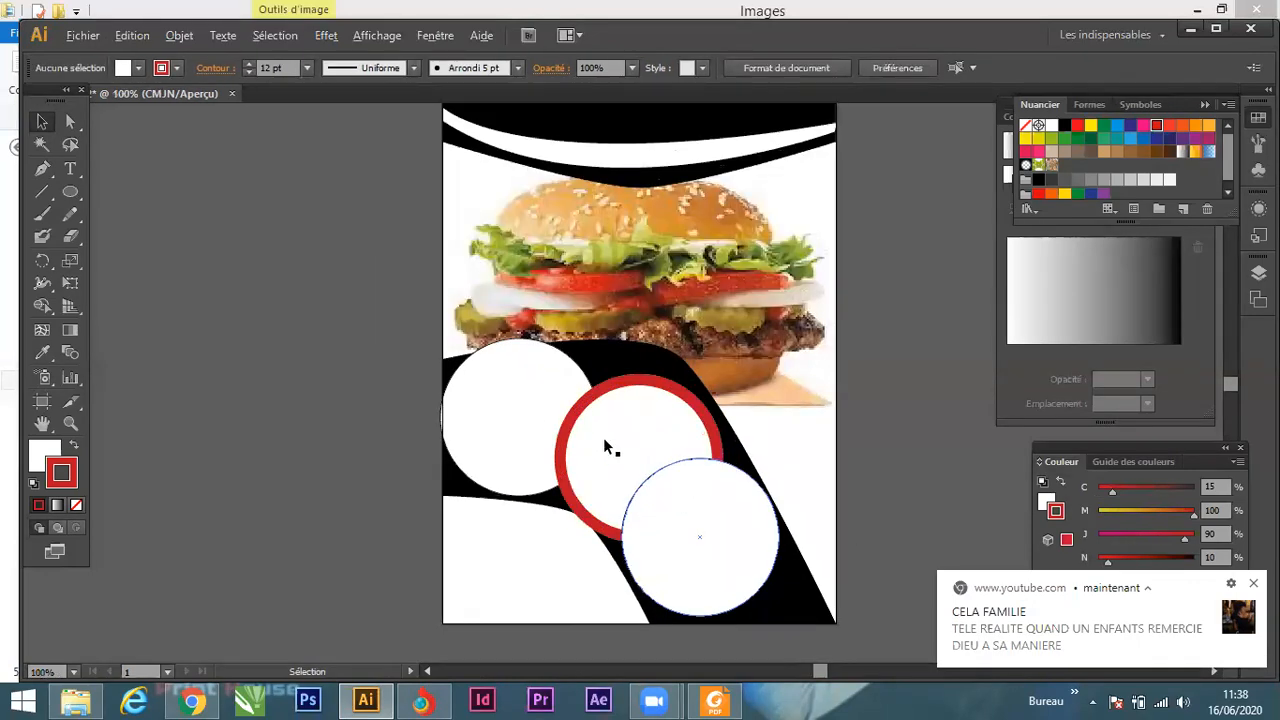
{"action": "left_click", "coordinate": [557, 403]}
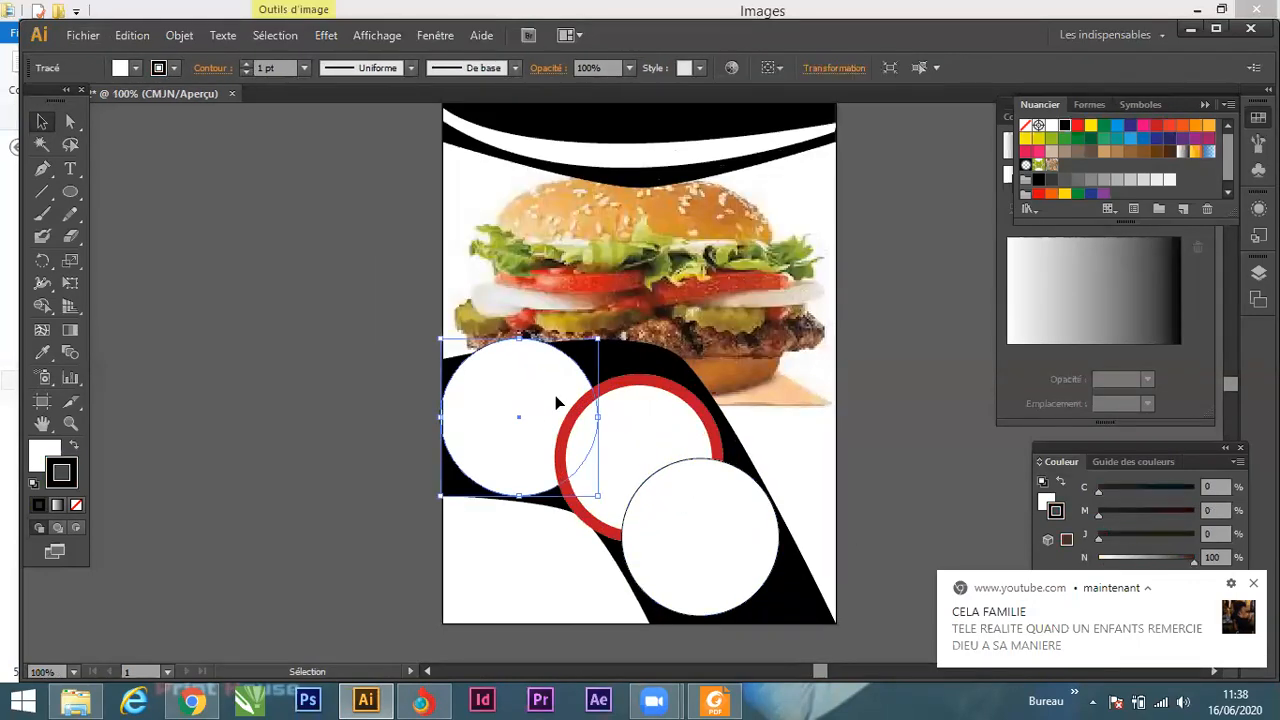
{"action": "left_click", "coordinate": [304, 68]}
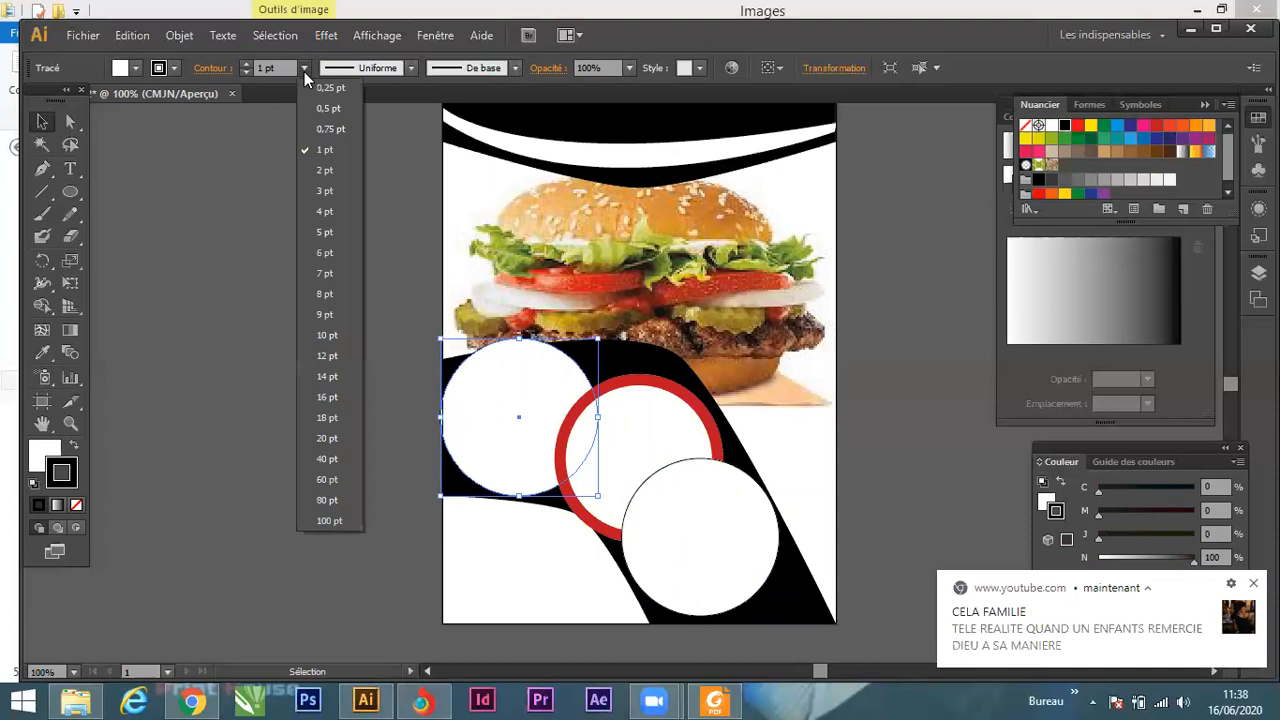
{"action": "left_click", "coordinate": [326, 356]}
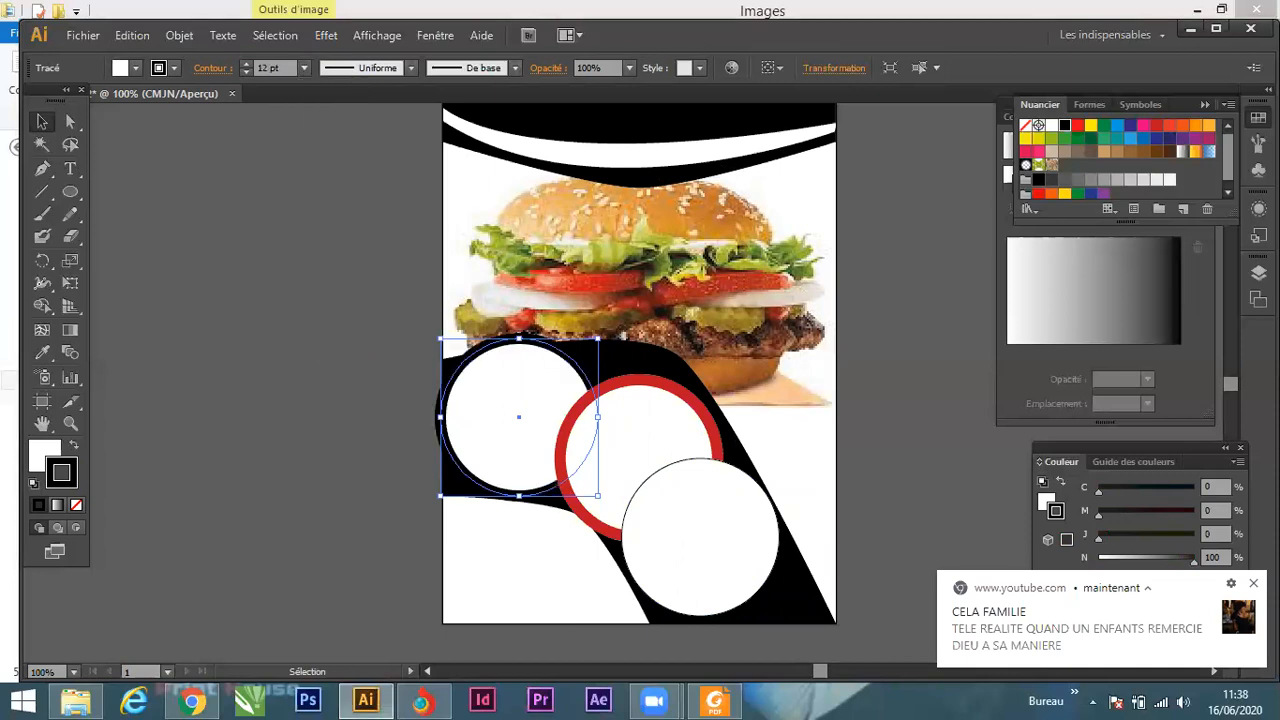
{"action": "left_click", "coordinate": [1160, 128]}
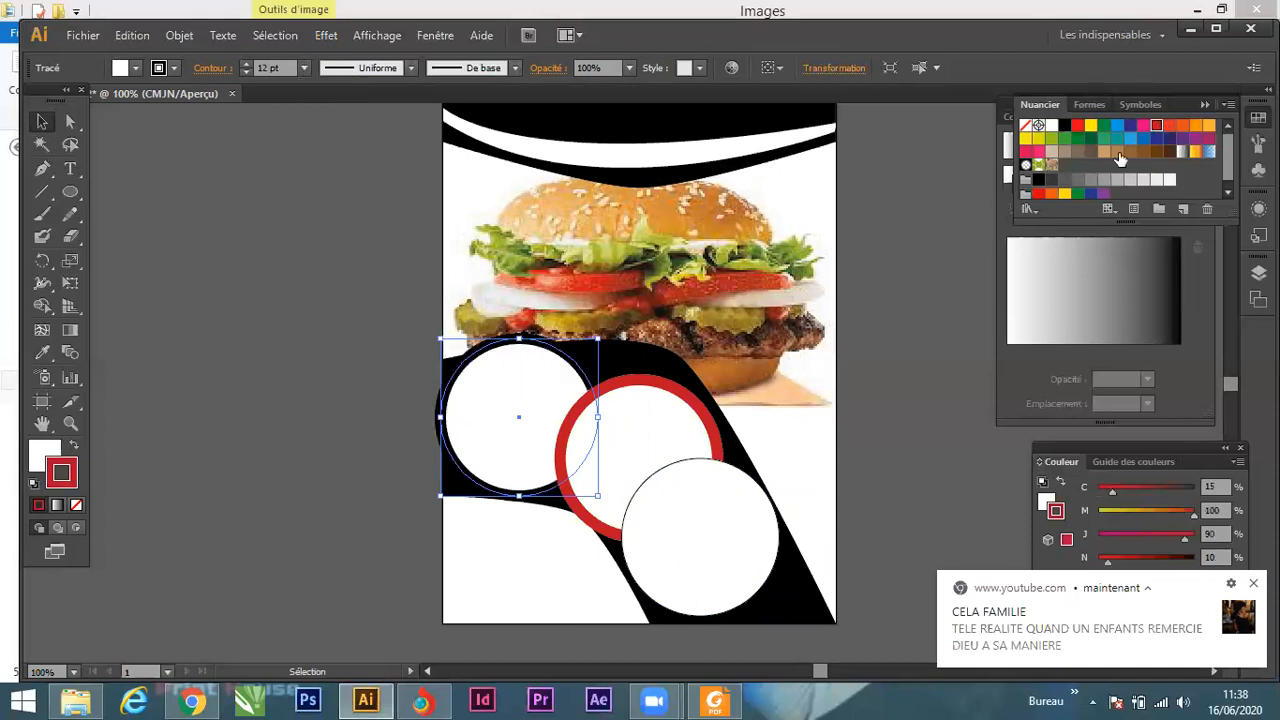
Set the lower-right circle's outline to 12 pt in the same red as the other two circles and deselect it.
{"action": "left_click", "coordinate": [731, 526]}
{"action": "left_click", "coordinate": [304, 68]}
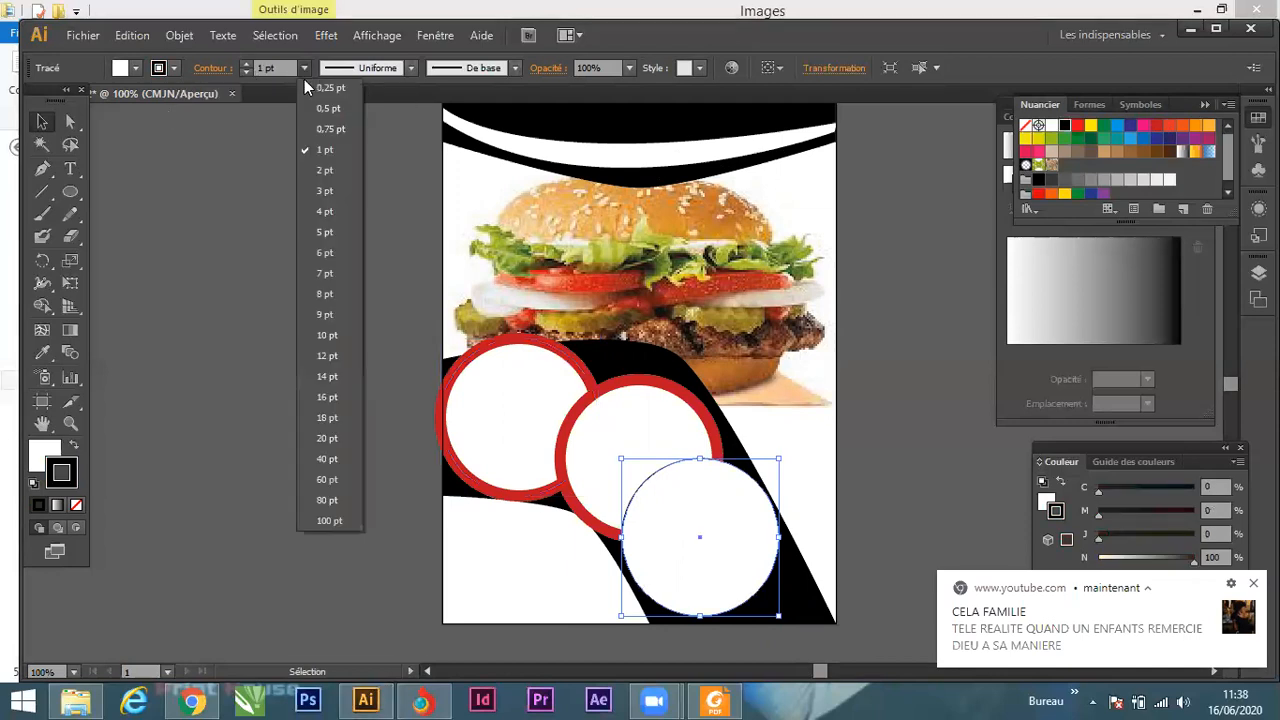
{"action": "left_click", "coordinate": [329, 375]}
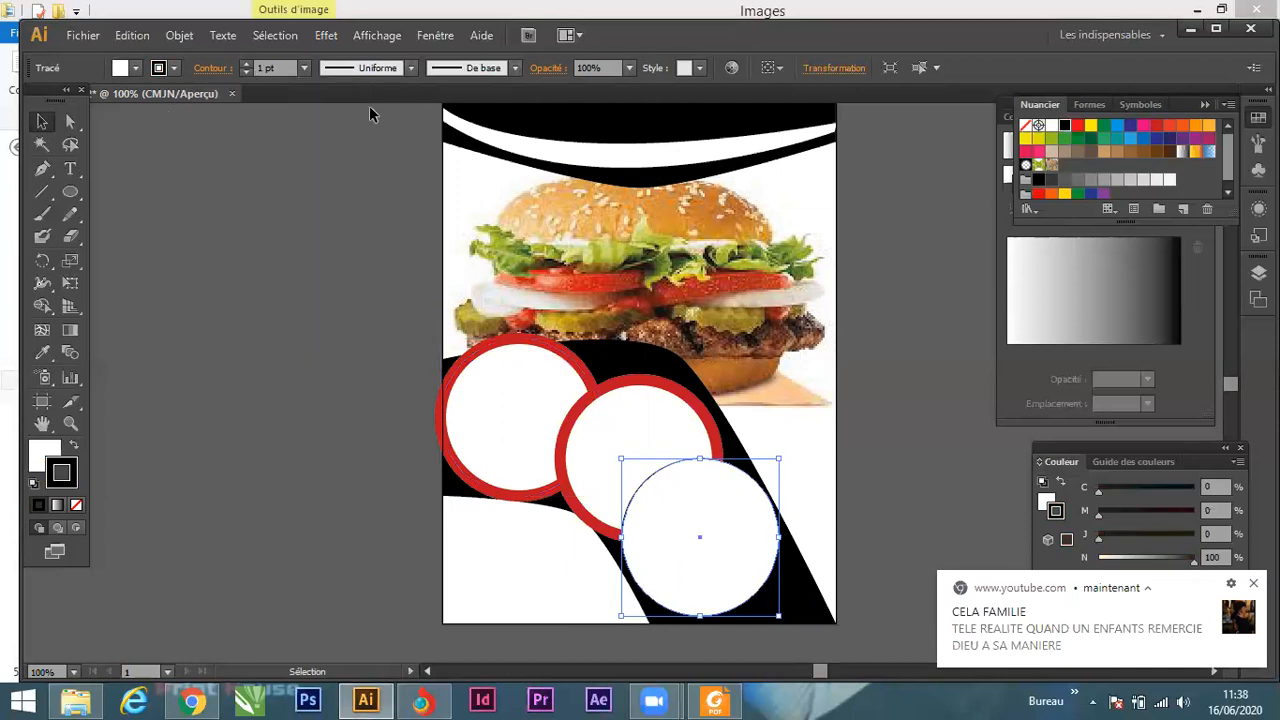
{"action": "left_click", "coordinate": [304, 68]}
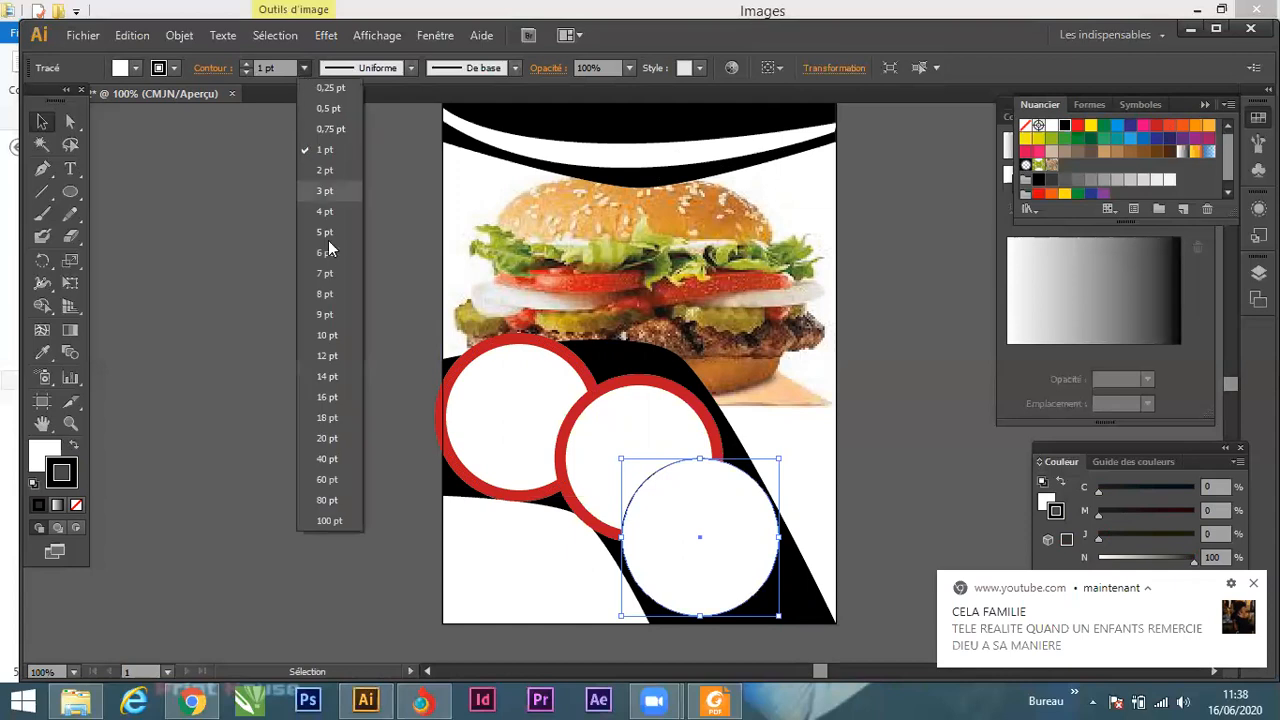
{"action": "left_click", "coordinate": [334, 359]}
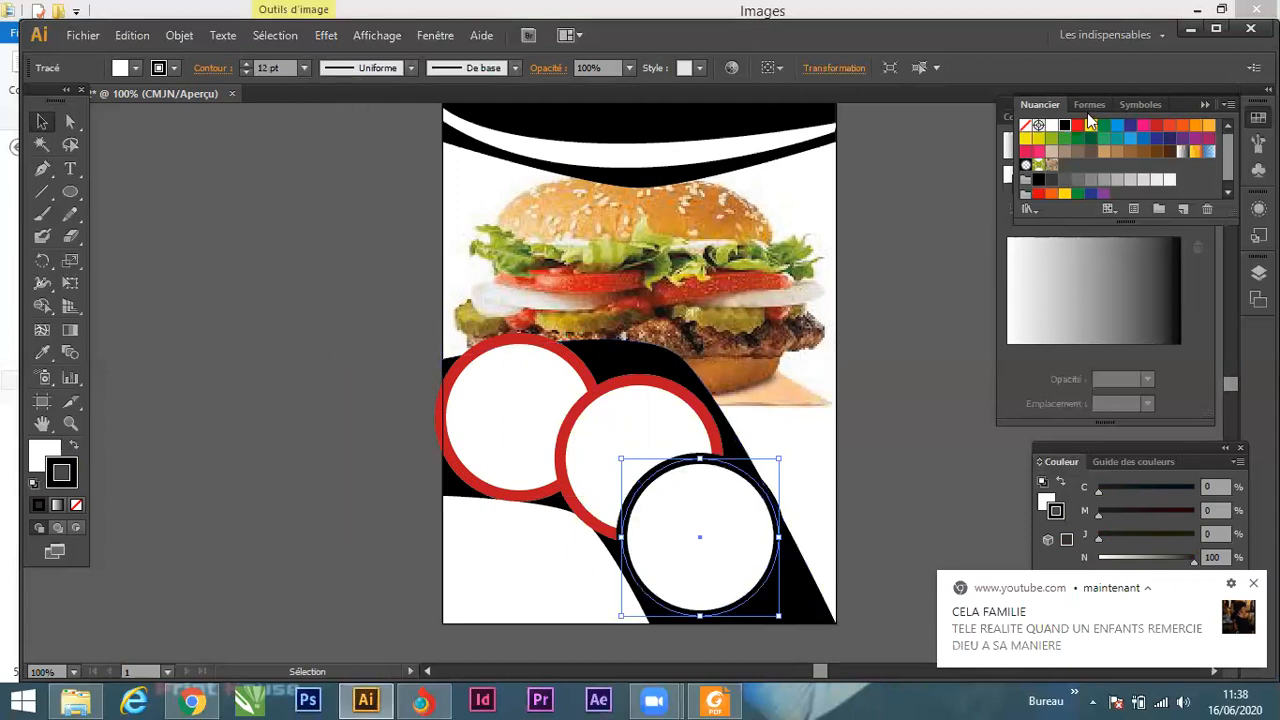
{"action": "left_click", "coordinate": [1157, 125]}
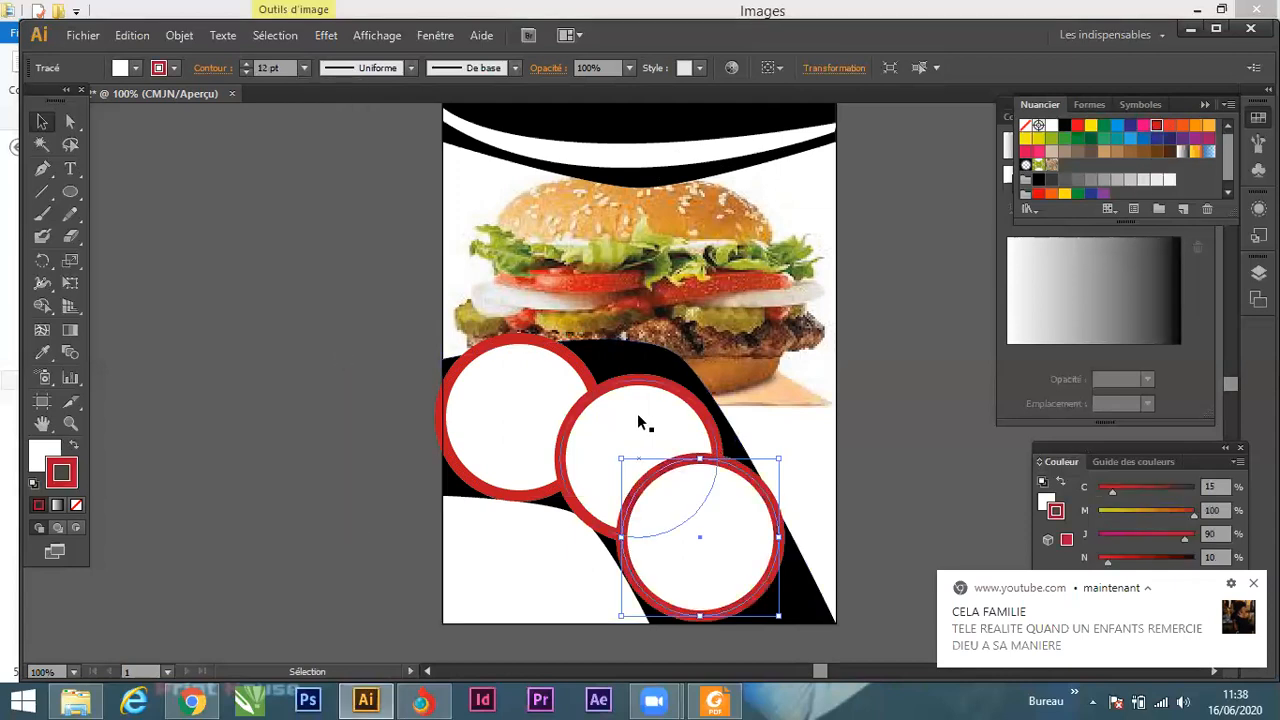
{"action": "key", "text": "ctrl+minus"}
{"action": "left_click", "coordinate": [816, 396]}
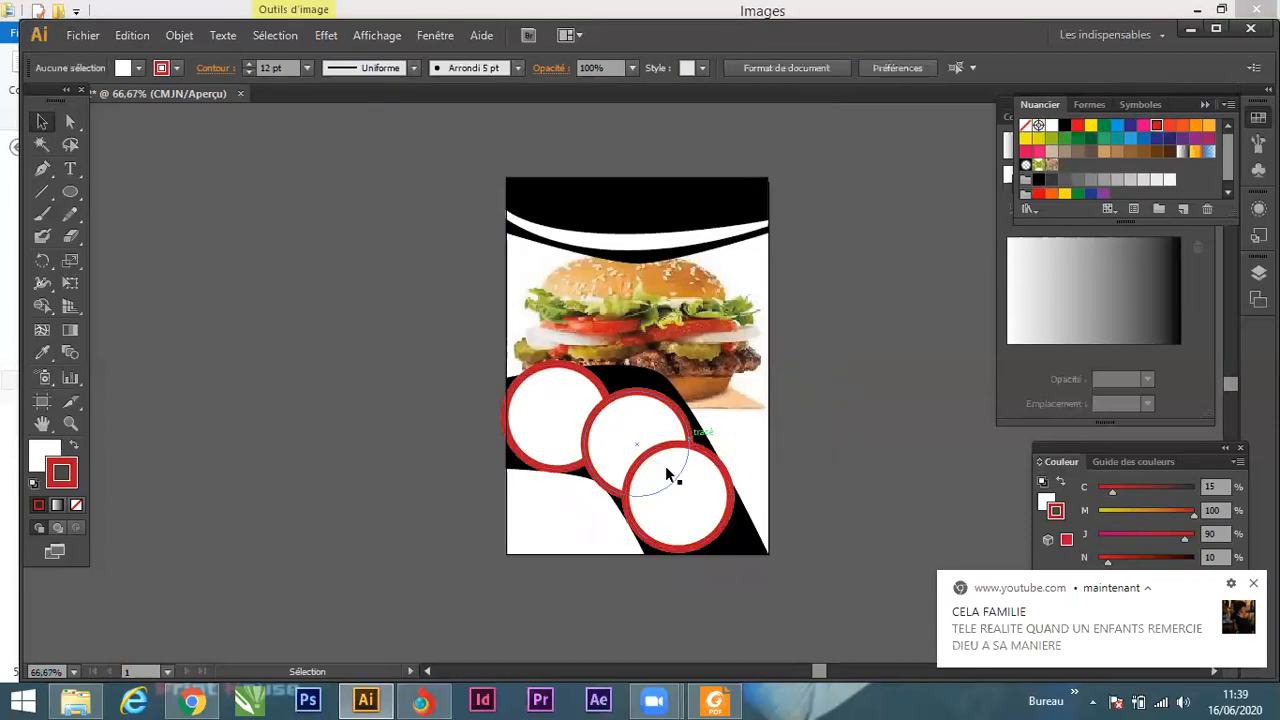
With nothing selected, set the default fill to black and the default outline to none.
{"action": "key", "text": "ctrl+plus"}
{"action": "key", "text": "ctrl+plus"}
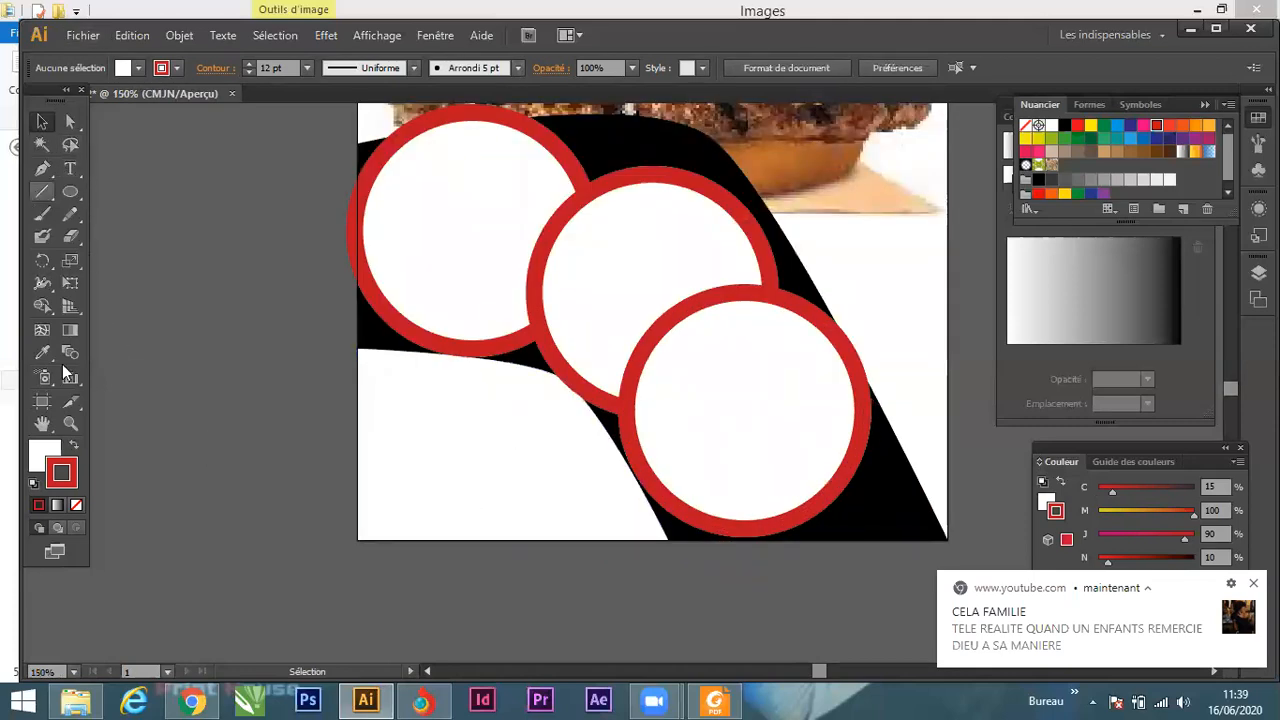
{"action": "left_click", "coordinate": [43, 468]}
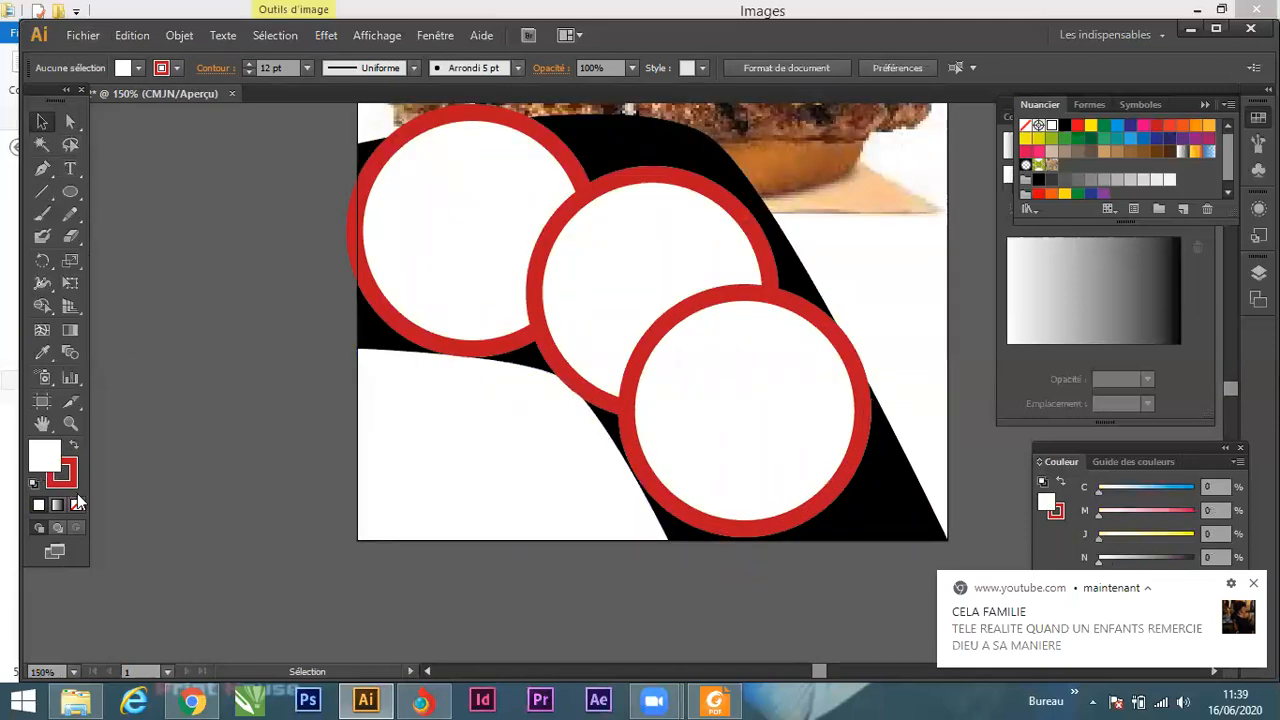
{"action": "left_click", "coordinate": [76, 505]}
{"action": "left_click", "coordinate": [71, 477]}
{"action": "left_click", "coordinate": [76, 504]}
{"action": "left_click", "coordinate": [44, 457]}
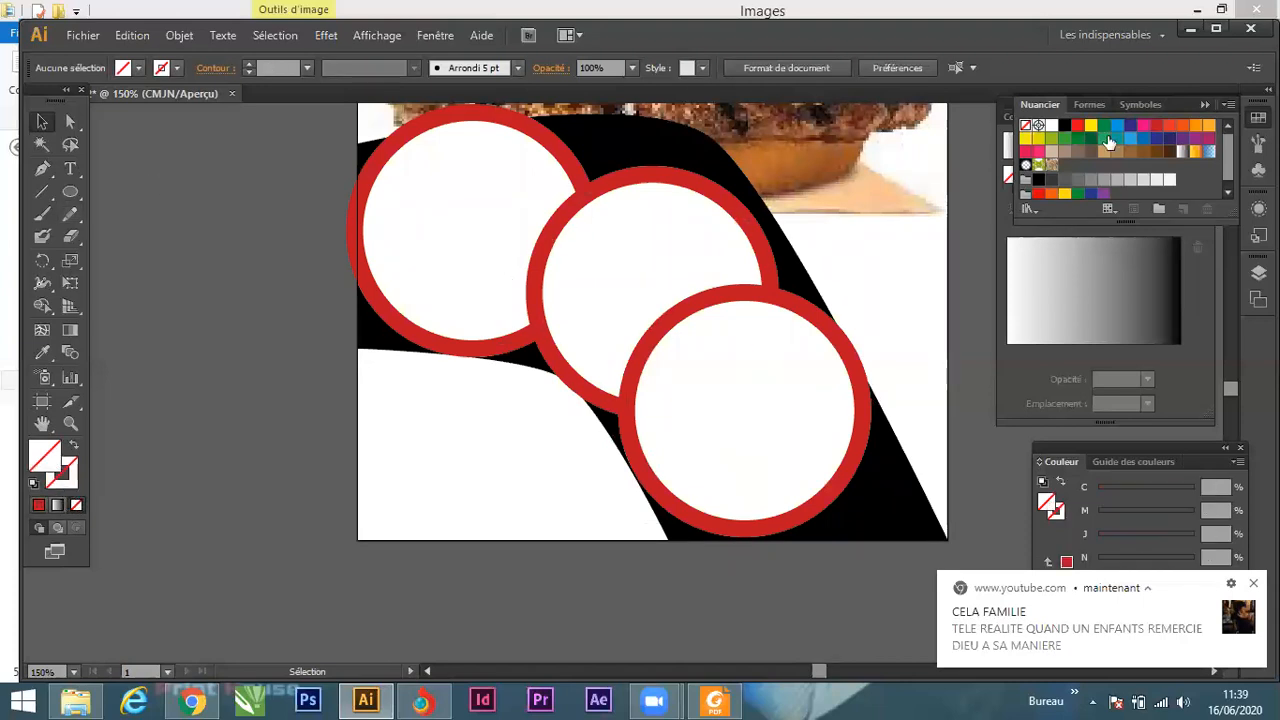
{"action": "left_click", "coordinate": [1068, 128]}
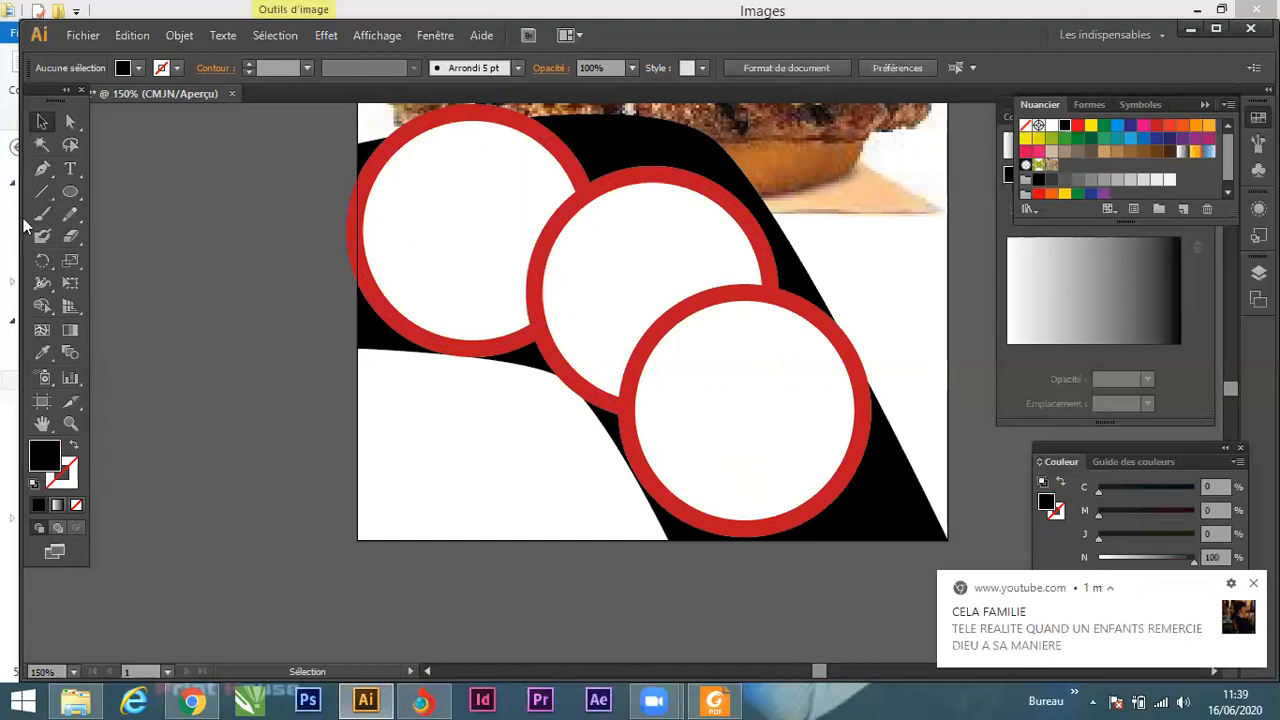
Add the text label "Email:" beside the page's lower-left corner, just outside the page.
{"action": "left_click", "coordinate": [70, 168]}
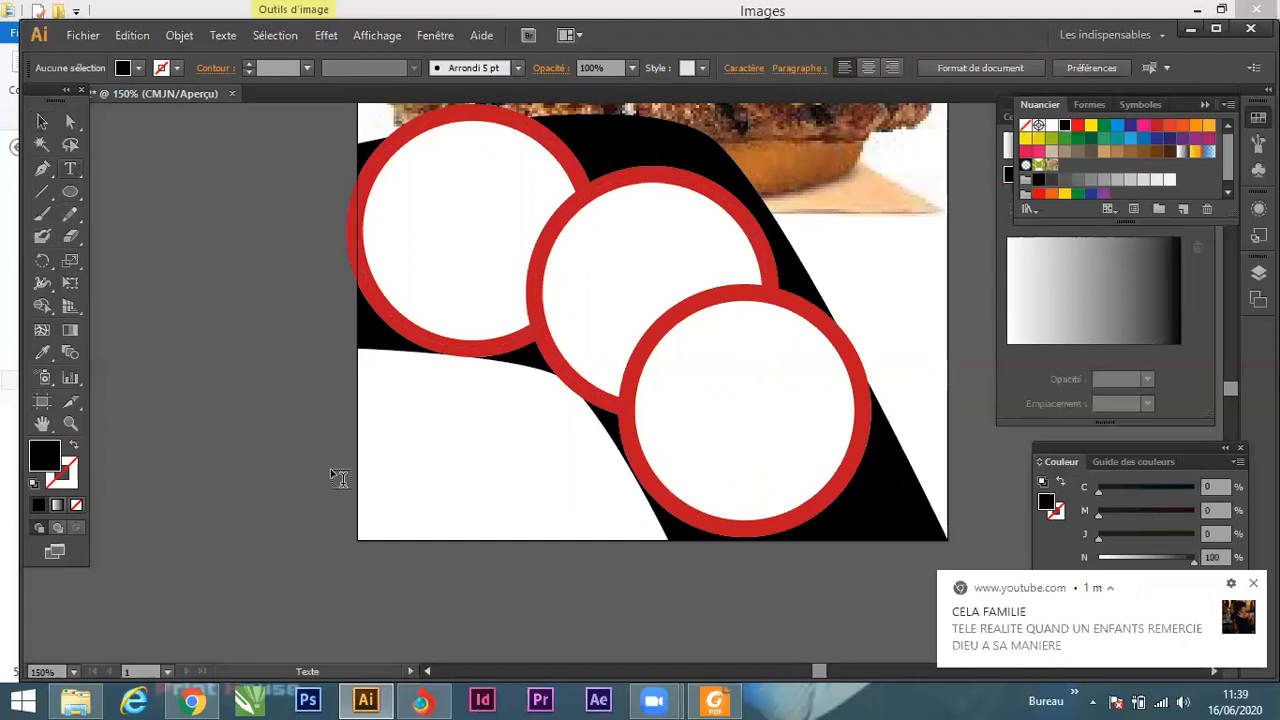
{"action": "left_click", "coordinate": [297, 520]}
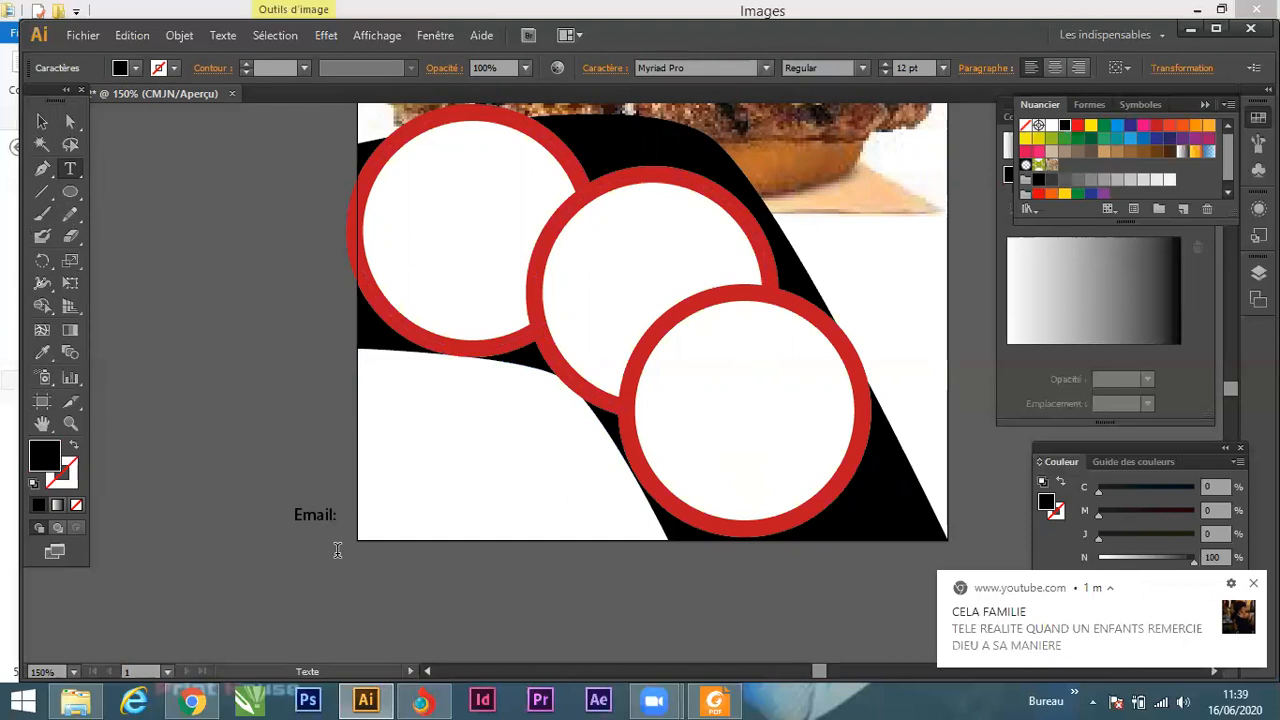
{"action": "left_click", "coordinate": [42, 121]}
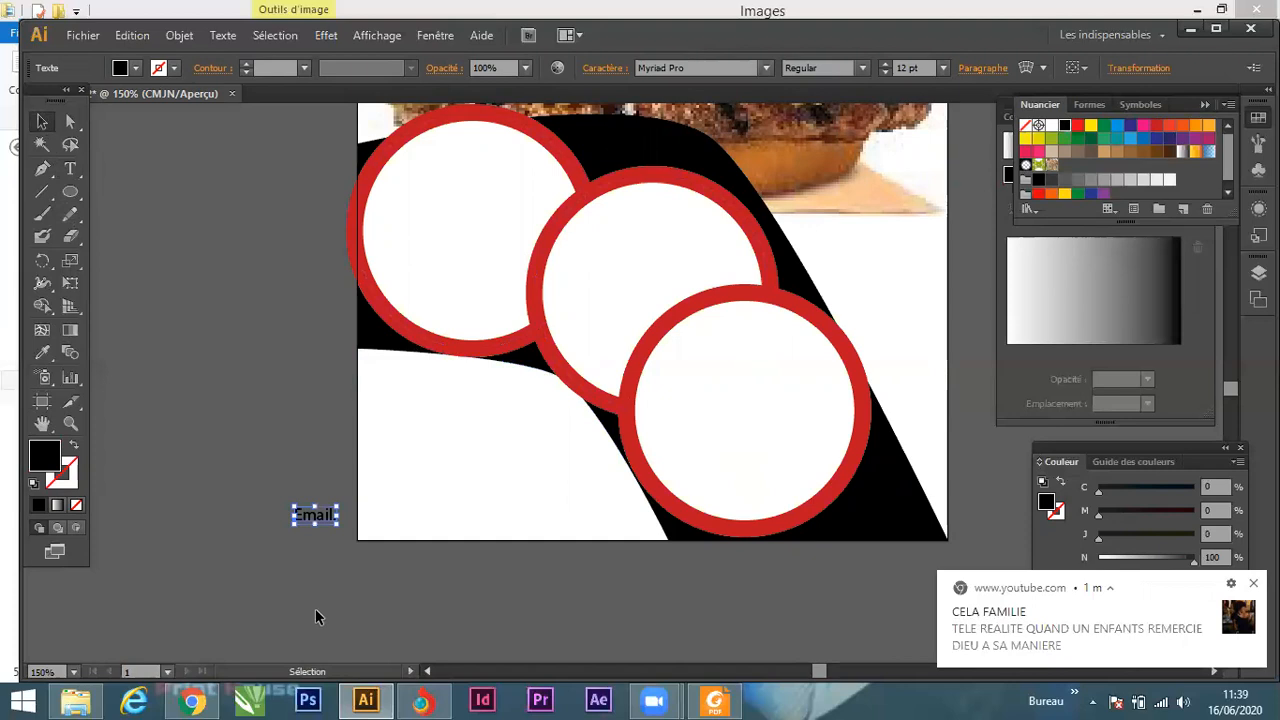
Move the "Email:" label inside the page's lower-left corner and place a copy of it further right on the same line.
{"action": "scroll", "coordinate": [397, 552], "scroll_direction": "up", "scroll_amount": 1}
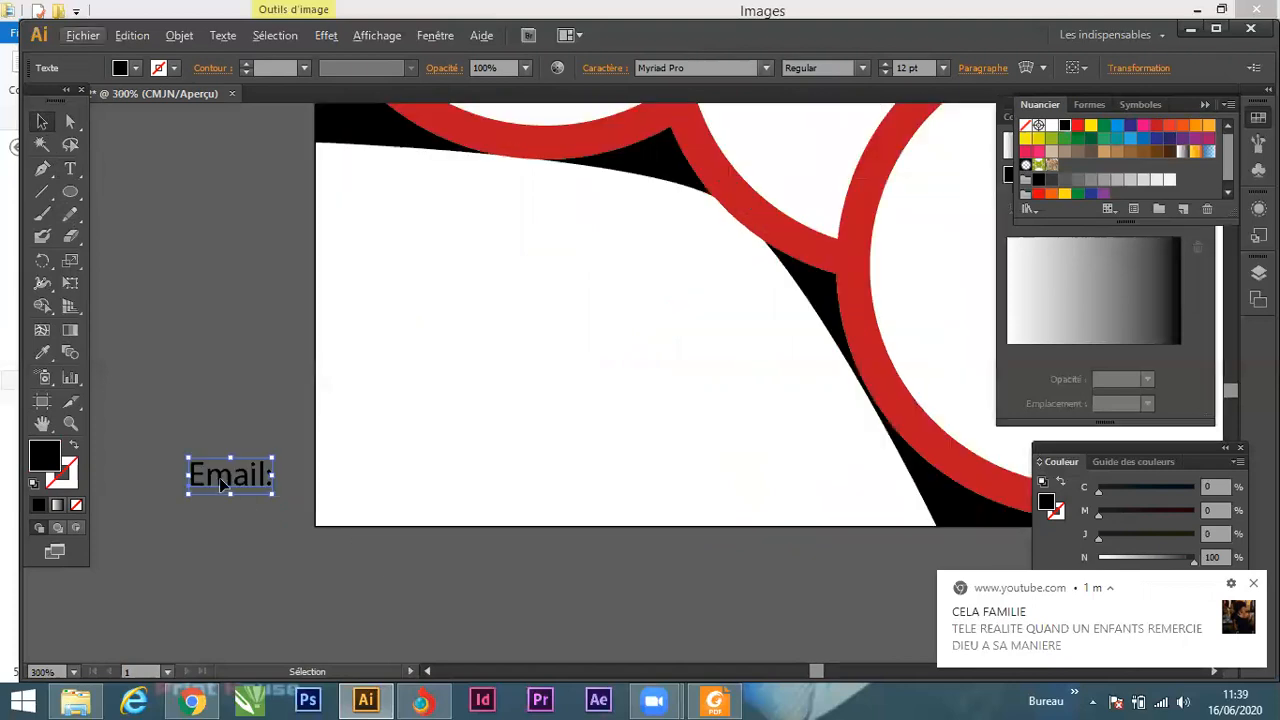
{"action": "left_click_drag", "start_coordinate": [226, 477], "coordinate": [659, 508]}
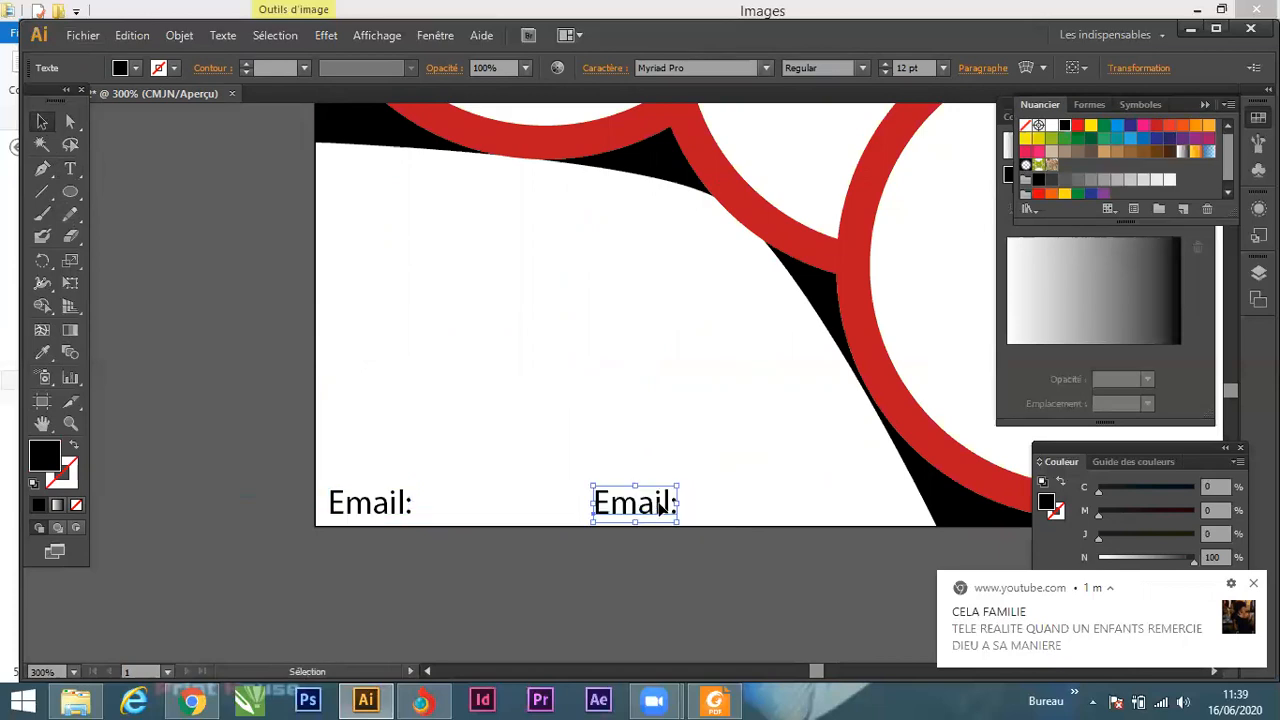
Change the copied label's text to "Siège:" and deselect it.
{"action": "double_click", "coordinate": [669, 504]}
{"action": "key", "text": "BackSpace"}
{"action": "key", "text": "BackSpace"}
{"action": "key", "text": "BackSpace"}
{"action": "key", "text": "BackSpace"}
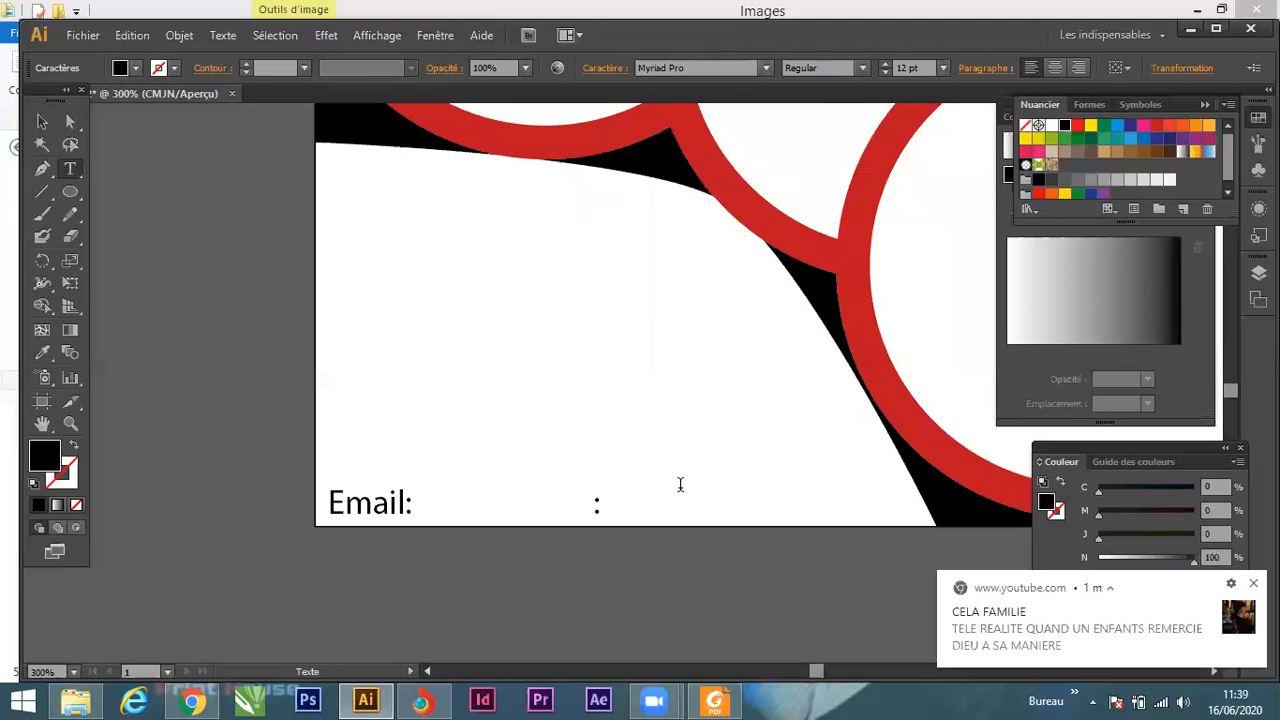
{"action": "type", "text": "Sièg"}
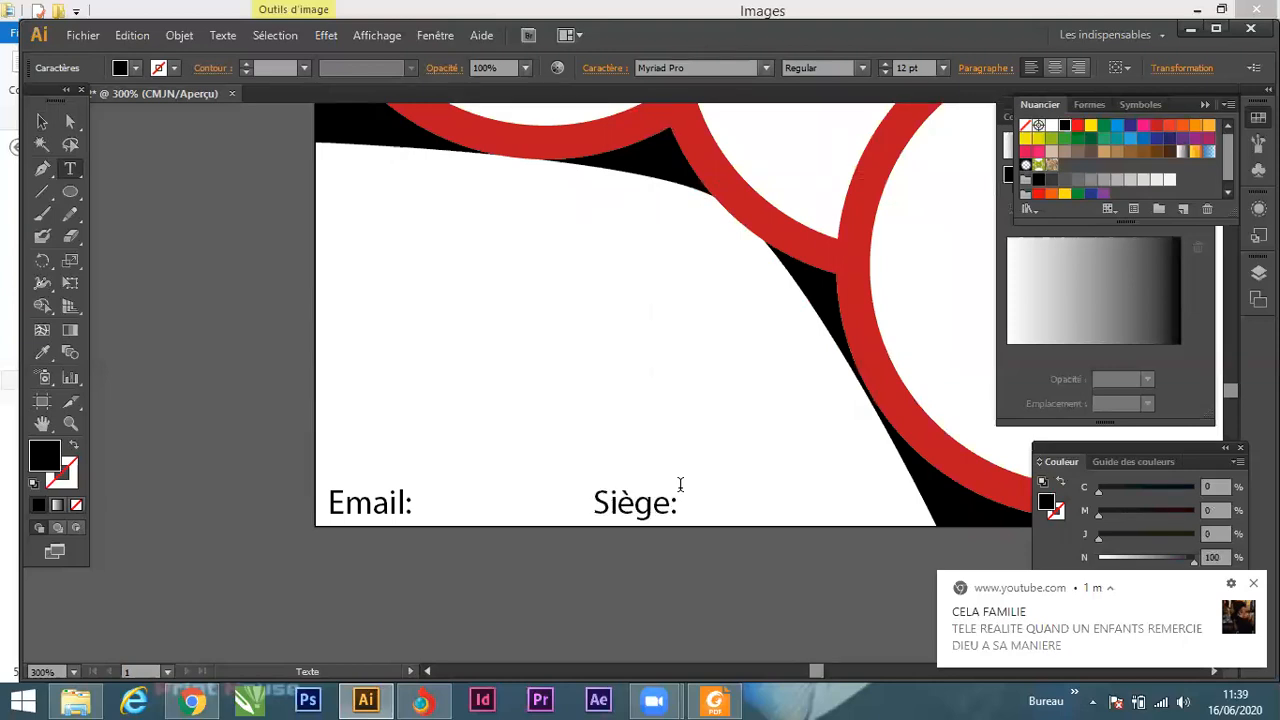
{"action": "type", "text": "e"}
{"action": "left_click", "coordinate": [42, 121]}
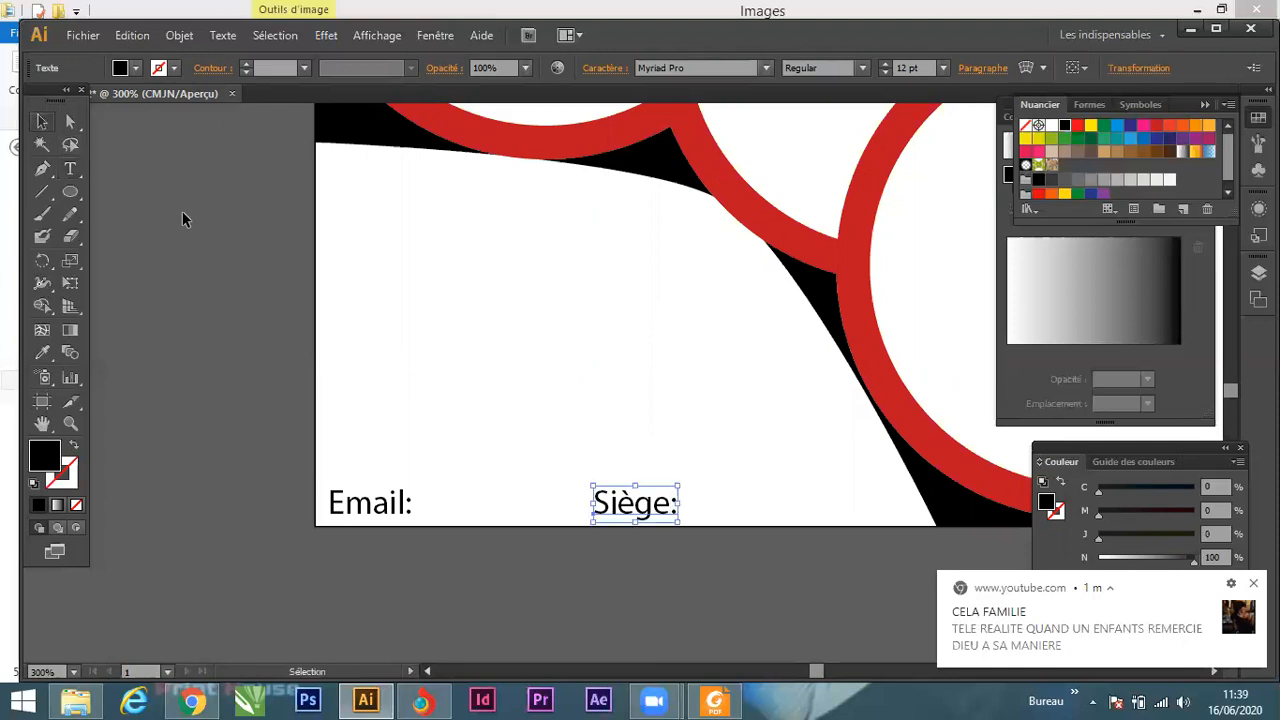
{"action": "left_click", "coordinate": [250, 322]}
Draw a small circle in the upper-left corner of the white area above "Email:" with an orange fill and a 1 pt black outline.
{"action": "left_click", "coordinate": [70, 192]}
{"action": "left_click_drag", "start_coordinate": [322, 170], "coordinate": [331, 198]}
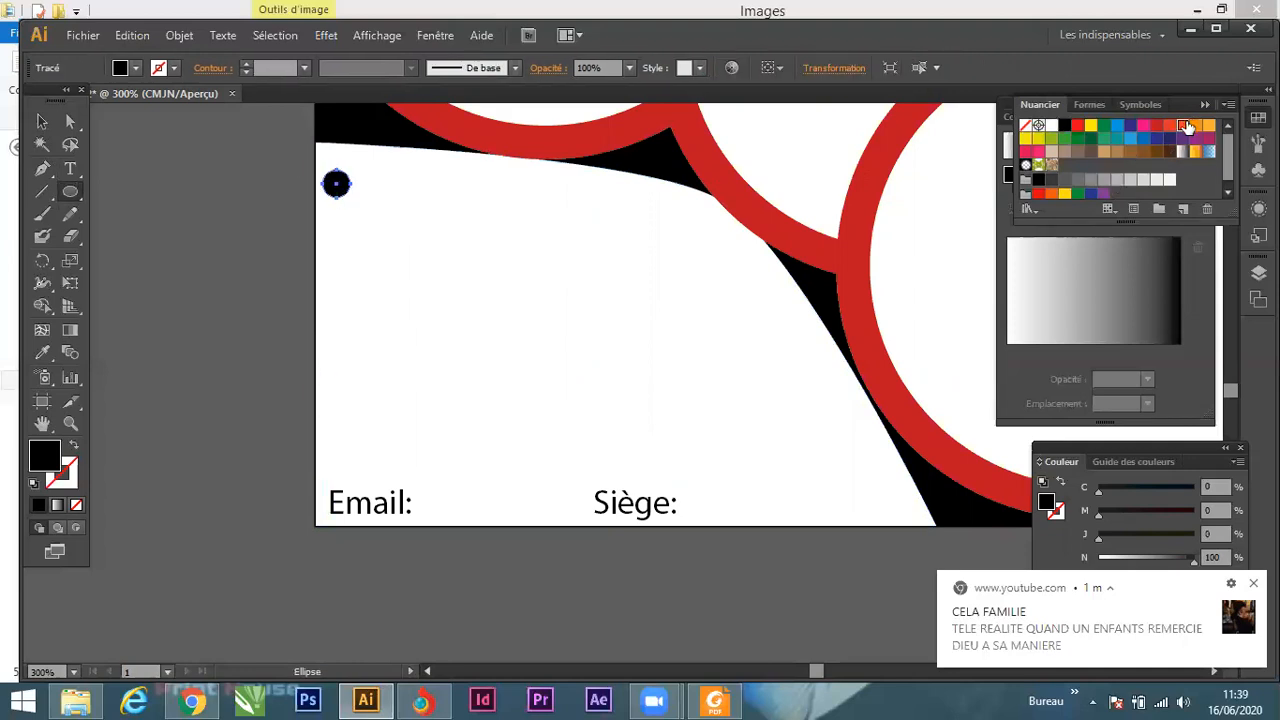
{"action": "left_click", "coordinate": [1186, 125]}
{"action": "left_click", "coordinate": [65, 481]}
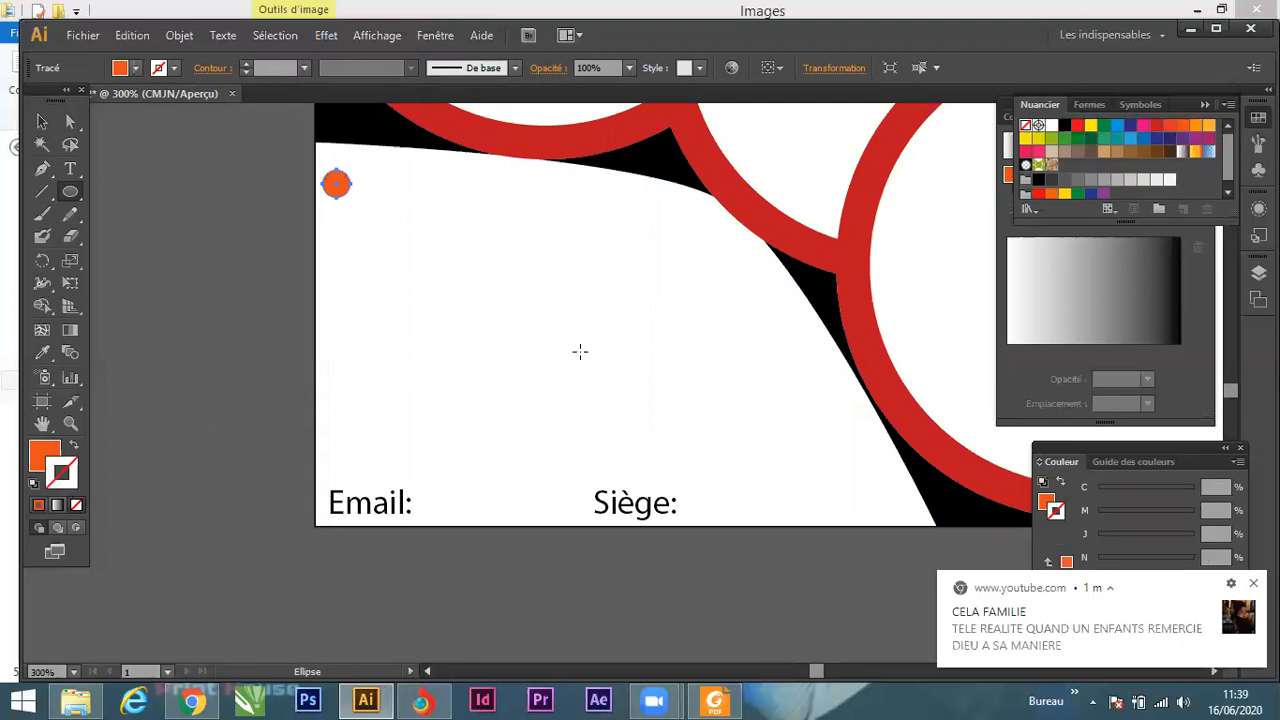
{"action": "left_click", "coordinate": [1064, 126]}
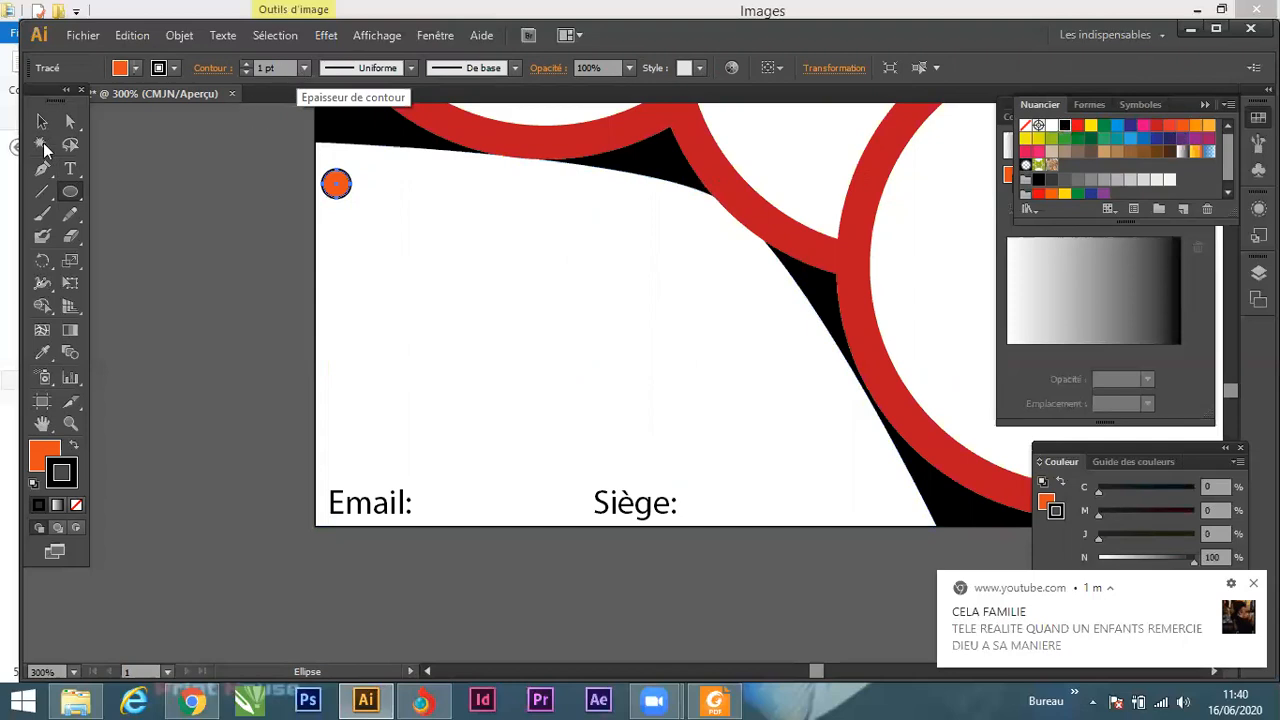
Duplicate the small orange circle twice straight down to form a column of three.
{"action": "left_click", "coordinate": [41, 121]}
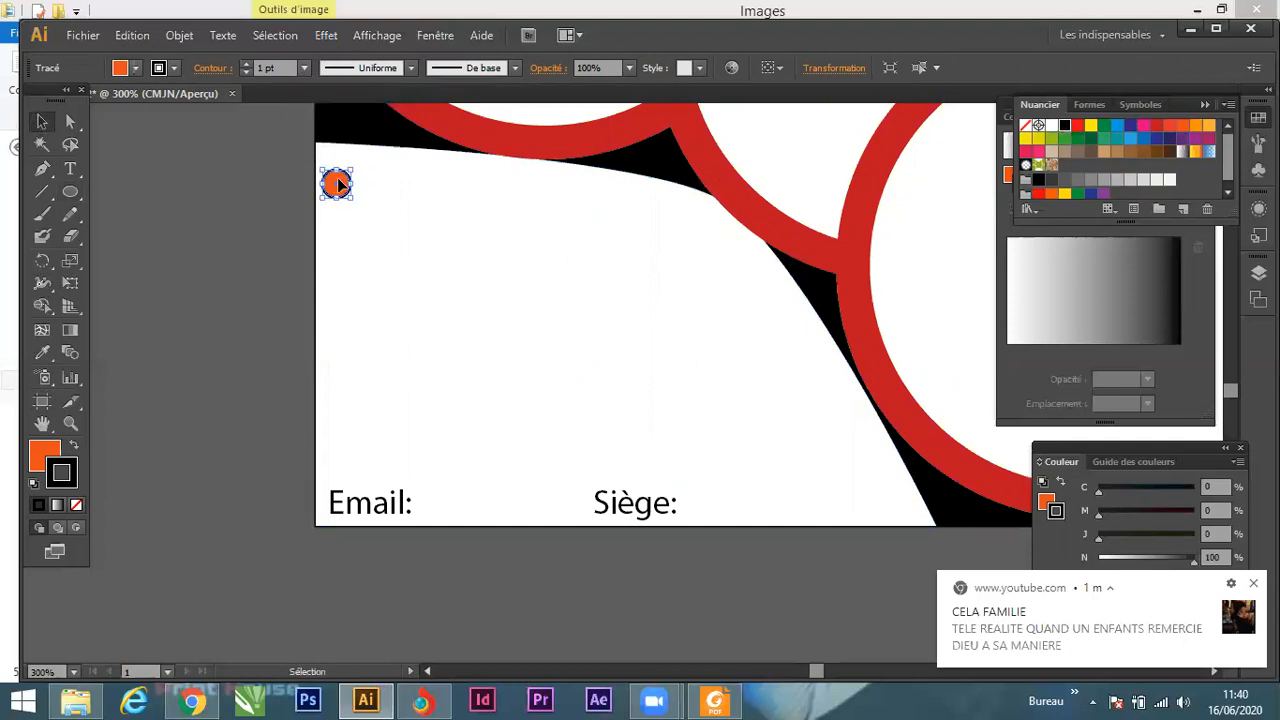
{"action": "left_click_drag", "start_coordinate": [341, 190], "coordinate": [345, 277]}
{"action": "left_click_drag", "start_coordinate": [313, 162], "coordinate": [384, 302]}
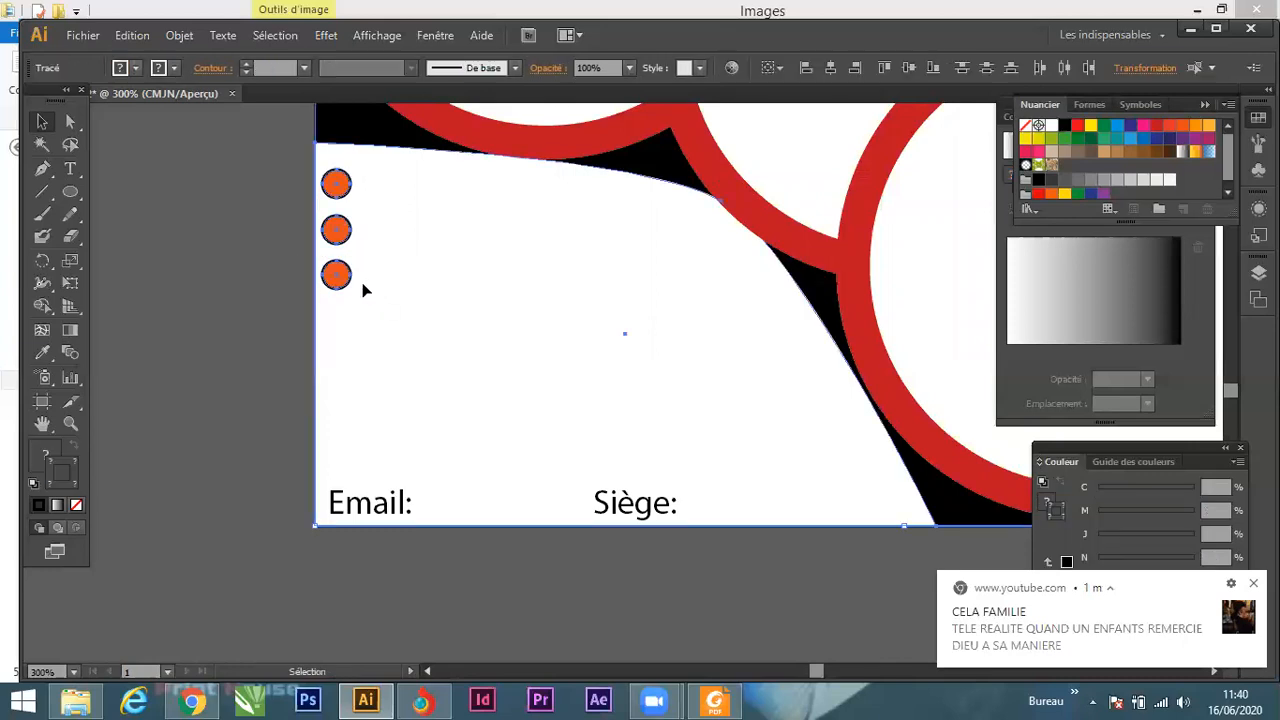
{"action": "left_click", "coordinate": [286, 214]}
{"action": "left_click", "coordinate": [338, 184]}
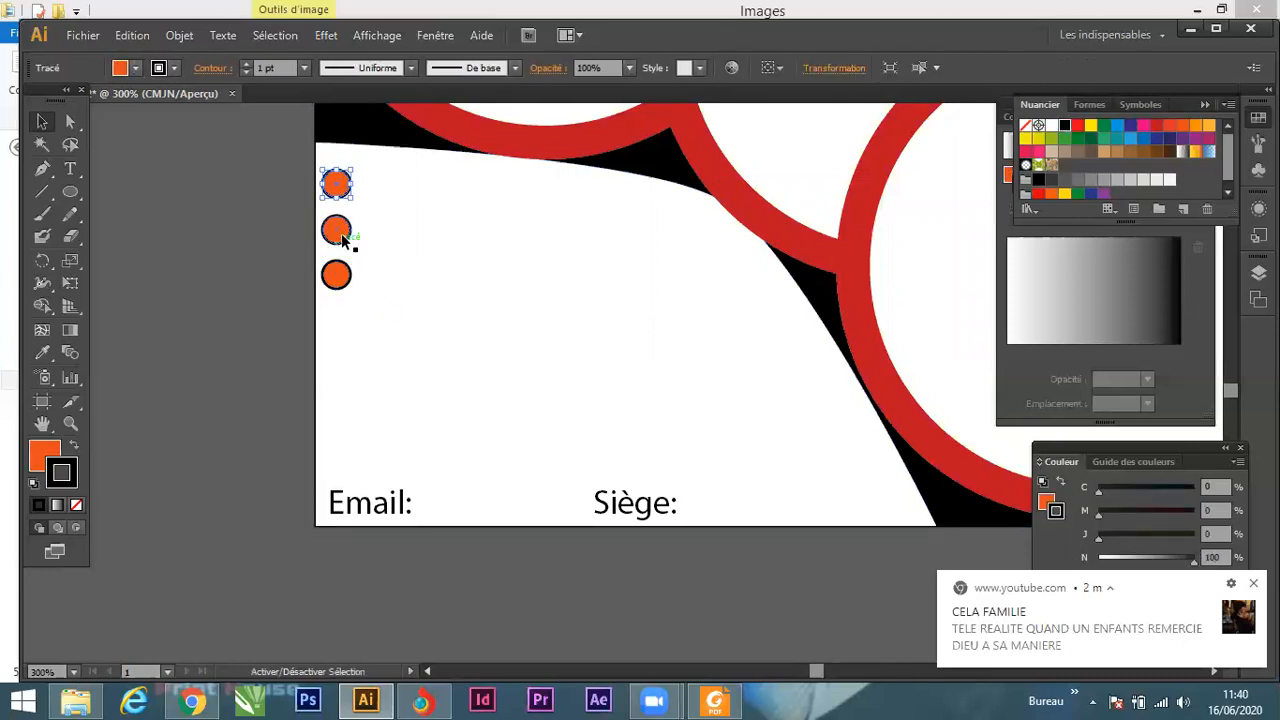
{"action": "left_click", "coordinate": [357, 249], "text": "shift"}
{"action": "left_click", "coordinate": [346, 193]}
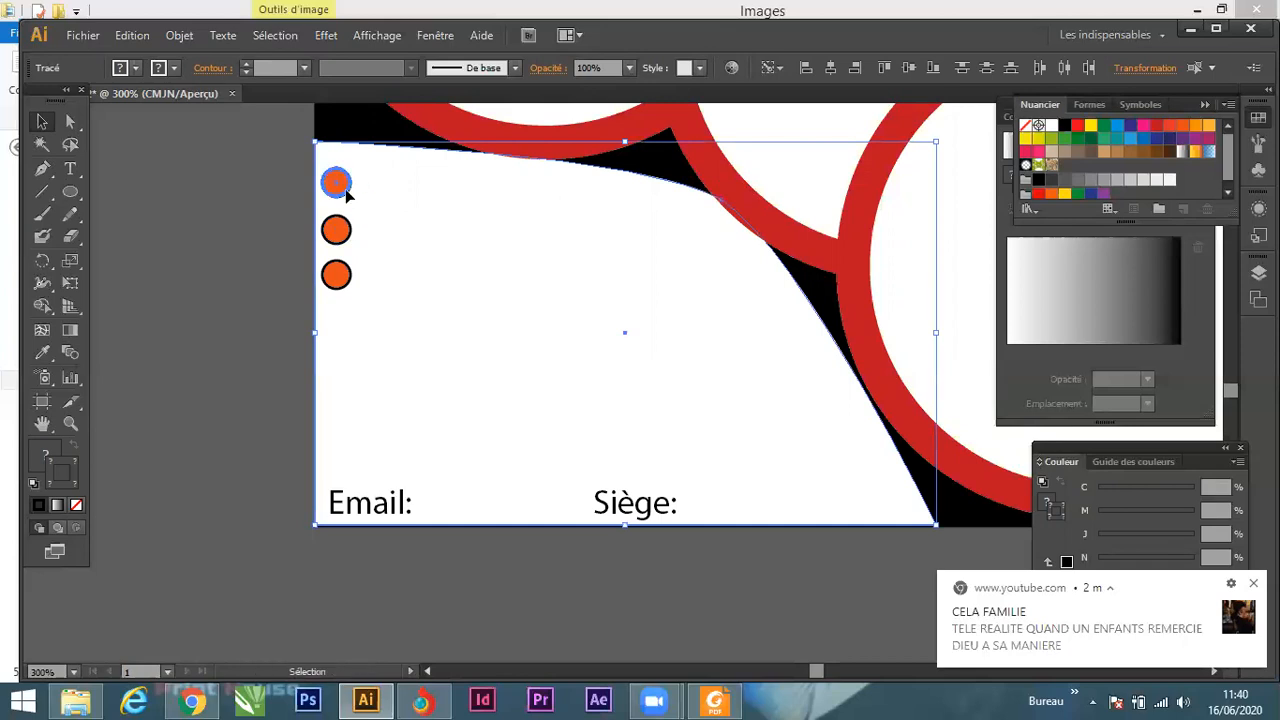
{"action": "left_click", "coordinate": [258, 231]}
Duplicate the three orange circles below themselves and add a seventh circle just above the "Email:" label.
{"action": "left_click", "coordinate": [340, 191]}
{"action": "left_click", "coordinate": [341, 232], "text": "shift"}
{"action": "left_click", "coordinate": [337, 274], "text": "shift"}
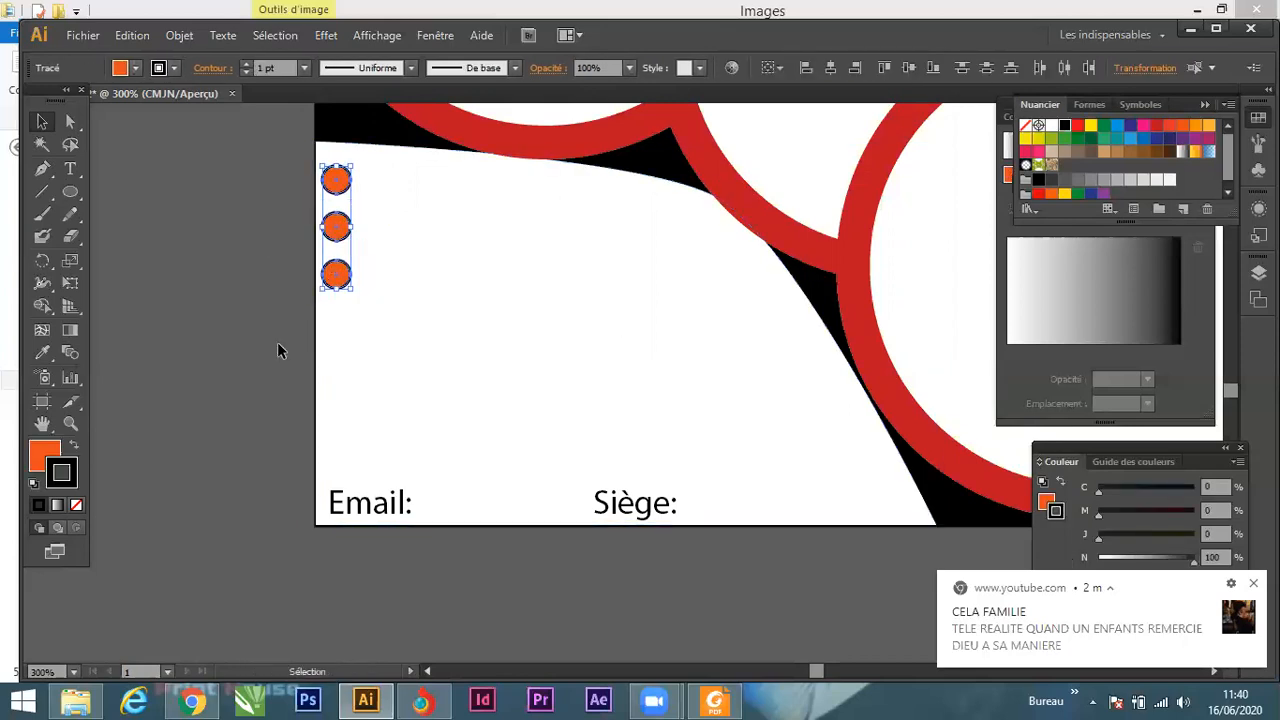
{"action": "left_click_drag", "start_coordinate": [337, 287], "coordinate": [340, 419]}
{"action": "left_click", "coordinate": [229, 388]}
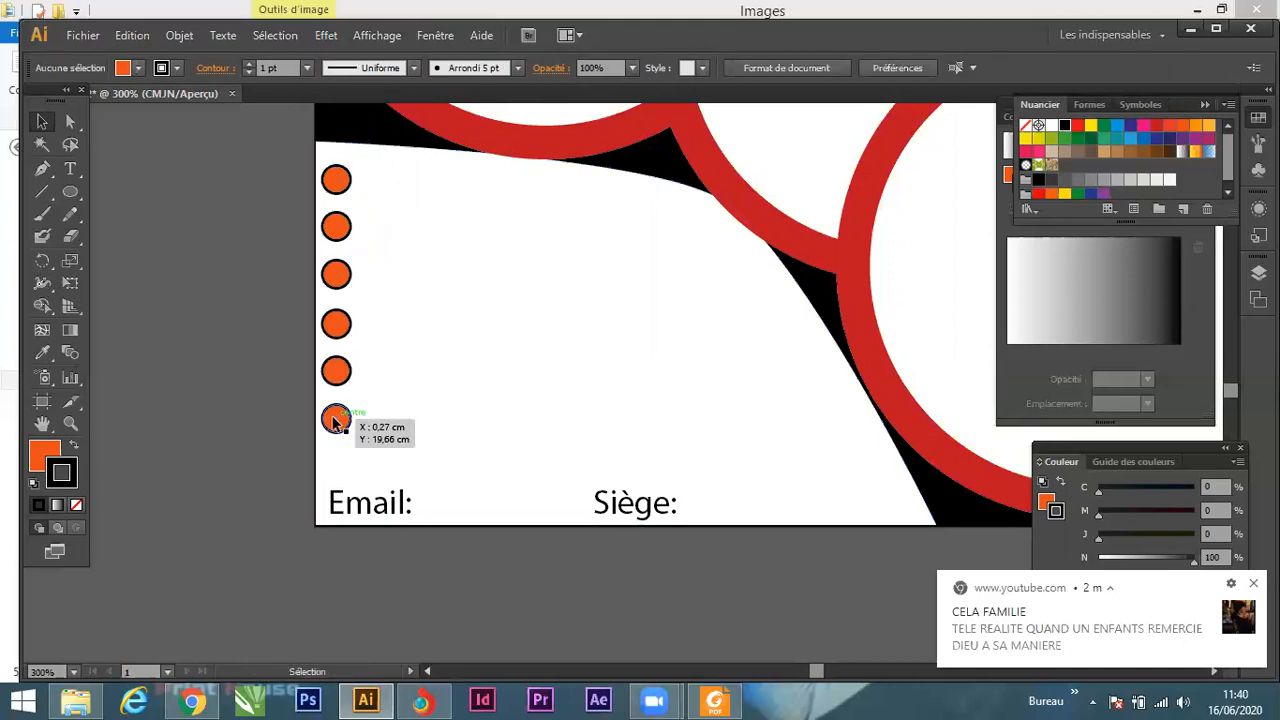
{"action": "left_click_drag", "start_coordinate": [336, 421], "coordinate": [338, 468]}
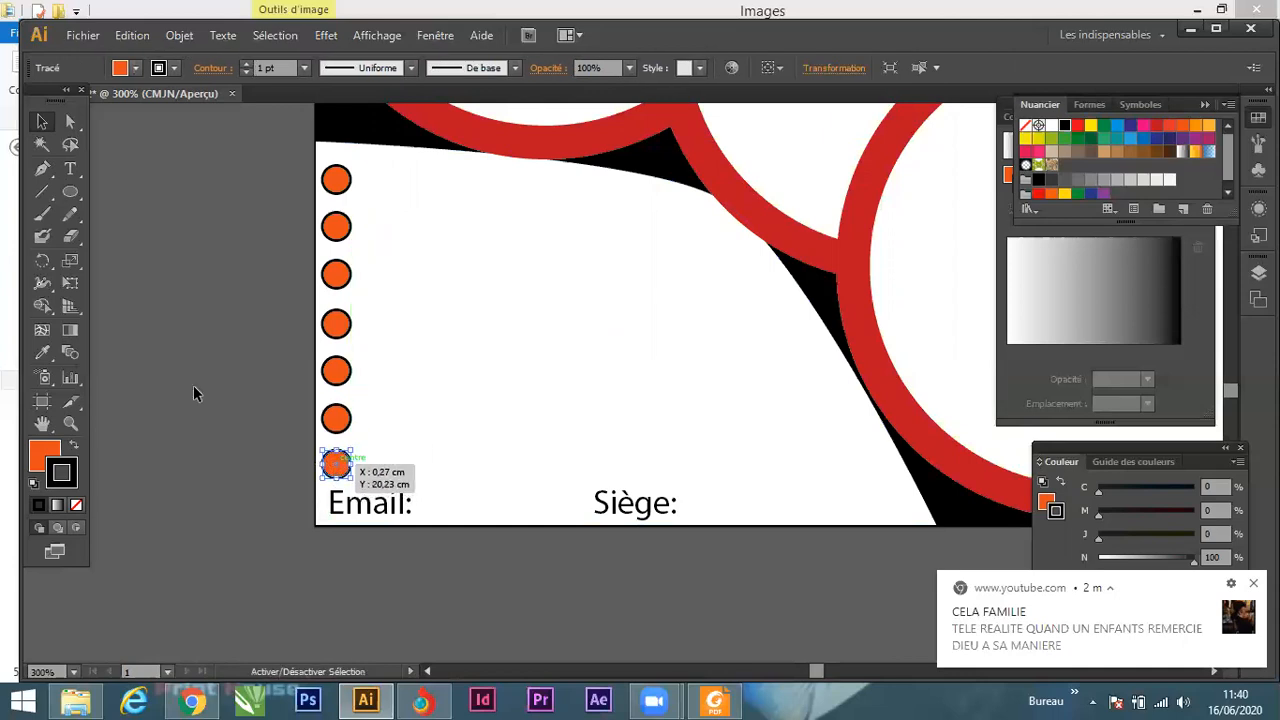
{"action": "left_click", "coordinate": [272, 411]}
{"action": "scroll", "coordinate": [523, 411], "scroll_direction": "down", "scroll_amount": 1}
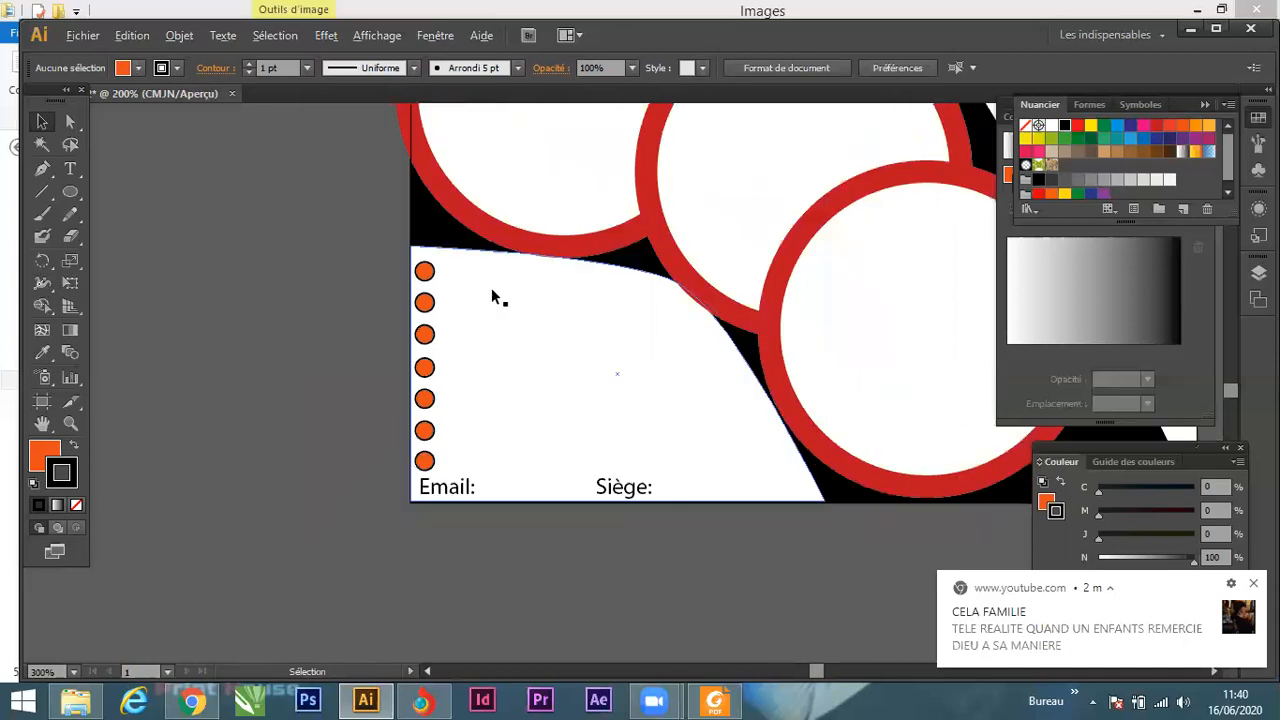
{"action": "scroll", "coordinate": [498, 282], "scroll_direction": "up", "scroll_amount": 1}
{"action": "scroll", "coordinate": [489, 276], "scroll_direction": "down", "scroll_amount": 1}
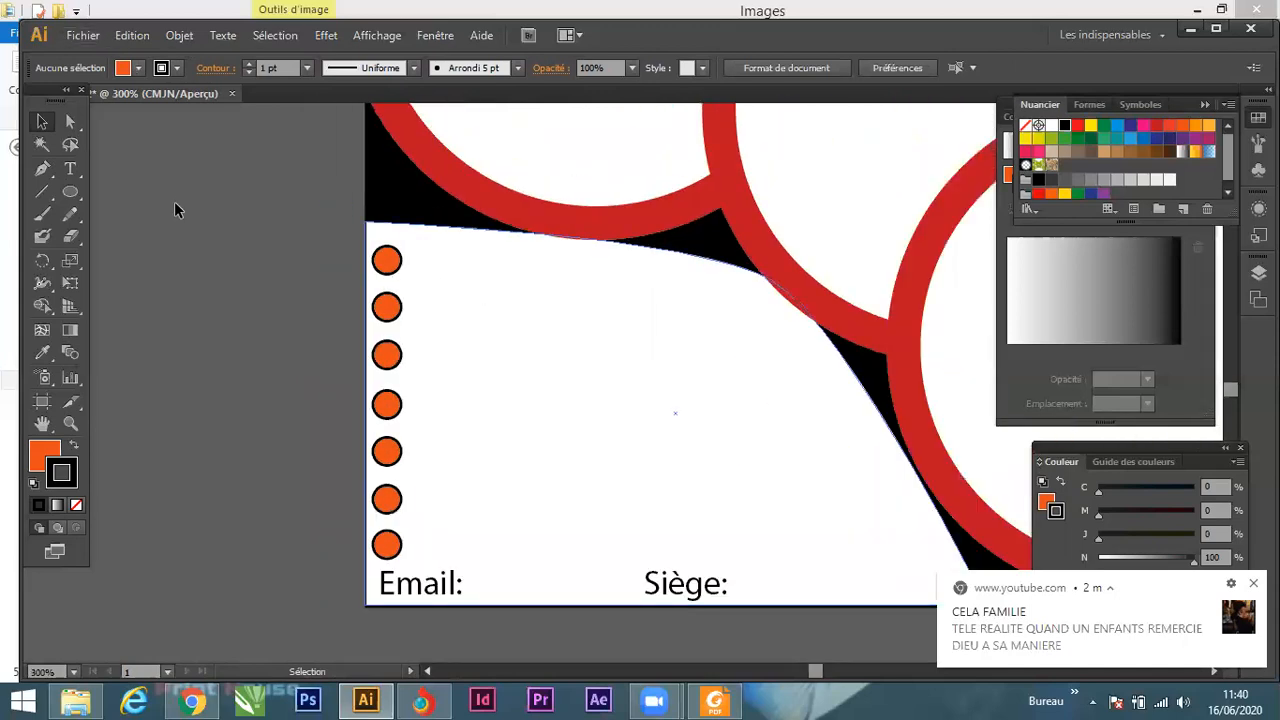
{"action": "left_click", "coordinate": [71, 172]}
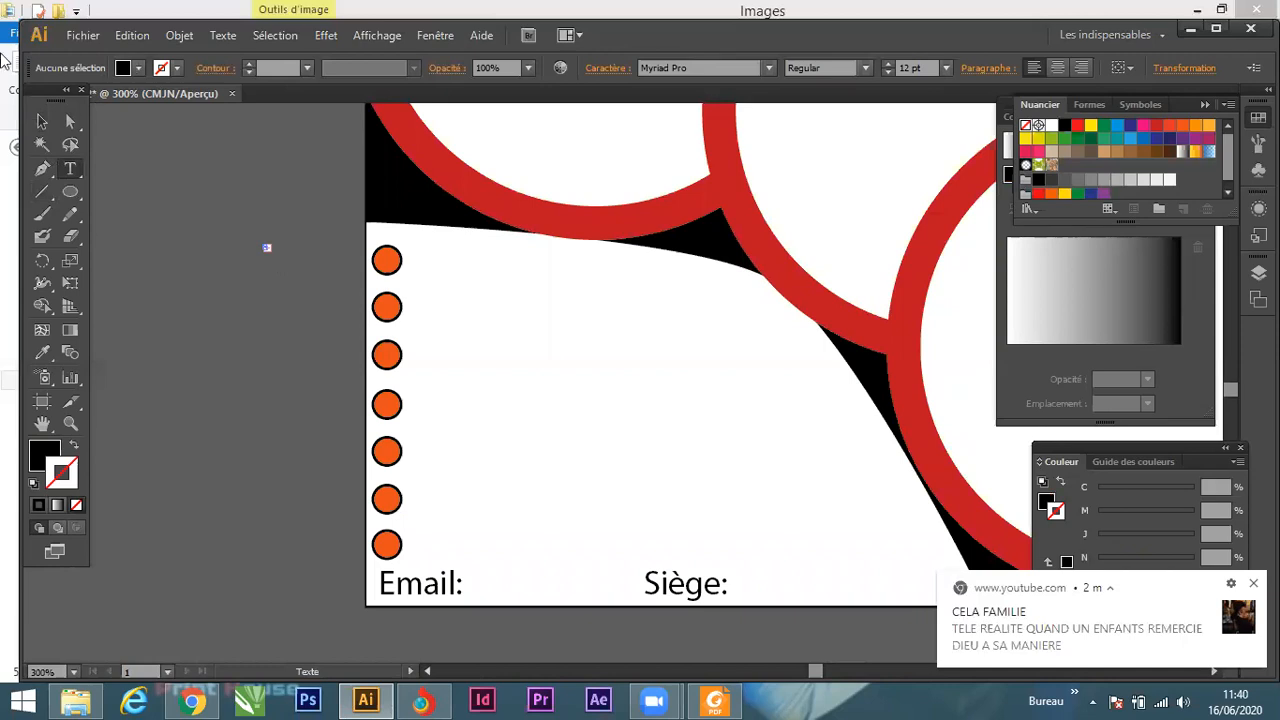
{"action": "left_click", "coordinate": [42, 121]}
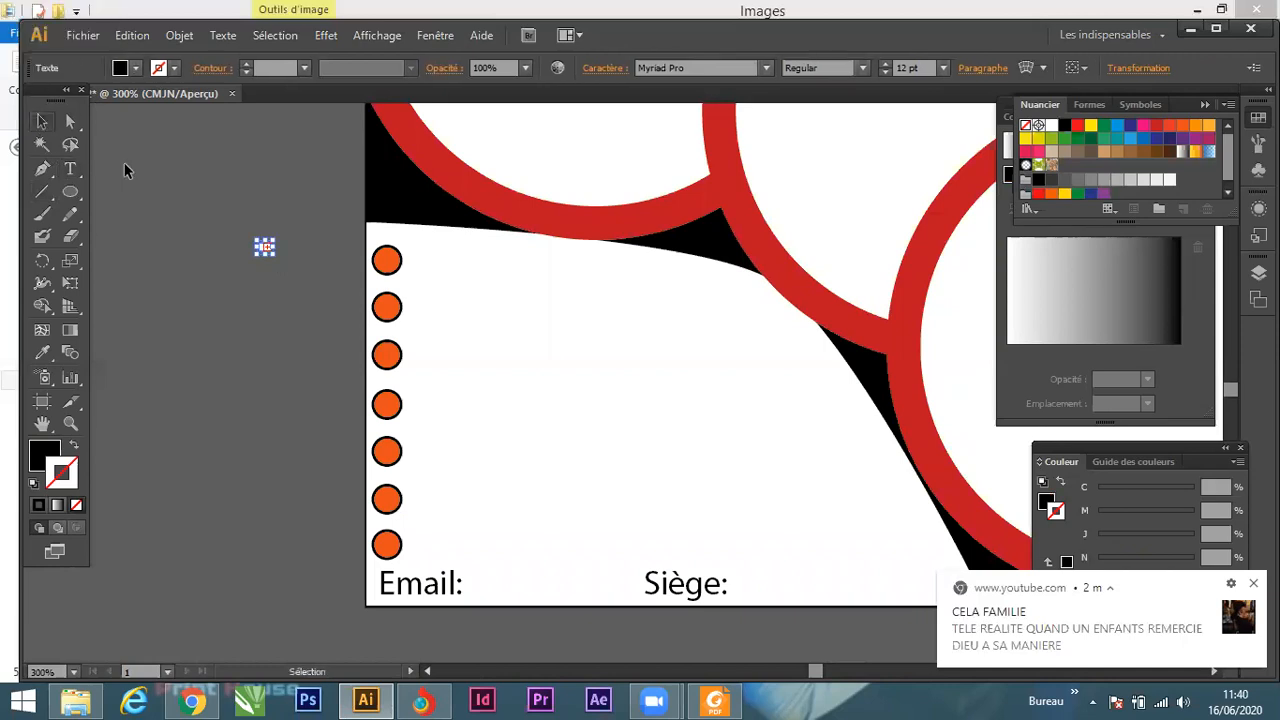
{"action": "left_click", "coordinate": [263, 230]}
Add the text "Commentaire plat....." and place it to the right of the topmost orange circle.
{"action": "left_click", "coordinate": [71, 169]}
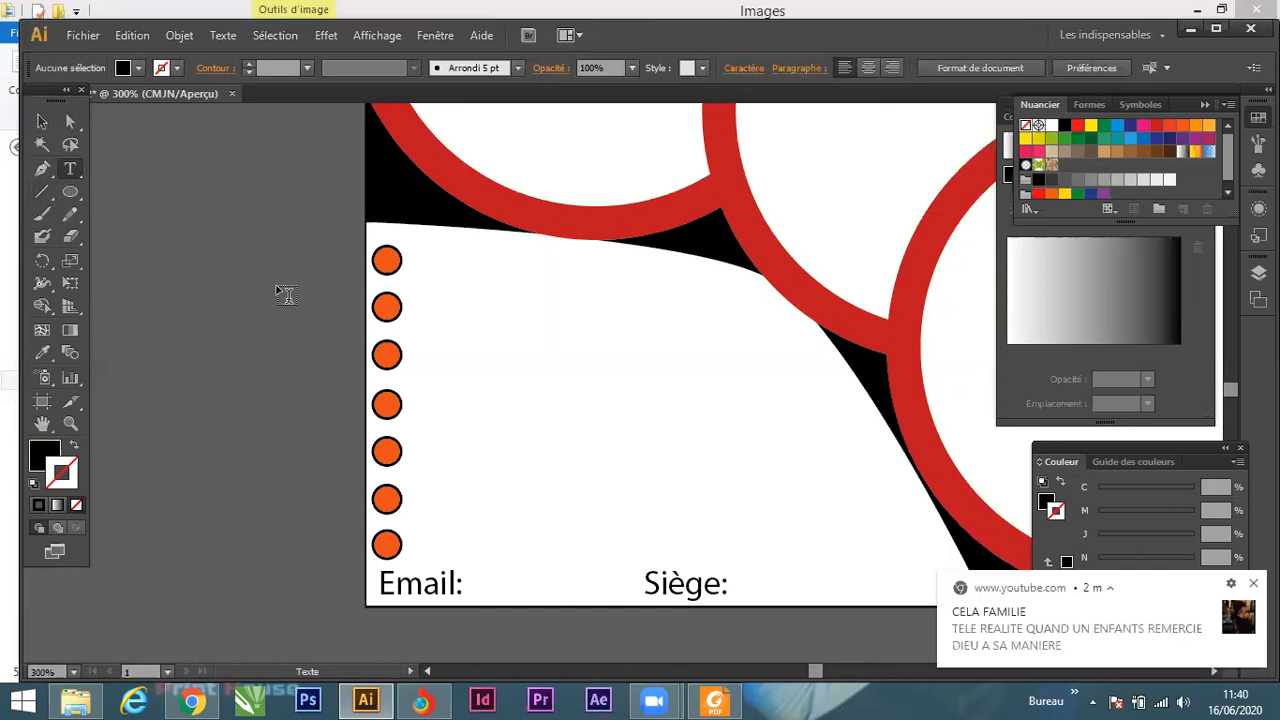
{"action": "left_click", "coordinate": [275, 283]}
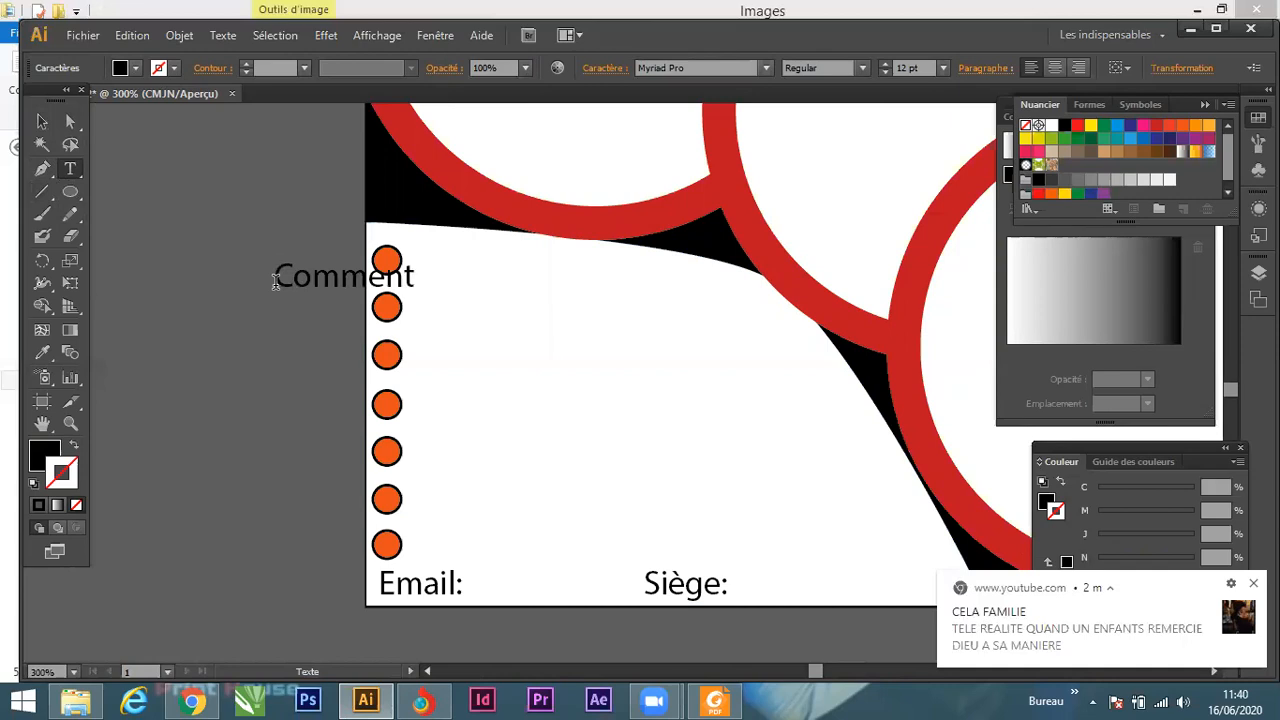
{"action": "type", "text": "Commentaire plat....."}
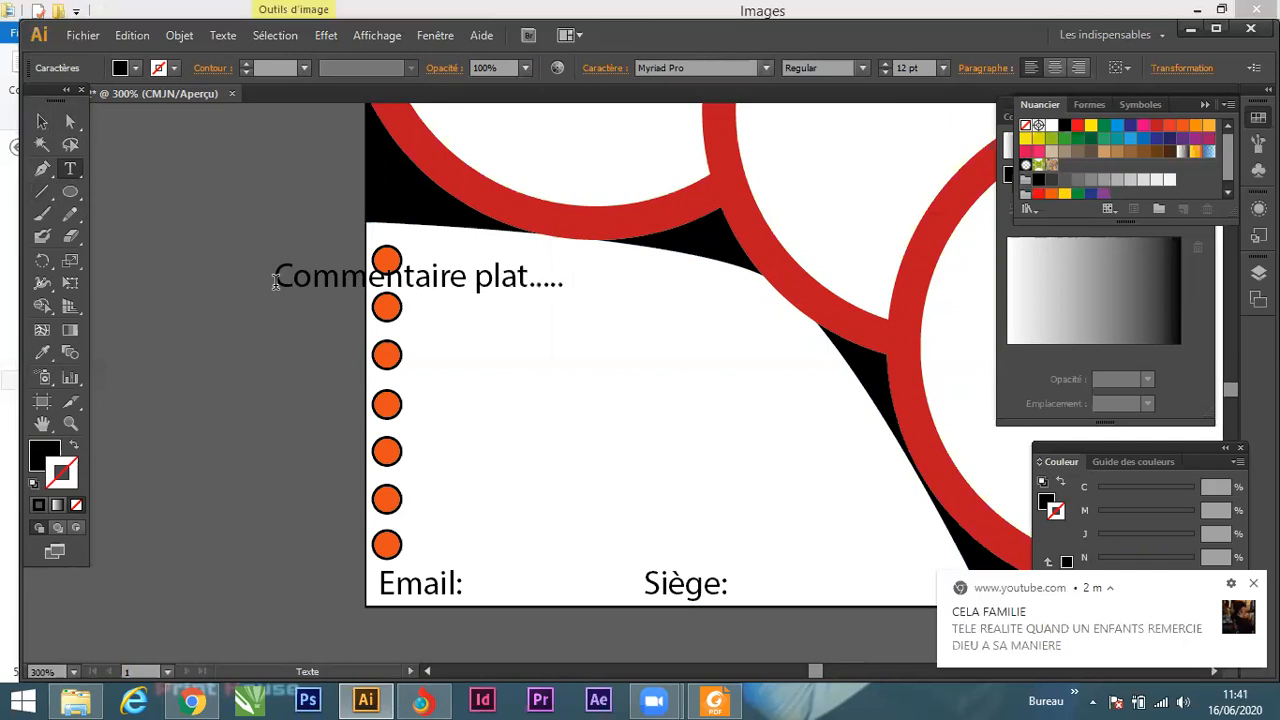
{"action": "left_click", "coordinate": [42, 121]}
{"action": "left_click", "coordinate": [445, 283]}
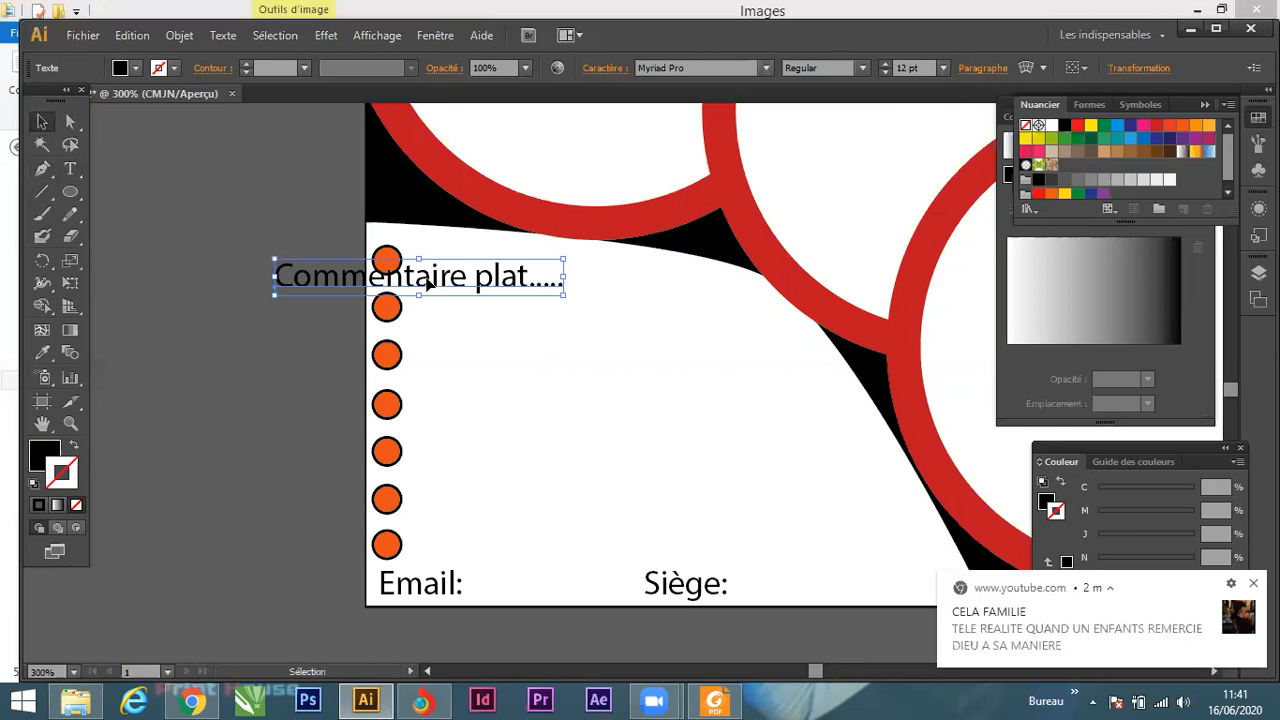
{"action": "left_click_drag", "start_coordinate": [428, 283], "coordinate": [570, 270]}
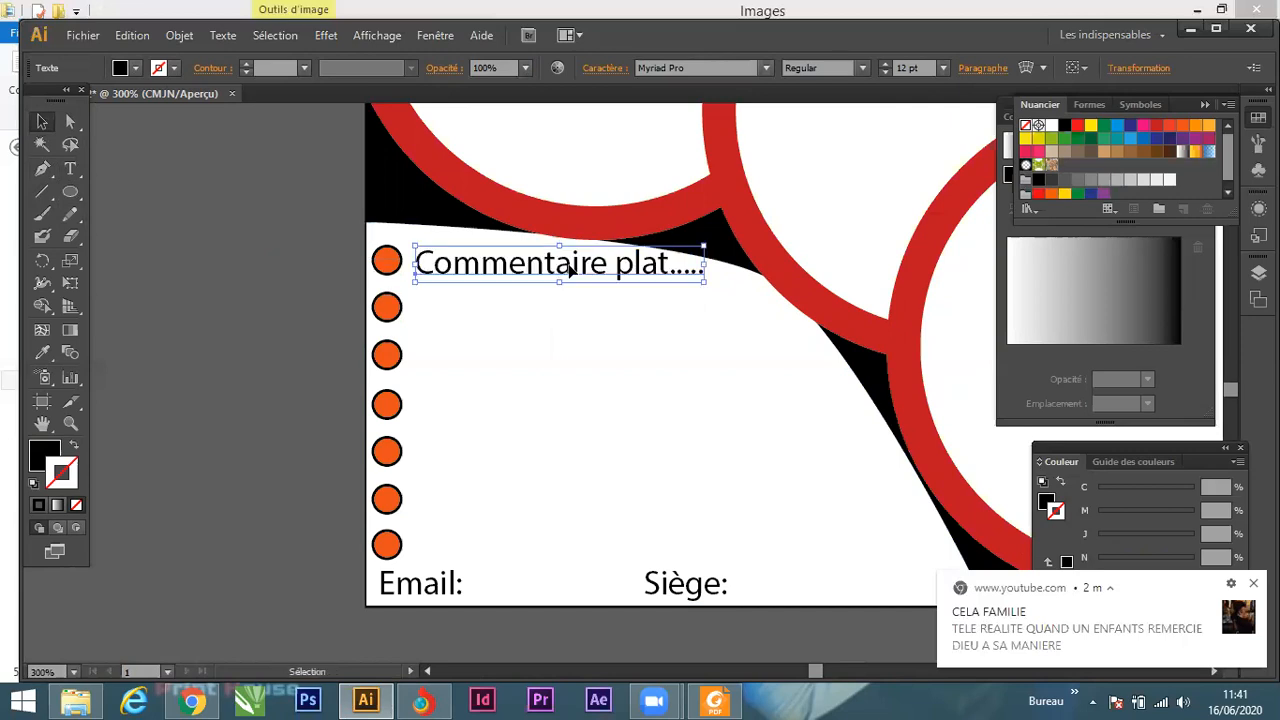
Duplicate the "Commentaire plat....." line beside each of the six remaining orange circles and deselect.
{"action": "left_click_drag", "start_coordinate": [578, 291], "coordinate": [548, 358]}
{"action": "left_click_drag", "start_coordinate": [550, 360], "coordinate": [563, 541]}
{"action": "scroll", "coordinate": [550, 505], "scroll_direction": "down", "scroll_amount": 4}
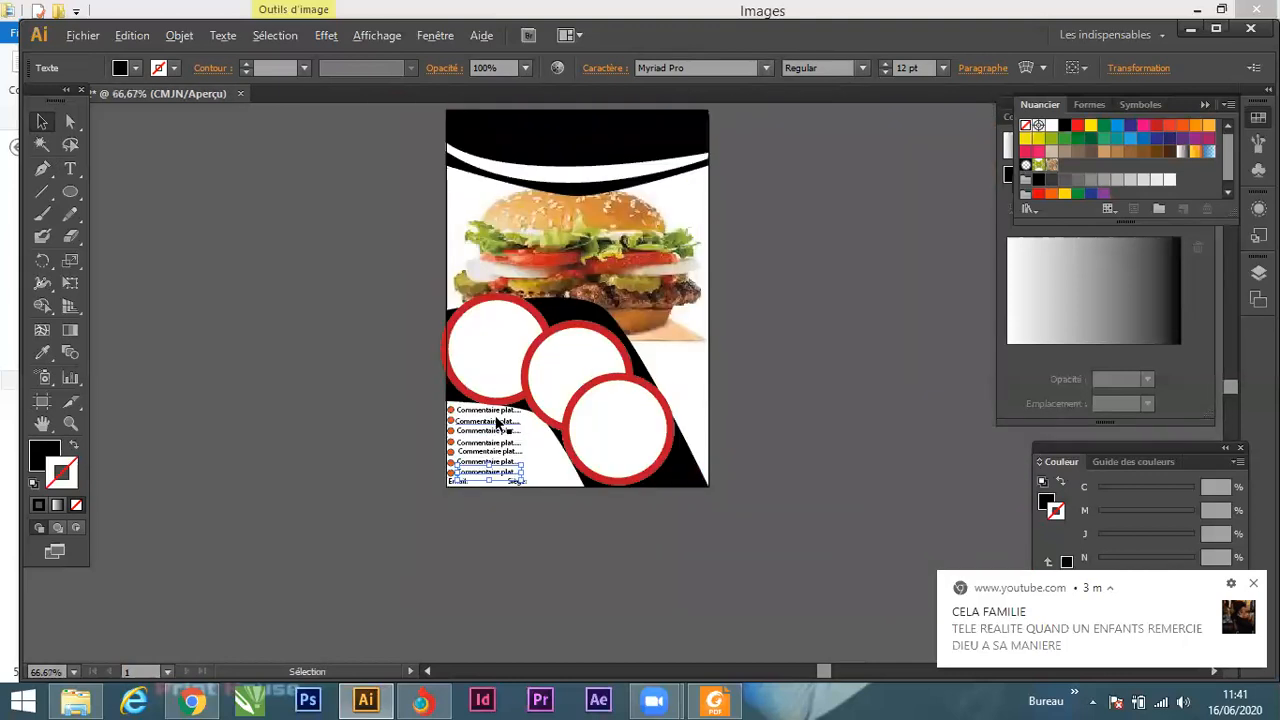
{"action": "scroll", "coordinate": [555, 118], "scroll_direction": "down", "scroll_amount": 1}
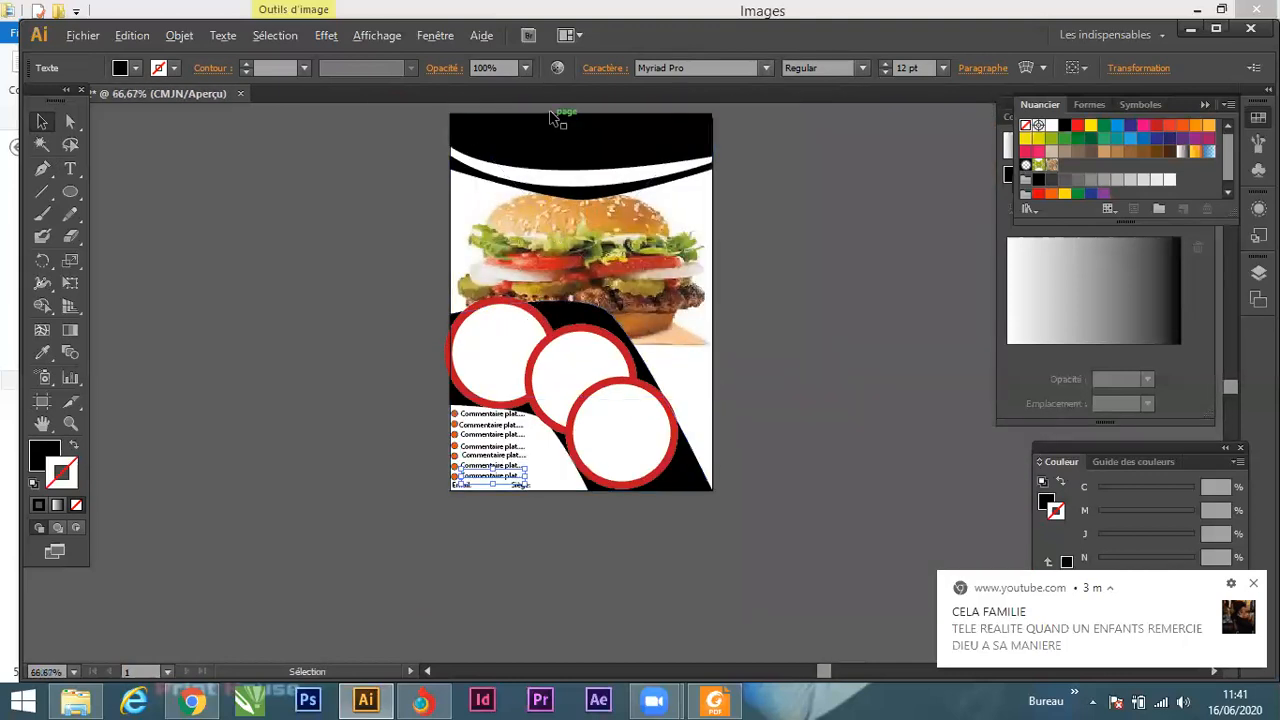
{"action": "scroll", "coordinate": [552, 130], "scroll_direction": "up", "scroll_amount": 2}
{"action": "scroll", "coordinate": [565, 179], "scroll_direction": "down", "scroll_amount": 1}
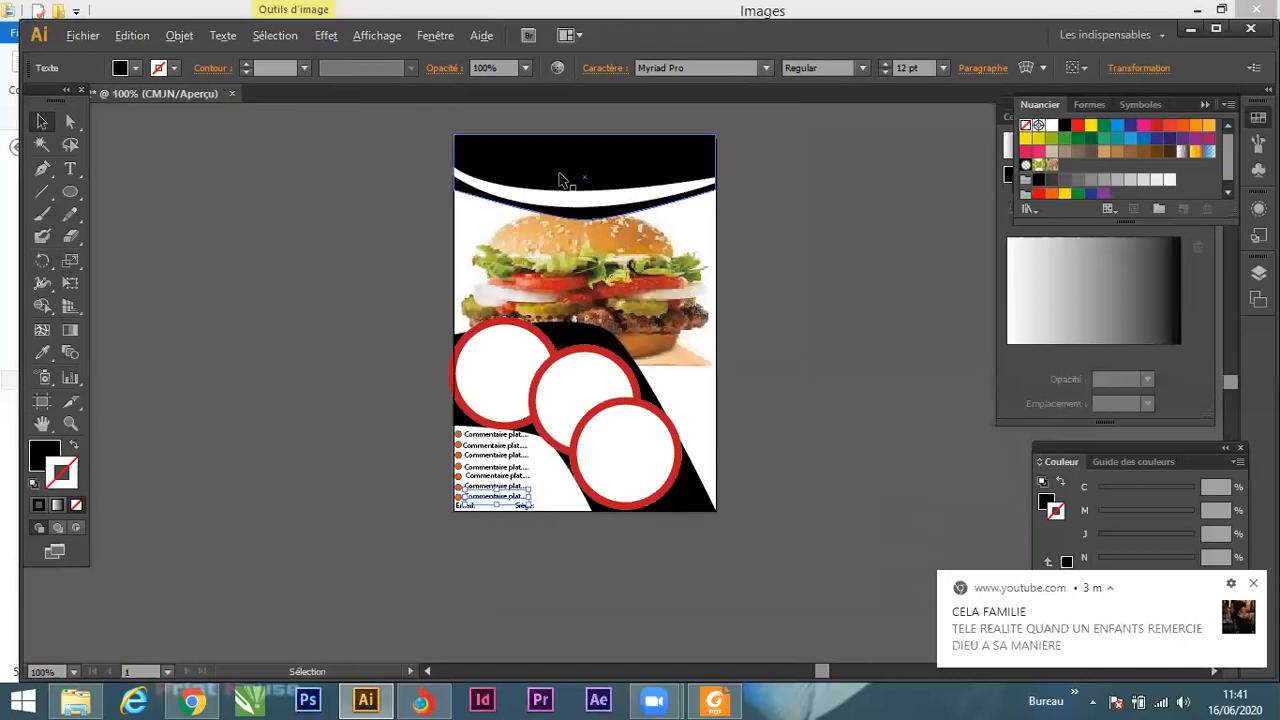
{"action": "left_click", "coordinate": [778, 377]}
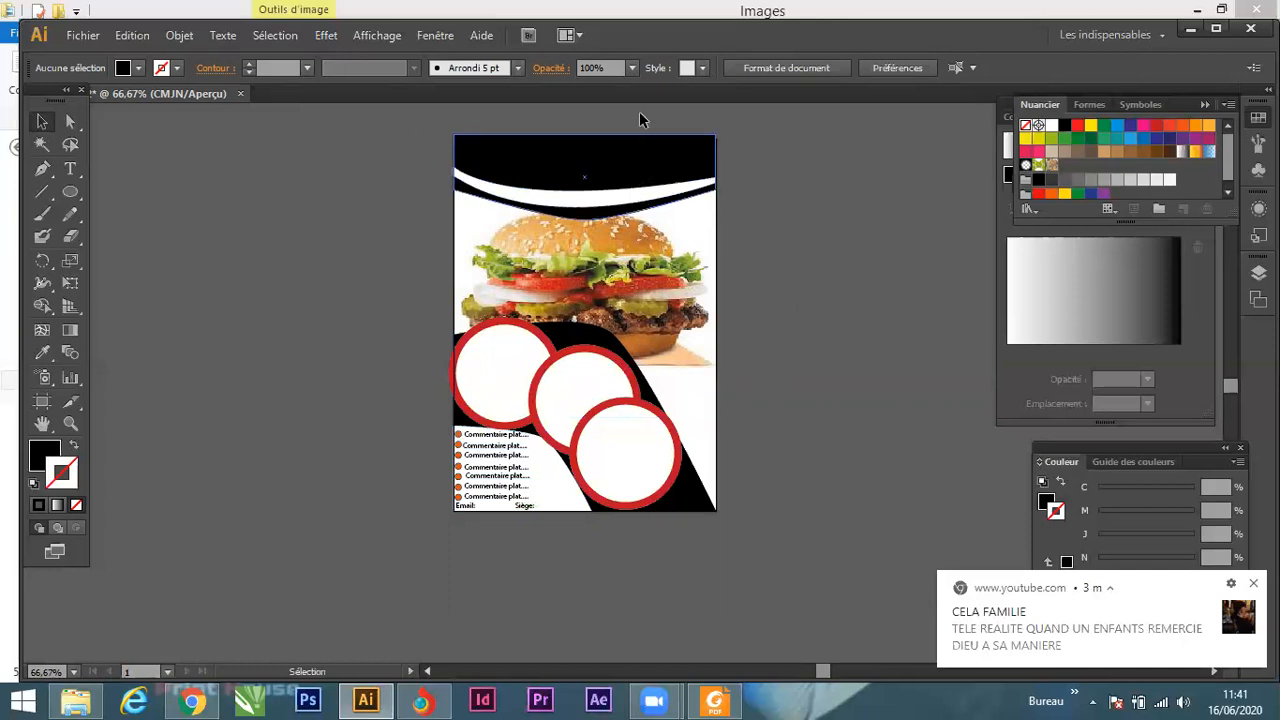
Add the title "RESTO SACKO" beside the page, enlarge it to 45.75 pt and give it a 1 pt white outline.
{"action": "key", "text": "ctrl+1"}
{"action": "left_click", "coordinate": [70, 169]}
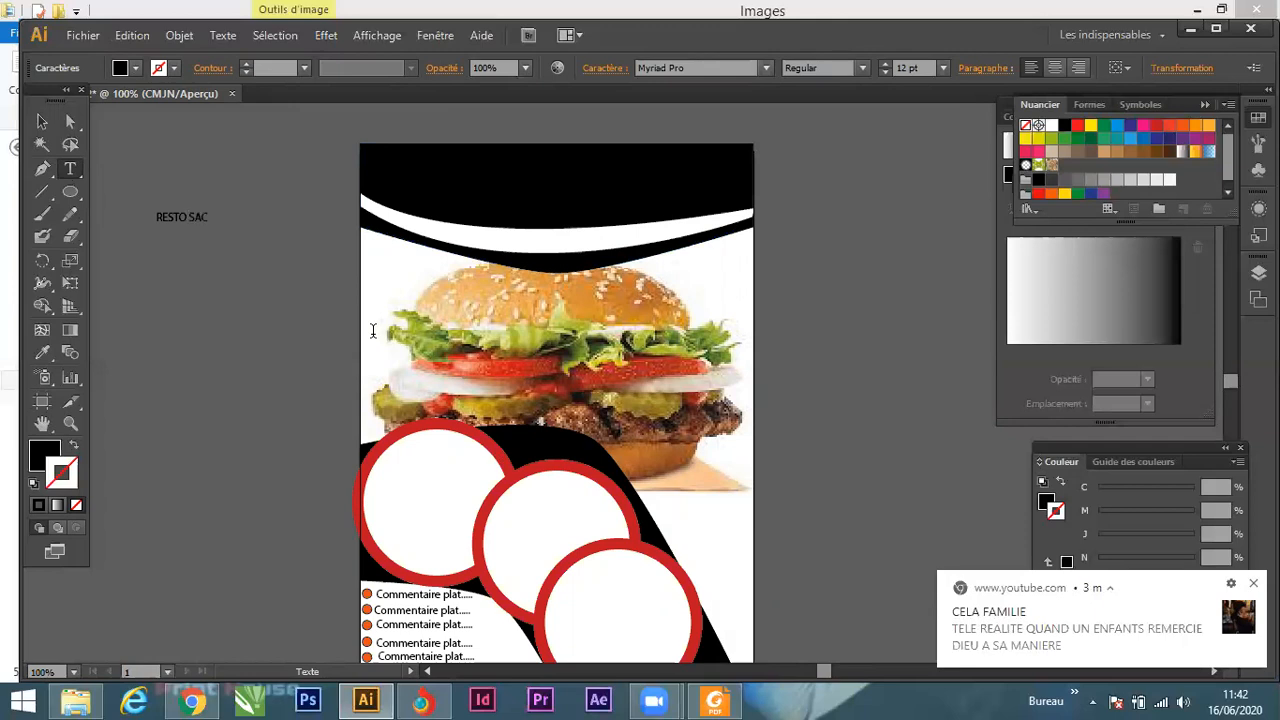
{"action": "left_click", "coordinate": [42, 121]}
{"action": "left_click", "coordinate": [215, 215]}
{"action": "left_click_drag", "start_coordinate": [226, 205], "coordinate": [420, 172]}
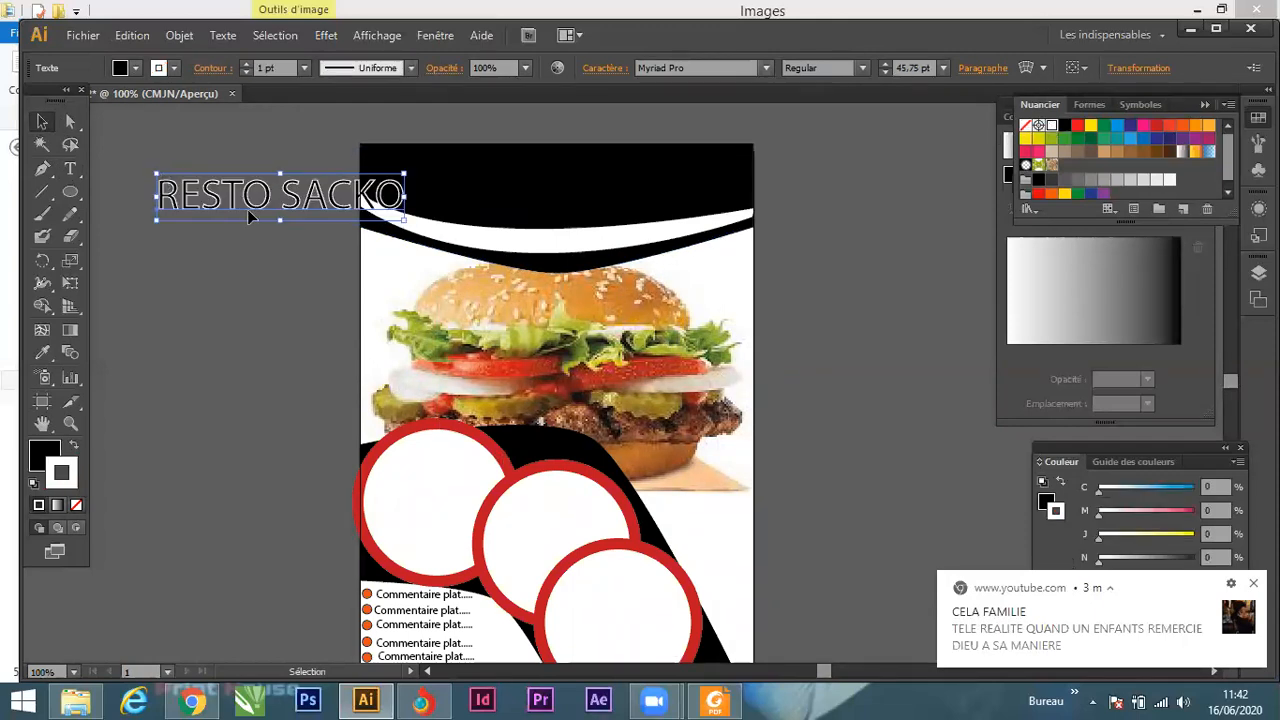
Move the "RESTO SACKO" title to the middle of the black header and fine-tune its vertical position.
{"action": "left_click_drag", "start_coordinate": [288, 197], "coordinate": [568, 187]}
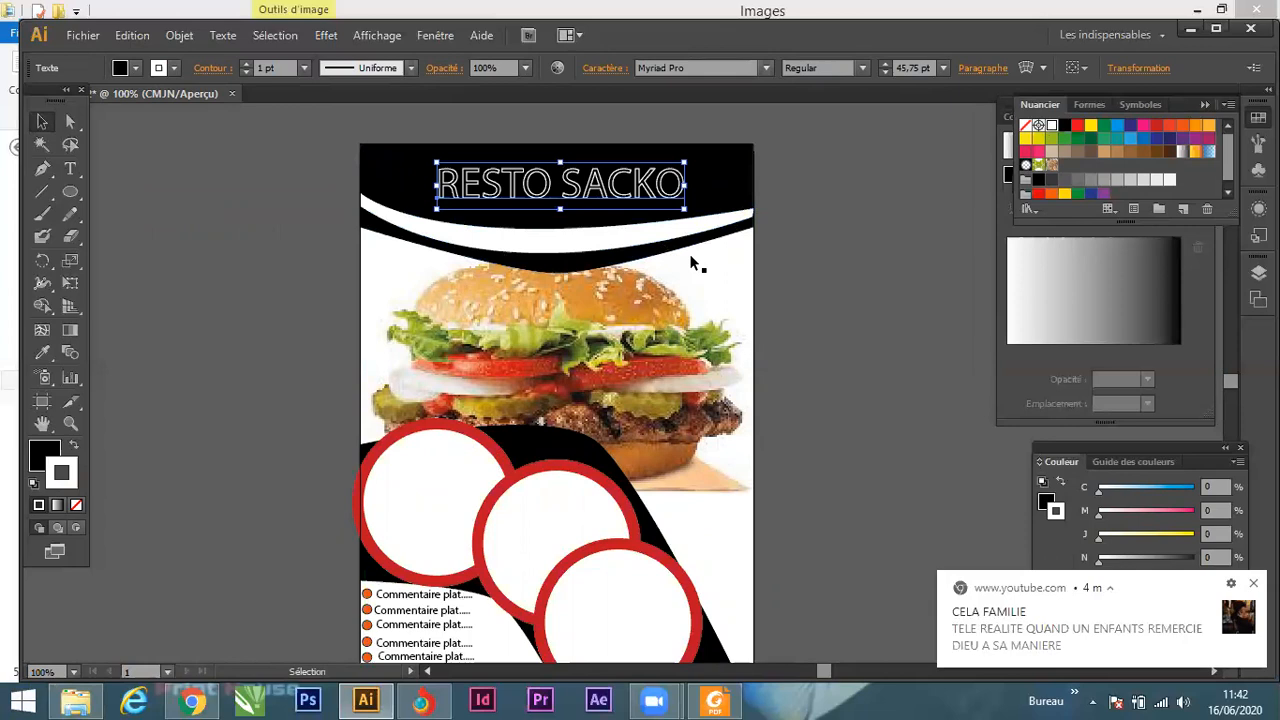
{"action": "scroll", "coordinate": [634, 254], "scroll_direction": "down", "scroll_amount": 1, "text": "alt"}
{"action": "scroll", "coordinate": [634, 245], "scroll_direction": "up", "scroll_amount": 2, "text": "alt"}
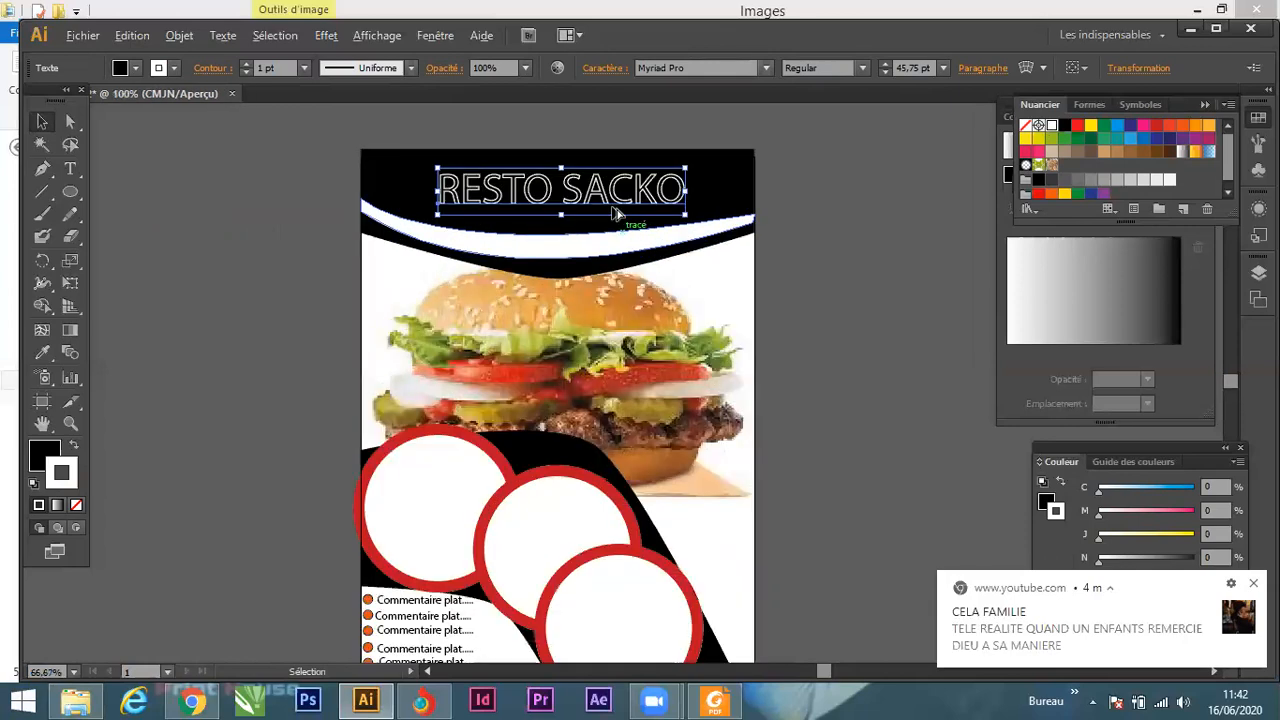
{"action": "left_click_drag", "start_coordinate": [602, 190], "coordinate": [602, 169]}
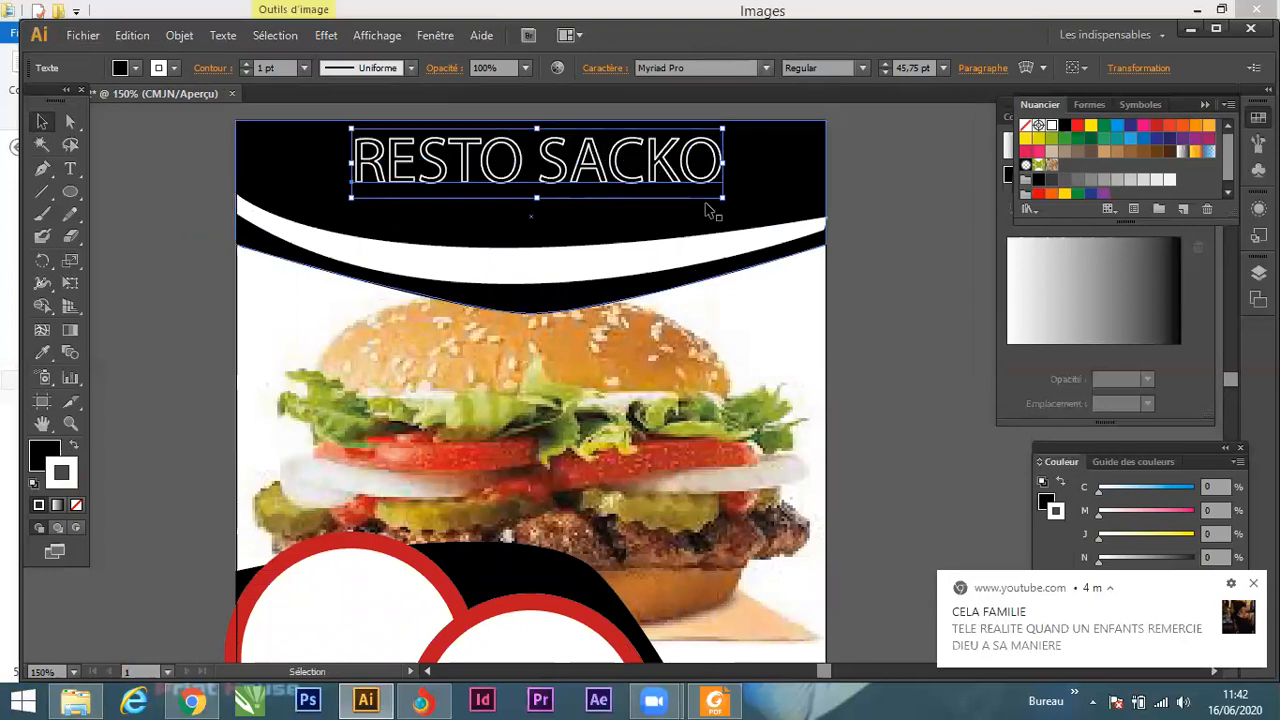
{"action": "key", "text": "Down"}
{"action": "key", "text": "Down"}
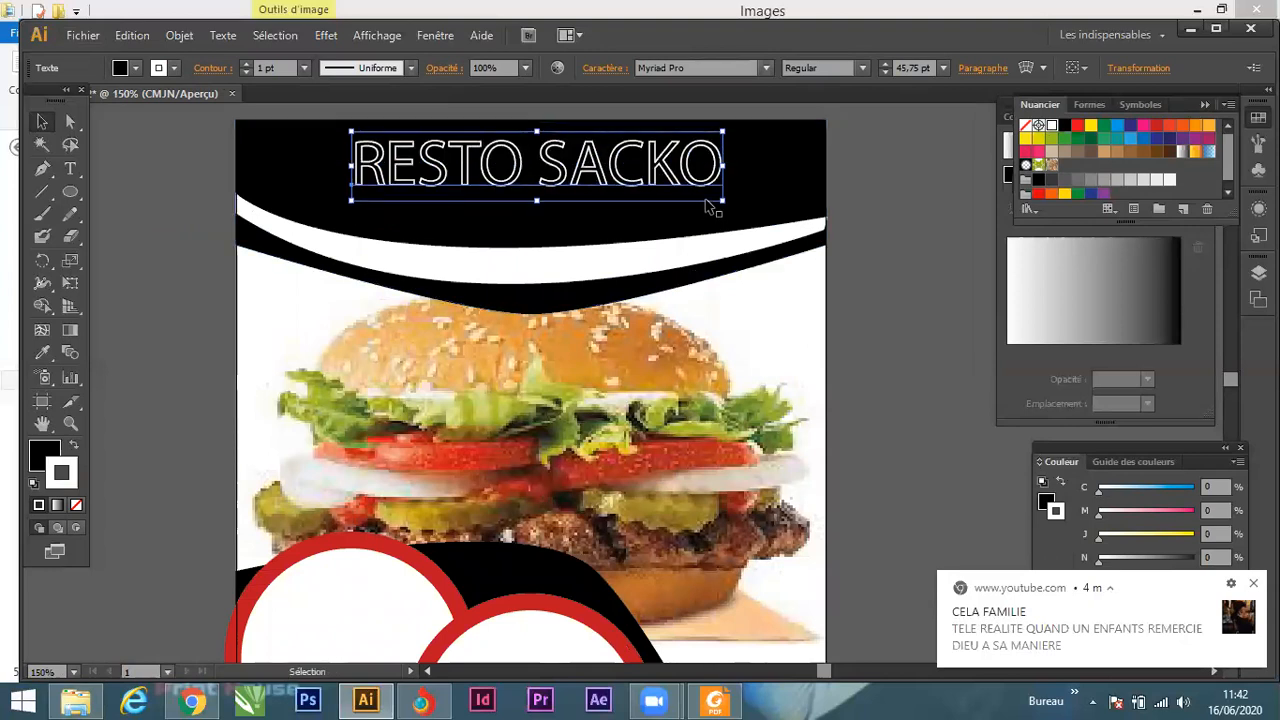
{"action": "scroll", "coordinate": [405, 243], "scroll_direction": "down", "scroll_amount": 1}
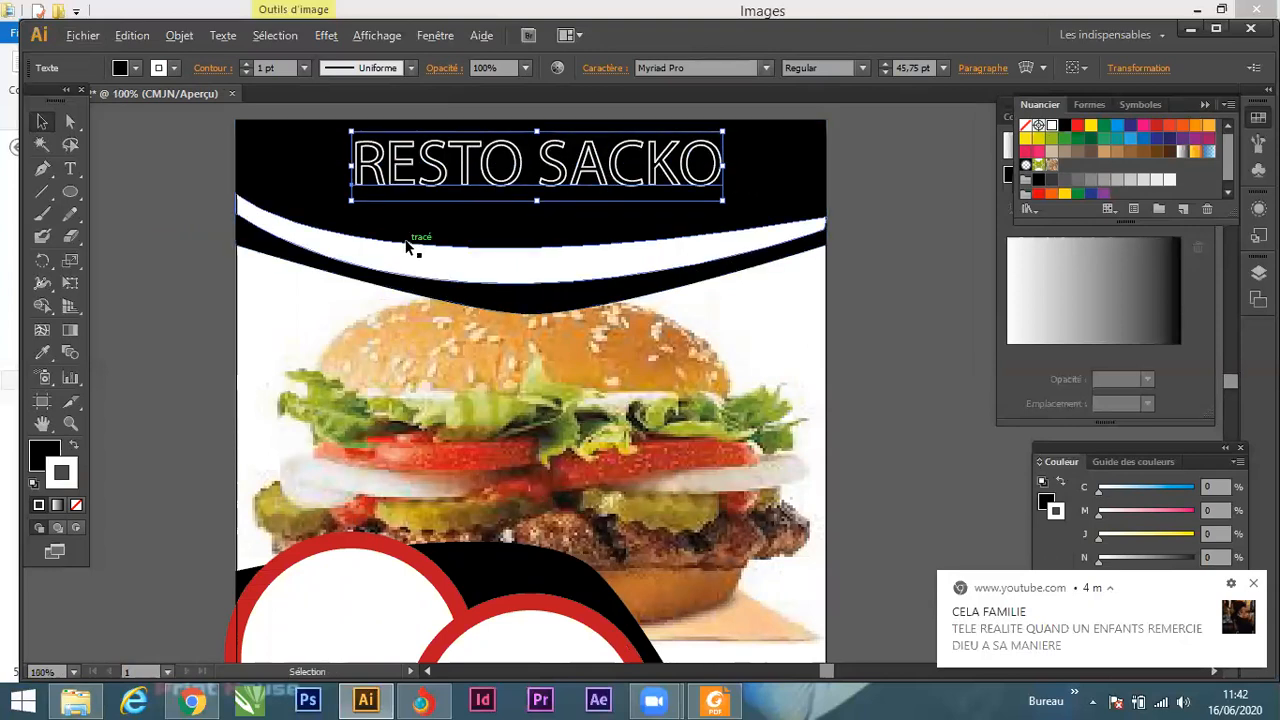
Change the font of the "RESTO SACKO" title to Raavi and recentre it in the black header.
{"action": "left_click", "coordinate": [687, 62]}
{"action": "key", "text": "Down"}
{"action": "key", "text": "Down"}
{"action": "key", "text": "Down"}
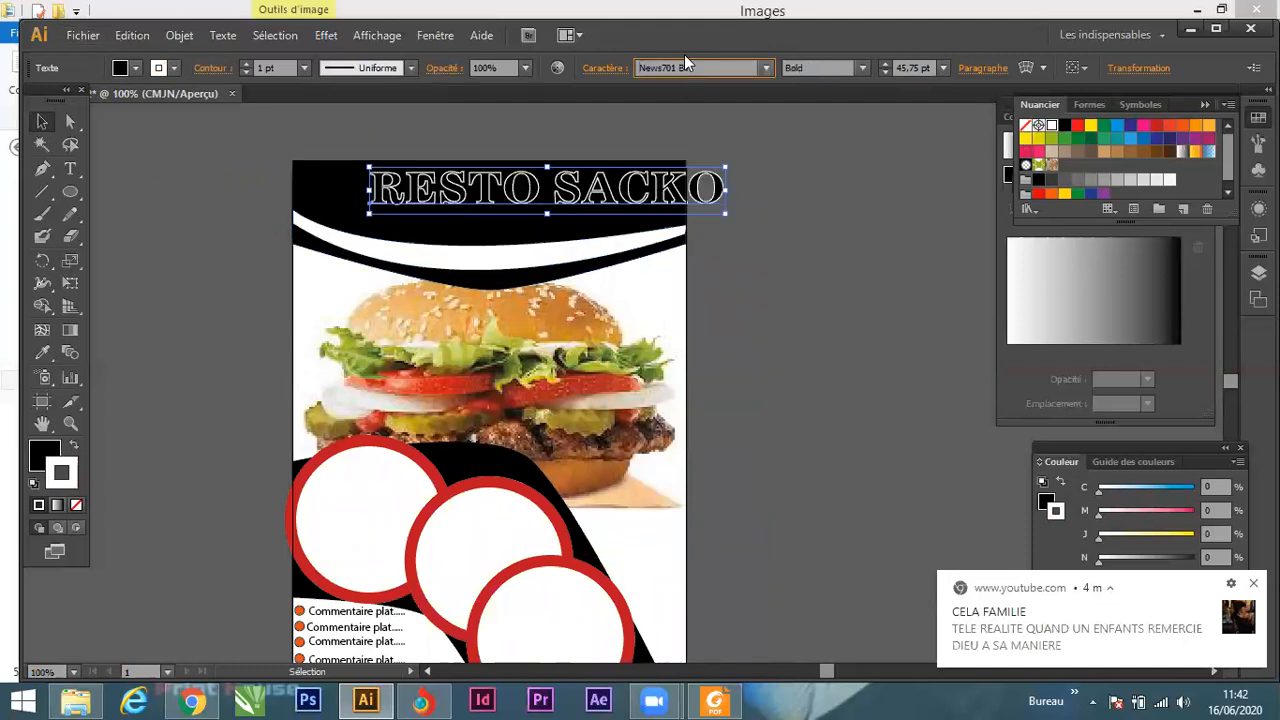
{"action": "key", "text": "Down"}
{"action": "key", "text": "Down"}
{"action": "key", "text": "Down"}
{"action": "key", "text": "Down"}
{"action": "key", "text": "Down"}
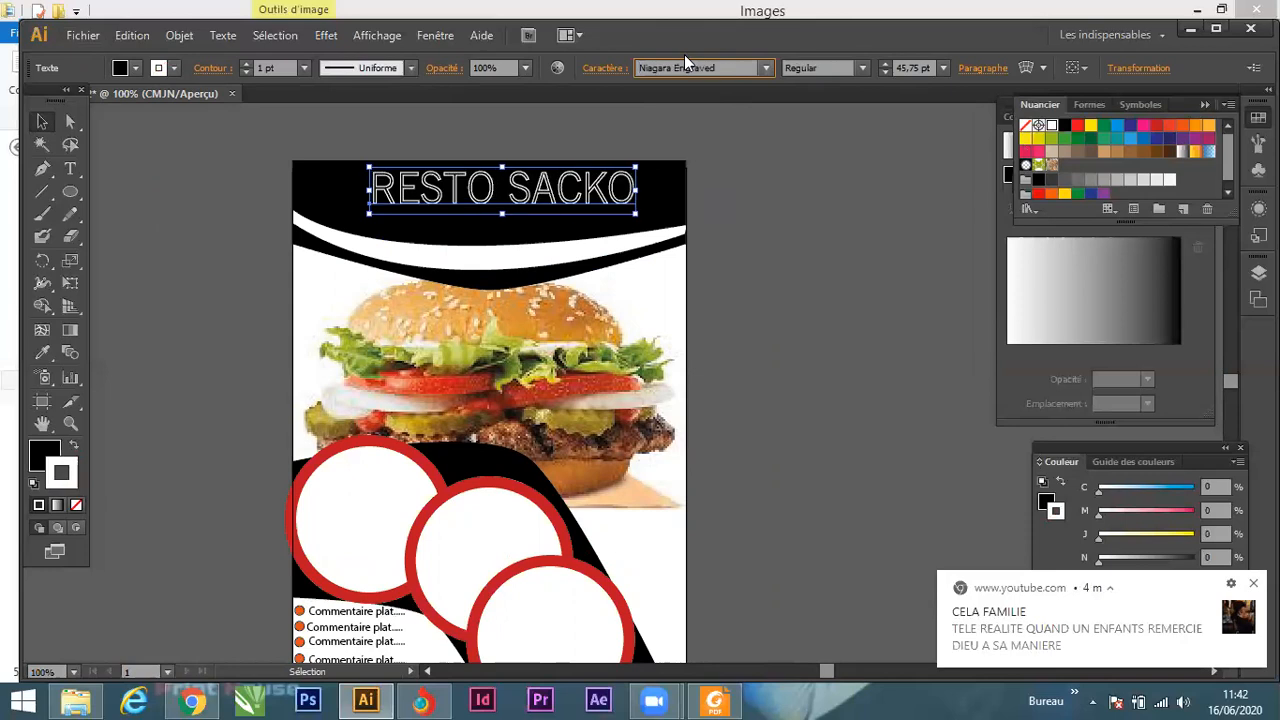
{"action": "key", "text": "Down"}
{"action": "key", "text": "Down"}
{"action": "key", "text": "Down"}
{"action": "key", "text": "Down"}
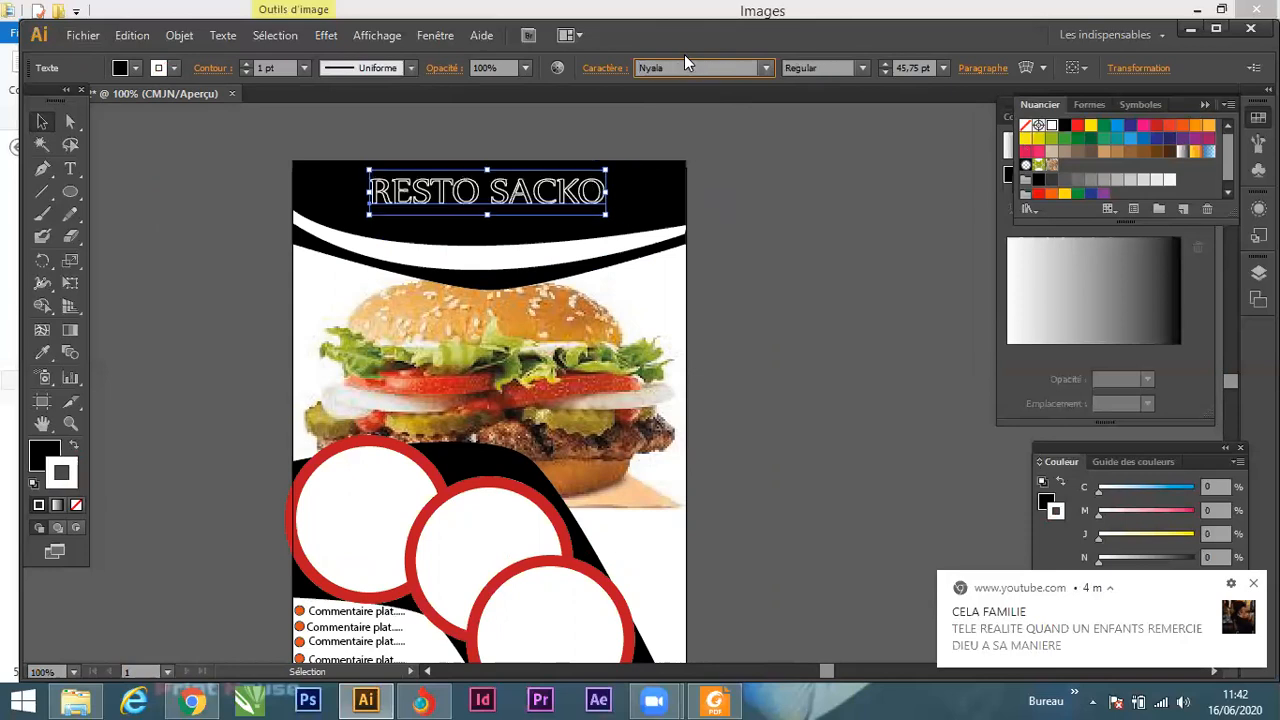
{"action": "key", "text": "Down"}
{"action": "key", "text": "Down"}
{"action": "key", "text": "Down"}
{"action": "key", "text": "Down"}
{"action": "key", "text": "Down"}
{"action": "key", "text": "Down"}
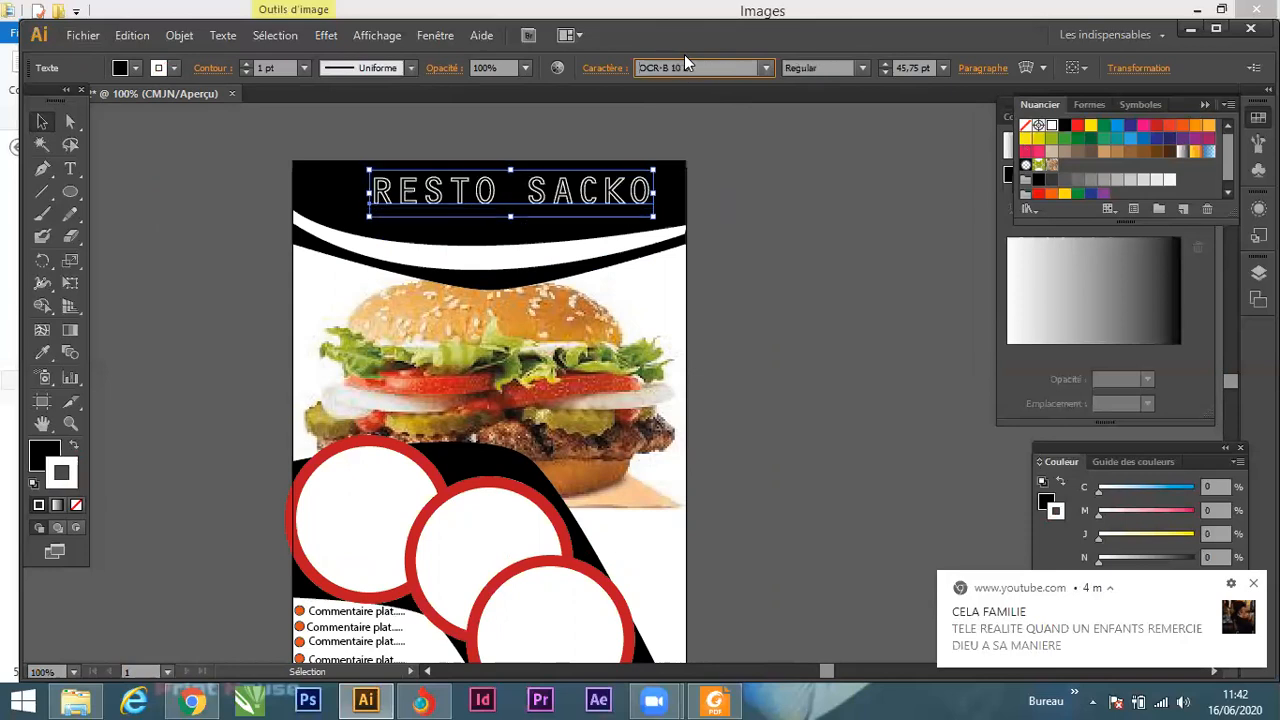
{"action": "key", "text": "Down"}
{"action": "key", "text": "Down"}
{"action": "key", "text": "Down"}
{"action": "key", "text": "Down"}
{"action": "key", "text": "Down"}
{"action": "key", "text": "Down"}
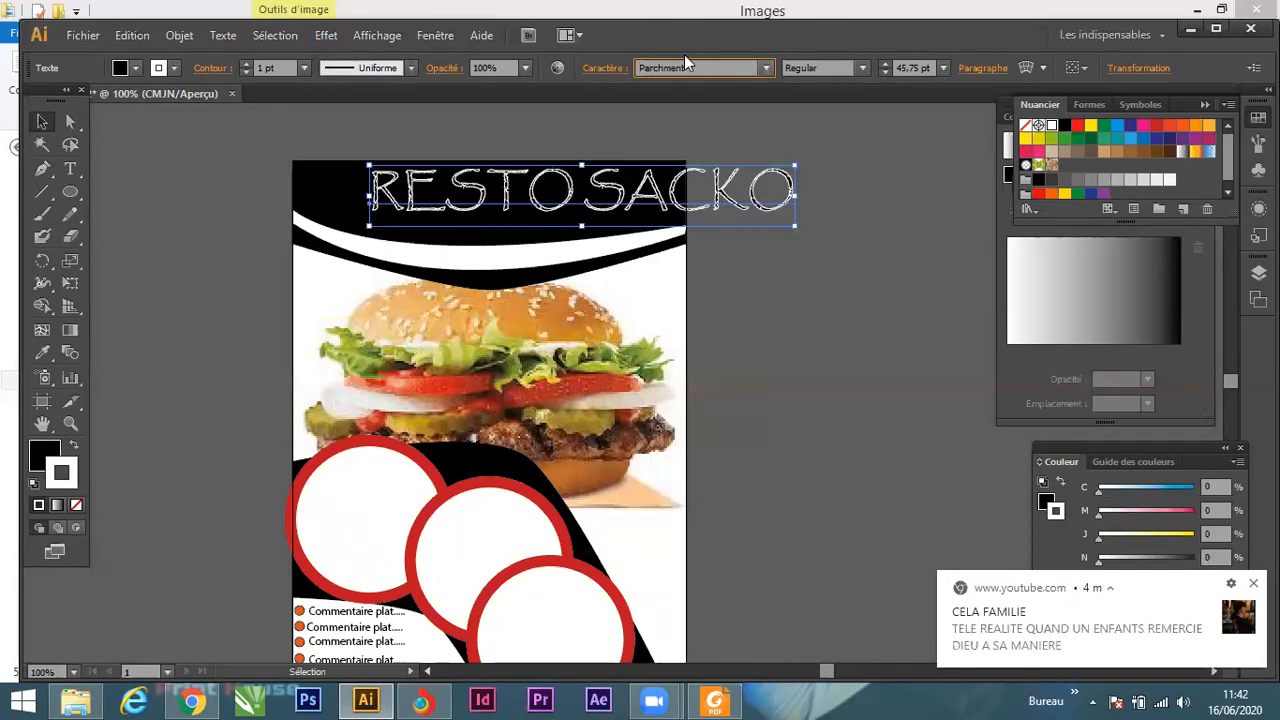
{"action": "key", "text": "Down"}
{"action": "key", "text": "Down"}
{"action": "key", "text": "Down"}
{"action": "key", "text": "Down"}
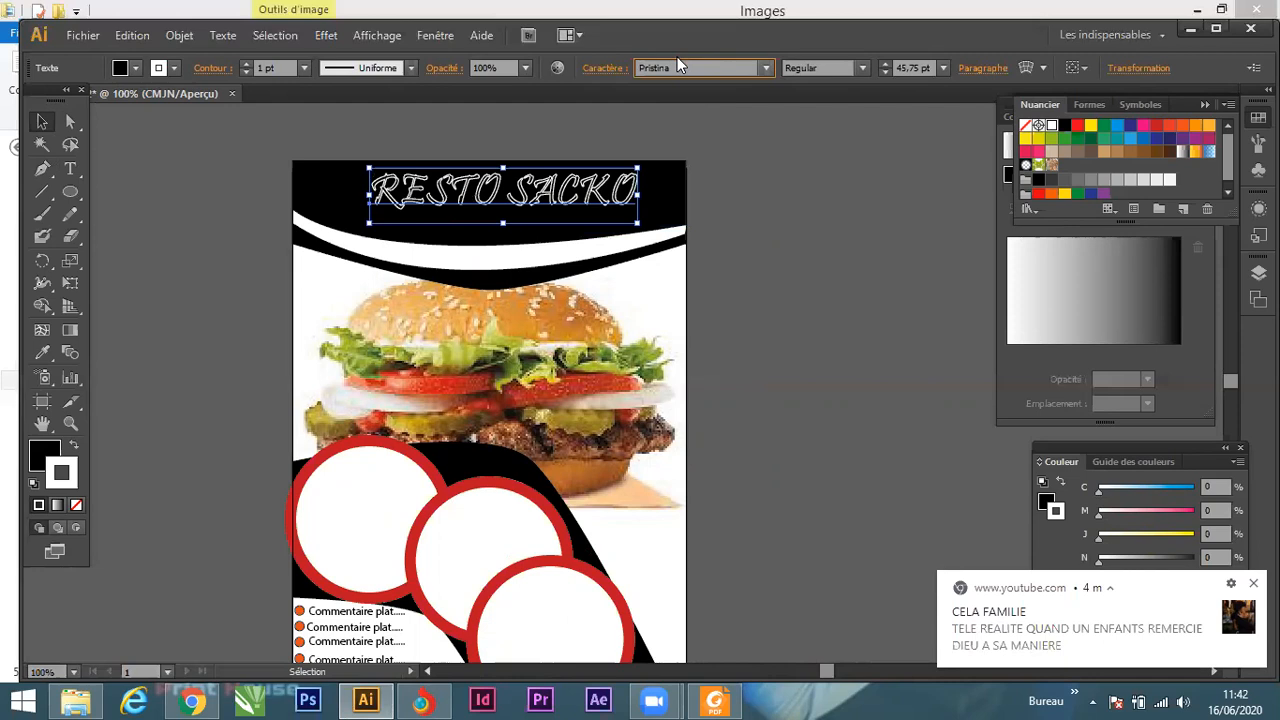
{"action": "key", "text": "Down"}
{"action": "key", "text": "Down"}
{"action": "key", "text": "Down"}
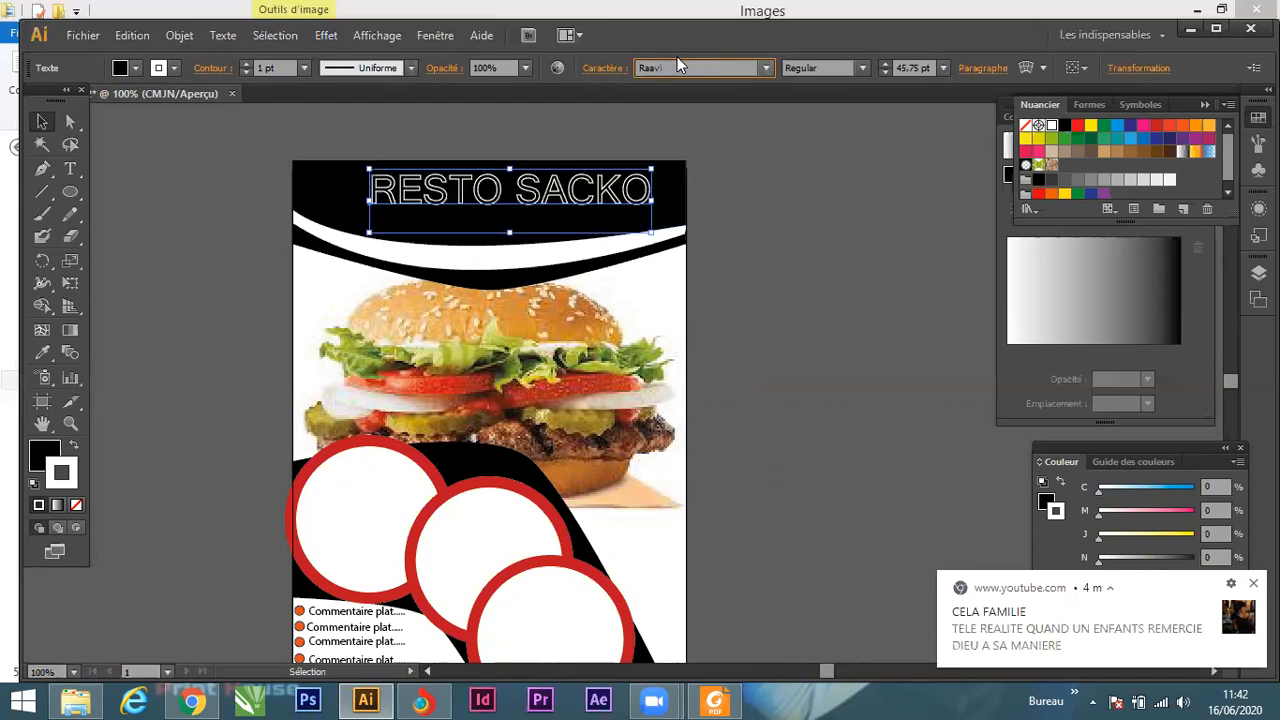
{"action": "key", "text": "Return"}
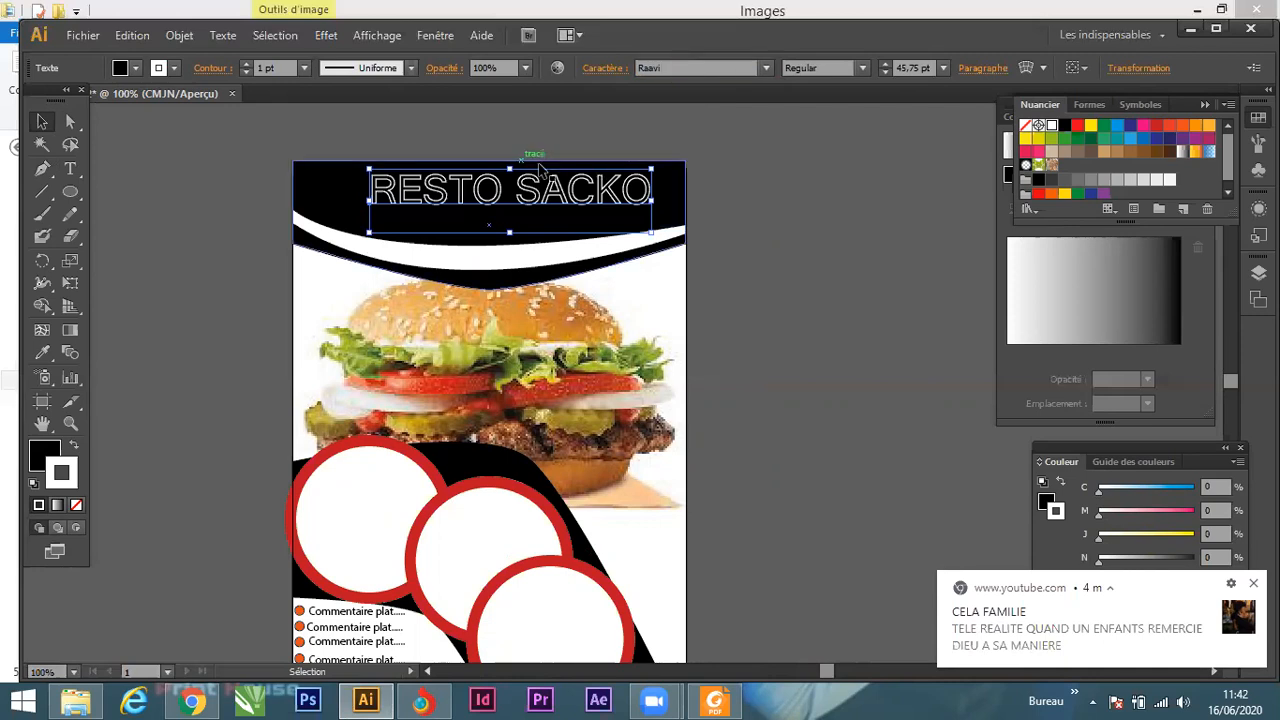
{"action": "mouse_move", "coordinate": [545, 200]}
{"action": "left_mouse_down"}
{"action": "mouse_move", "coordinate": [530, 206]}
{"action": "mouse_move", "coordinate": [540, 201]}
{"action": "left_mouse_up"}
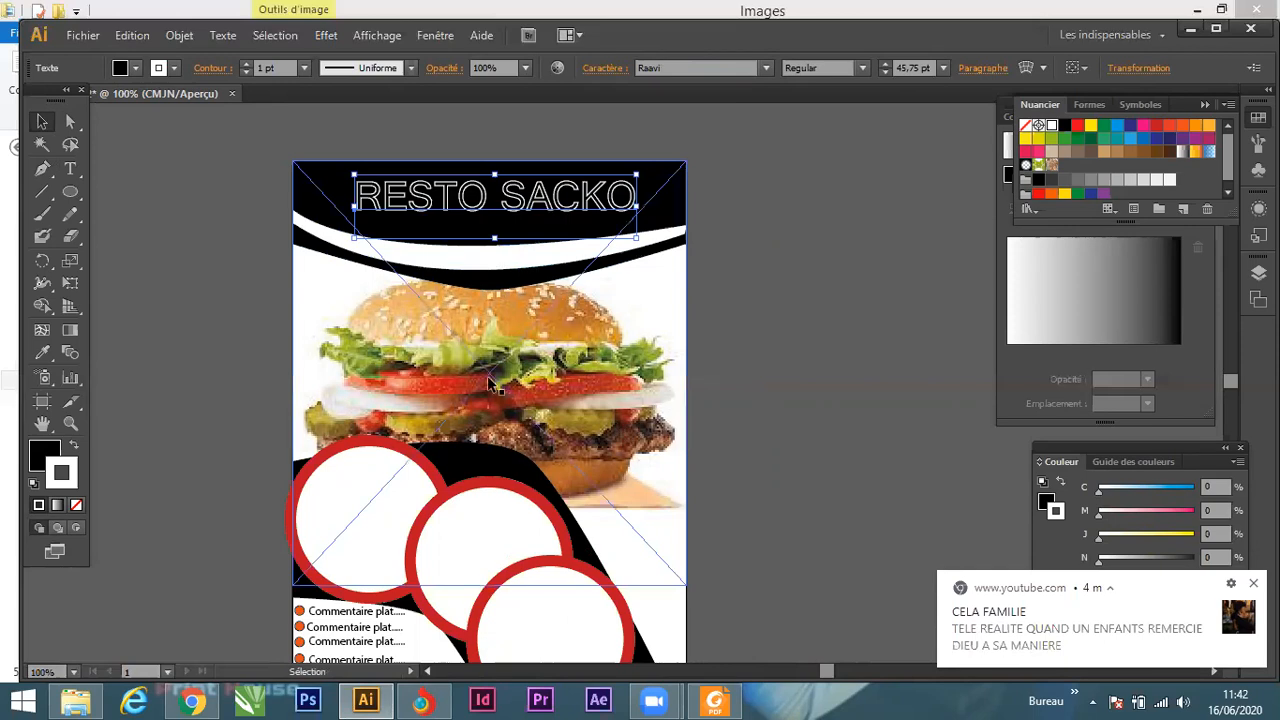
Fill the "RESTO SACKO" title with white.
{"action": "left_click", "coordinate": [46, 453]}
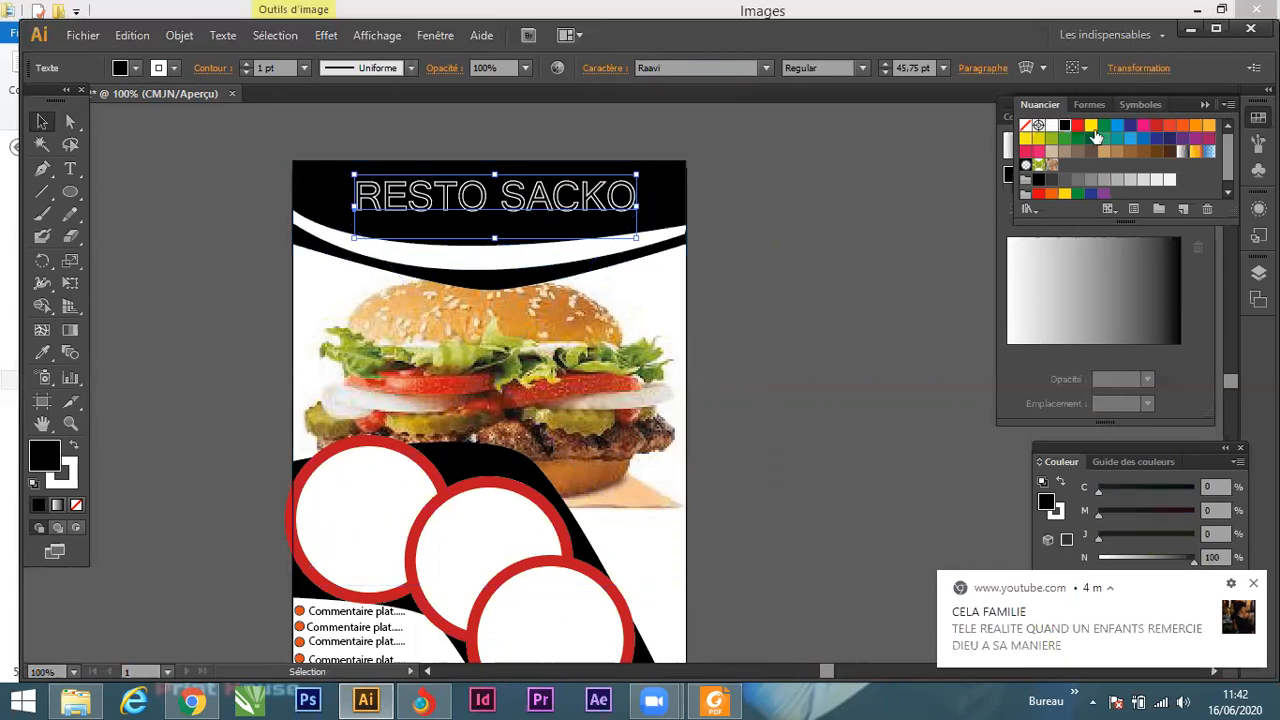
{"action": "left_click_drag", "start_coordinate": [1053, 131], "coordinate": [1035, 145]}
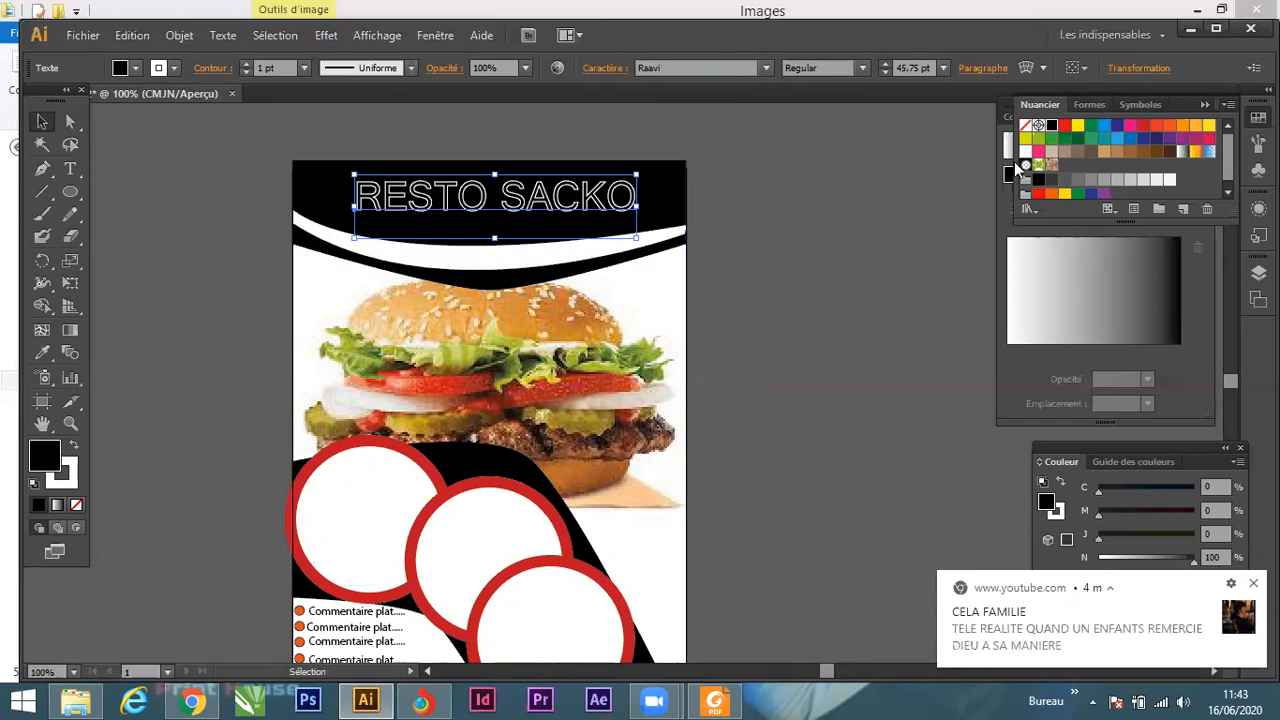
{"action": "left_click", "coordinate": [1025, 151]}
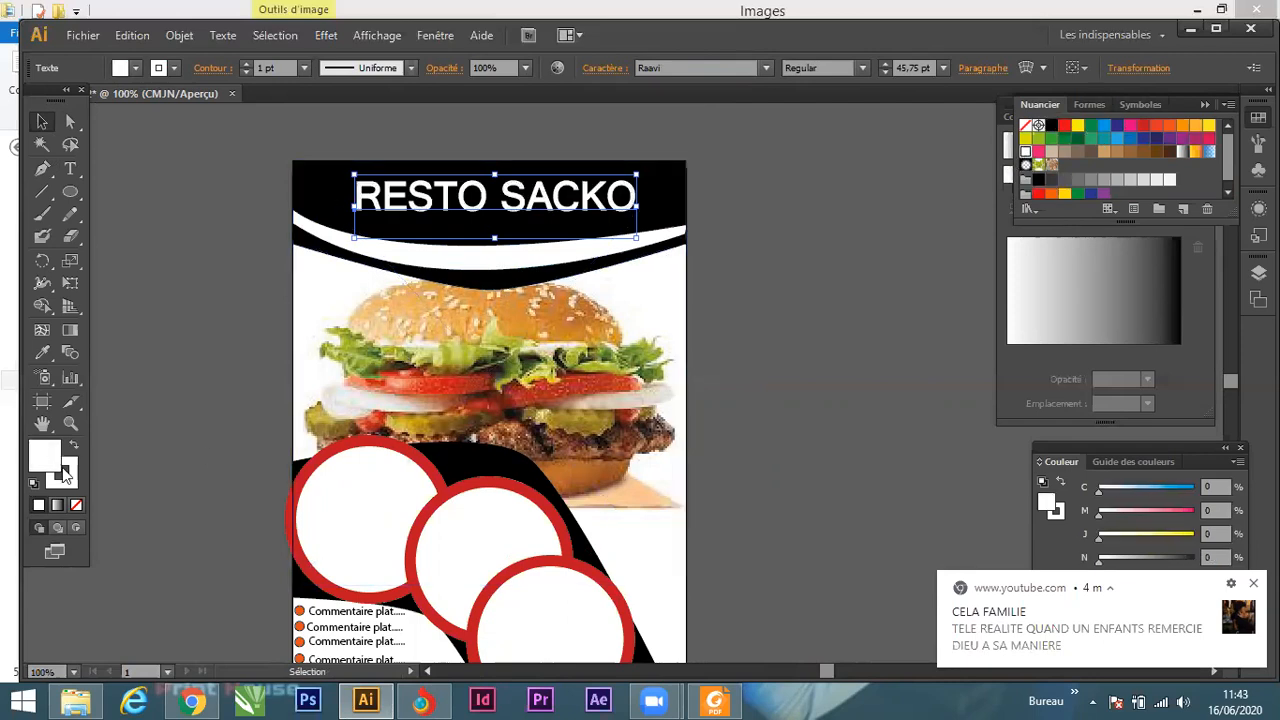
Try a red outline on the "RESTO SACKO" title and set the outline back to white.
{"action": "key", "text": "x"}
{"action": "left_click", "coordinate": [1143, 125]}
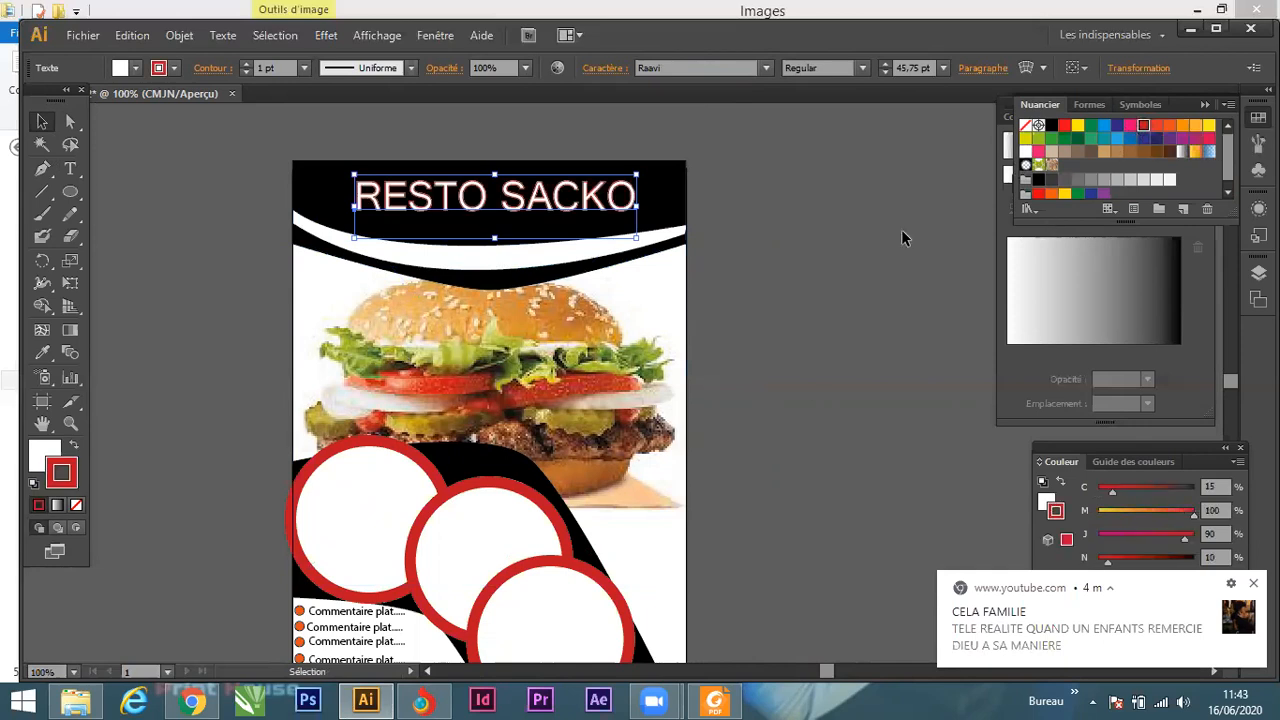
{"action": "left_click", "coordinate": [778, 344]}
{"action": "left_click", "coordinate": [571, 200]}
{"action": "left_click", "coordinate": [1025, 151]}
{"action": "left_click", "coordinate": [768, 248]}
Nudge the leftmost red-outlined circle right until it sits inside the page edge, and deselect it.
{"action": "scroll", "coordinate": [691, 229], "scroll_direction": "down", "scroll_amount": 3}
{"action": "scroll", "coordinate": [650, 320], "scroll_direction": "up", "scroll_amount": 1}
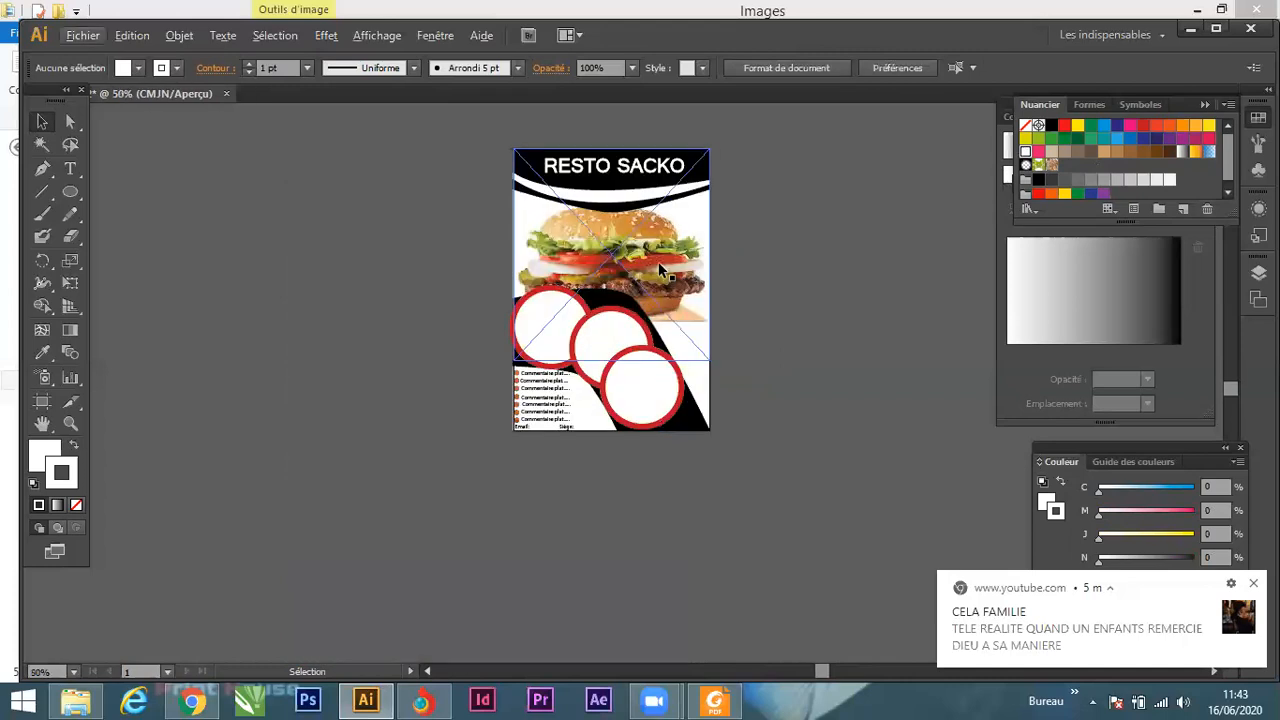
{"action": "key", "text": "alt"}
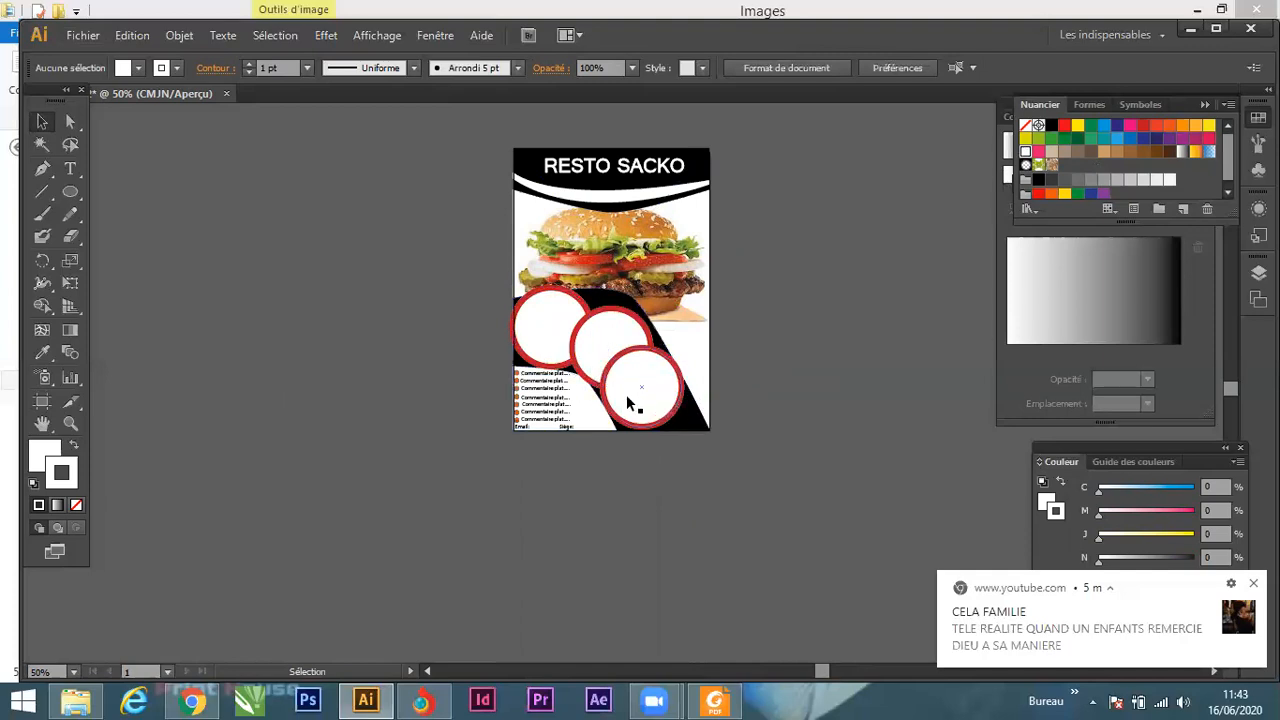
{"action": "scroll", "coordinate": [596, 350], "scroll_direction": "up", "scroll_amount": 2}
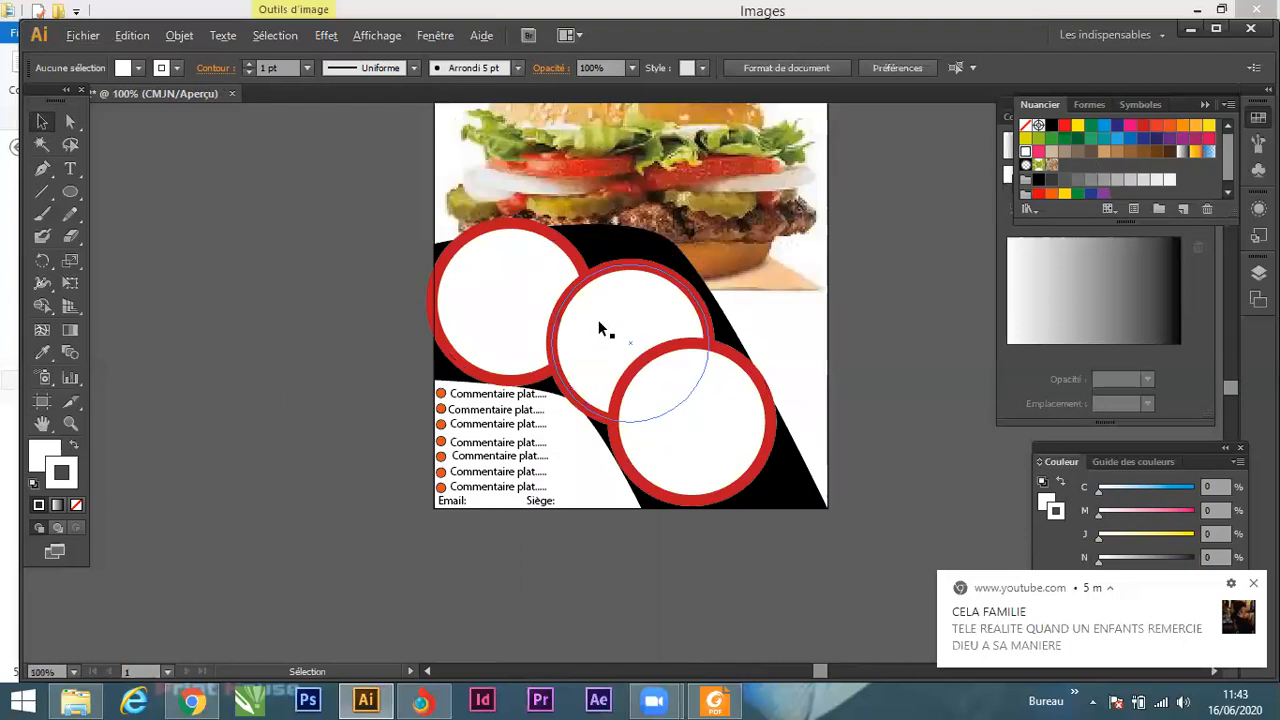
{"action": "left_click", "coordinate": [537, 279]}
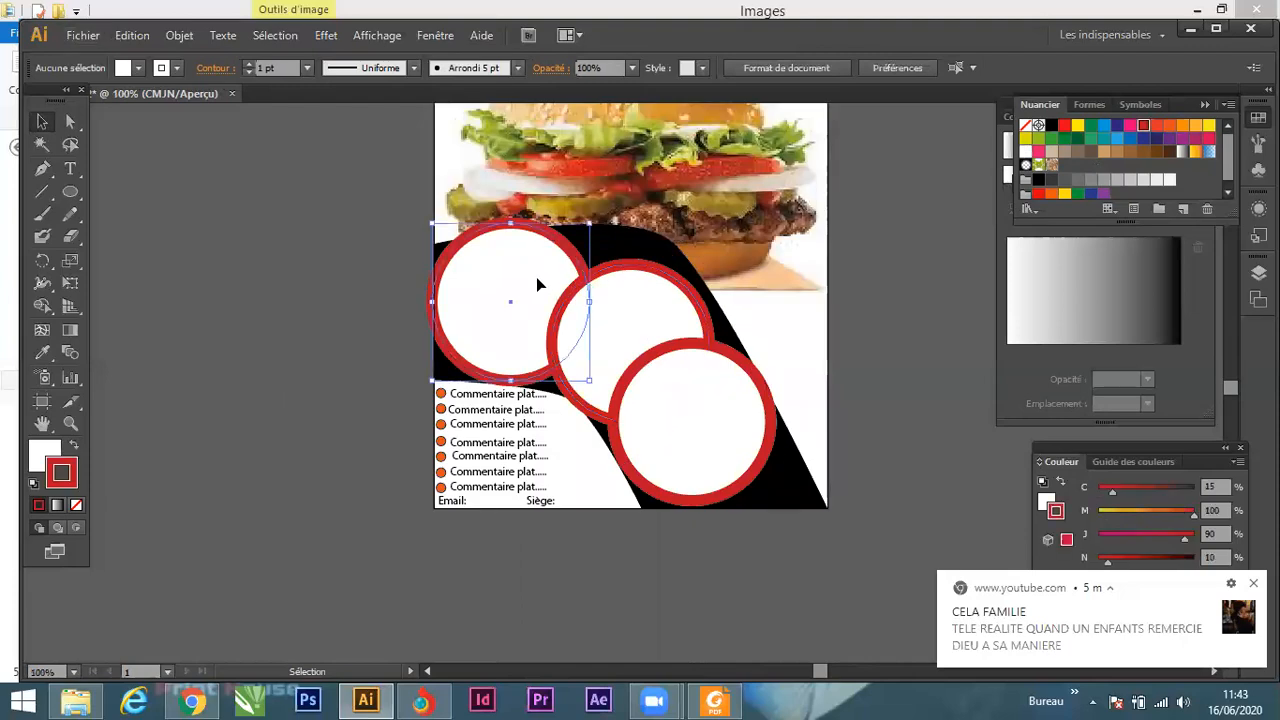
{"action": "key", "text": "Right"}
{"action": "key", "text": "Right"}
{"action": "key", "text": "Right"}
{"action": "key", "text": "Right"}
{"action": "key", "text": "Right"}
{"action": "key", "text": "Right"}
{"action": "key", "text": "Right"}
{"action": "key", "text": "Right"}
{"action": "key", "text": "Right"}
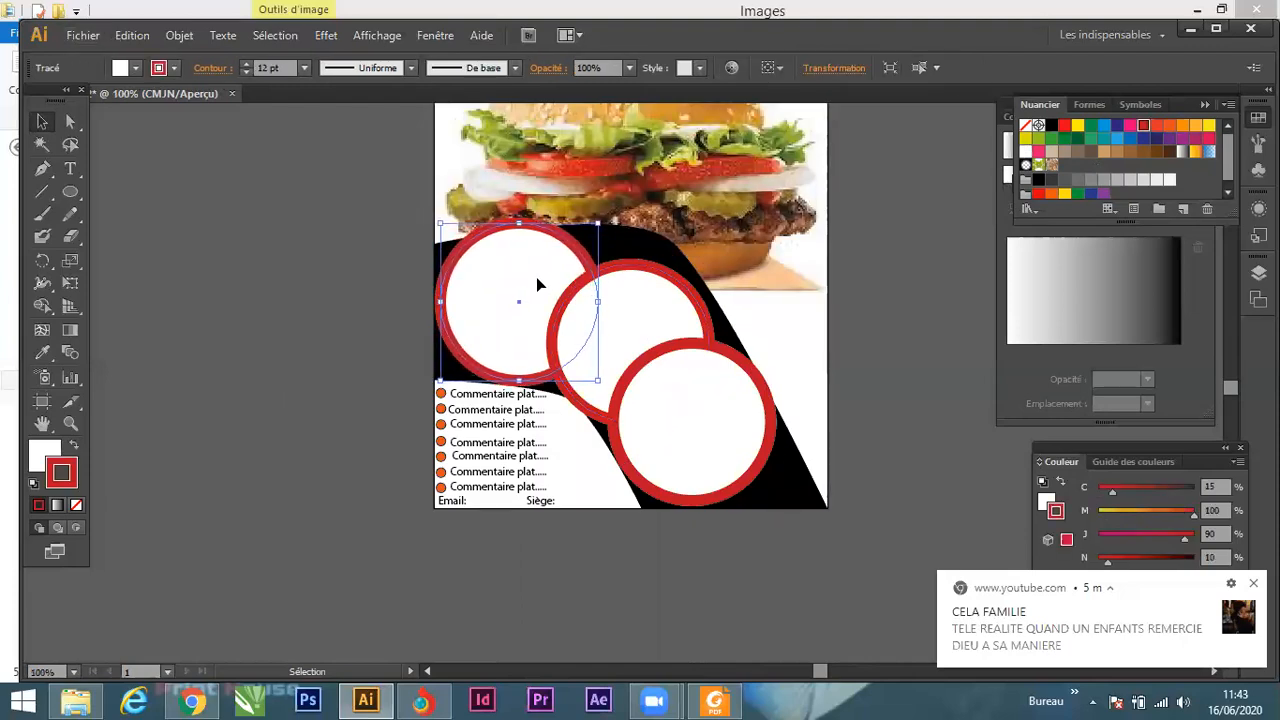
{"action": "left_click", "coordinate": [366, 490]}
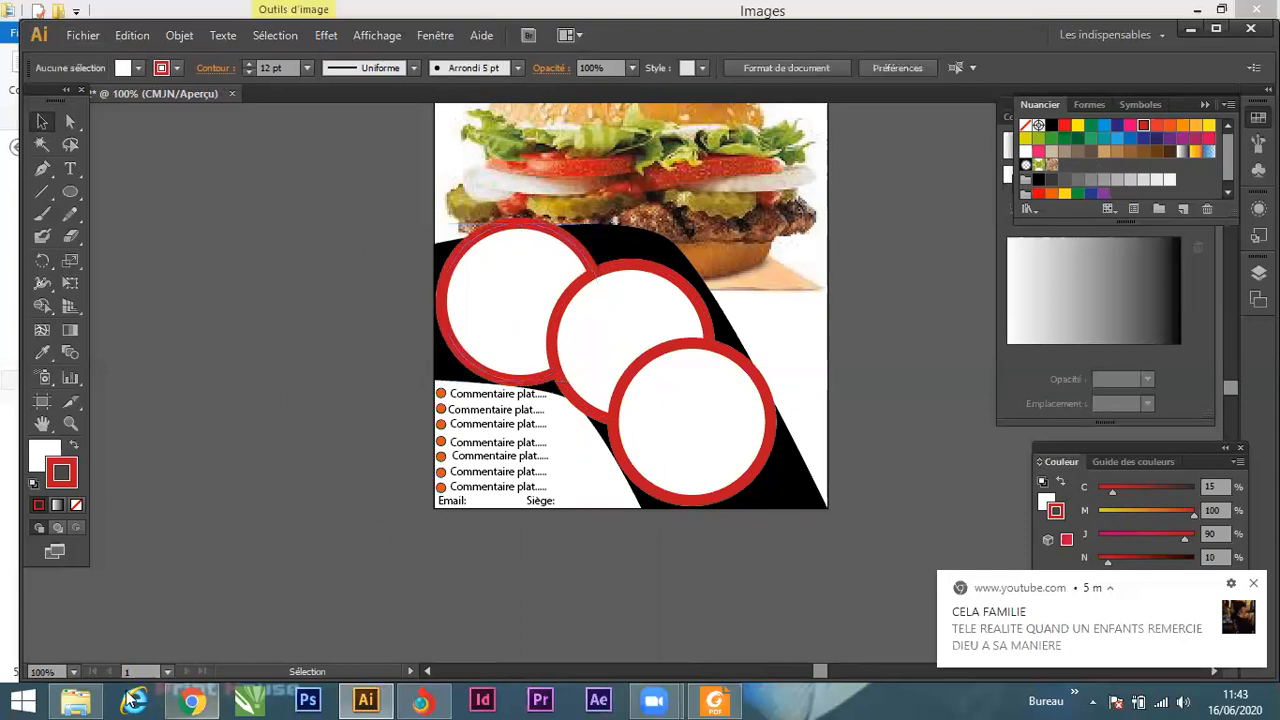
Bring the fries photo "images (2)" from the Images folder into the Illustrator document and place it left of the page.
{"action": "left_click", "coordinate": [97, 699]}
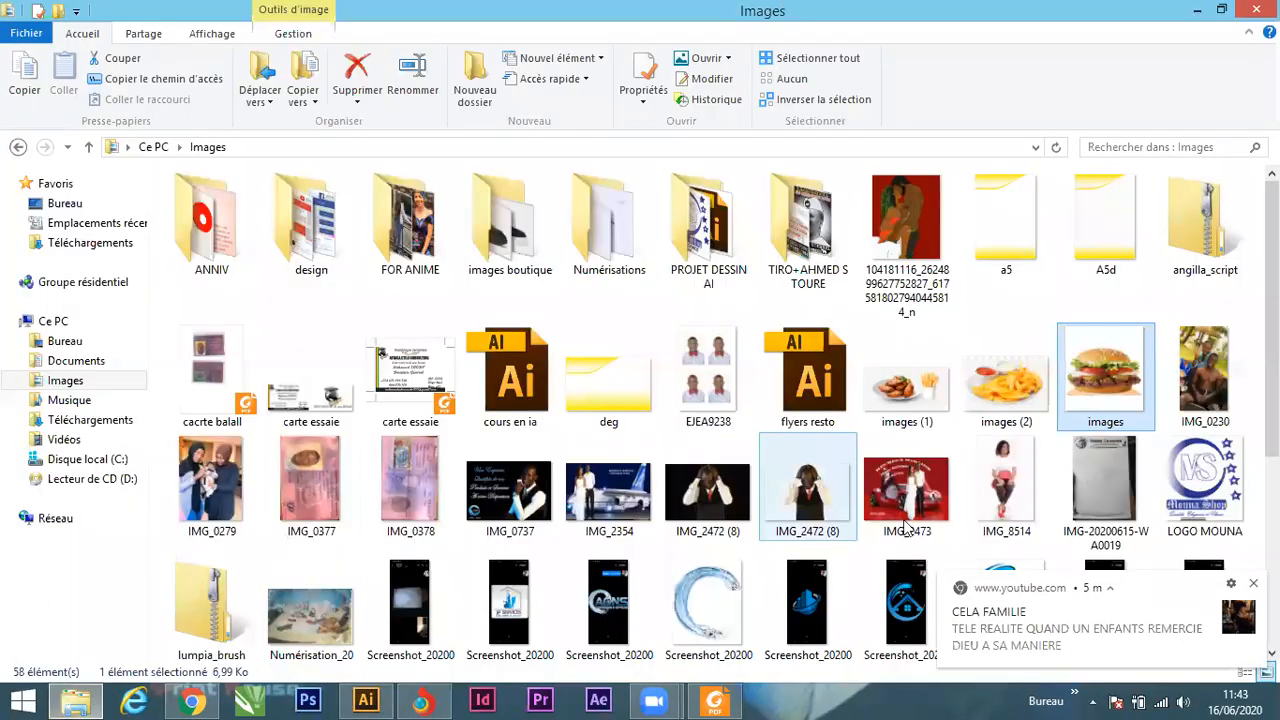
{"action": "left_click", "coordinate": [1008, 390]}
{"action": "left_click_drag", "start_coordinate": [1008, 390], "coordinate": [309, 434]}
{"action": "left_click_drag", "start_coordinate": [368, 392], "coordinate": [268, 419]}
{"action": "key", "text": "Delete"}
Move the leftmost red-outlined circle onto the middle of the fries photo and bring it to the front.
{"action": "left_click", "coordinate": [487, 299]}
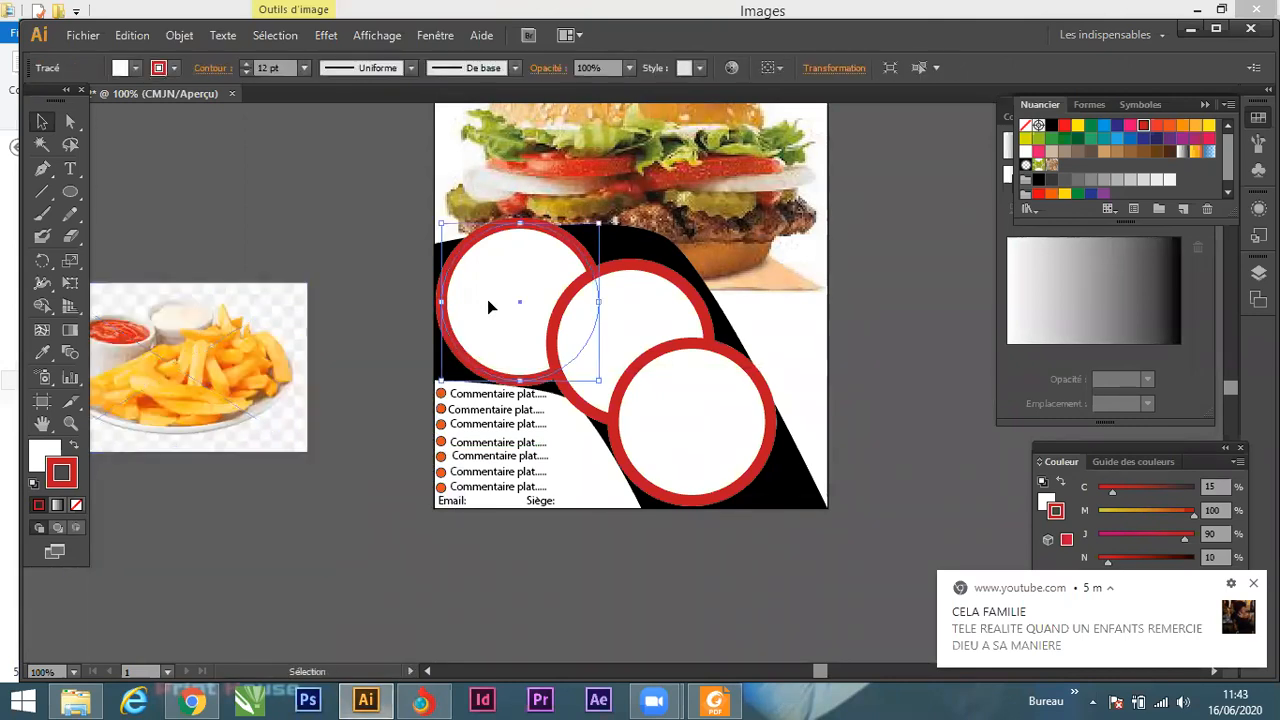
{"action": "left_click_drag", "start_coordinate": [498, 302], "coordinate": [154, 372]}
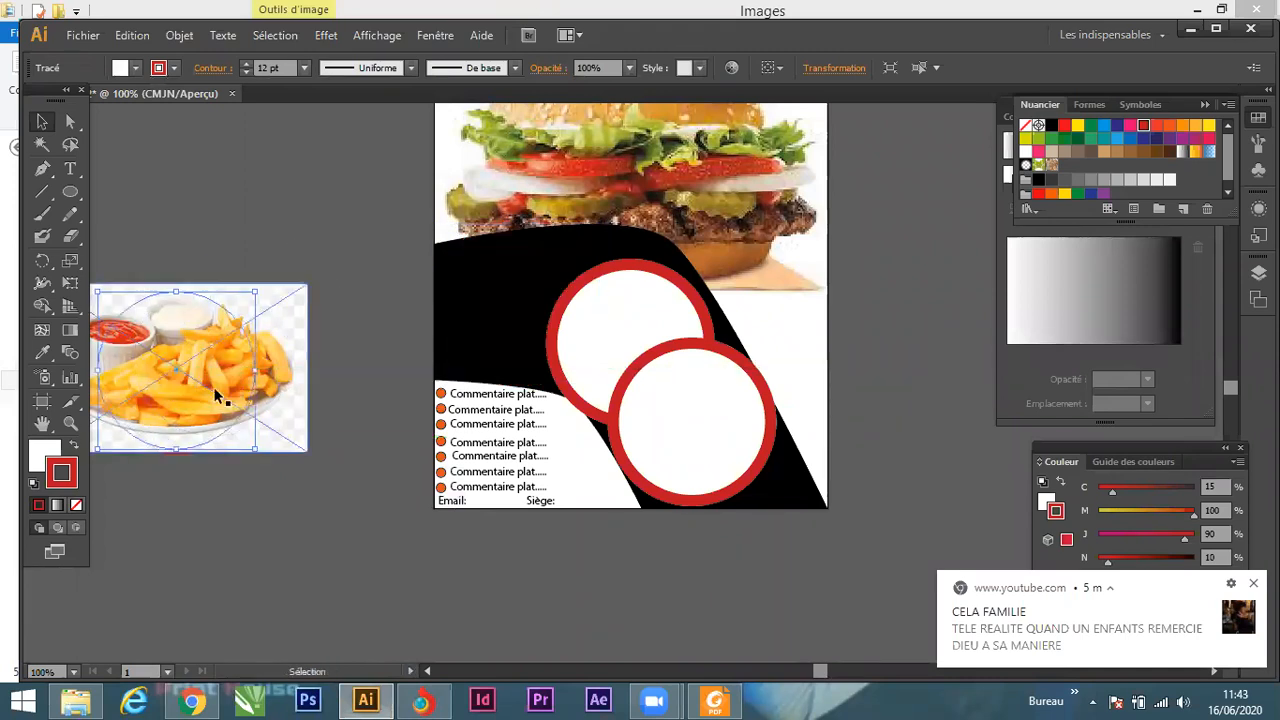
{"action": "scroll", "coordinate": [404, 445], "scroll_direction": "down", "scroll_amount": 2}
{"action": "scroll", "coordinate": [279, 423], "scroll_direction": "up", "scroll_amount": 2}
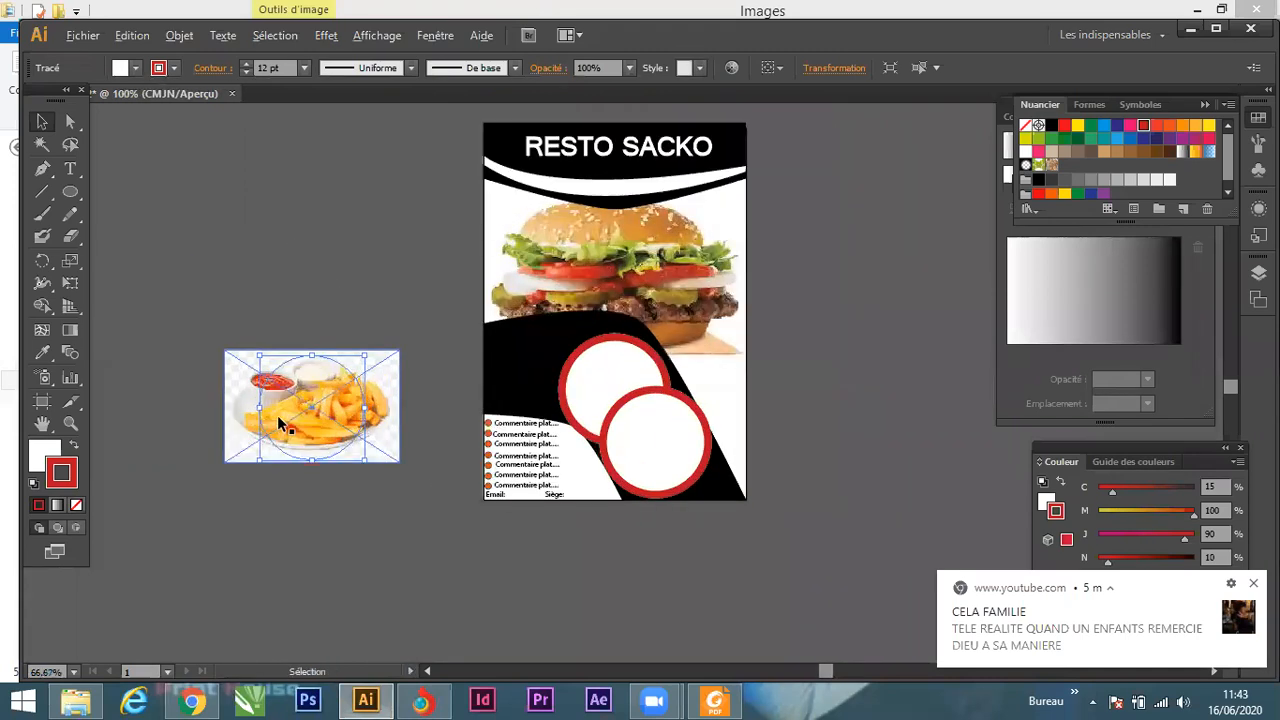
{"action": "scroll", "coordinate": [279, 423], "scroll_direction": "up", "scroll_amount": 1}
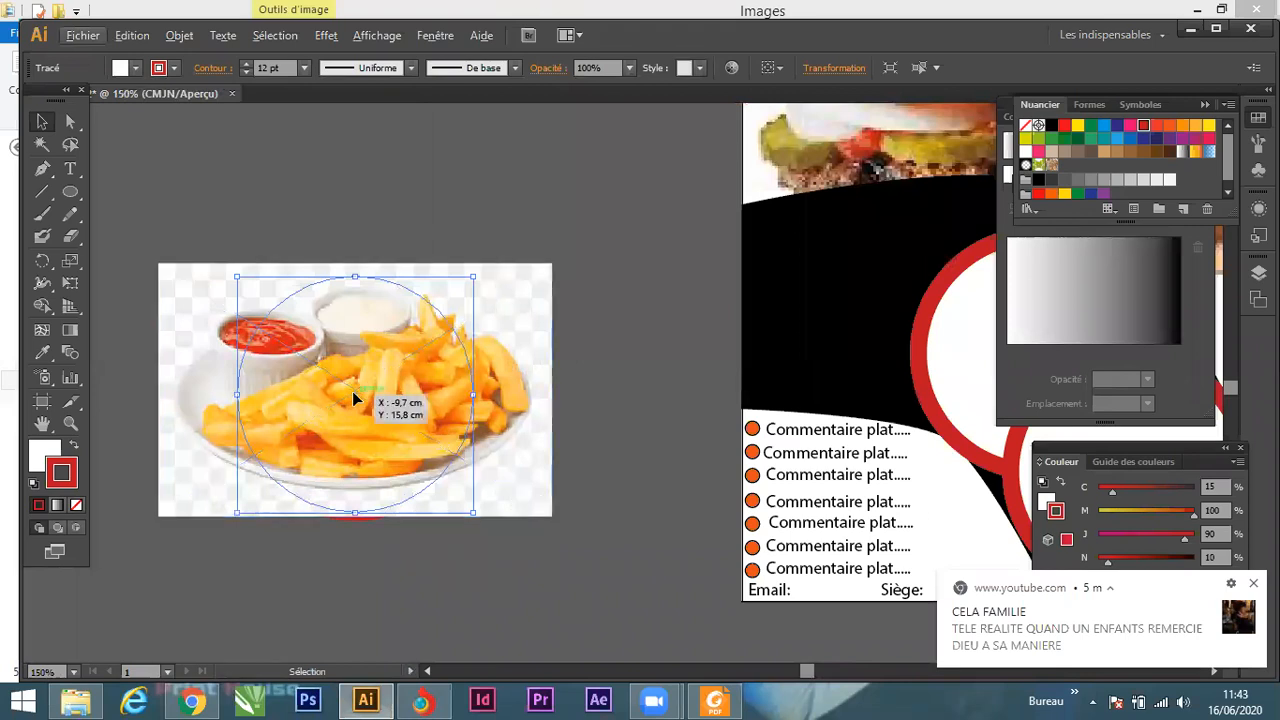
{"action": "right_click", "coordinate": [366, 519]}
{"action": "mouse_move", "coordinate": [480, 464]}
{"action": "mouse_move", "coordinate": [470, 490]}
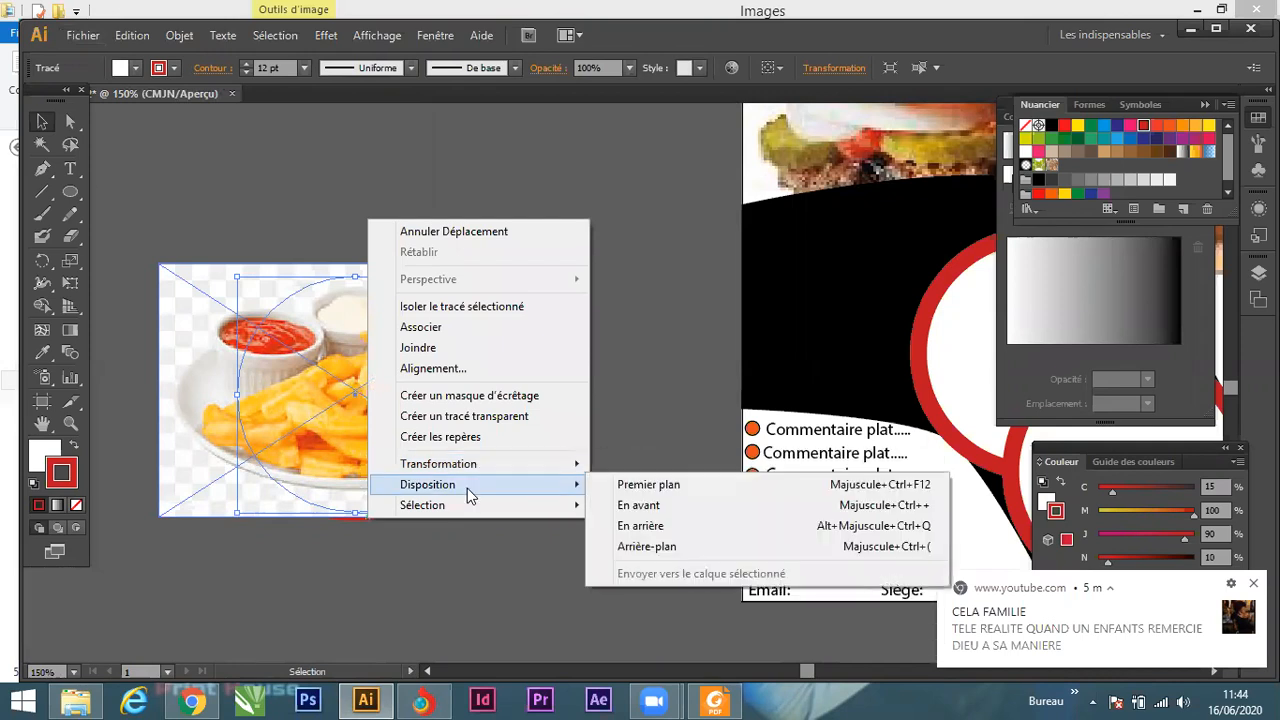
{"action": "left_click", "coordinate": [645, 488]}
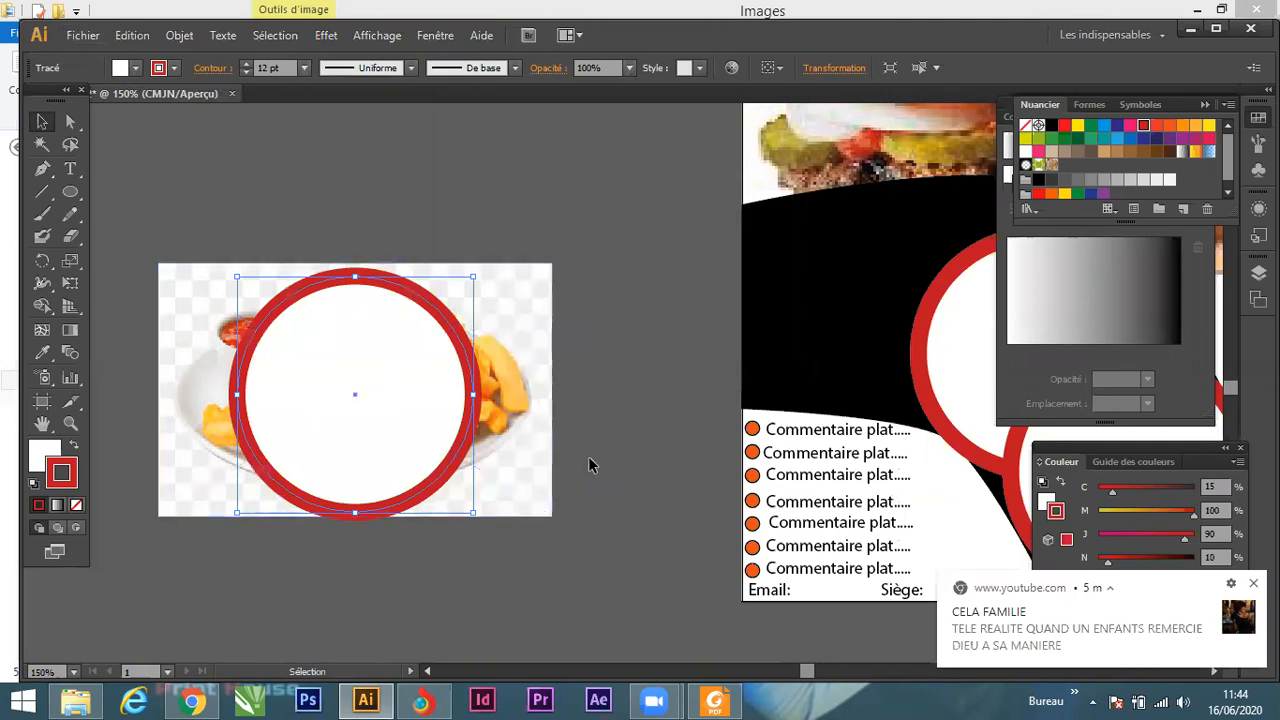
Clip the fries photo to the circle with a clipping mask and give the clipped group a red outline.
{"action": "left_click", "coordinate": [626, 570]}
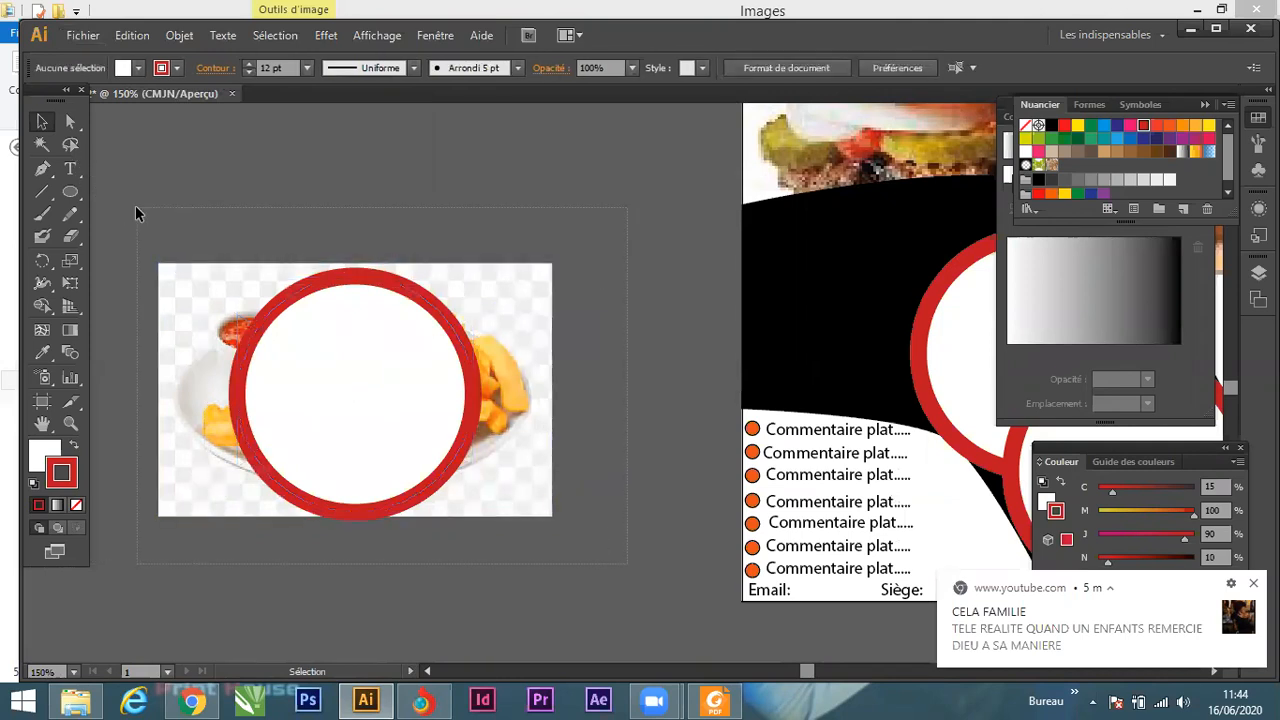
{"action": "left_click_drag", "start_coordinate": [137, 207], "coordinate": [271, 337]}
{"action": "right_click", "coordinate": [259, 360]}
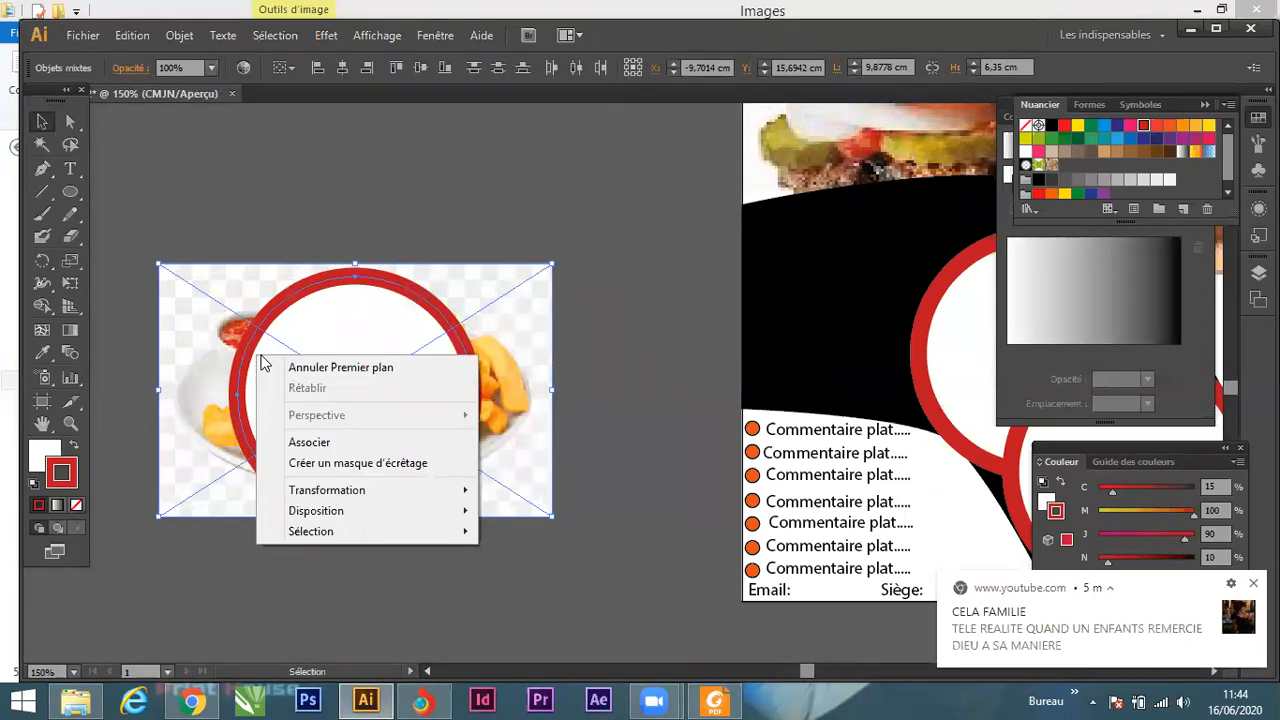
{"action": "left_click", "coordinate": [350, 463]}
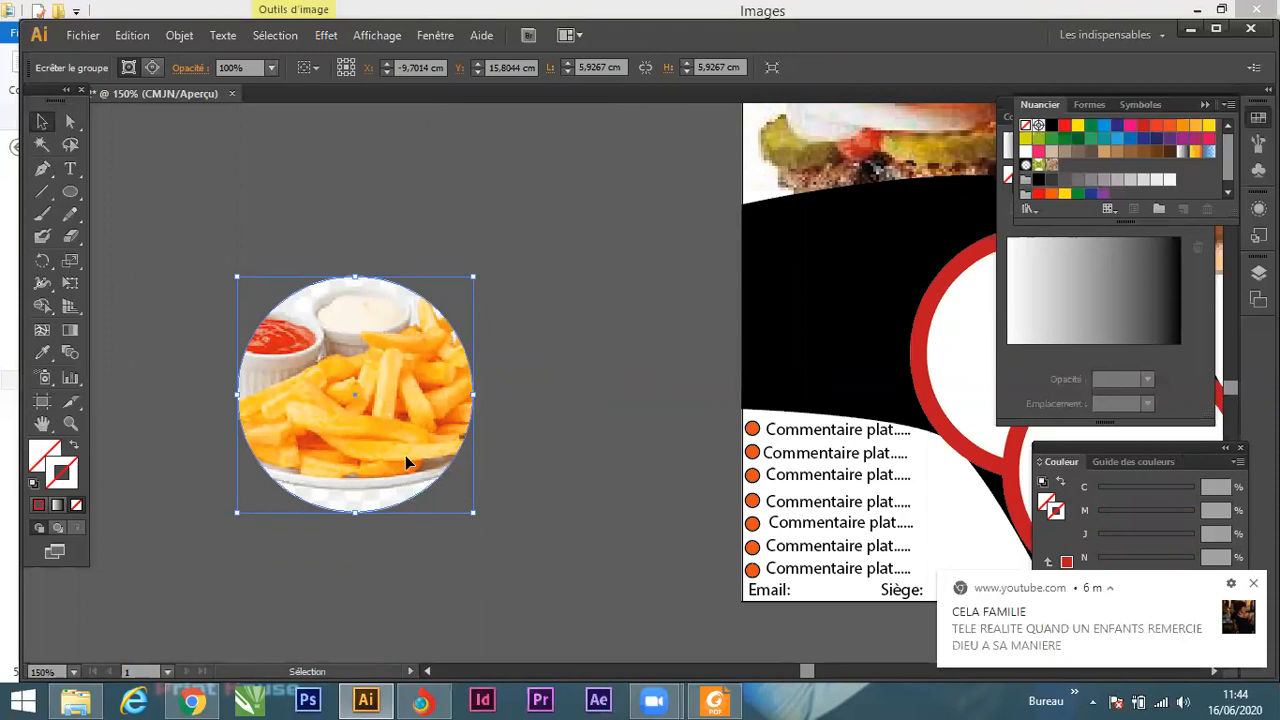
{"action": "left_click", "coordinate": [39, 503]}
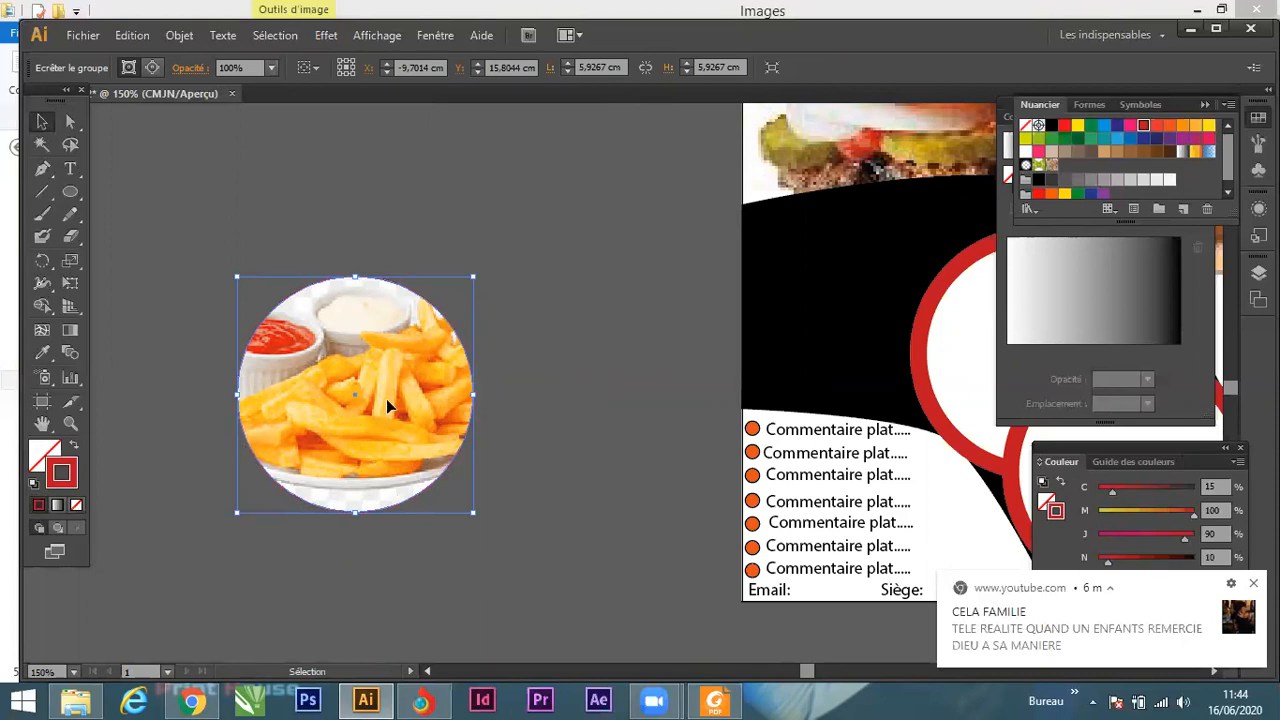
Isolate the clipped group and scale the fries photo from its centre so that it fills the circle.
{"action": "double_click", "coordinate": [431, 404]}
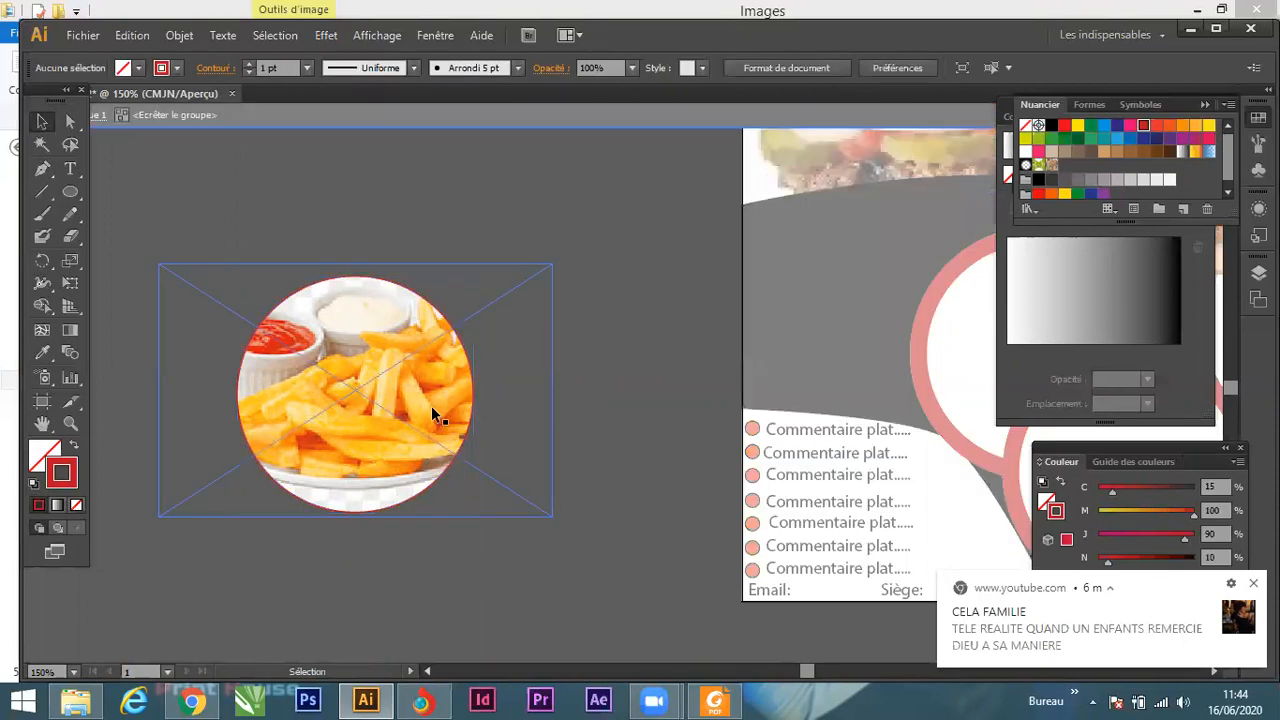
{"action": "left_click", "coordinate": [549, 256]}
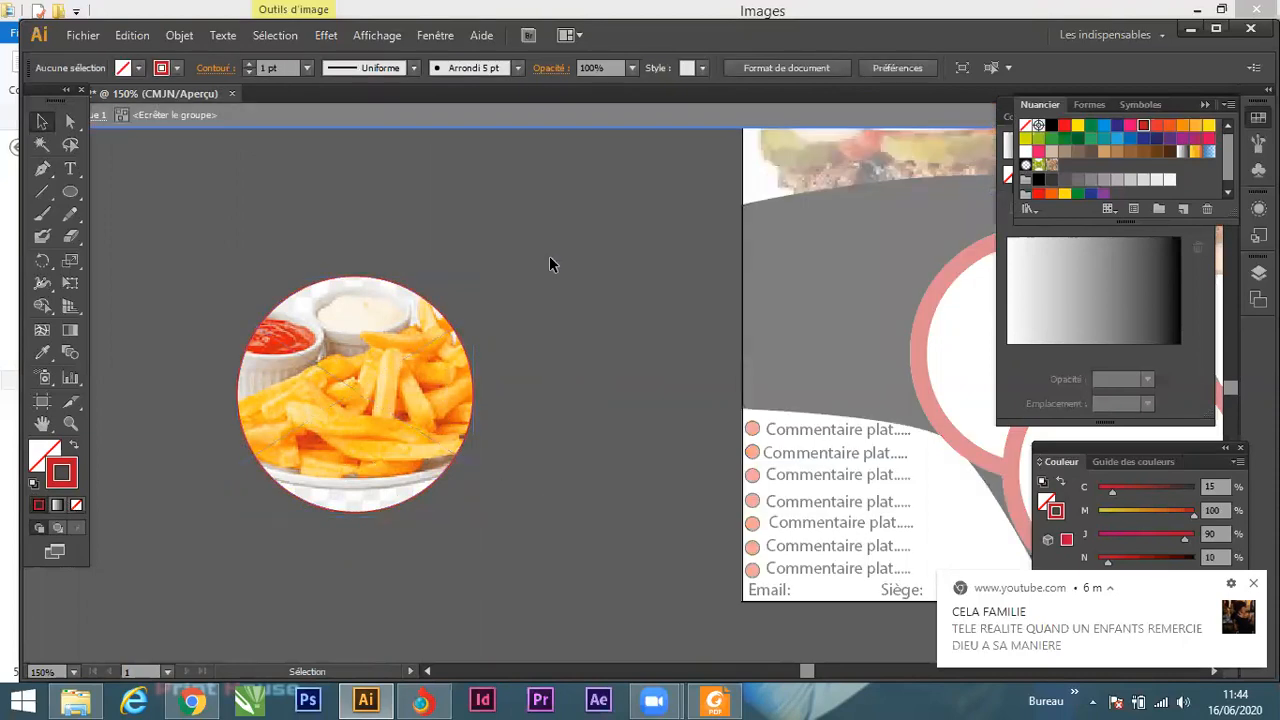
{"action": "left_click", "coordinate": [401, 357]}
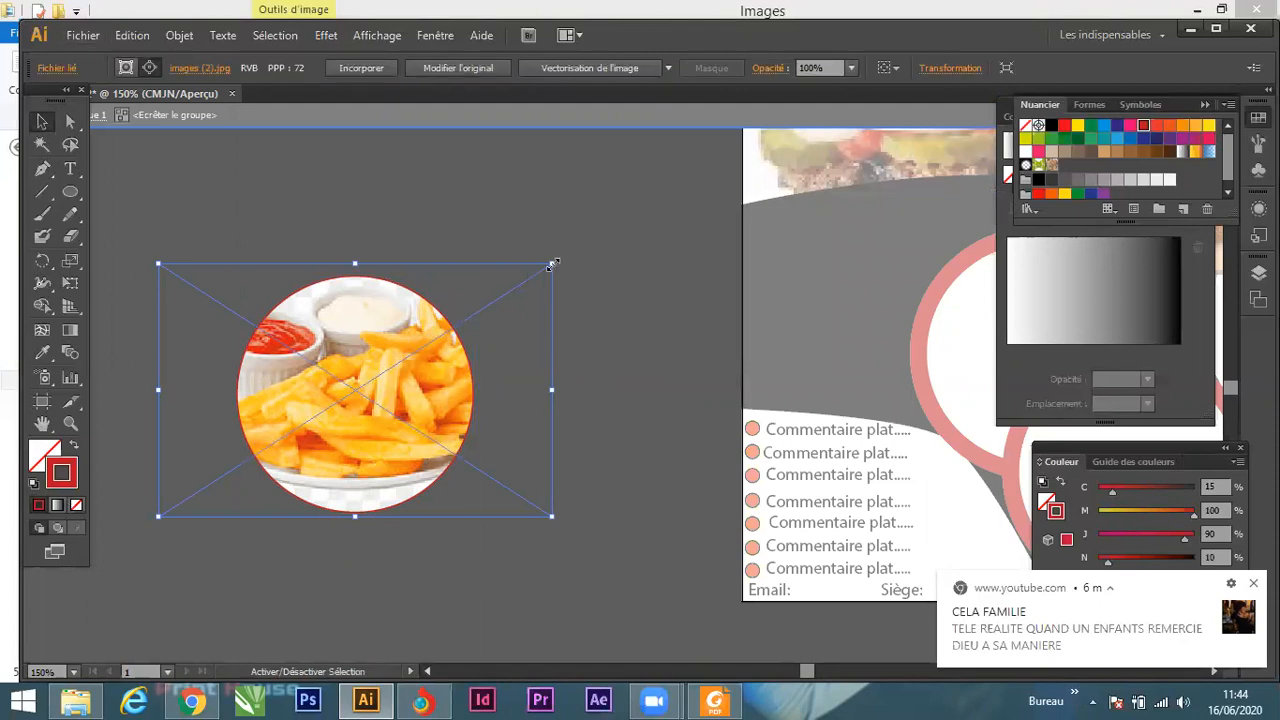
{"action": "mouse_move", "coordinate": [509, 299]}
{"action": "left_mouse_down"}
{"action": "mouse_move", "coordinate": [520, 292]}
{"action": "mouse_move", "coordinate": [497, 302]}
{"action": "left_mouse_up"}
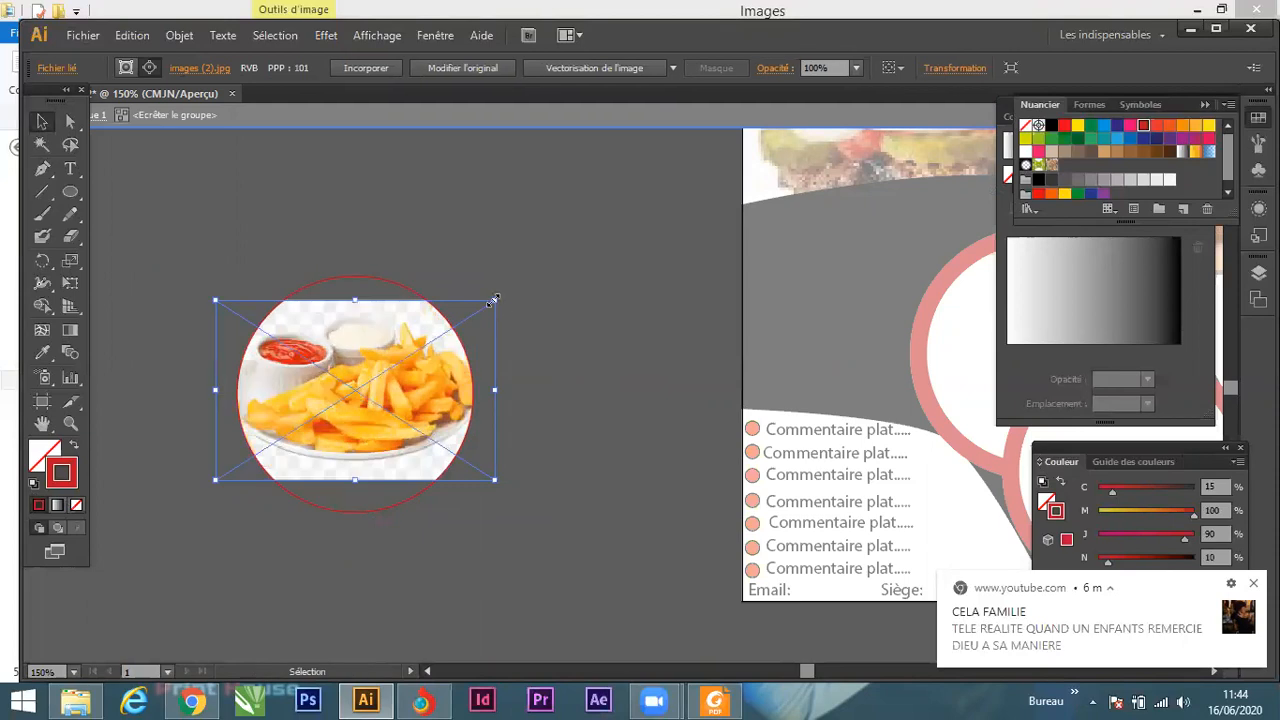
{"action": "left_click_drag", "start_coordinate": [495, 300], "coordinate": [543, 262]}
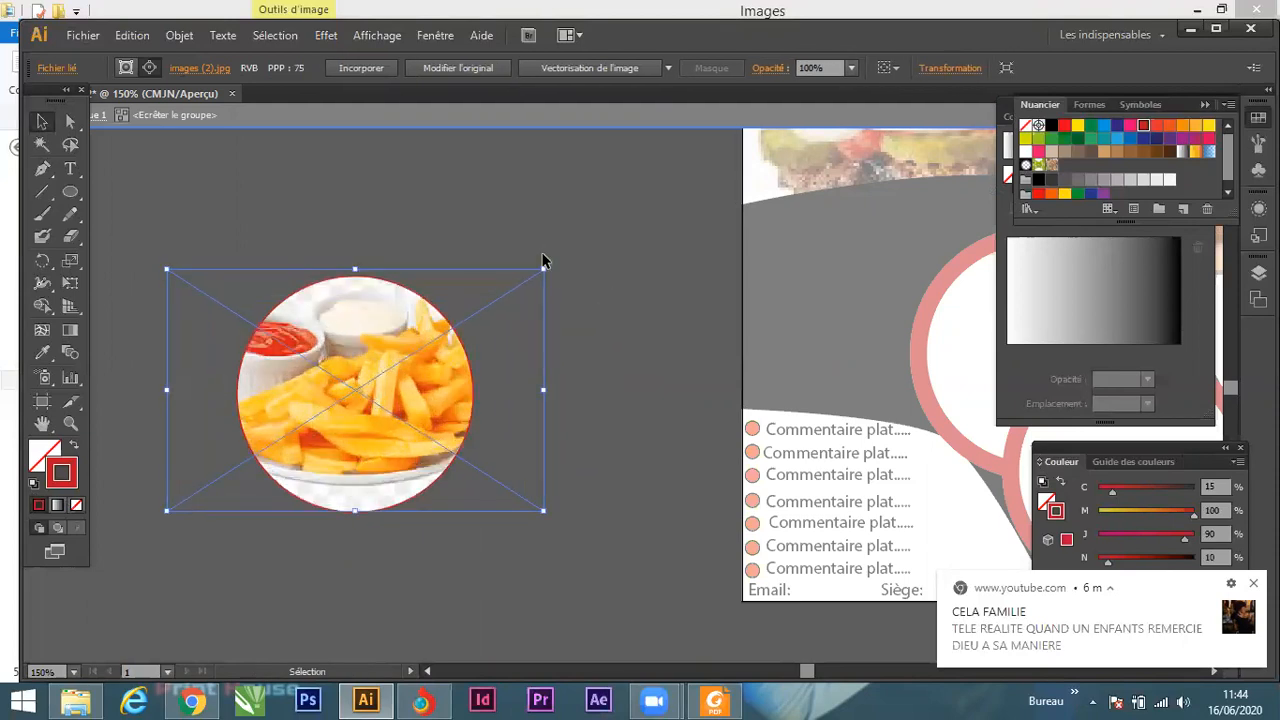
Select the clipping circle around the fries photo and set its outline weight to 9 pt.
{"action": "left_click", "coordinate": [510, 237]}
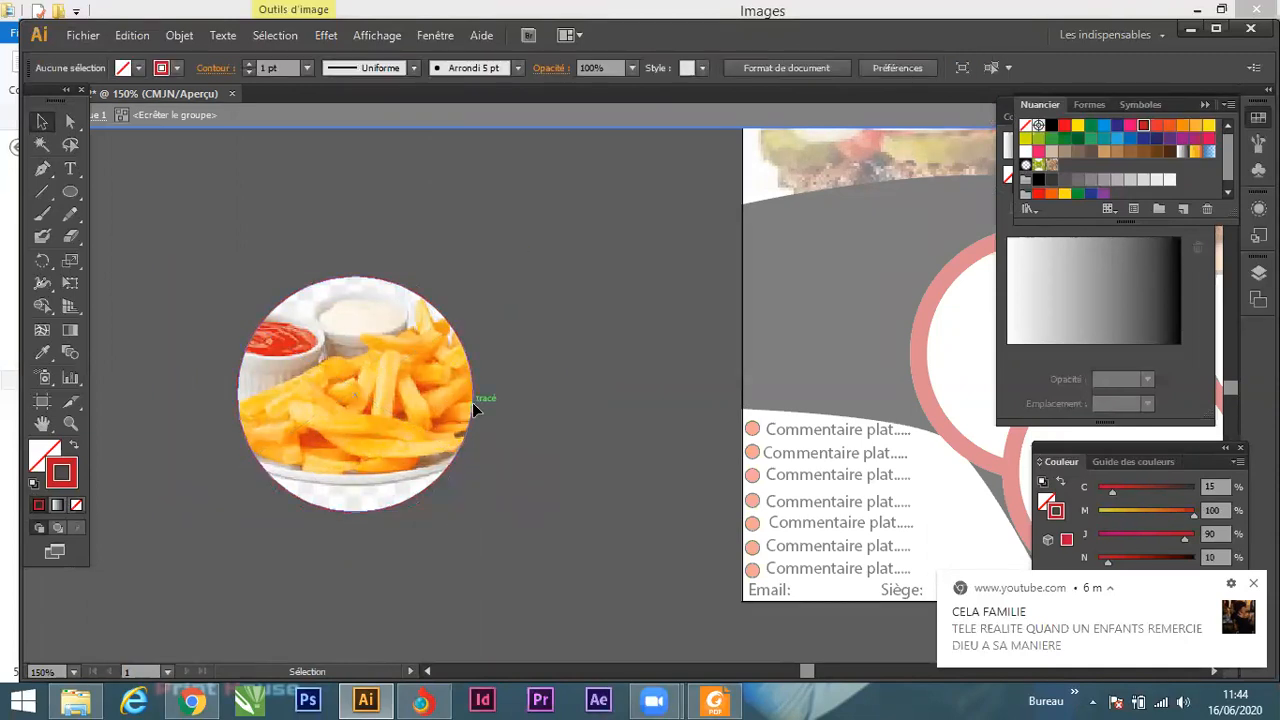
{"action": "left_click", "coordinate": [472, 402]}
{"action": "left_click", "coordinate": [358, 67]}
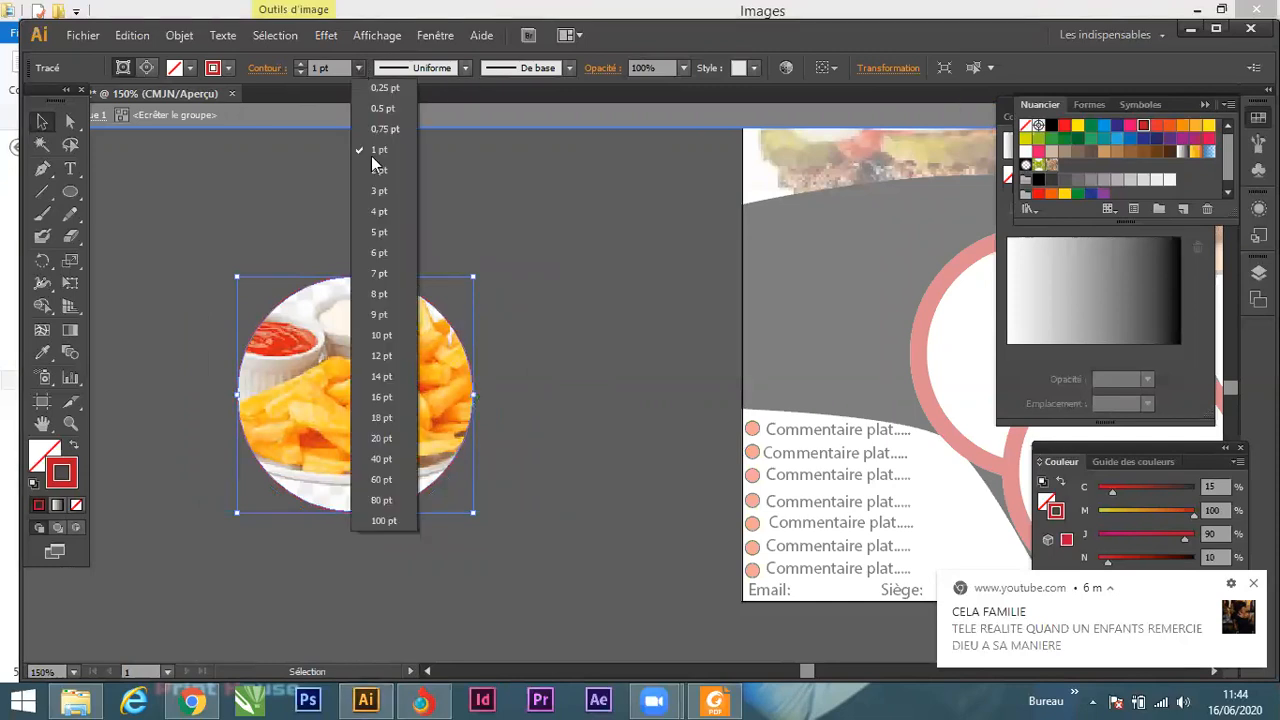
{"action": "left_click", "coordinate": [394, 352]}
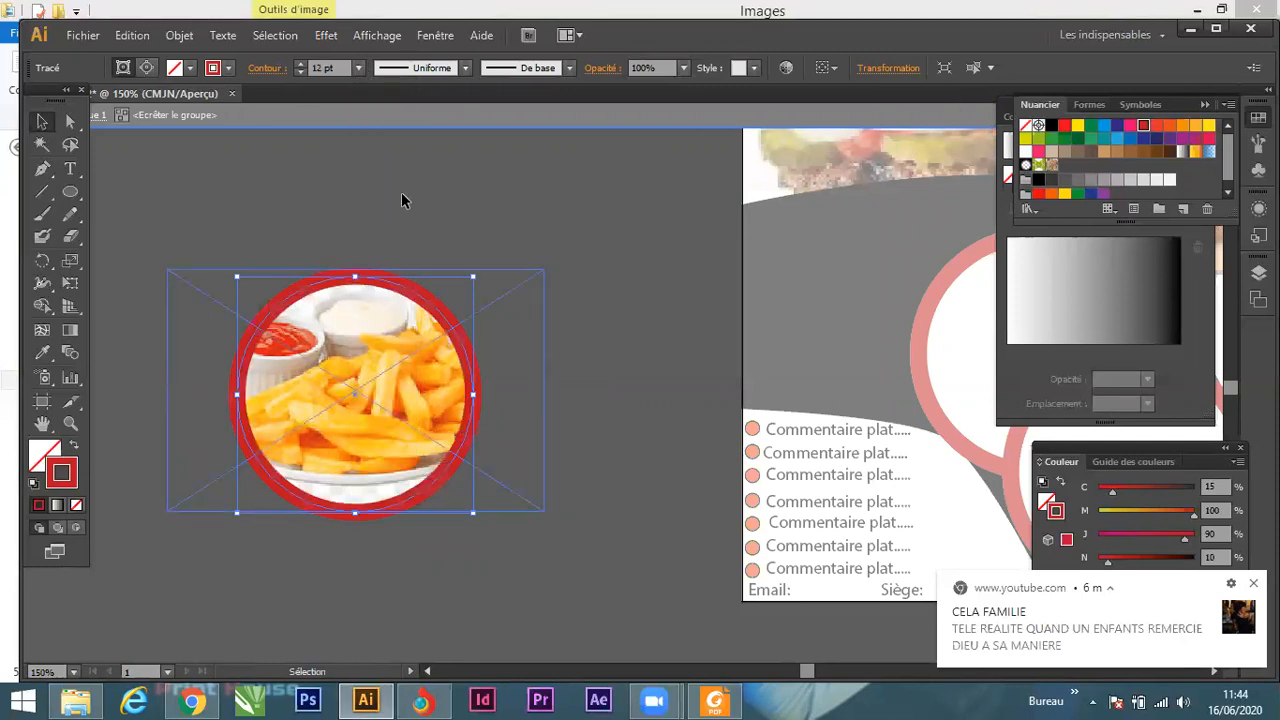
{"action": "left_click", "coordinate": [358, 67]}
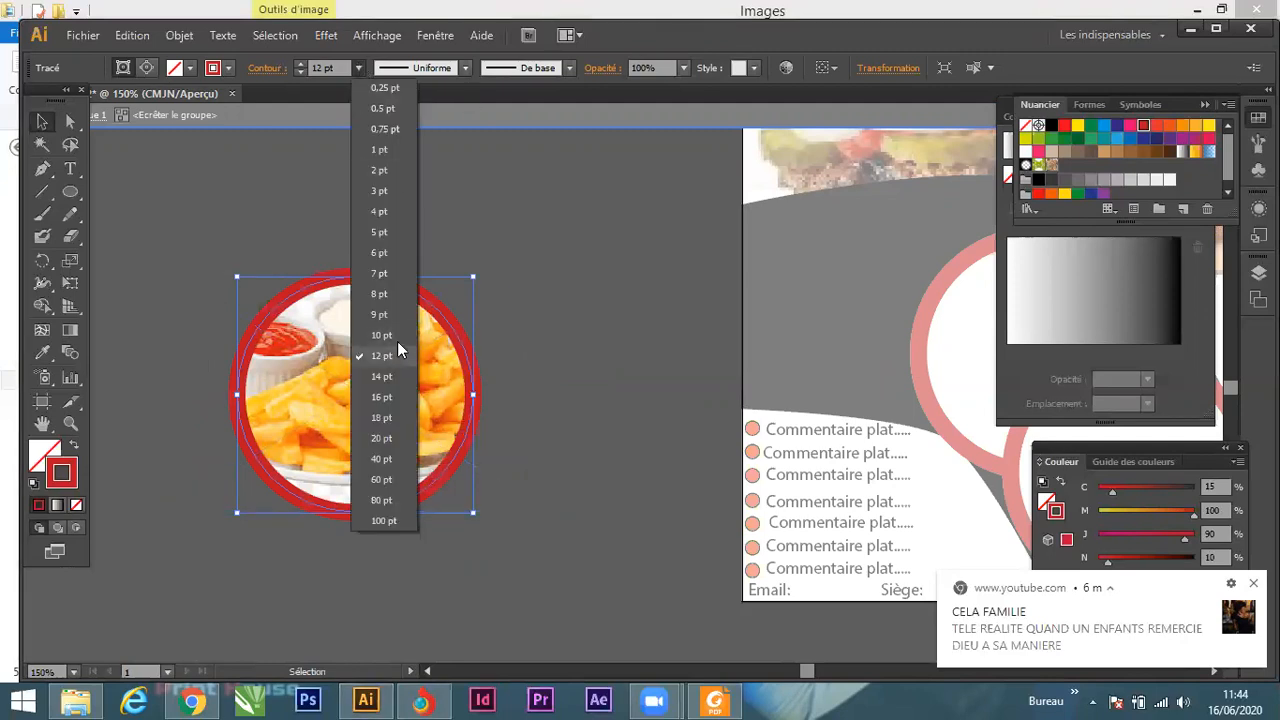
{"action": "left_click", "coordinate": [397, 341]}
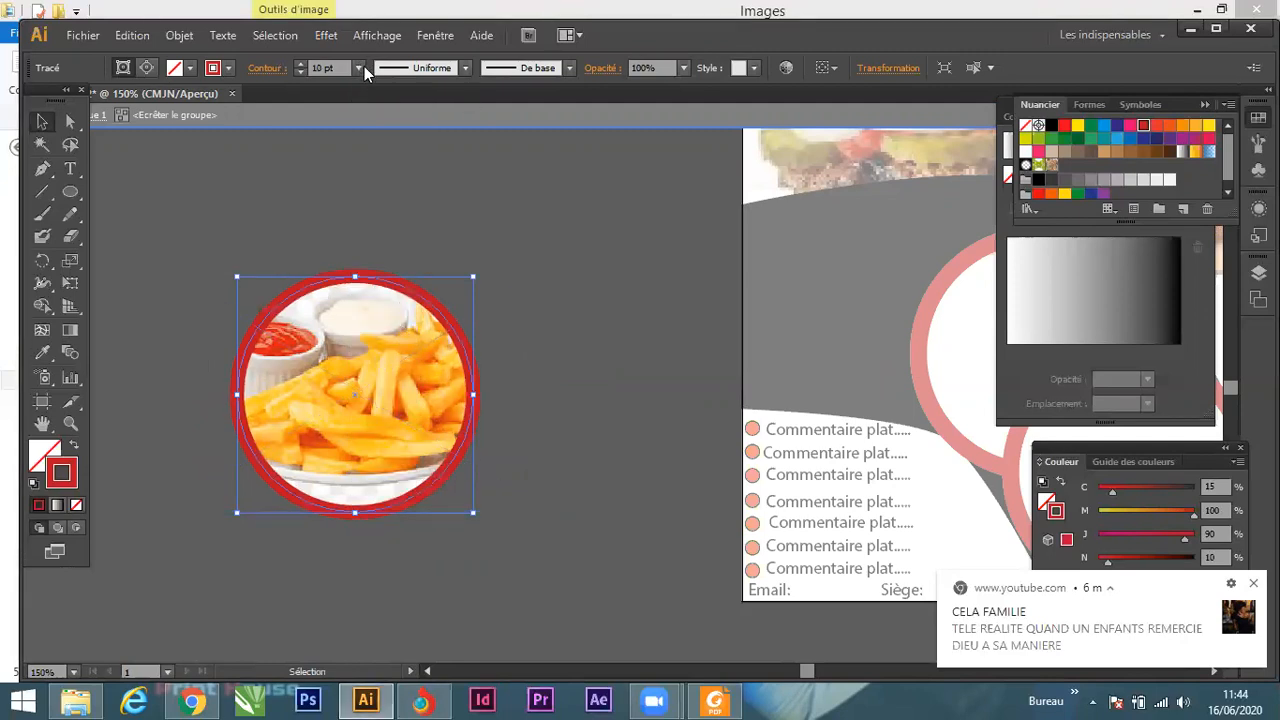
{"action": "left_click", "coordinate": [359, 67]}
{"action": "left_click", "coordinate": [380, 314]}
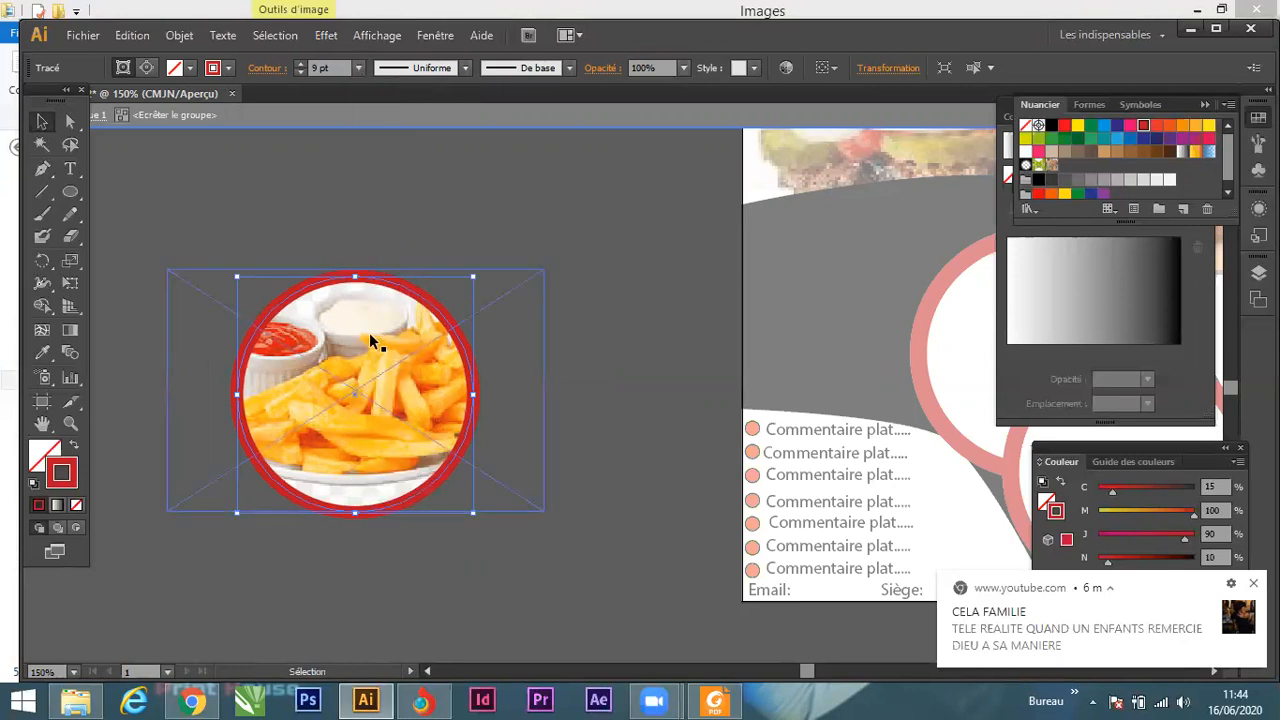
Move the clipped fries circle onto the left end of the black band and scale it from its centre to about 5.5 cm.
{"action": "key", "text": "ctrl+minus"}
{"action": "key", "text": "ctrl+minus"}
{"action": "key", "text": "ctrl+minus"}
{"action": "left_click", "coordinate": [476, 267]}
{"action": "left_click_drag", "start_coordinate": [396, 347], "coordinate": [530, 322]}
{"action": "key", "text": "ctrl+plus"}
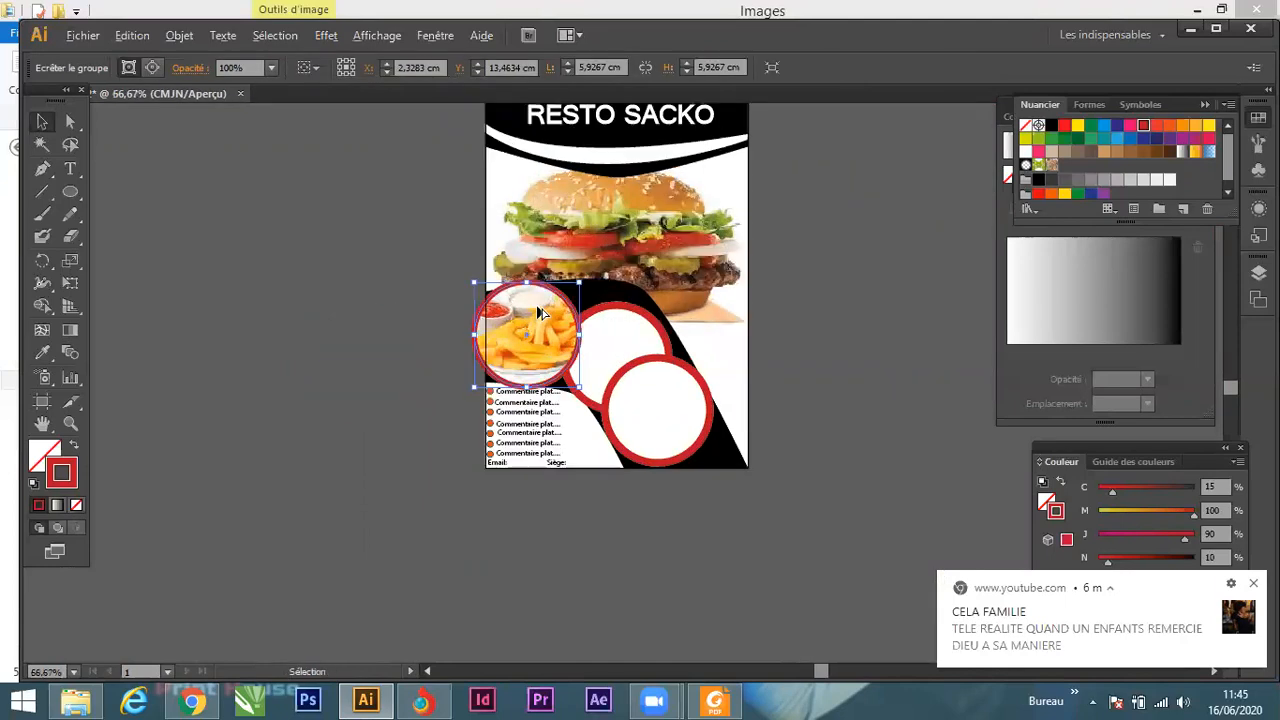
{"action": "key", "text": "ctrl+plus"}
{"action": "key", "text": "ctrl+plus"}
{"action": "key", "text": "ctrl+plus"}
{"action": "left_click_drag", "start_coordinate": [531, 325], "coordinate": [555, 337]}
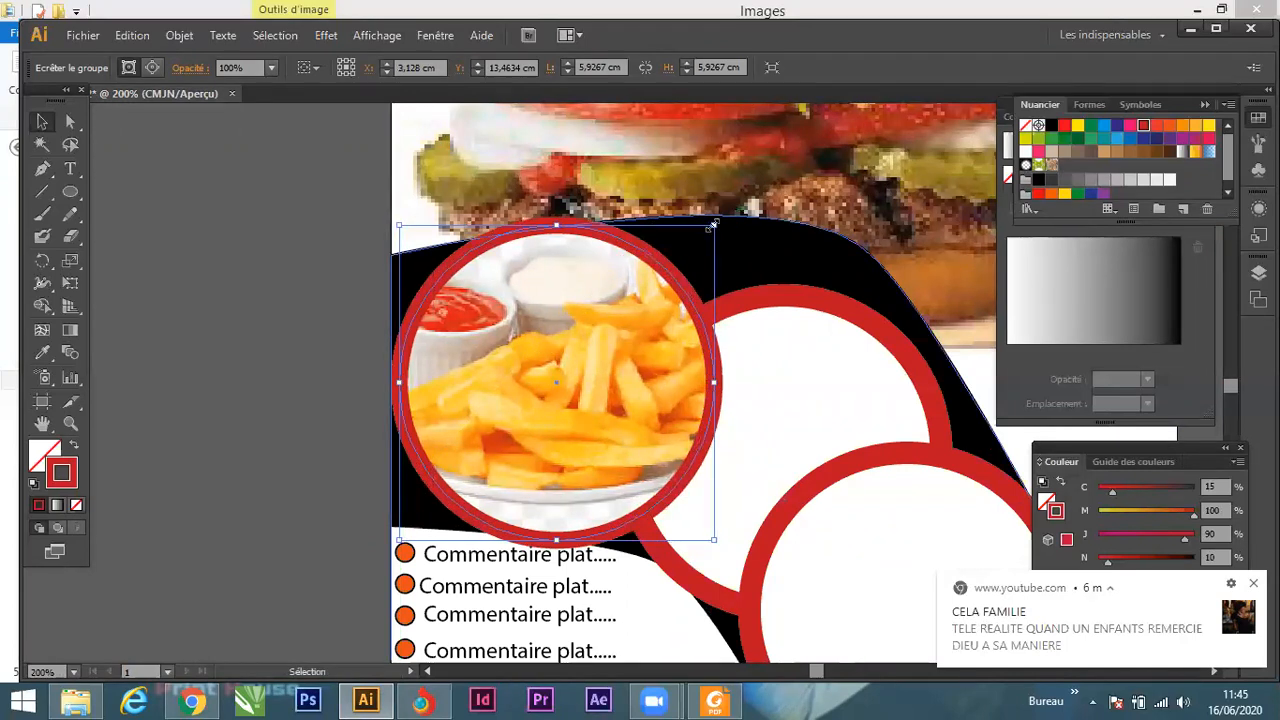
{"action": "mouse_move", "coordinate": [711, 223]}
{"action": "left_mouse_down"}
{"action": "mouse_move", "coordinate": [695, 254]}
{"action": "mouse_move", "coordinate": [711, 243]}
{"action": "left_mouse_up"}
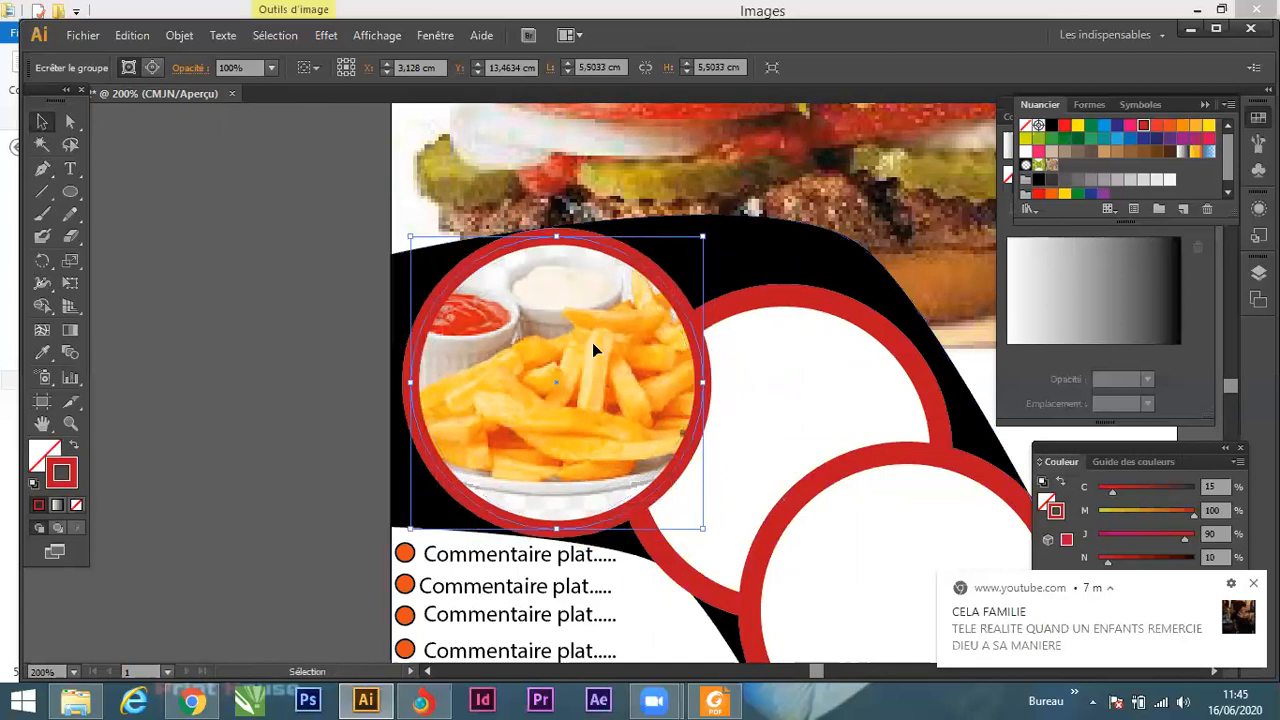
Move the empty red-outlined circle beside the fries off the page to its left.
{"action": "scroll", "coordinate": [350, 325], "scroll_direction": "down", "scroll_amount": 2}
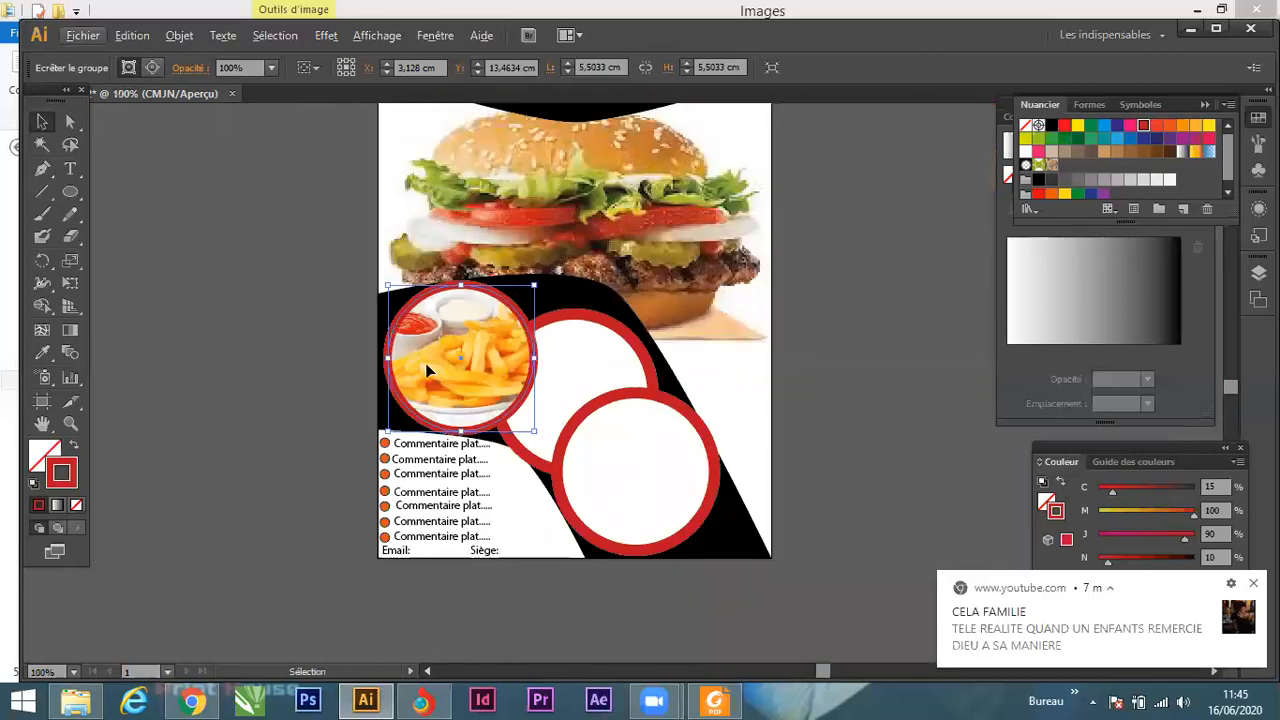
{"action": "left_click", "coordinate": [595, 392]}
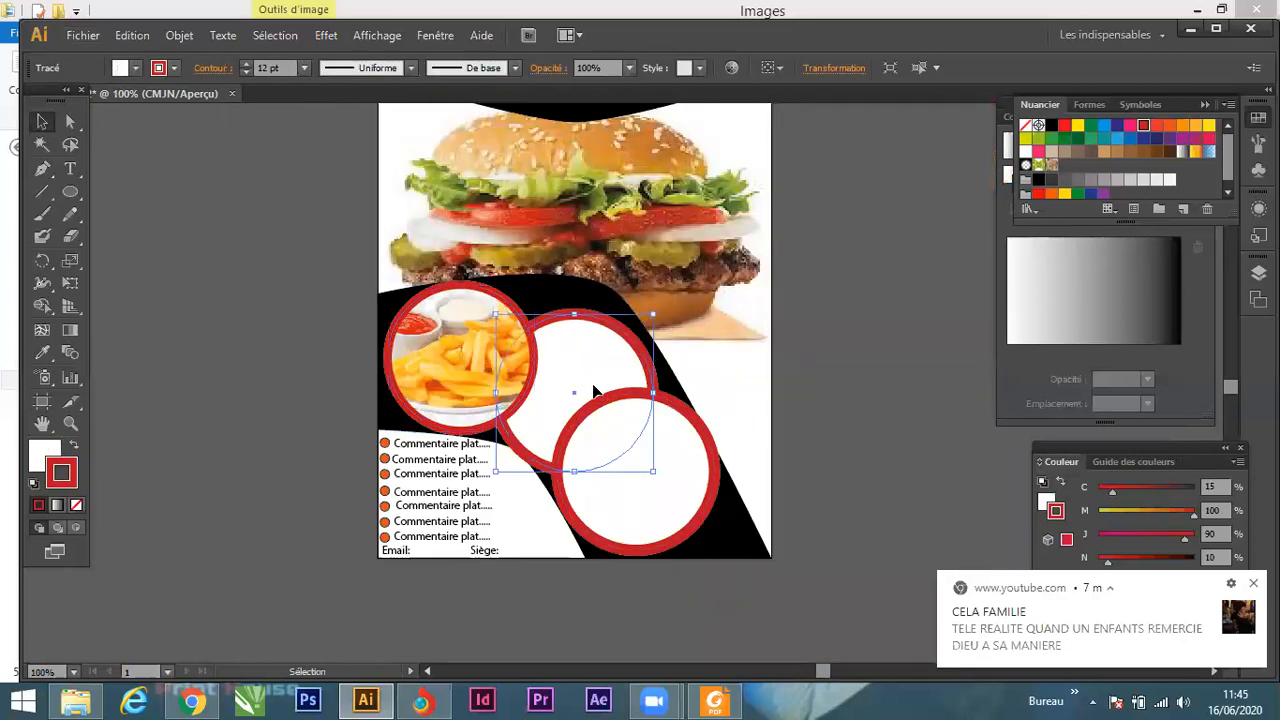
{"action": "scroll", "coordinate": [600, 395], "scroll_direction": "up", "scroll_amount": 2}
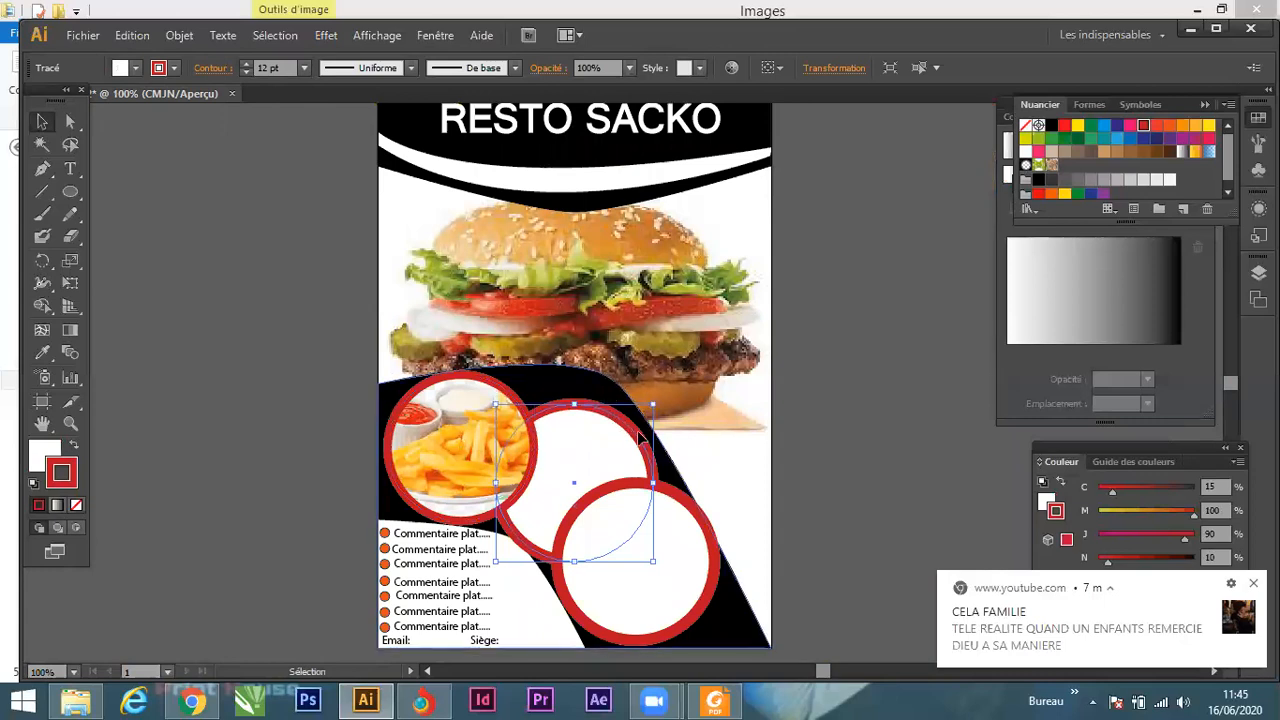
{"action": "mouse_move", "coordinate": [638, 440]}
{"action": "left_mouse_down"}
{"action": "mouse_move", "coordinate": [486, 329]}
{"action": "mouse_move", "coordinate": [274, 334]}
{"action": "mouse_move", "coordinate": [314, 366]}
{"action": "mouse_move", "coordinate": [297, 365]}
{"action": "left_mouse_up"}
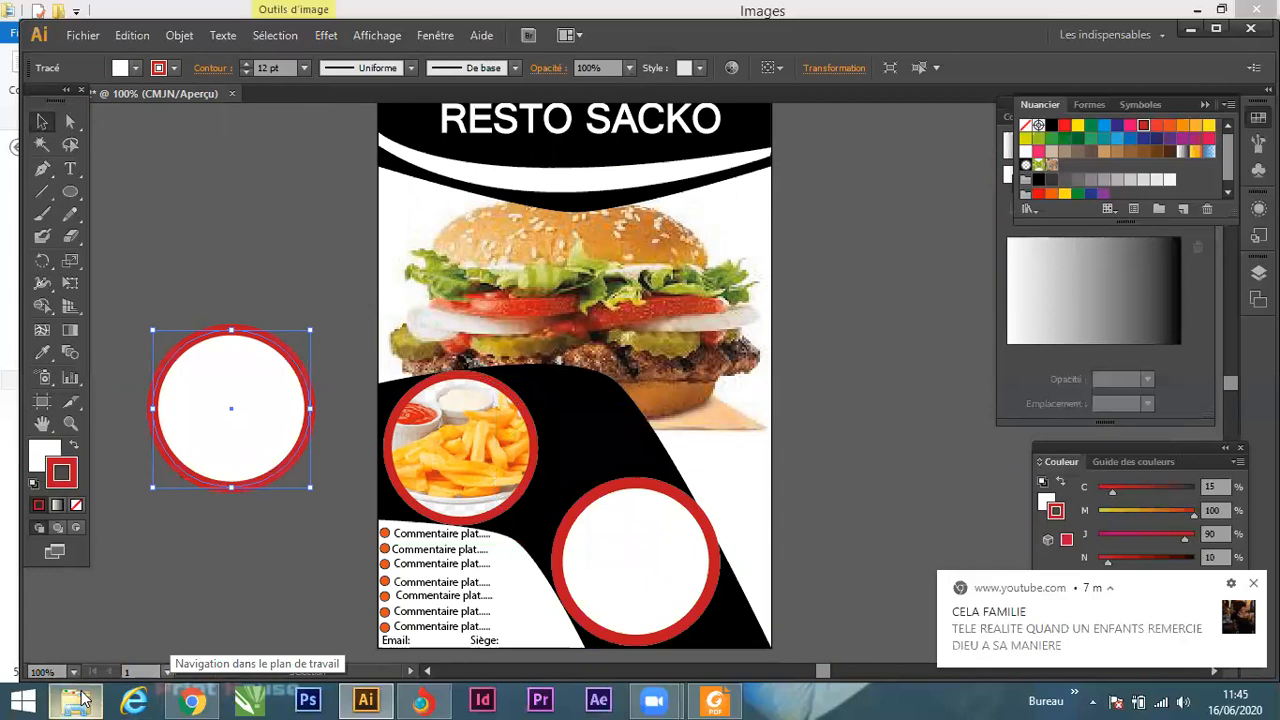
Bring the fruit juice photo "téléchargement (5)" from the Images folder into the Illustrator document, left of the page.
{"action": "left_click", "coordinate": [76, 700]}
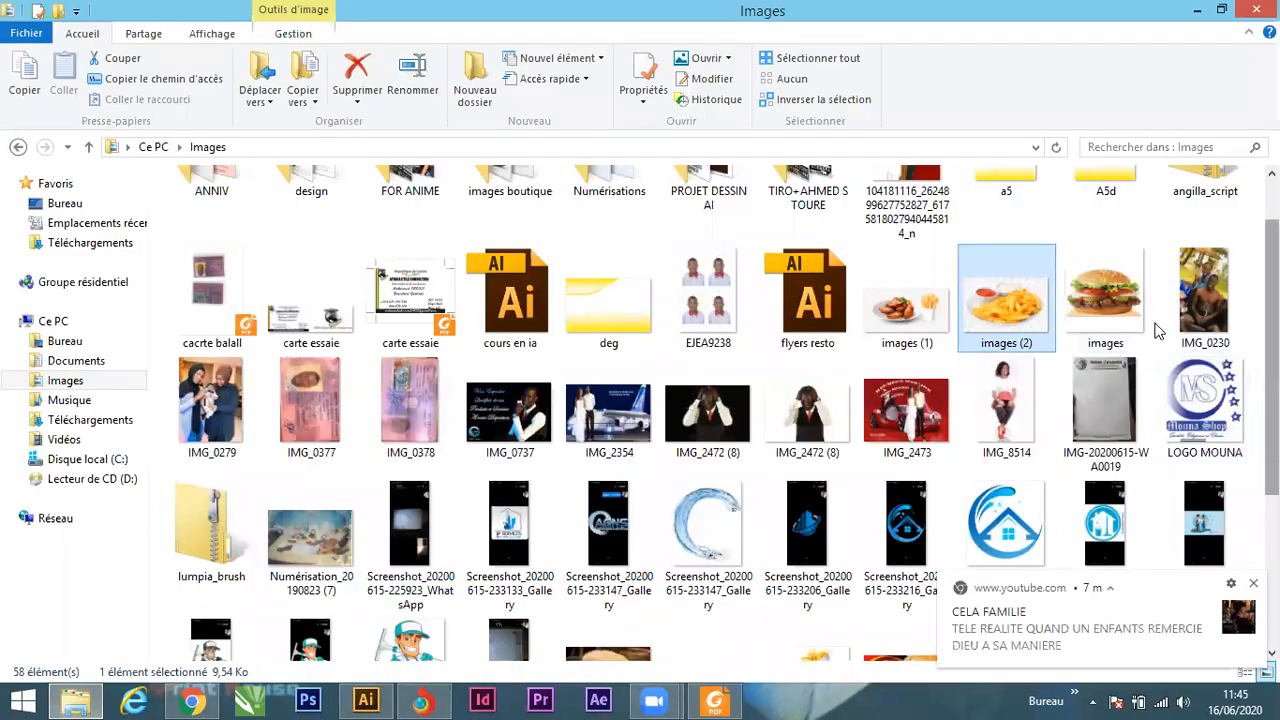
{"action": "scroll", "coordinate": [1100, 462], "scroll_direction": "down", "scroll_amount": 3}
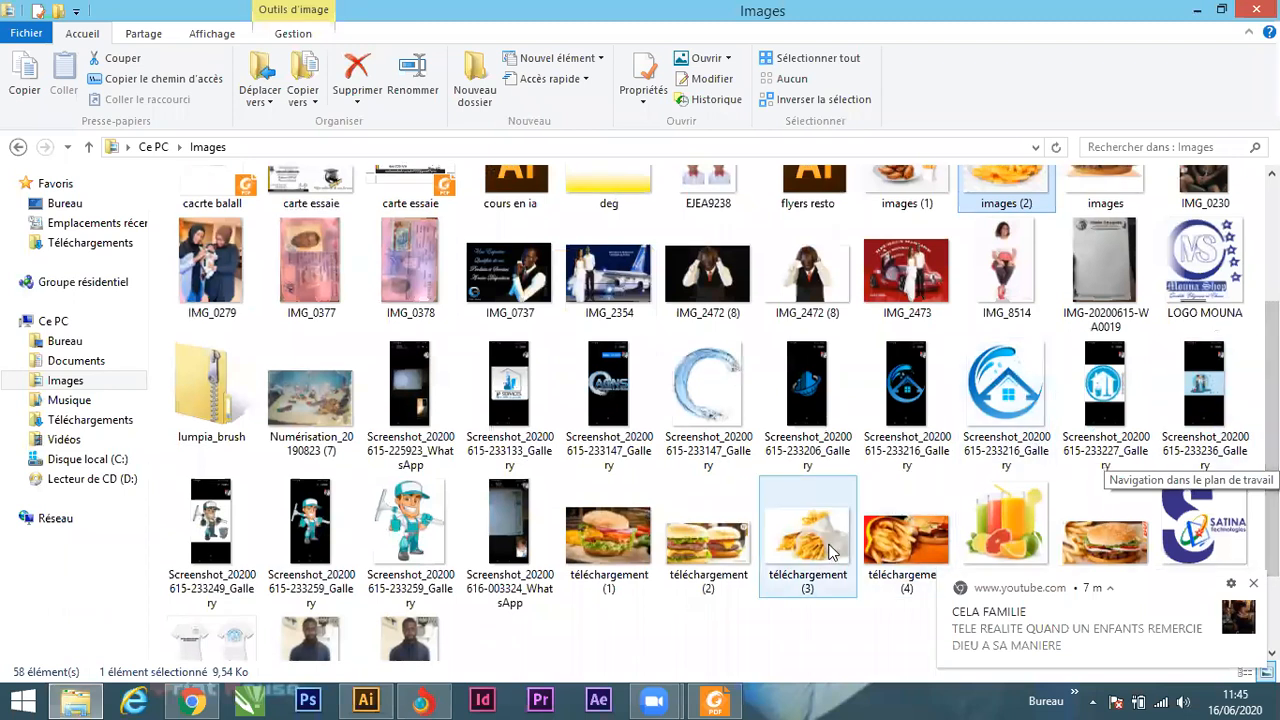
{"action": "left_click", "coordinate": [826, 556]}
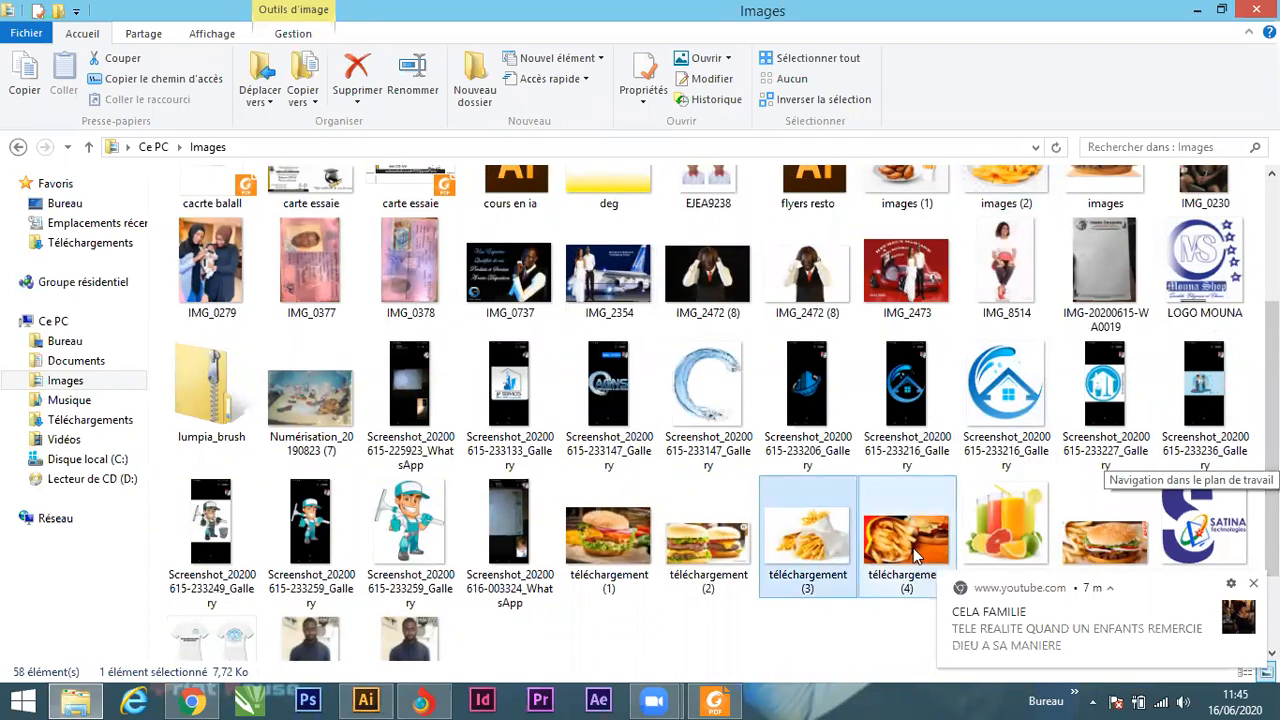
{"action": "left_click_drag", "start_coordinate": [995, 535], "coordinate": [245, 285]}
Bring the off-page red-outlined circle to the front and place it over the juice photo.
{"action": "right_click", "coordinate": [264, 470]}
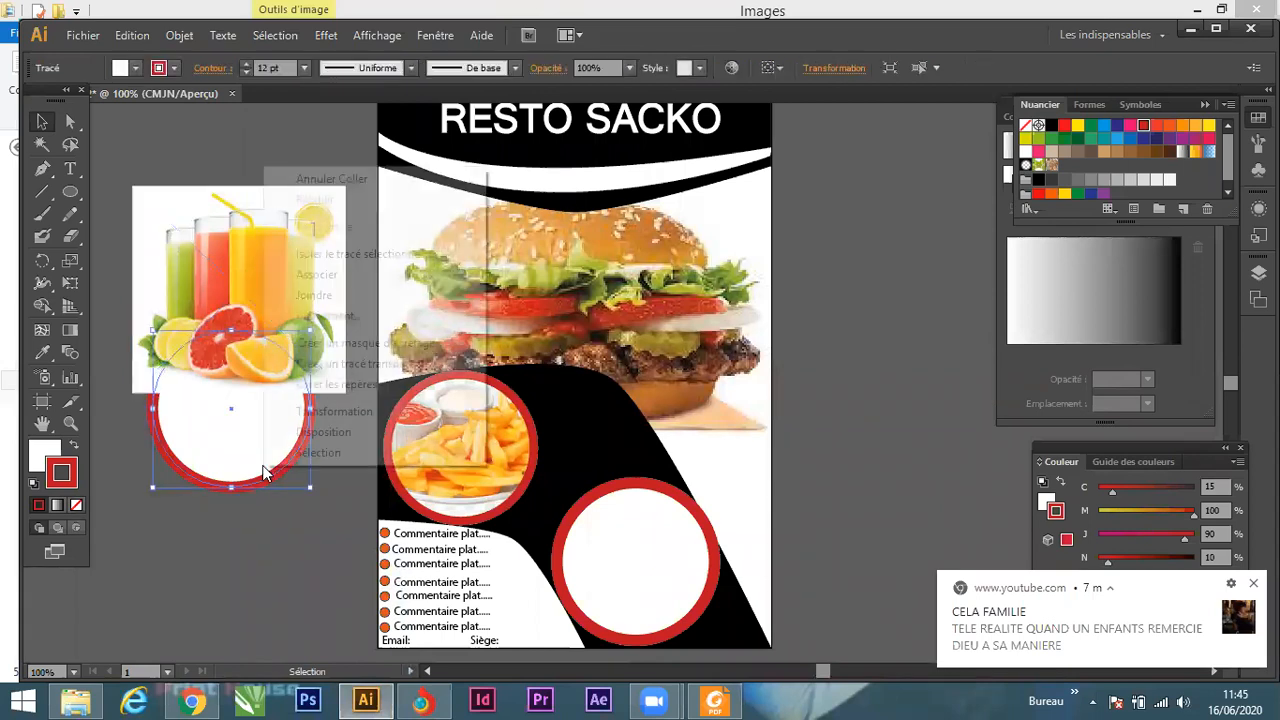
{"action": "mouse_move", "coordinate": [330, 440]}
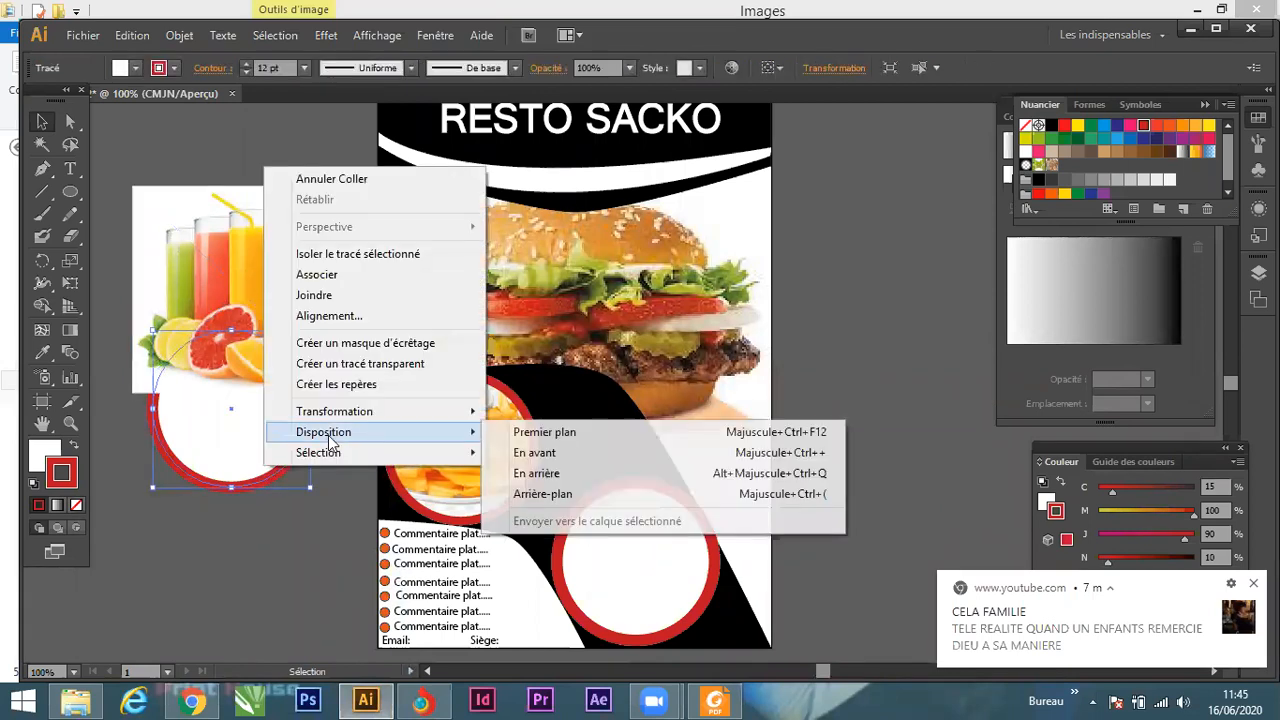
{"action": "left_click", "coordinate": [530, 432]}
{"action": "left_click_drag", "start_coordinate": [278, 408], "coordinate": [255, 277]}
Select the juice photo together with the circle and clip the photo with a clipping mask.
{"action": "left_click", "coordinate": [137, 139]}
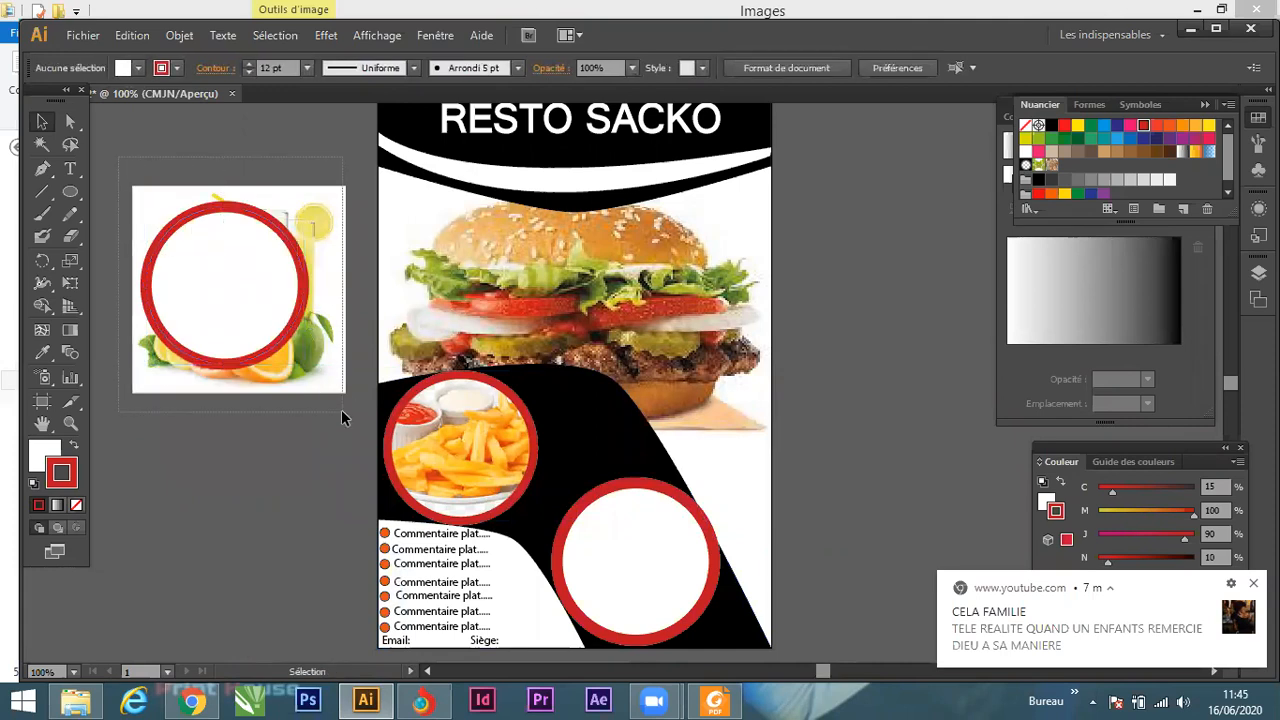
{"action": "left_click_drag", "start_coordinate": [341, 409], "coordinate": [264, 297]}
{"action": "right_click", "coordinate": [238, 274]}
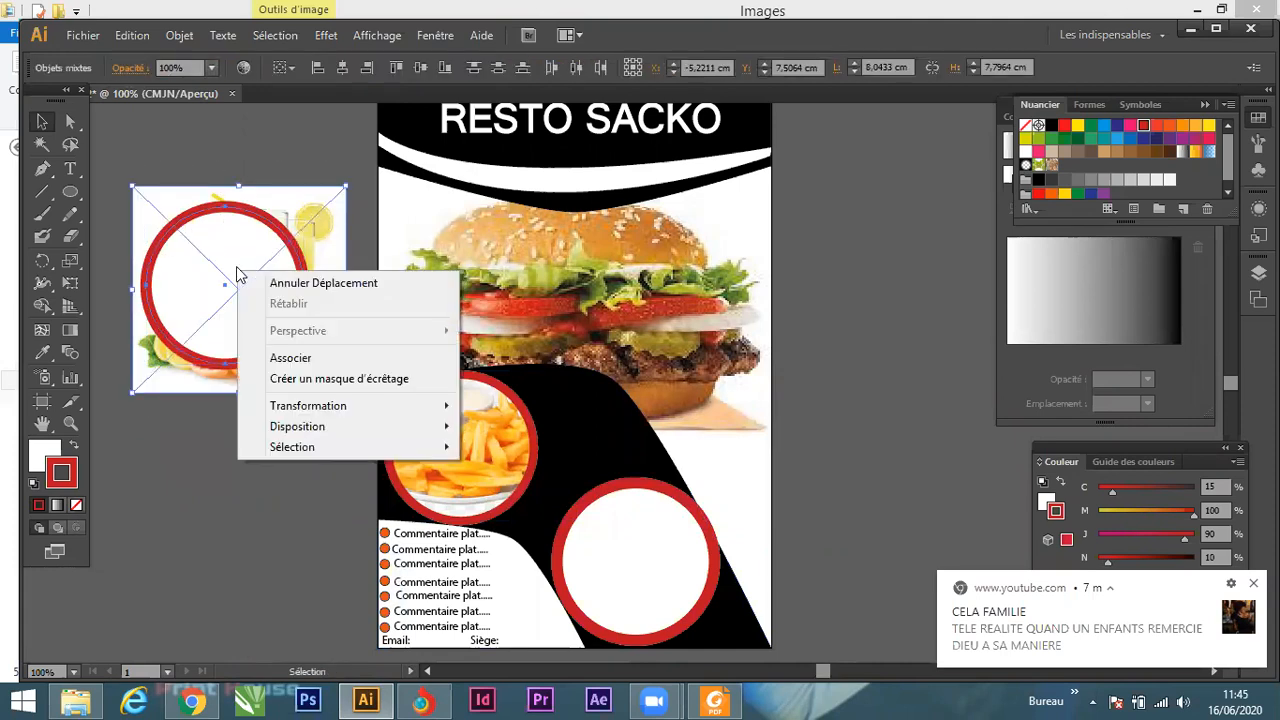
{"action": "mouse_move", "coordinate": [380, 430]}
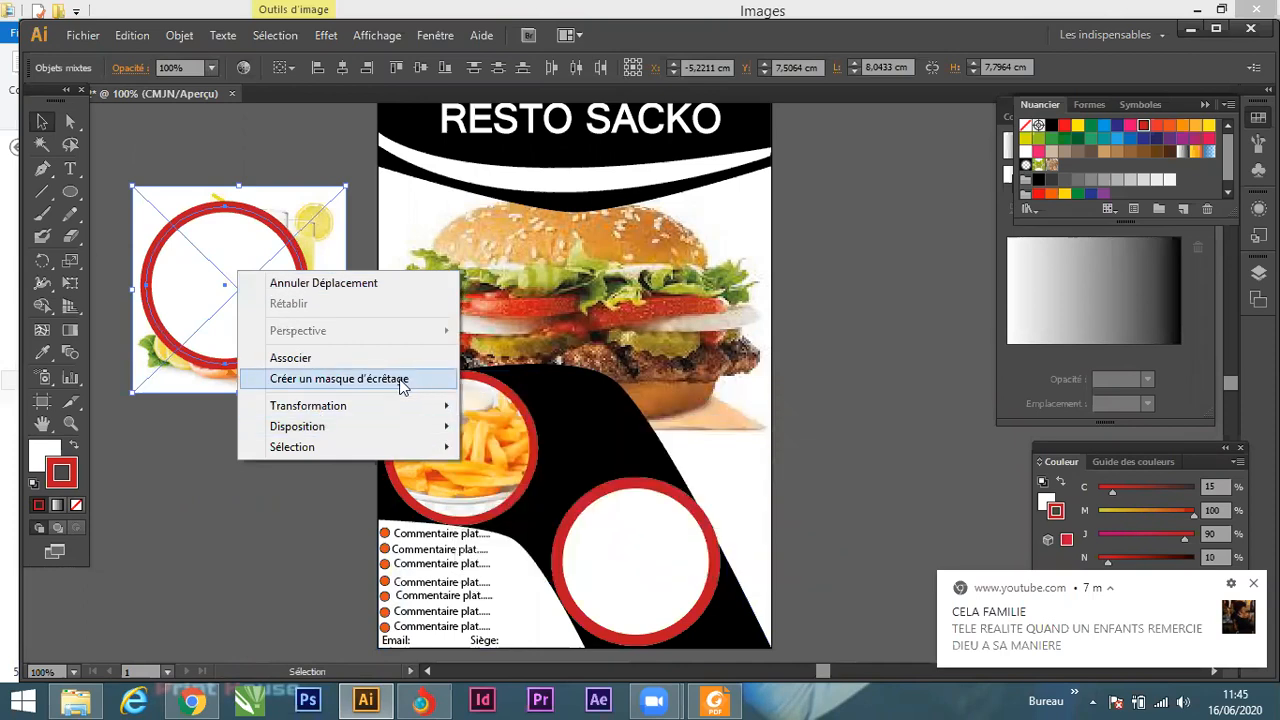
{"action": "left_click", "coordinate": [404, 384]}
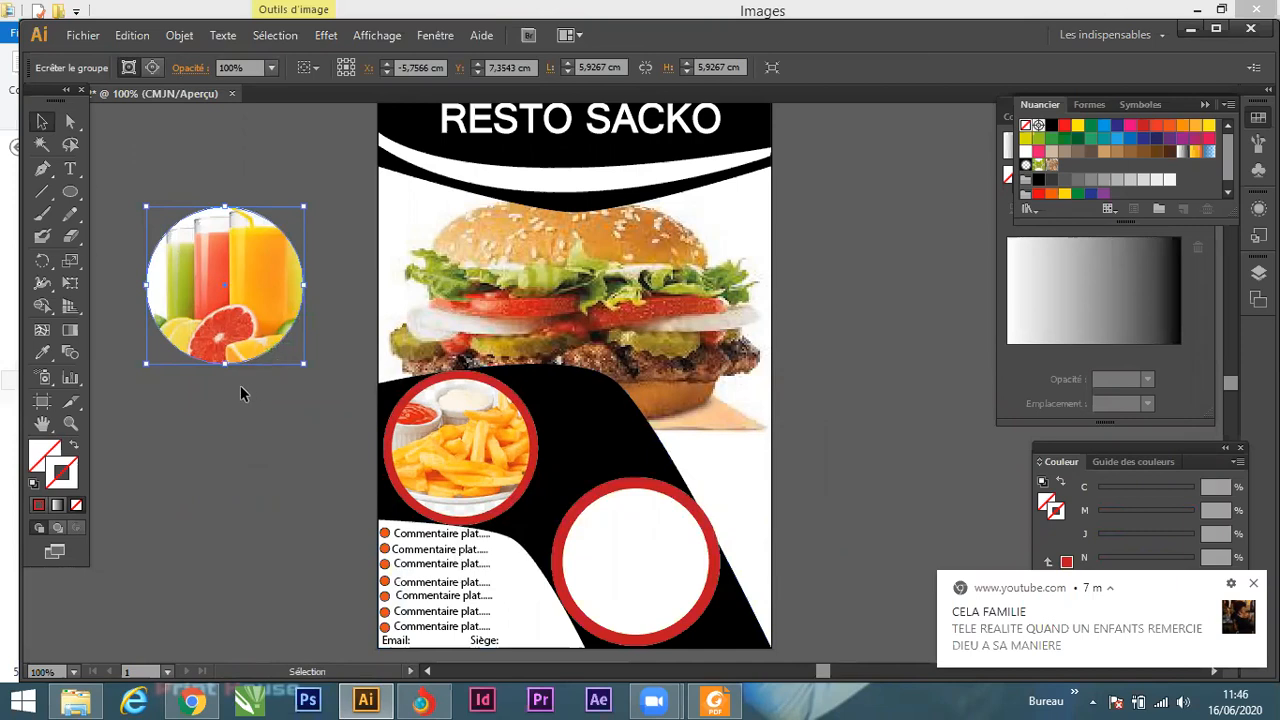
Give the clipped juice circle a red outline and set its weight to 9 pt in isolation mode.
{"action": "left_click", "coordinate": [62, 478]}
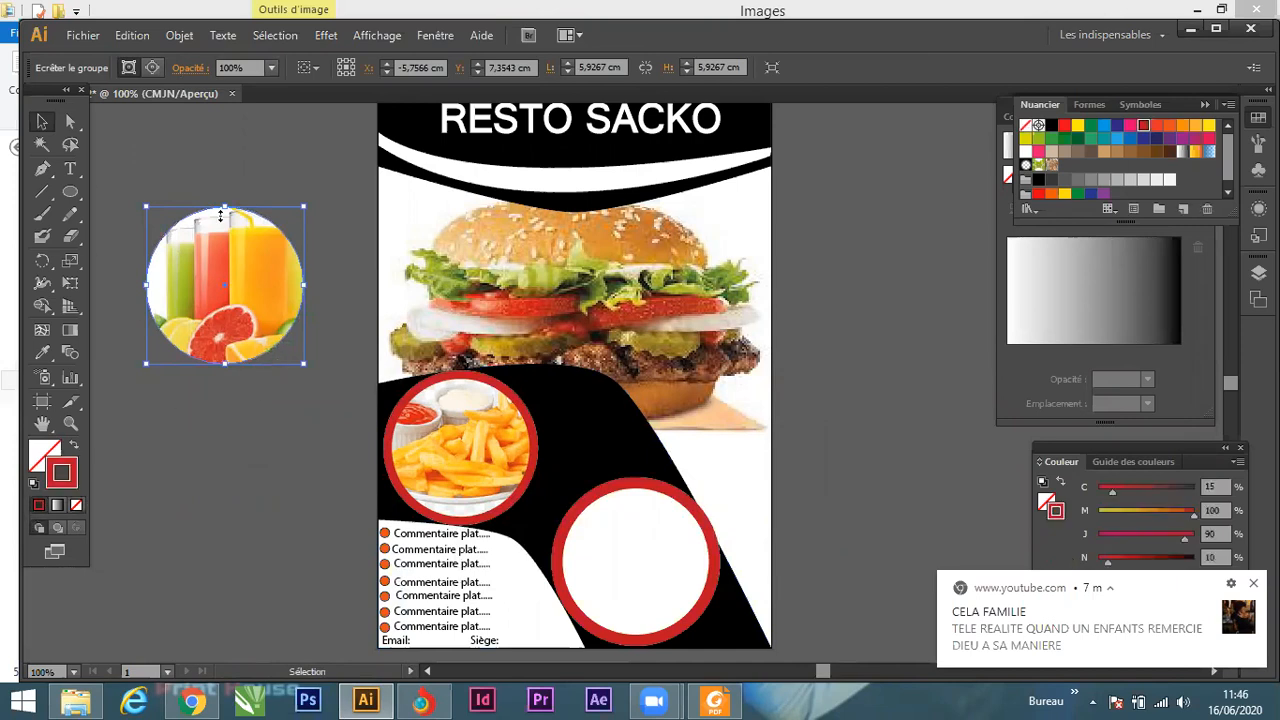
{"action": "double_click", "coordinate": [274, 353]}
{"action": "left_click", "coordinate": [276, 350]}
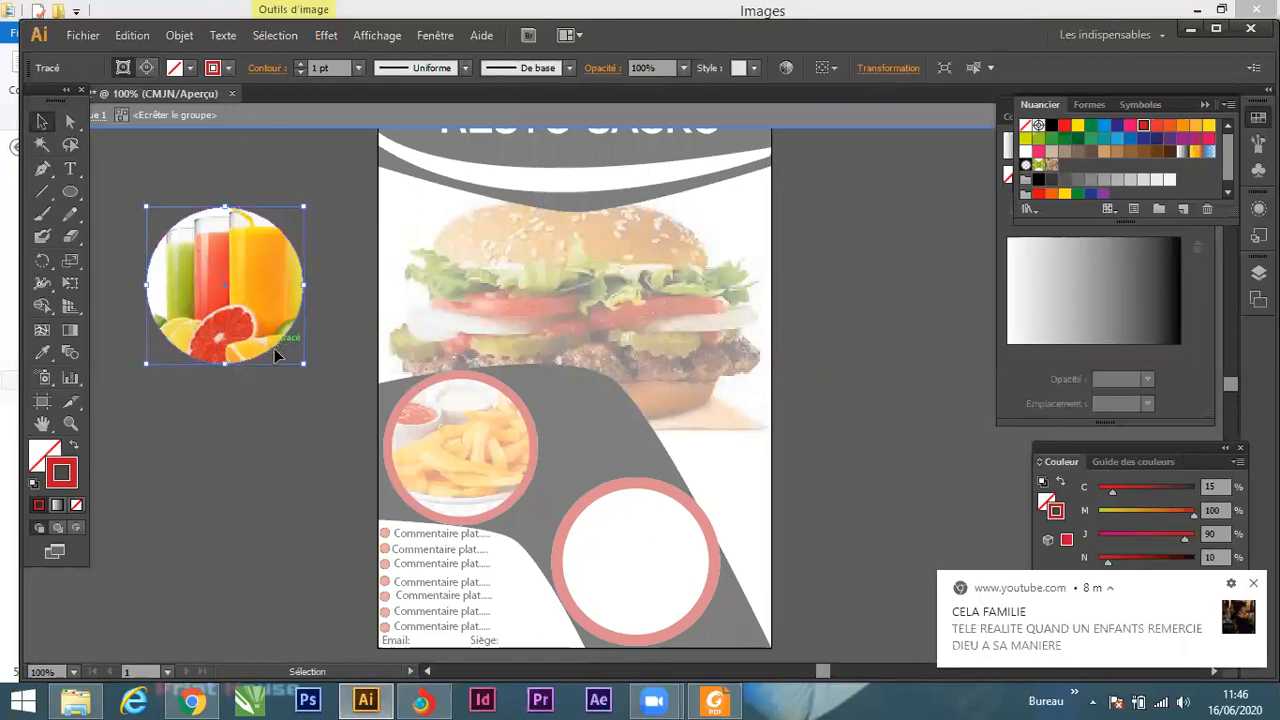
{"action": "left_click", "coordinate": [358, 75]}
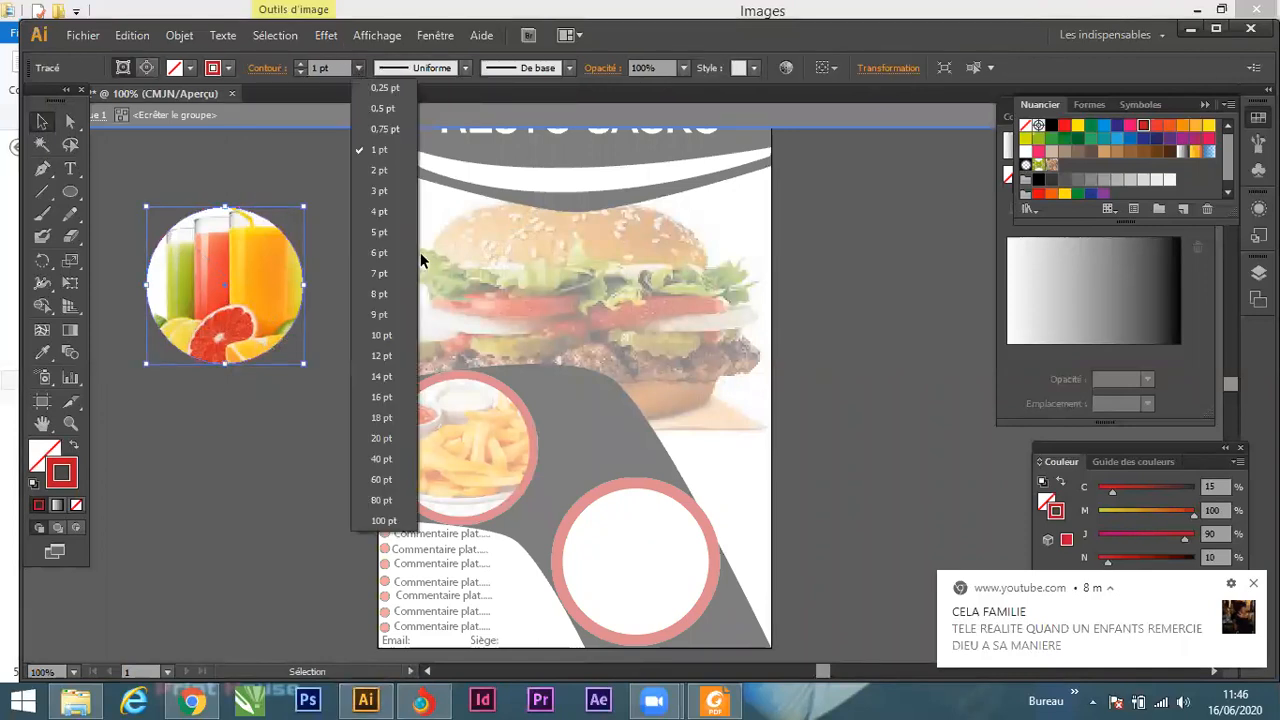
{"action": "left_click", "coordinate": [403, 316]}
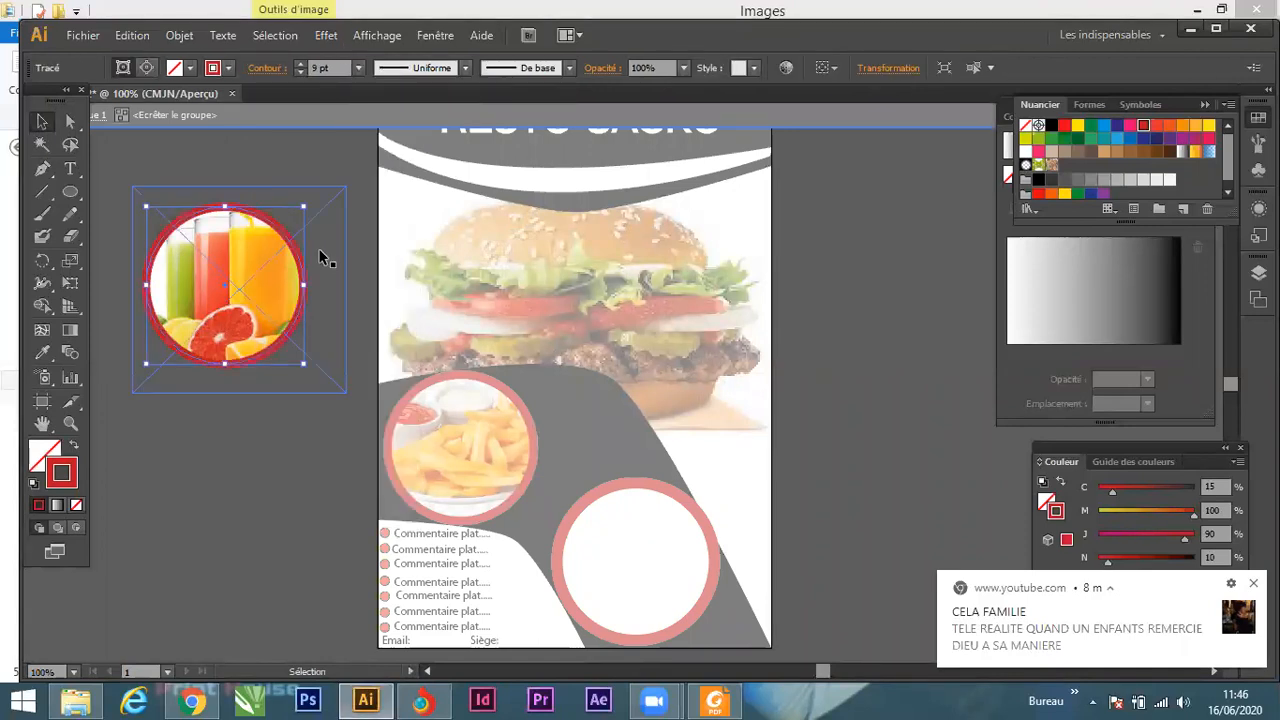
Exit isolation, move the clipped juice circle onto the black band between the fries circle and the empty circle, and nudge it into place.
{"action": "left_click", "coordinate": [246, 376]}
{"action": "double_click", "coordinate": [223, 402]}
{"action": "left_click_drag", "start_coordinate": [209, 309], "coordinate": [570, 515]}
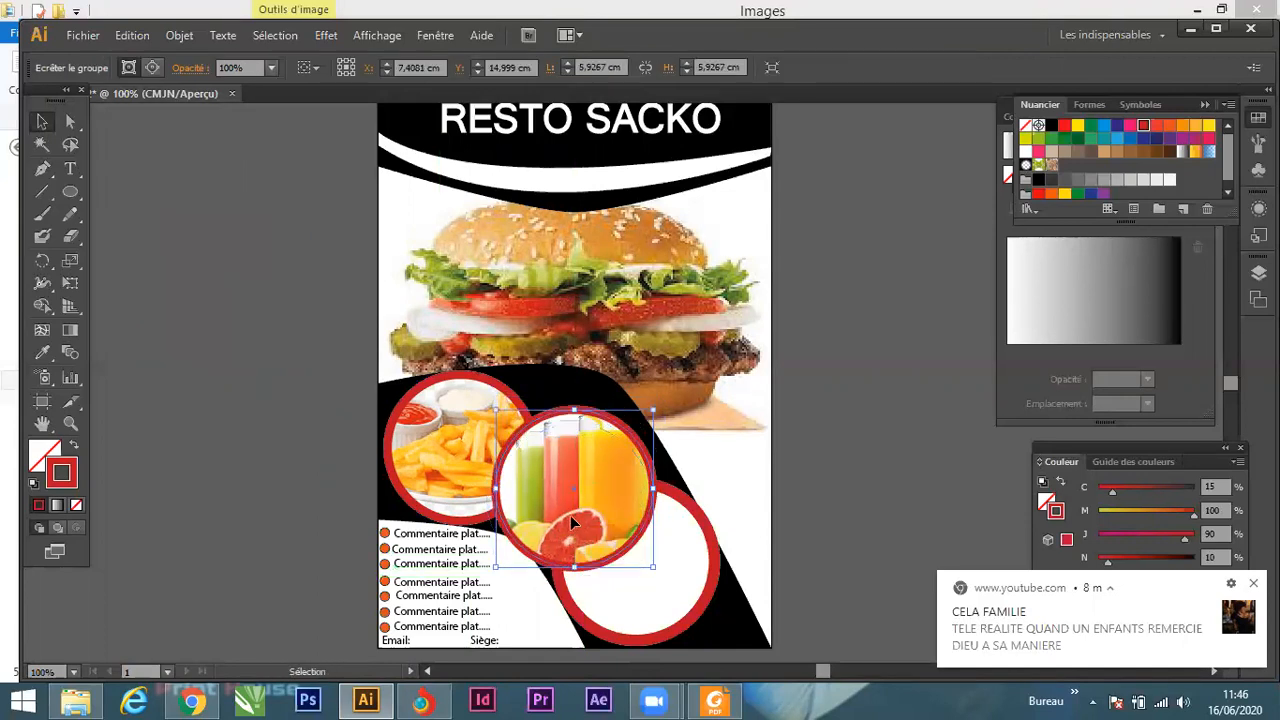
{"action": "key", "text": "Right"}
{"action": "key", "text": "Right"}
{"action": "key", "text": "Right"}
{"action": "key", "text": "Up"}
{"action": "key", "text": "Up"}
{"action": "key", "text": "Up"}
{"action": "key", "text": "Up"}
{"action": "key", "text": "Up"}
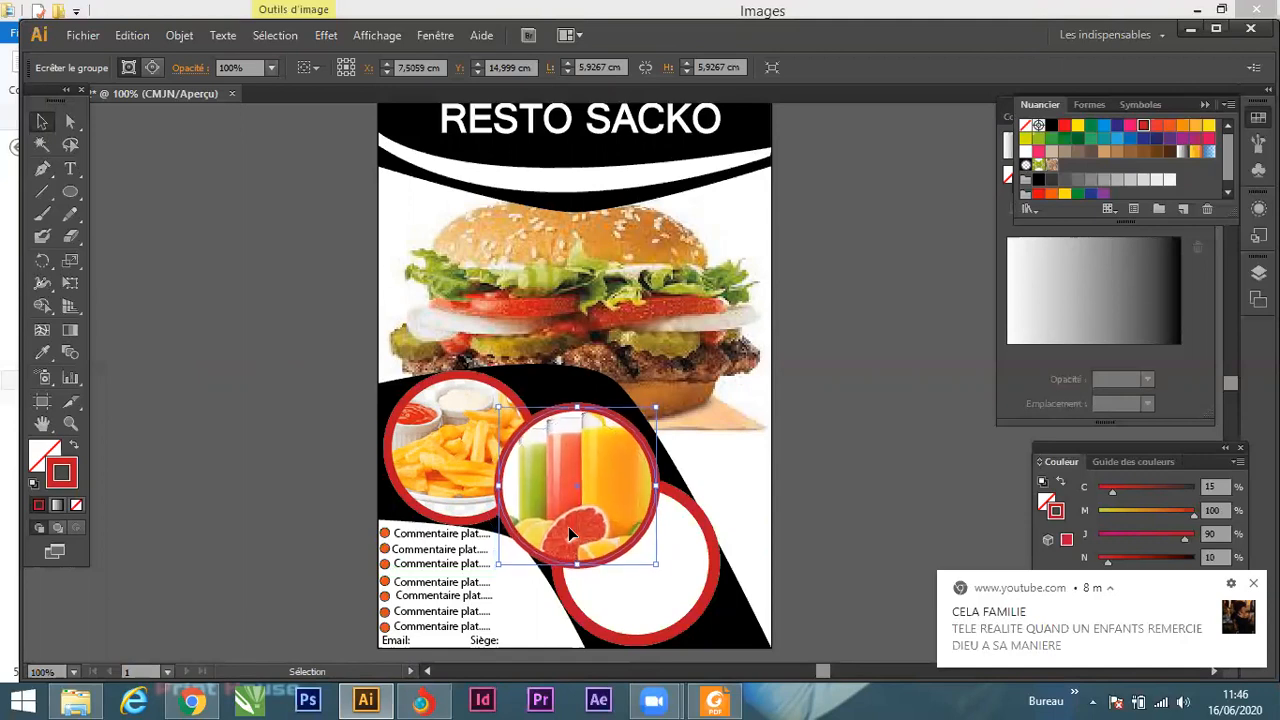
{"action": "key", "text": "Right"}
{"action": "key", "text": "Right"}
{"action": "key", "text": "Right"}
{"action": "key", "text": "Right"}
{"action": "key", "text": "Right"}
{"action": "key", "text": "Right"}
{"action": "key", "text": "Right"}
{"action": "key", "text": "Right"}
{"action": "key", "text": "Right"}
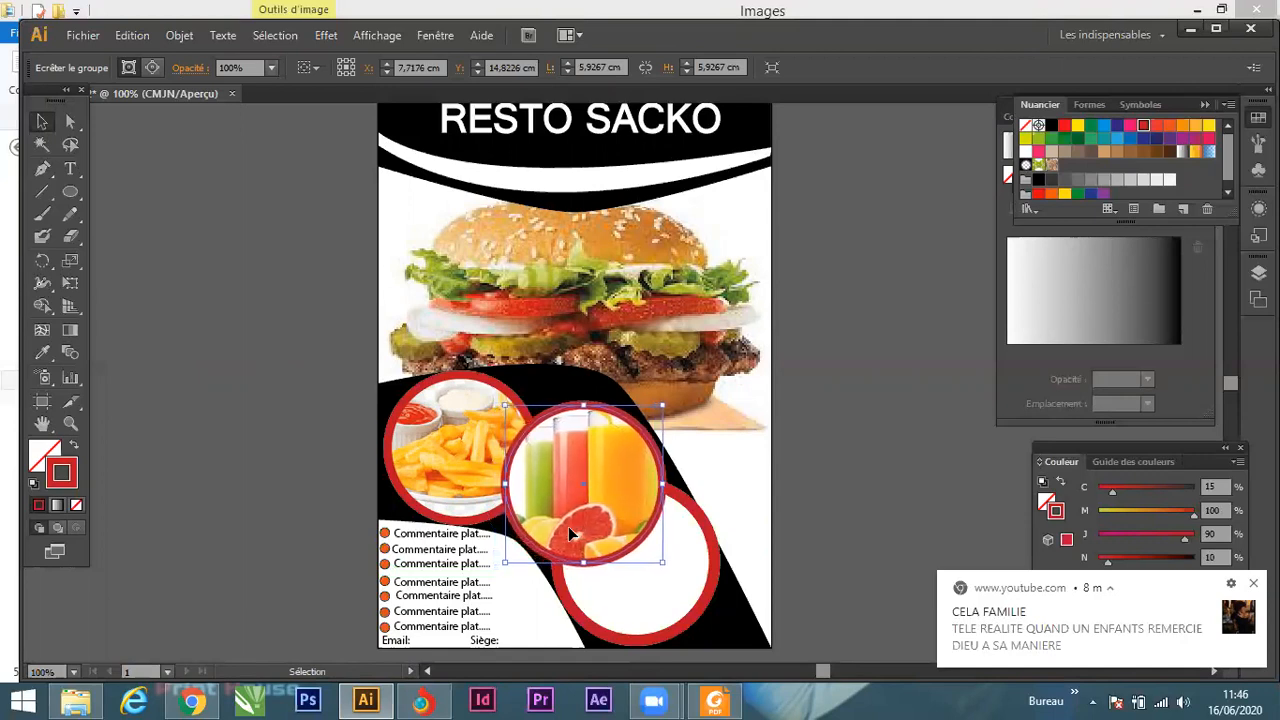
{"action": "key", "text": "Down"}
{"action": "key", "text": "Down"}
{"action": "key", "text": "Down"}
{"action": "key", "text": "Right"}
{"action": "key", "text": "Right"}
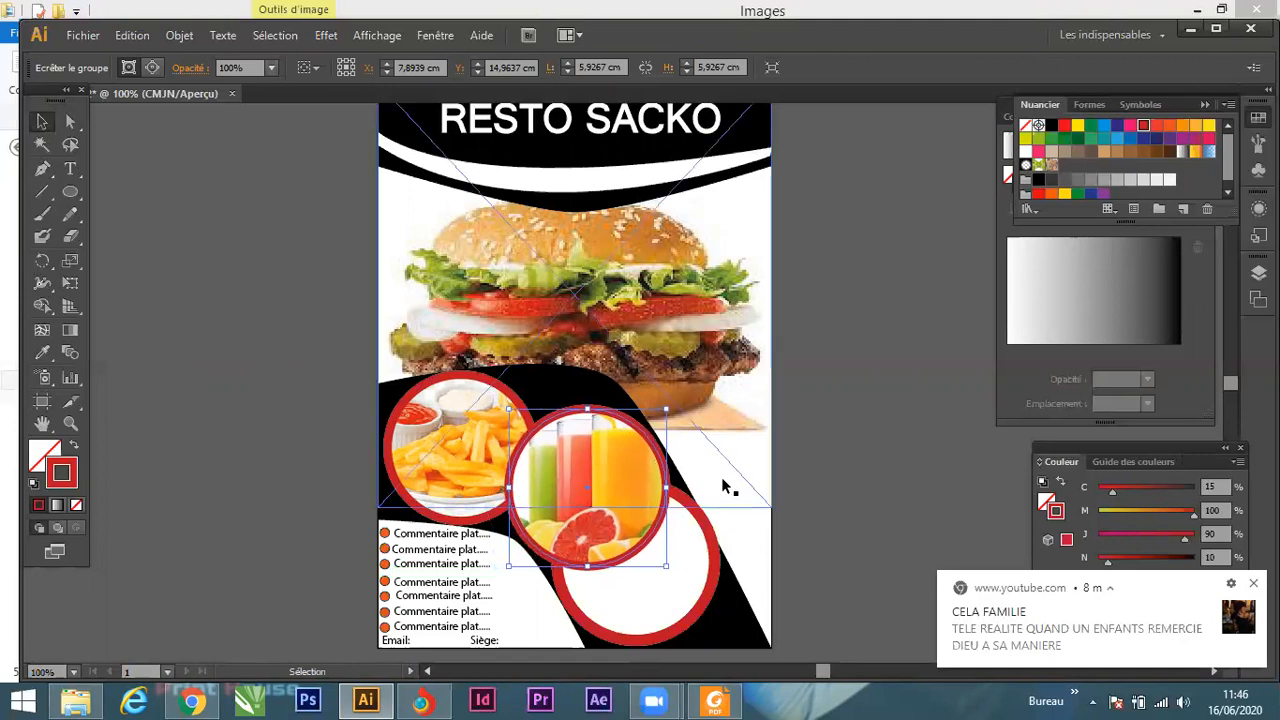
Move the last empty red-outlined circle from the black band off the page to its left.
{"action": "scroll", "coordinate": [751, 430], "scroll_direction": "down", "scroll_amount": 1}
{"action": "left_click", "coordinate": [778, 520]}
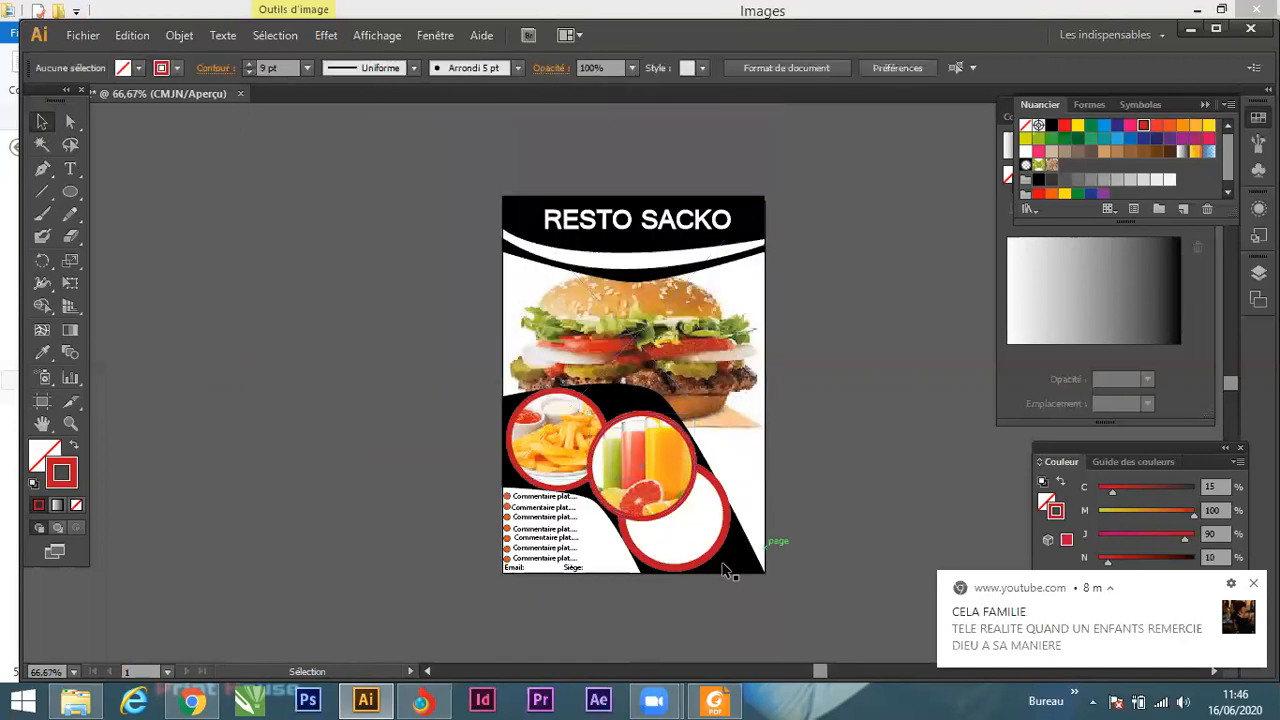
{"action": "left_click", "coordinate": [702, 537]}
{"action": "left_click_drag", "start_coordinate": [638, 538], "coordinate": [316, 453]}
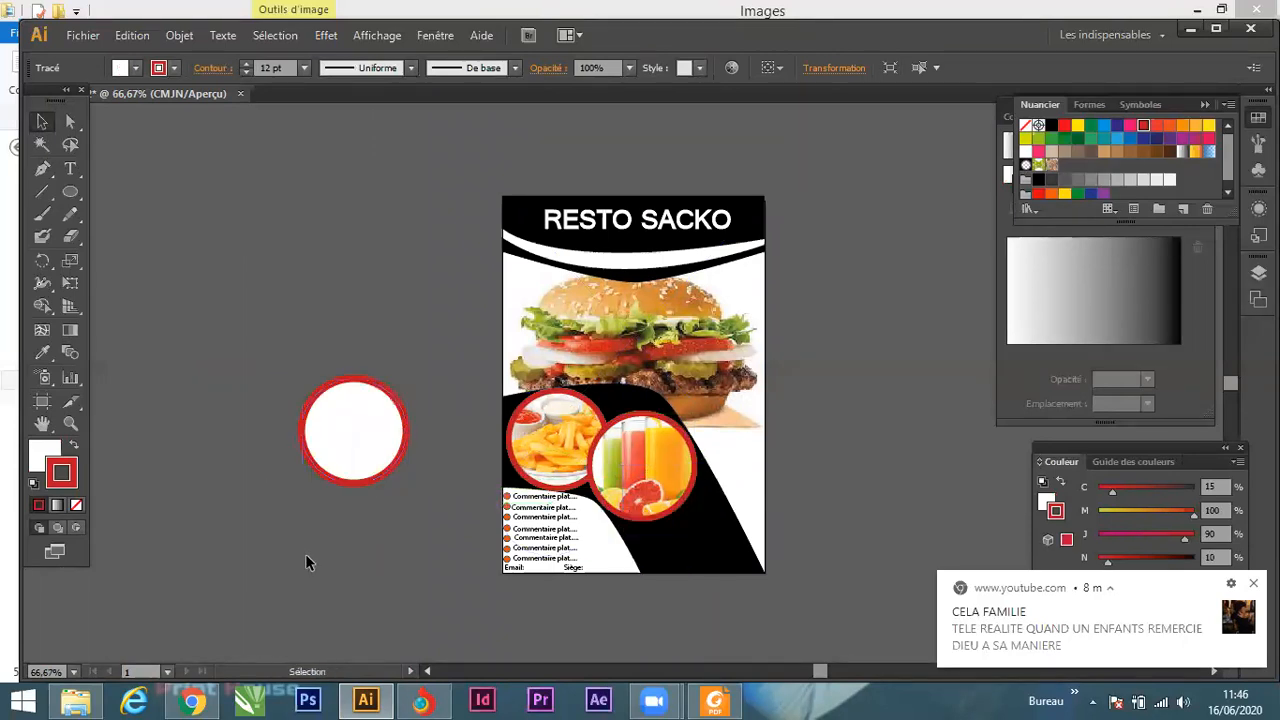
Bring the chicken photo "images (1)" from the Images folder into the Illustrator document, over the off-page circle.
{"action": "left_click", "coordinate": [76, 700]}
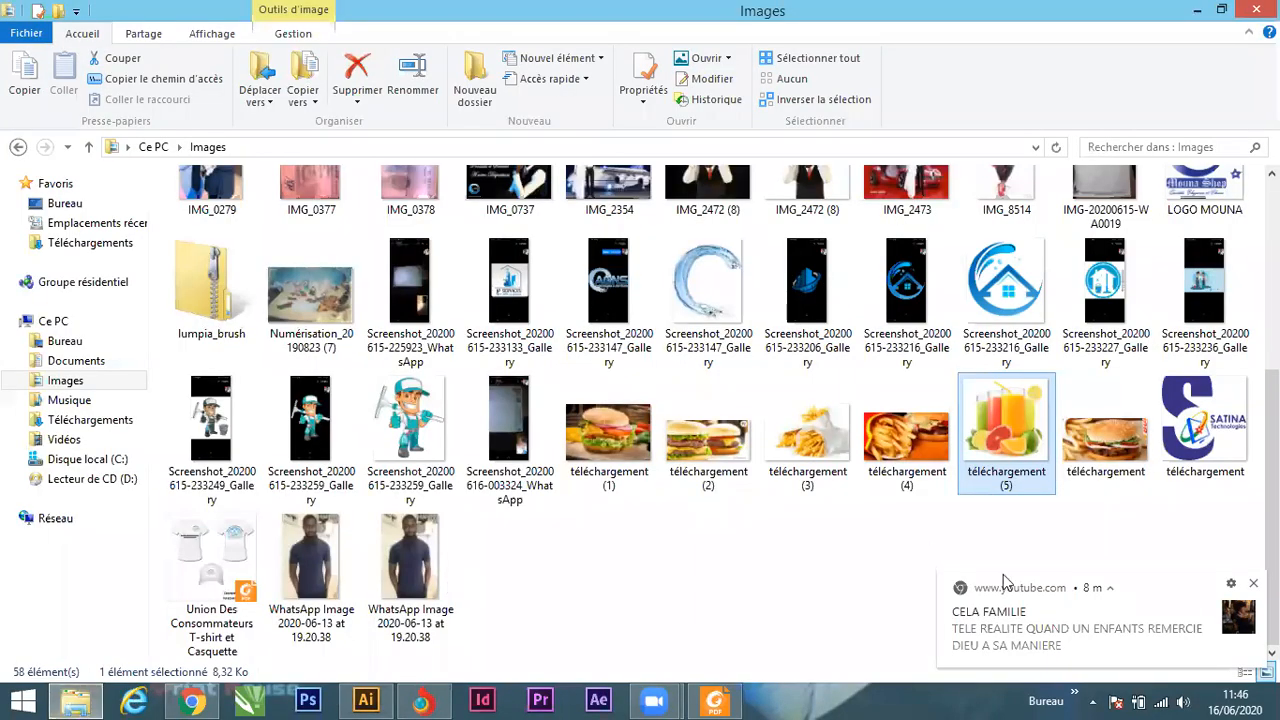
{"action": "left_click_drag", "start_coordinate": [1271, 525], "coordinate": [1271, 396]}
{"action": "left_click_drag", "start_coordinate": [906, 288], "coordinate": [322, 424]}
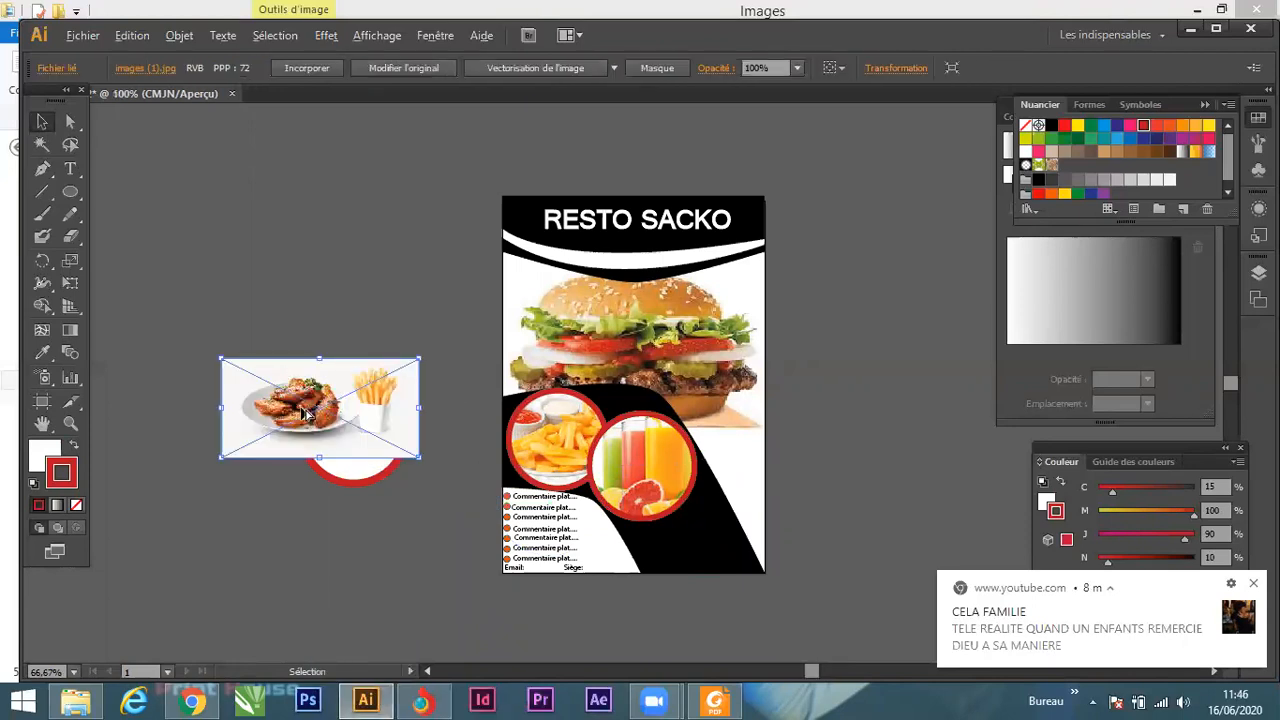
{"action": "scroll", "coordinate": [305, 412], "scroll_direction": "up", "scroll_amount": 2}
{"action": "scroll", "coordinate": [305, 412], "scroll_direction": "up", "scroll_amount": 1}
{"action": "scroll", "coordinate": [305, 412], "scroll_direction": "down", "scroll_amount": 1}
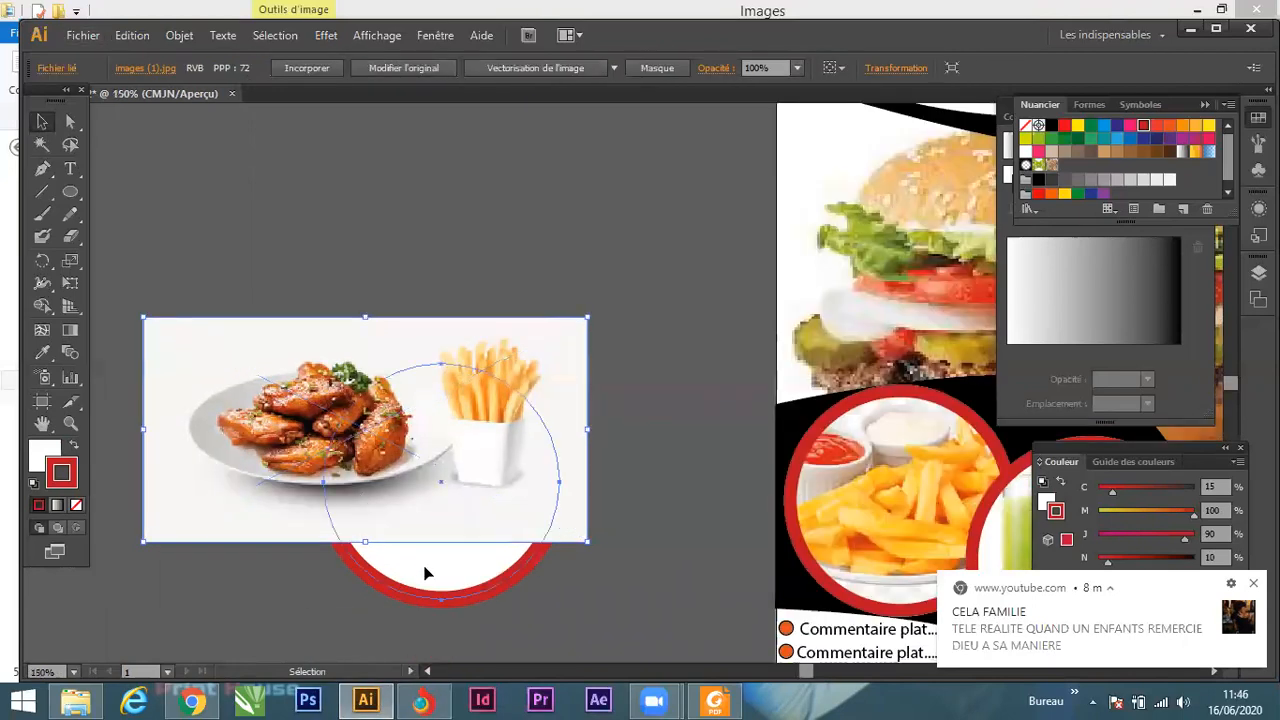
Bring the off-page circle to the front, centre it over the chicken photo and clip the photo inside it with a clipping mask.
{"action": "left_click", "coordinate": [440, 575]}
{"action": "right_click", "coordinate": [480, 590]}
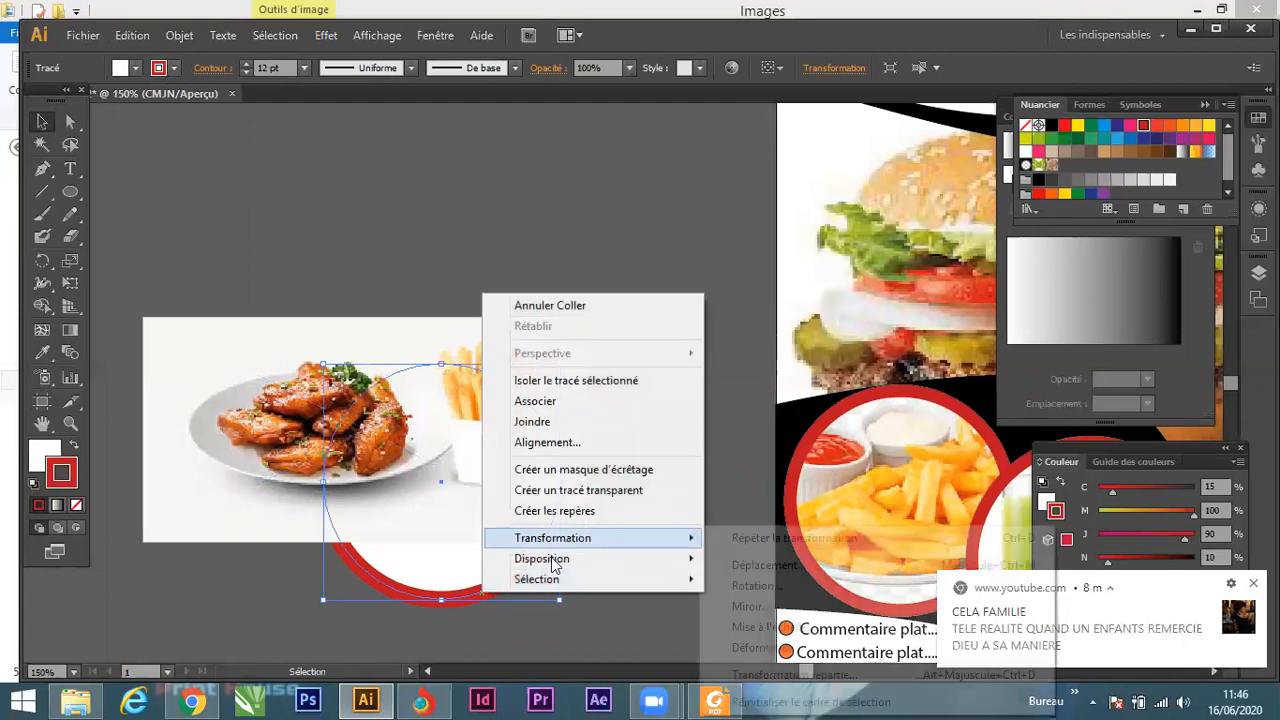
{"action": "mouse_move", "coordinate": [545, 568]}
{"action": "left_click", "coordinate": [766, 560]}
{"action": "left_click_drag", "start_coordinate": [462, 550], "coordinate": [269, 402]}
{"action": "left_click_drag", "start_coordinate": [105, 220], "coordinate": [484, 481]}
{"action": "right_click", "coordinate": [430, 416]}
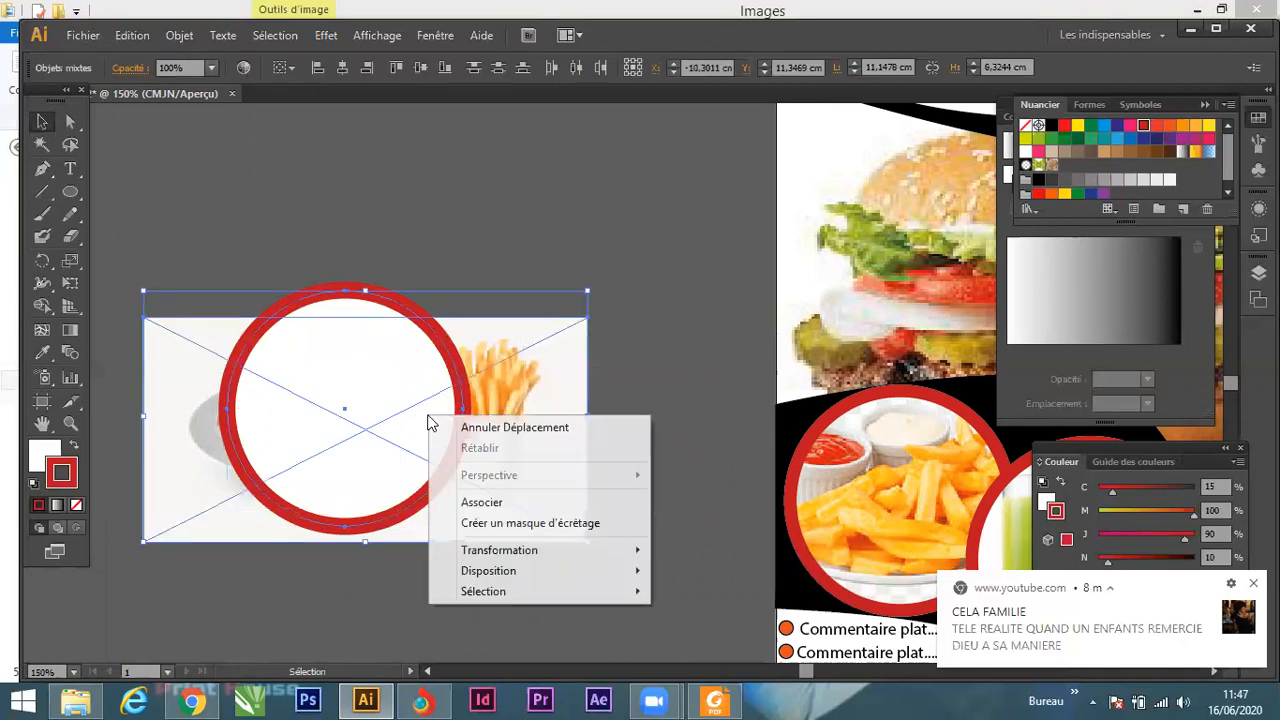
{"action": "left_click", "coordinate": [529, 523]}
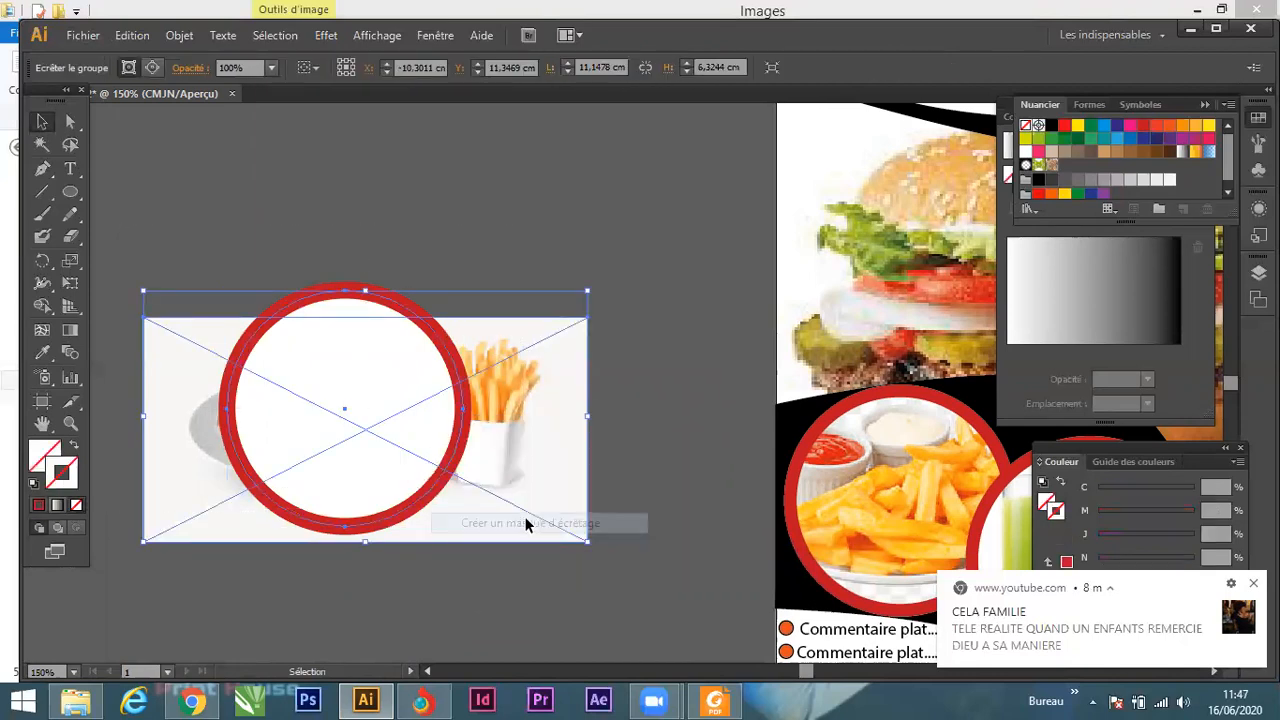
Give the clipped chicken circle a red outline, and enlarge and reposition the photo inside it in isolation mode.
{"action": "left_click", "coordinate": [37, 506]}
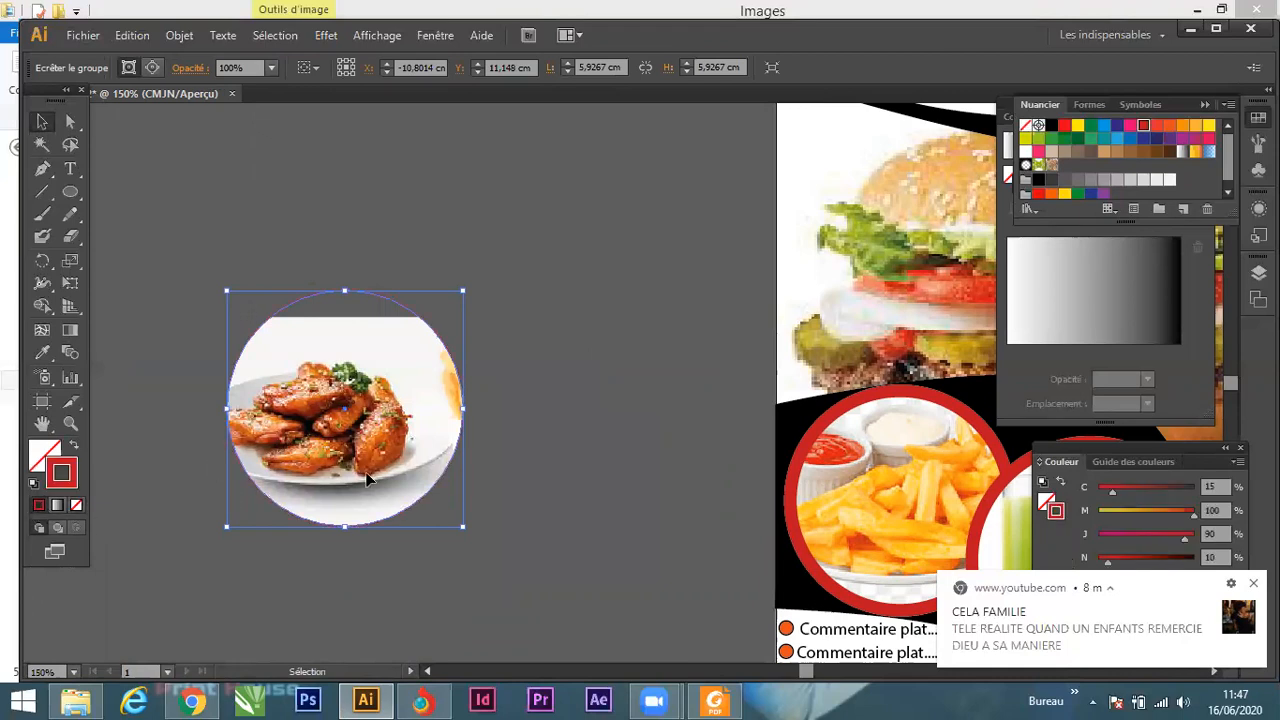
{"action": "double_click", "coordinate": [366, 476]}
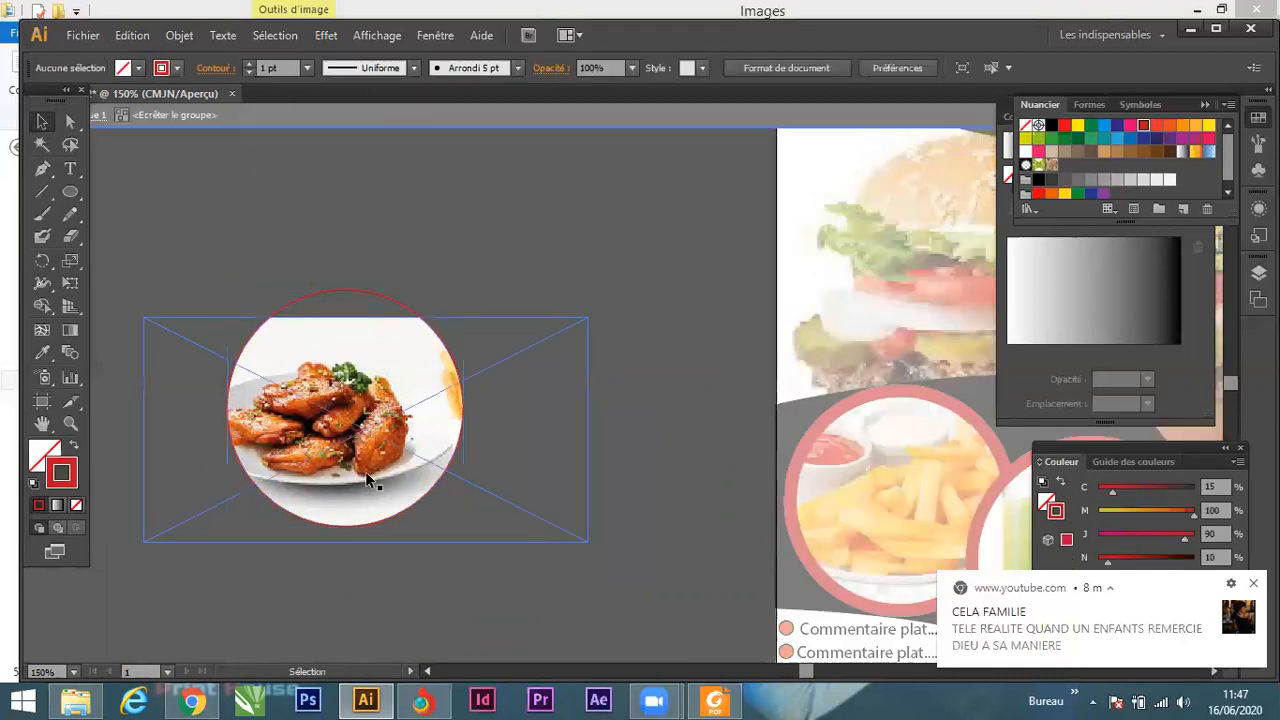
{"action": "left_click", "coordinate": [414, 402]}
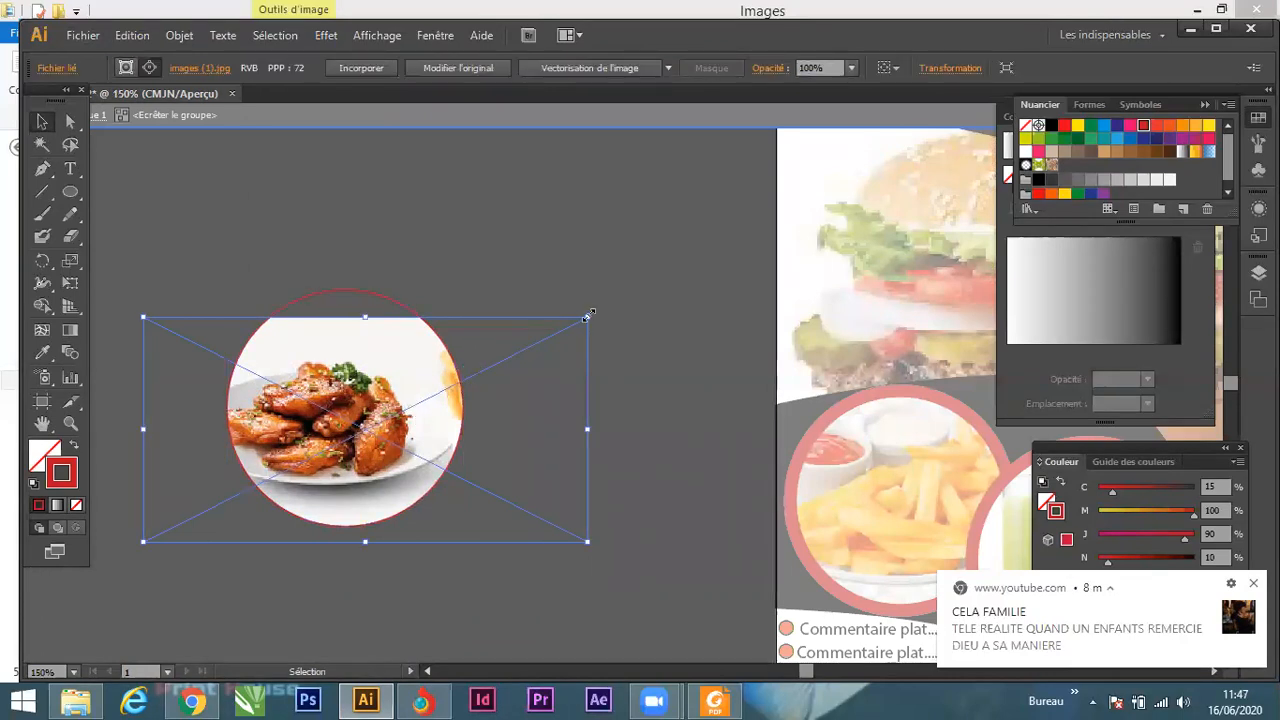
{"action": "left_click_drag", "start_coordinate": [587, 317], "coordinate": [675, 272]}
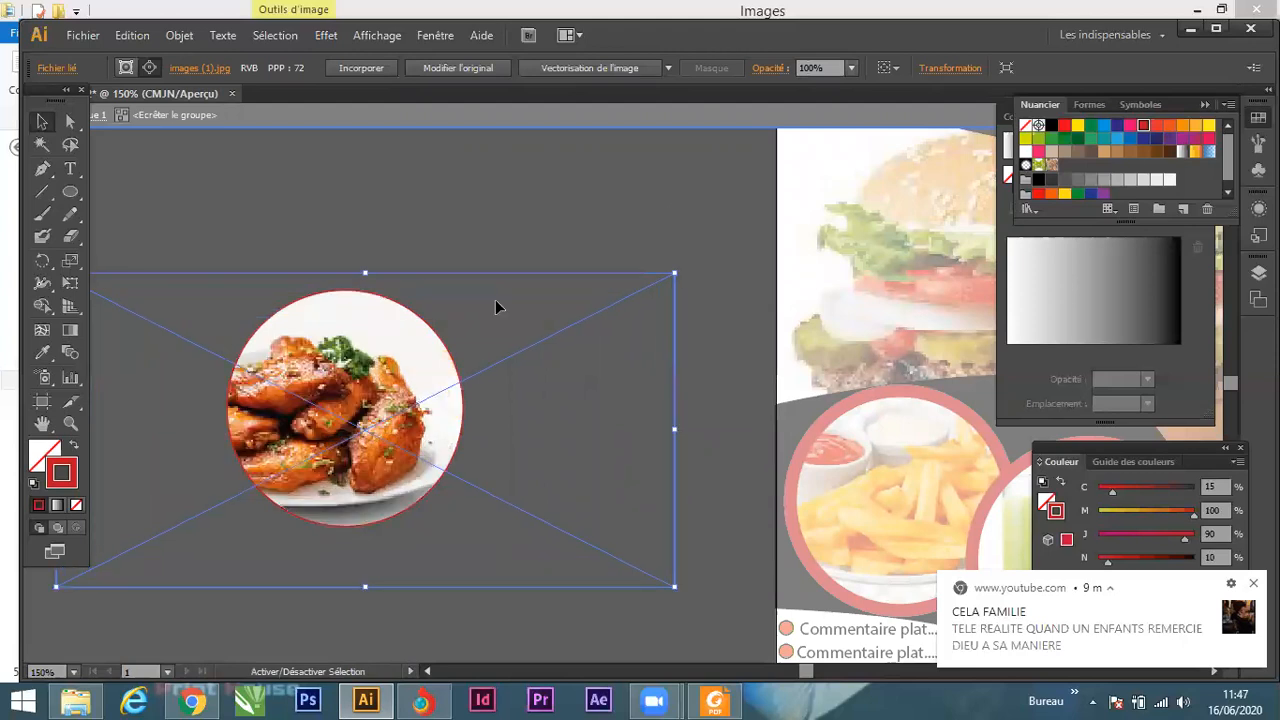
{"action": "left_click_drag", "start_coordinate": [372, 388], "coordinate": [321, 404]}
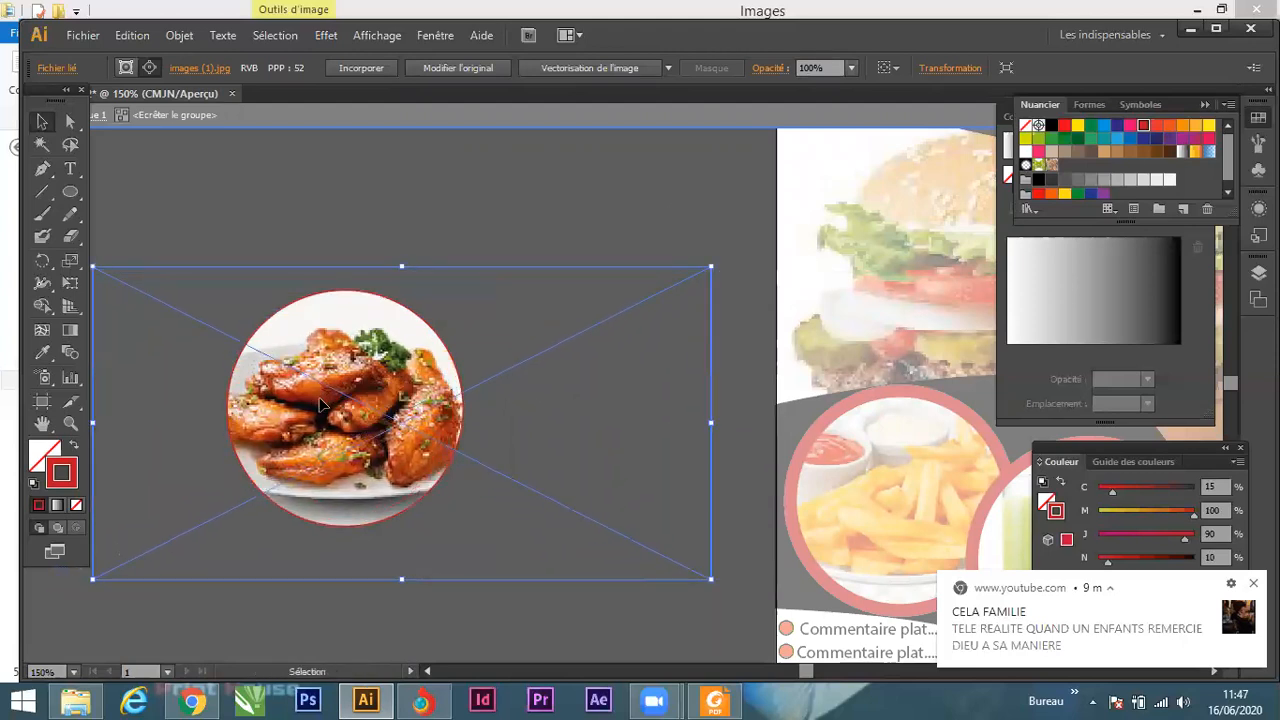
Set the chicken circle's red outline weight to 9 pt and exit isolation mode.
{"action": "left_click", "coordinate": [427, 252]}
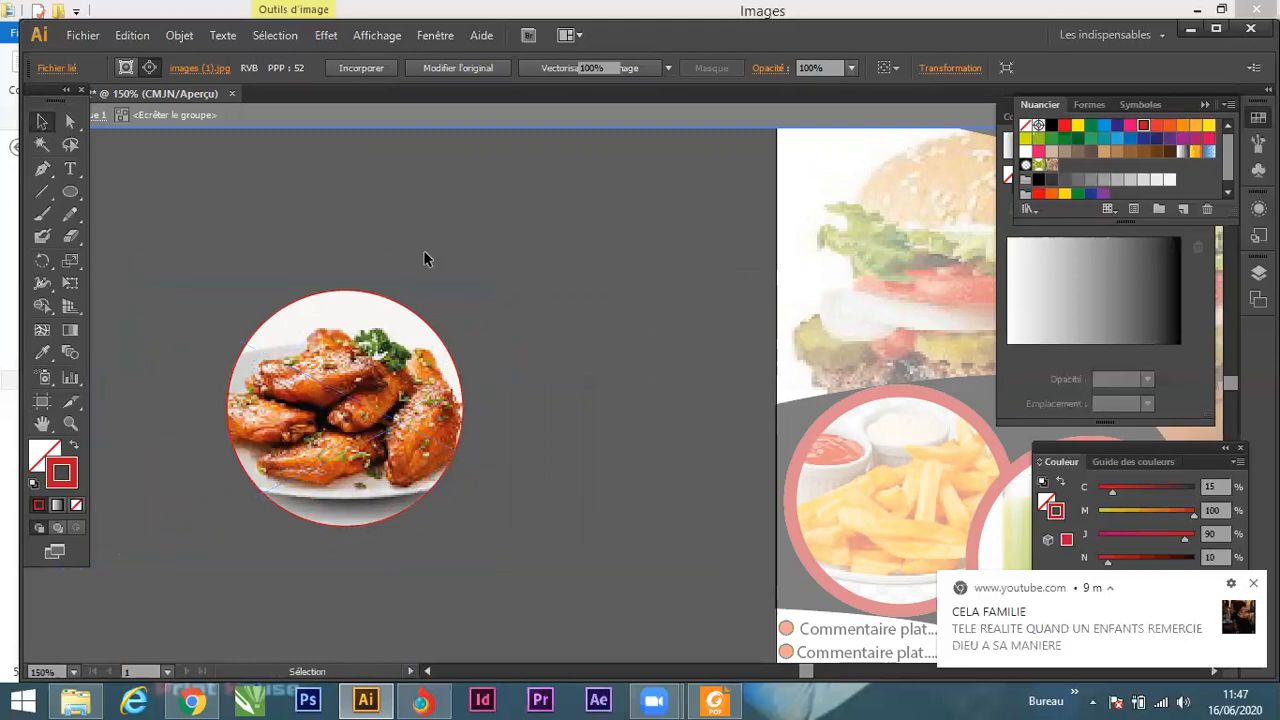
{"action": "left_click", "coordinate": [438, 344]}
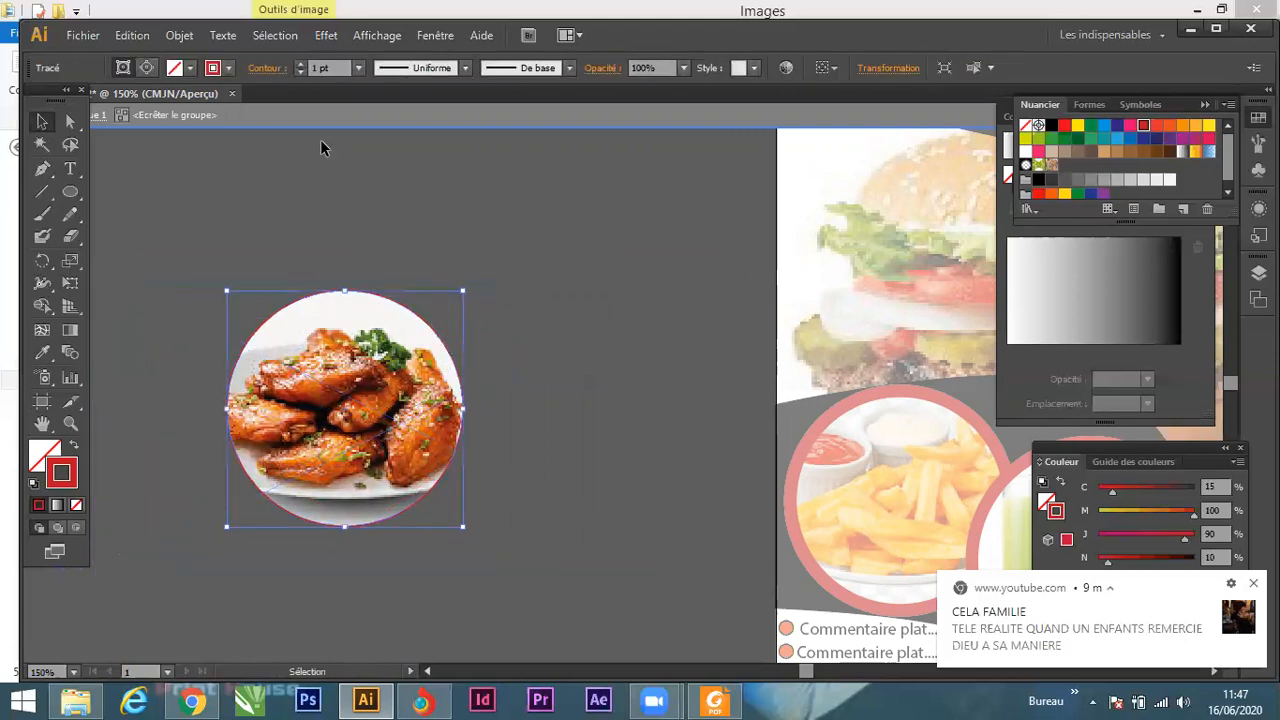
{"action": "left_click", "coordinate": [358, 67]}
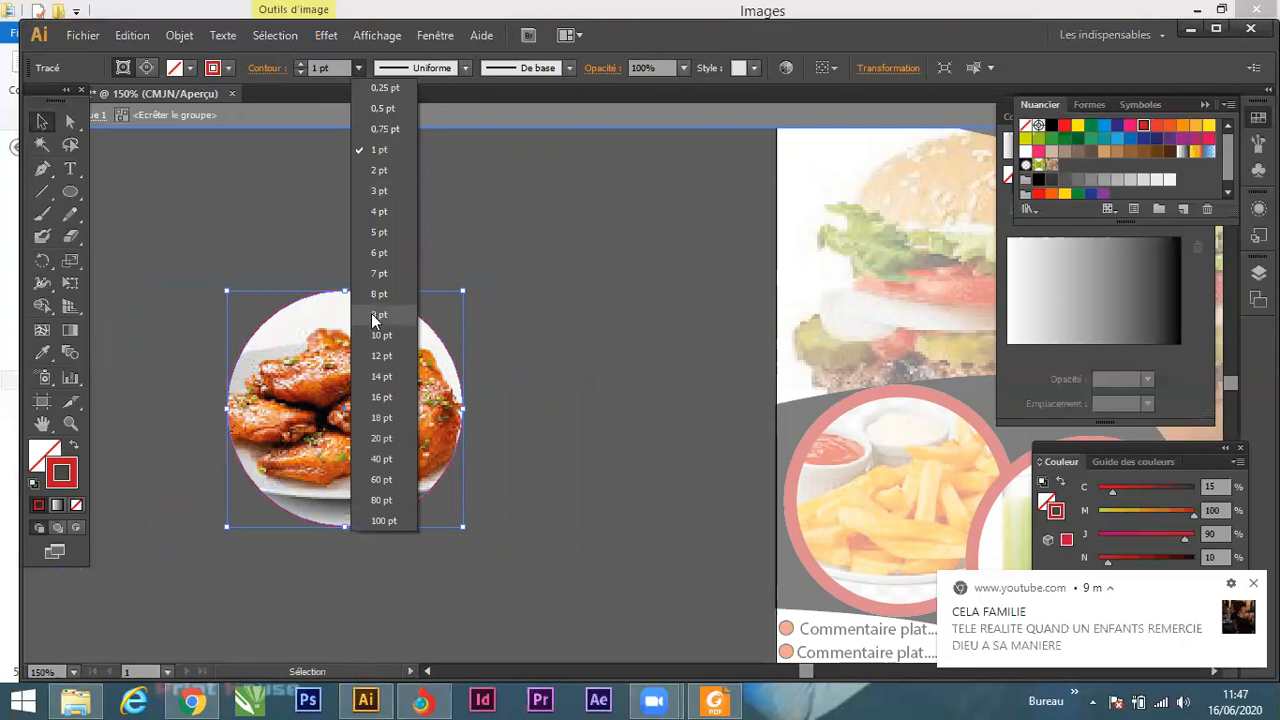
{"action": "left_click", "coordinate": [378, 315]}
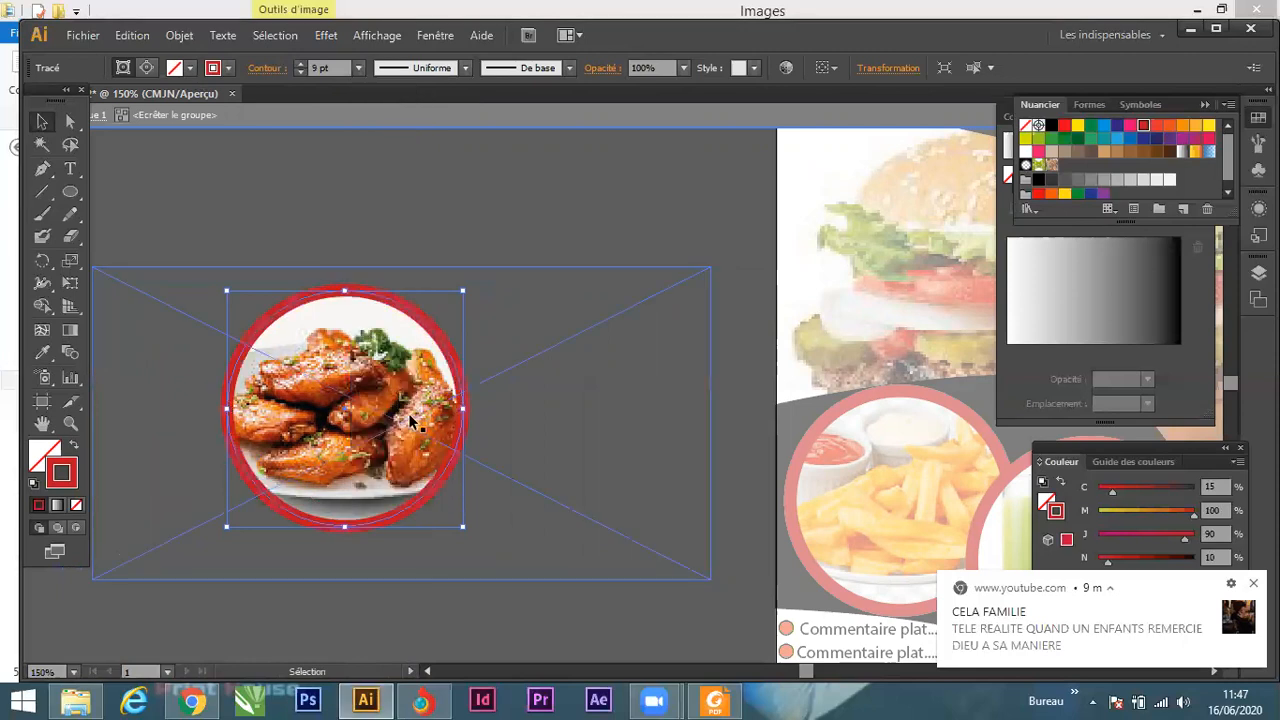
{"action": "double_click", "coordinate": [523, 230]}
Move the clipped chicken circle onto the lower end of the flyer's black band, overlapping the juice circle and staying within the page.
{"action": "scroll", "coordinate": [370, 378], "scroll_direction": "down", "scroll_amount": 4}
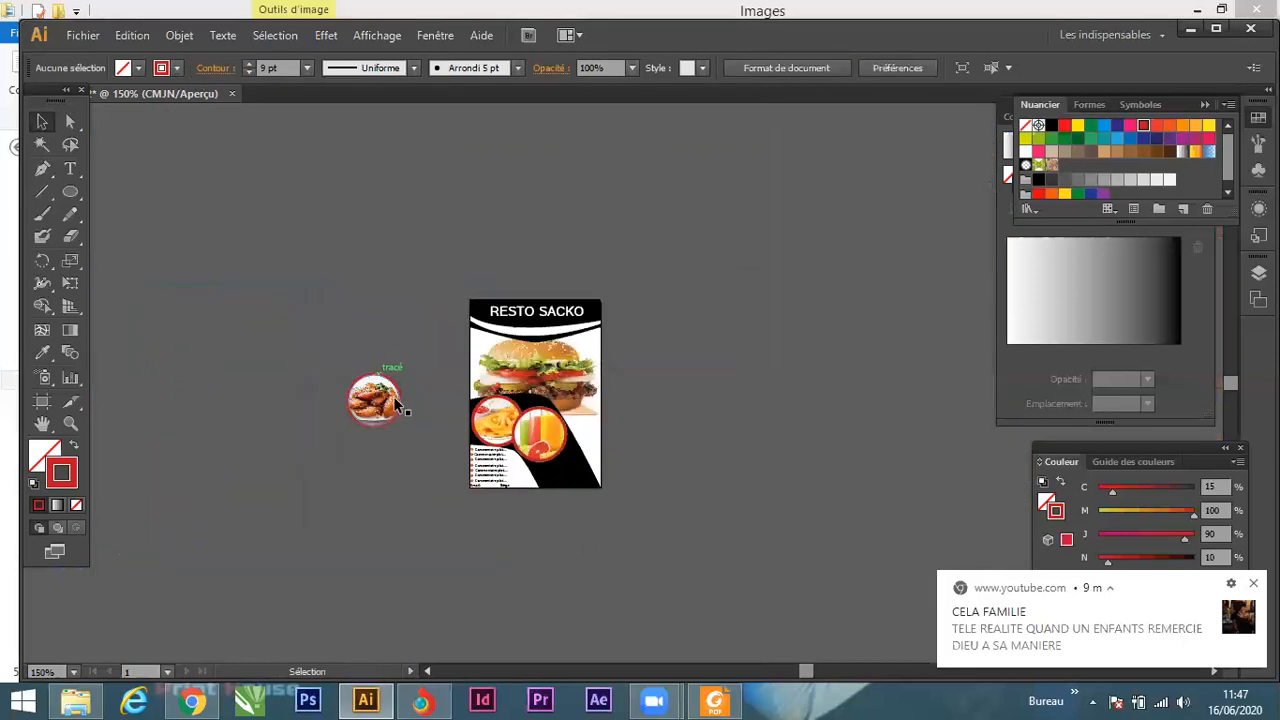
{"action": "scroll", "coordinate": [406, 412], "scroll_direction": "up", "scroll_amount": 1}
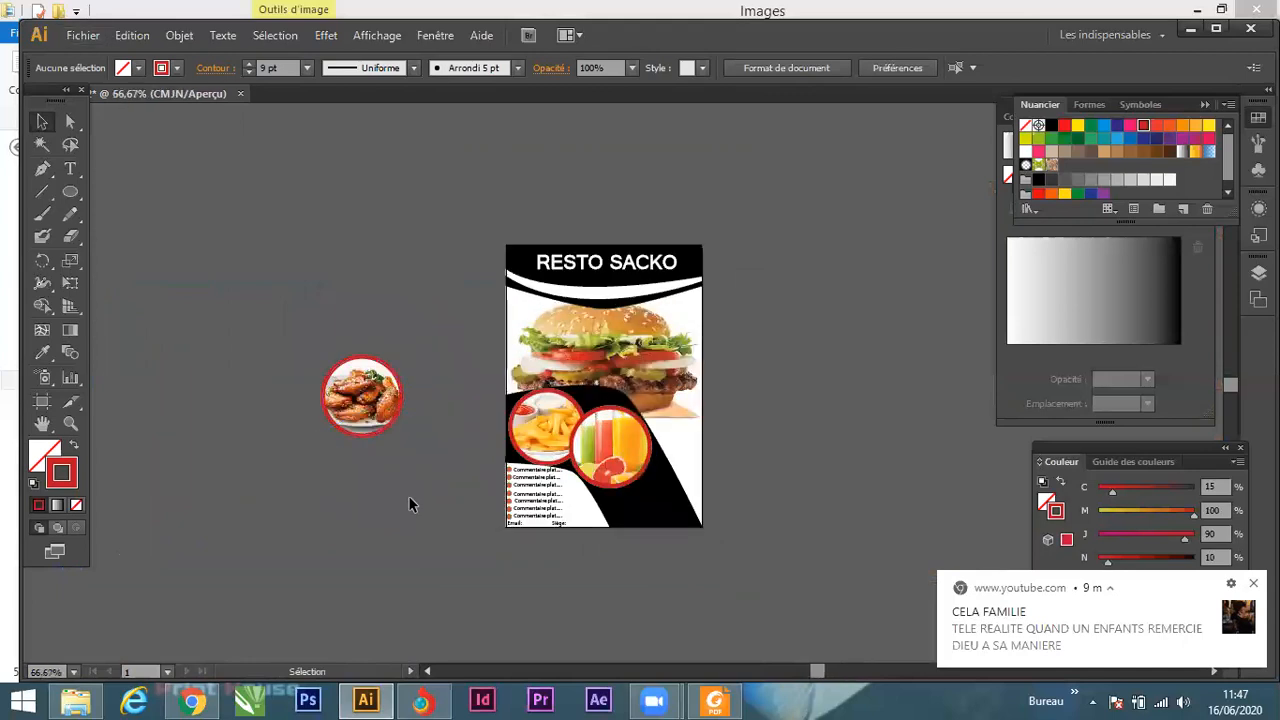
{"action": "scroll", "coordinate": [410, 502], "scroll_direction": "up", "scroll_amount": 1}
{"action": "left_click_drag", "start_coordinate": [356, 358], "coordinate": [714, 497]}
{"action": "scroll", "coordinate": [746, 539], "scroll_direction": "up", "scroll_amount": 3}
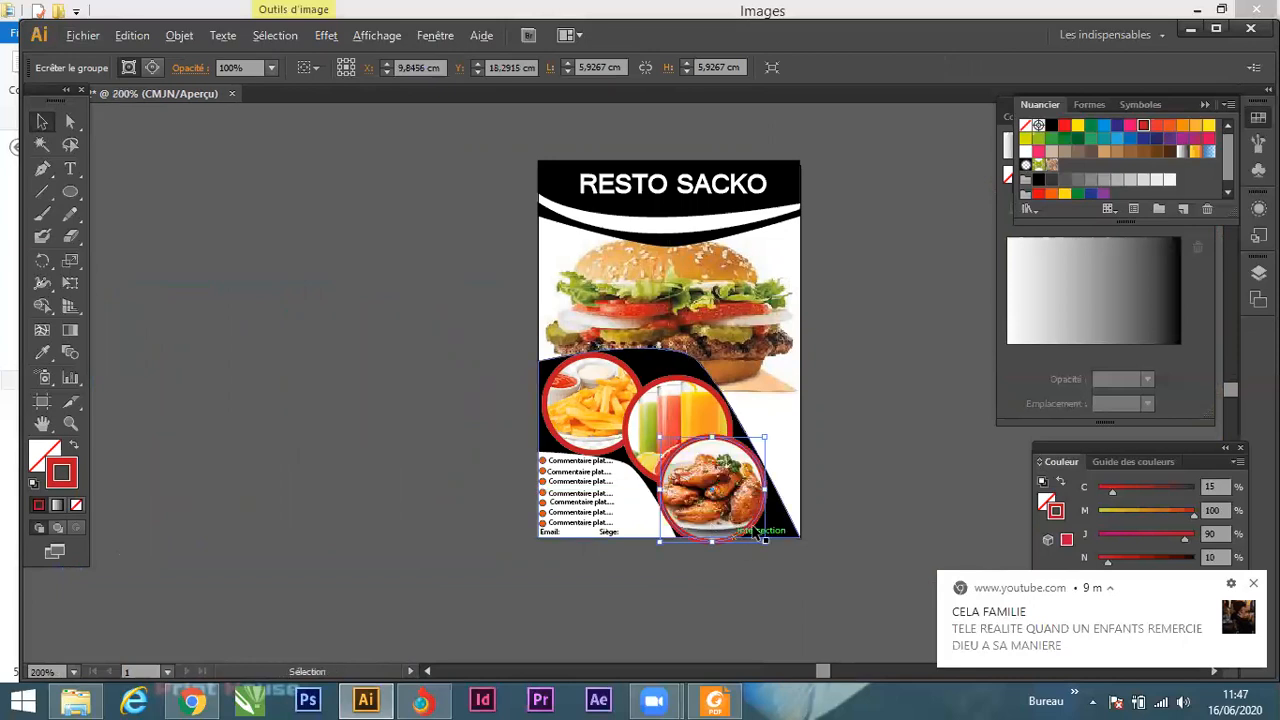
{"action": "mouse_move", "coordinate": [723, 449]}
{"action": "left_mouse_down"}
{"action": "mouse_move", "coordinate": [729, 430]}
{"action": "mouse_move", "coordinate": [703, 456]}
{"action": "left_mouse_up"}
{"action": "key", "text": "ctrl+1"}
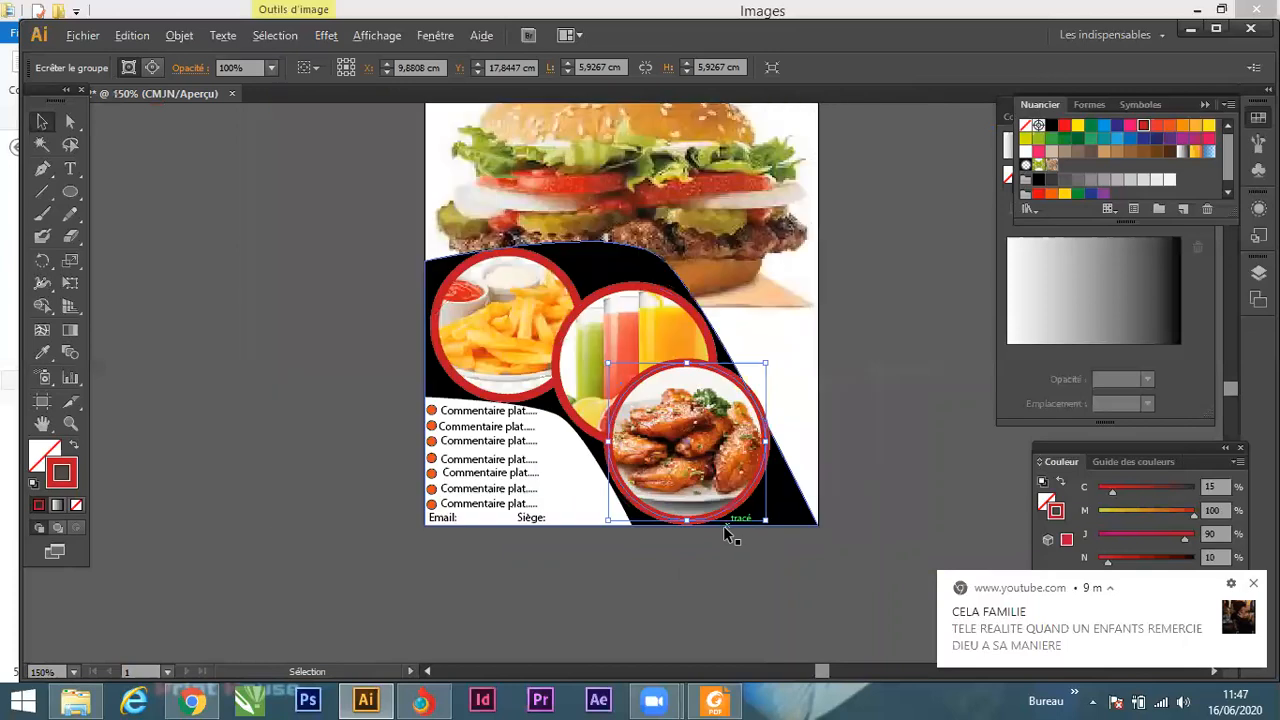
Nudge the juice circle left and up so it sits between the fries and chicken circles, and deselect it.
{"action": "left_click", "coordinate": [622, 355]}
{"action": "key", "text": "Left"}
{"action": "key", "text": "Left"}
{"action": "key", "text": "Left"}
{"action": "key", "text": "Left"}
{"action": "key", "text": "Left"}
{"action": "key", "text": "Left"}
{"action": "key", "text": "Left"}
{"action": "key", "text": "Left"}
{"action": "key", "text": "Up"}
{"action": "key", "text": "Up"}
{"action": "key", "text": "Up"}
{"action": "key", "text": "Up"}
{"action": "key", "text": "Up"}
{"action": "key", "text": "Up"}
{"action": "key", "text": "Up"}
{"action": "key", "text": "Left"}
{"action": "key", "text": "Left"}
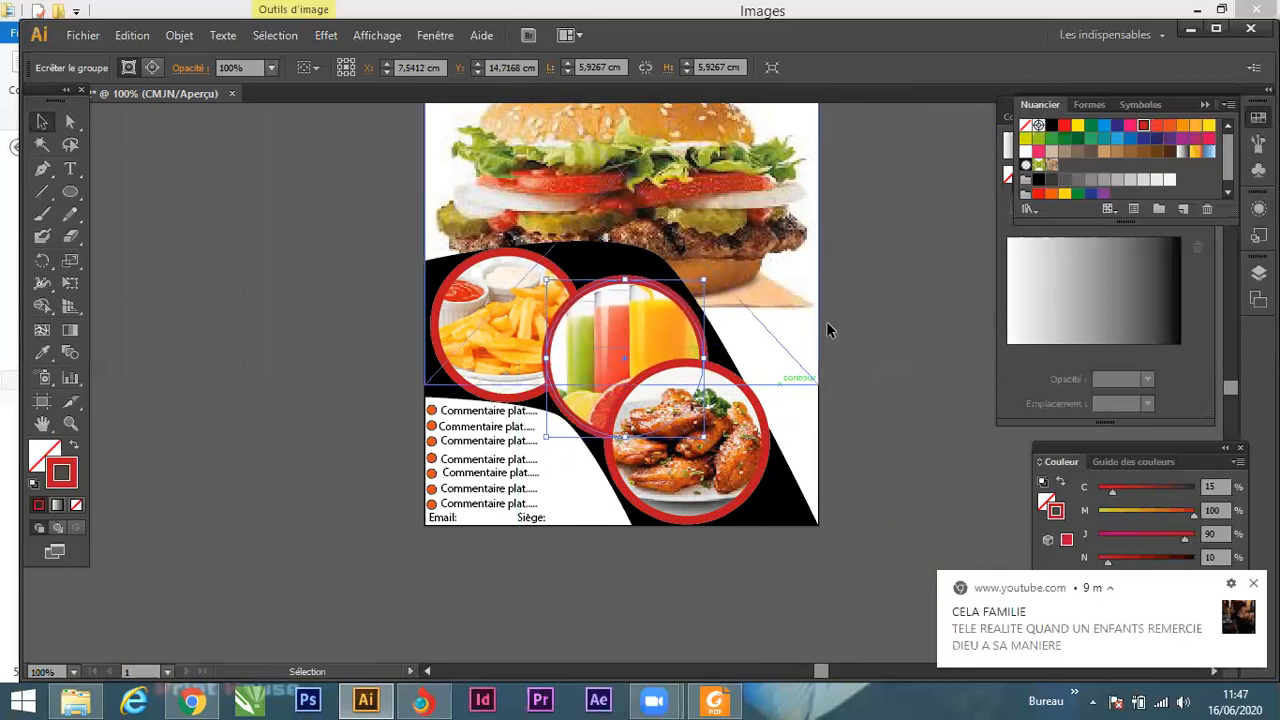
{"action": "left_click", "coordinate": [877, 360]}
Add the text "BIENVENUE" beside the burger with a black fill and no outline.
{"action": "scroll", "coordinate": [614, 436], "scroll_direction": "down", "scroll_amount": 1}
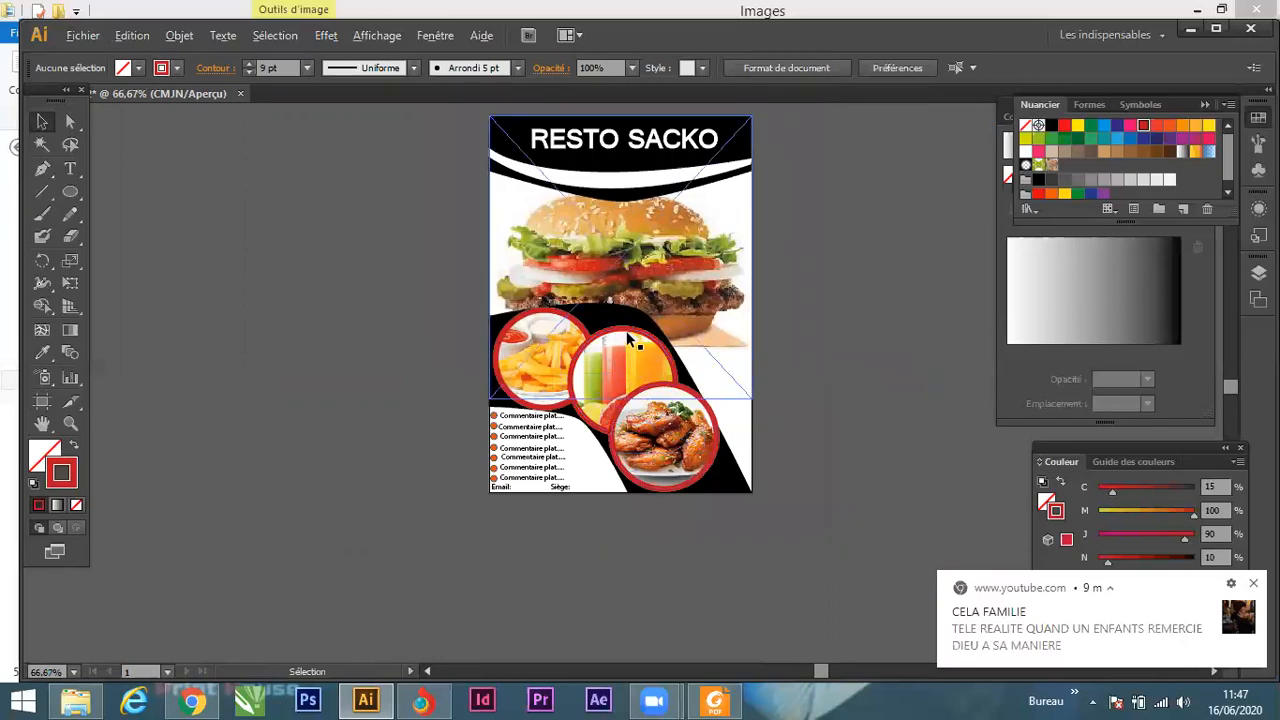
{"action": "scroll", "coordinate": [802, 404], "scroll_direction": "down", "scroll_amount": 1}
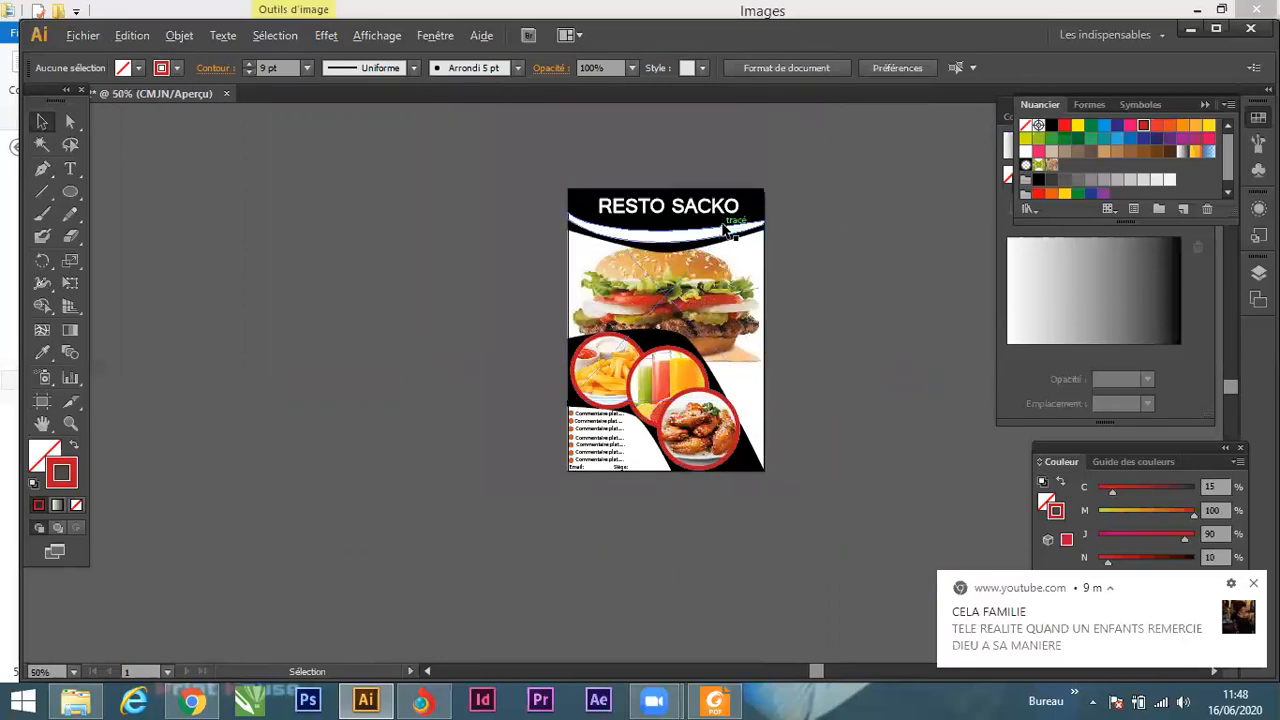
{"action": "scroll", "coordinate": [731, 262], "scroll_direction": "up", "scroll_amount": 1}
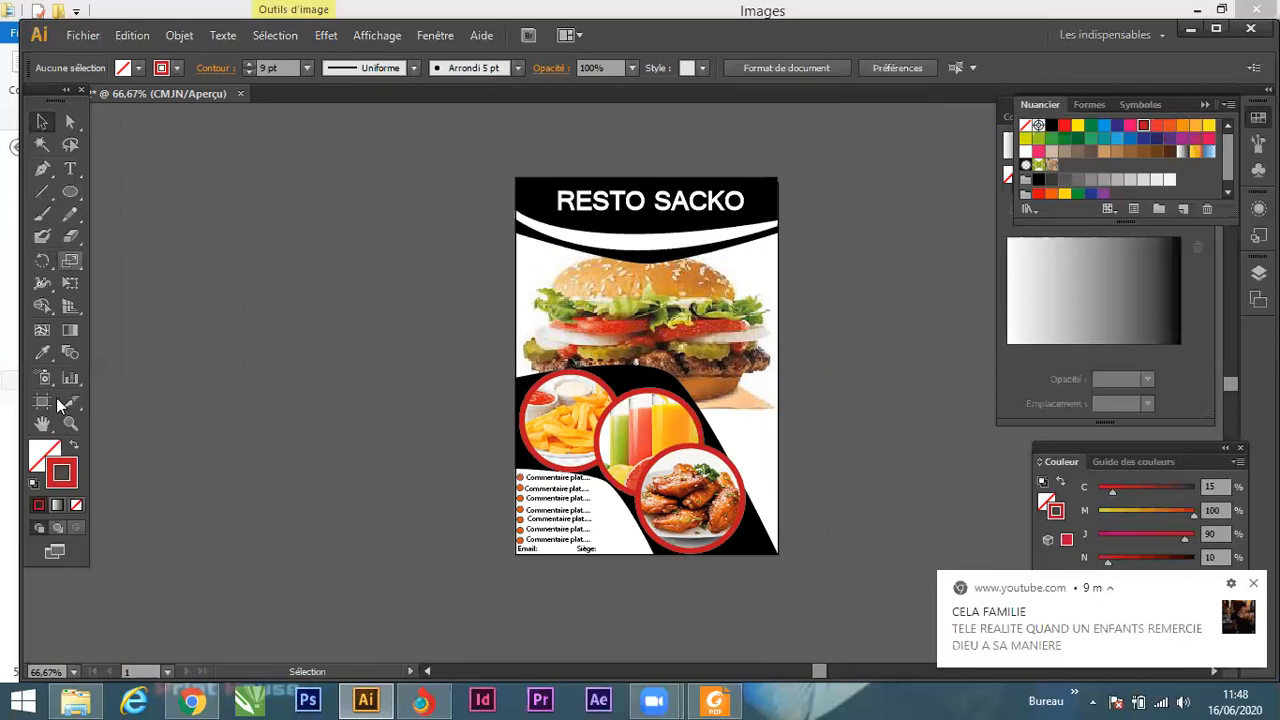
{"action": "left_click", "coordinate": [76, 505]}
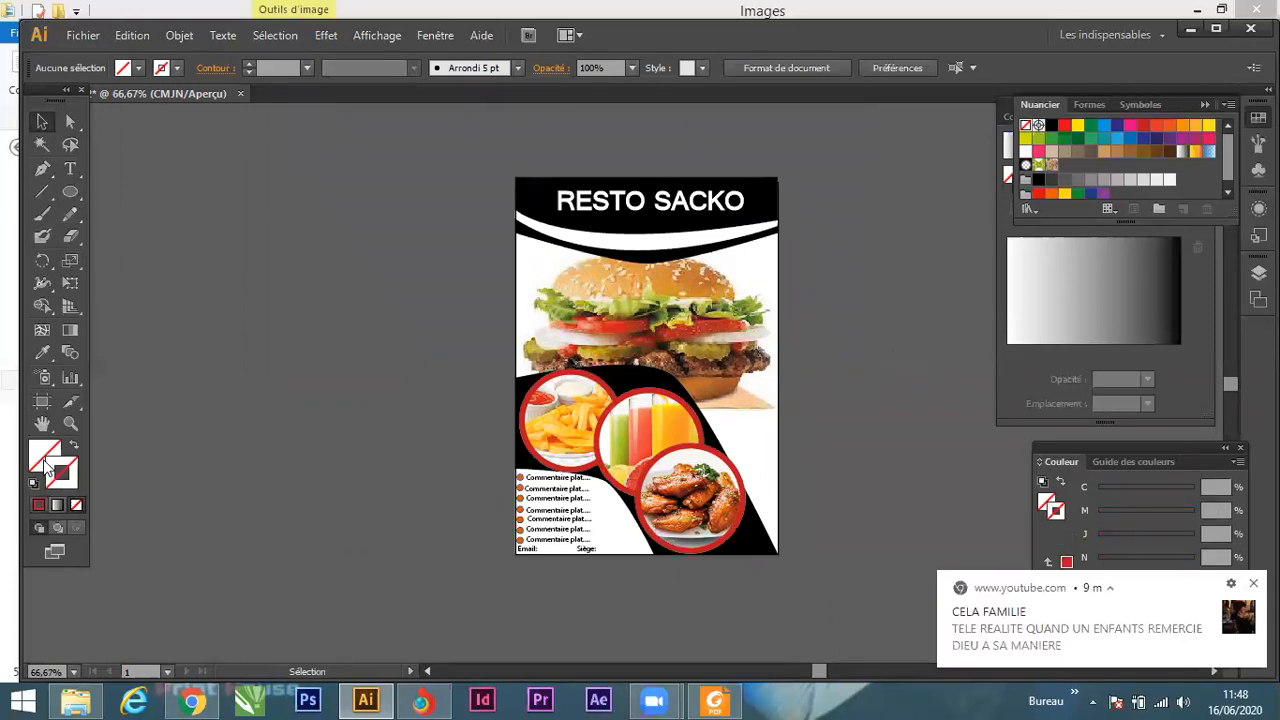
{"action": "left_click", "coordinate": [1051, 125]}
{"action": "left_click", "coordinate": [70, 169]}
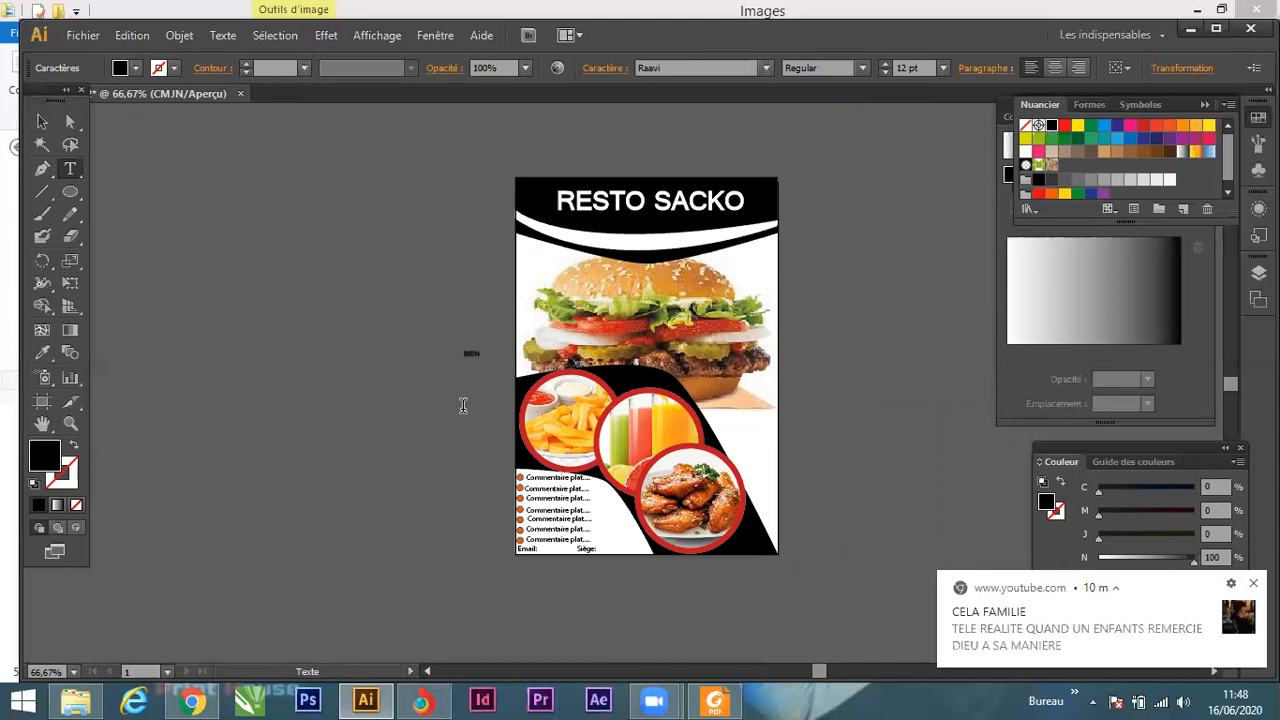
{"action": "key", "text": "Escape"}
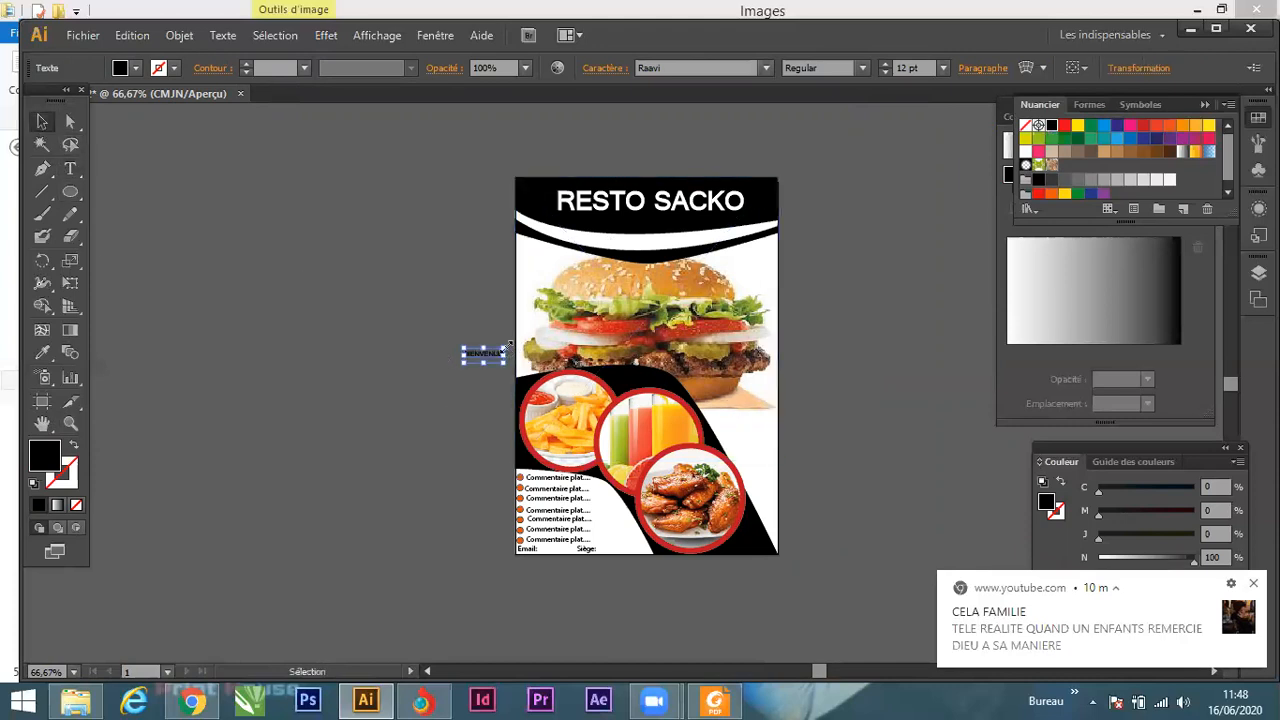
Enlarge the "BIENVENUE" text to about 68.65 pt across the top of the burger and set its style to Bold.
{"action": "left_click_drag", "start_coordinate": [508, 344], "coordinate": [710, 284]}
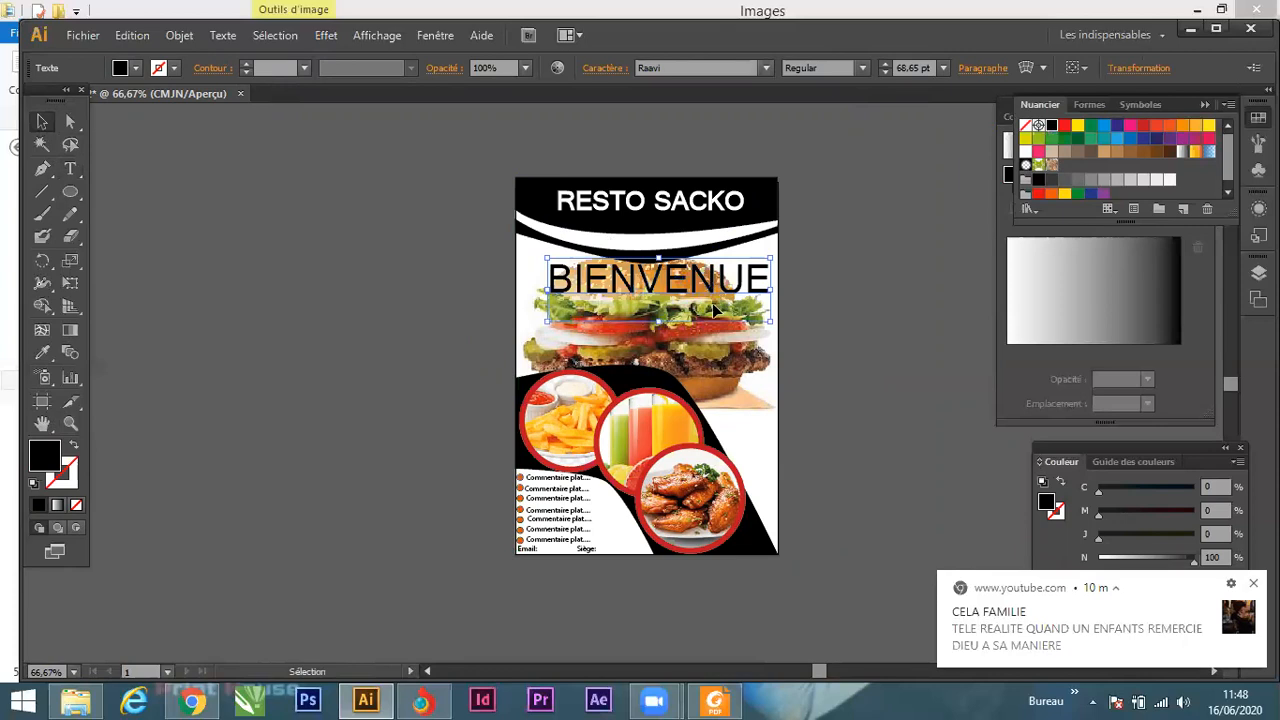
{"action": "scroll", "coordinate": [712, 294], "scroll_direction": "up", "scroll_amount": 3}
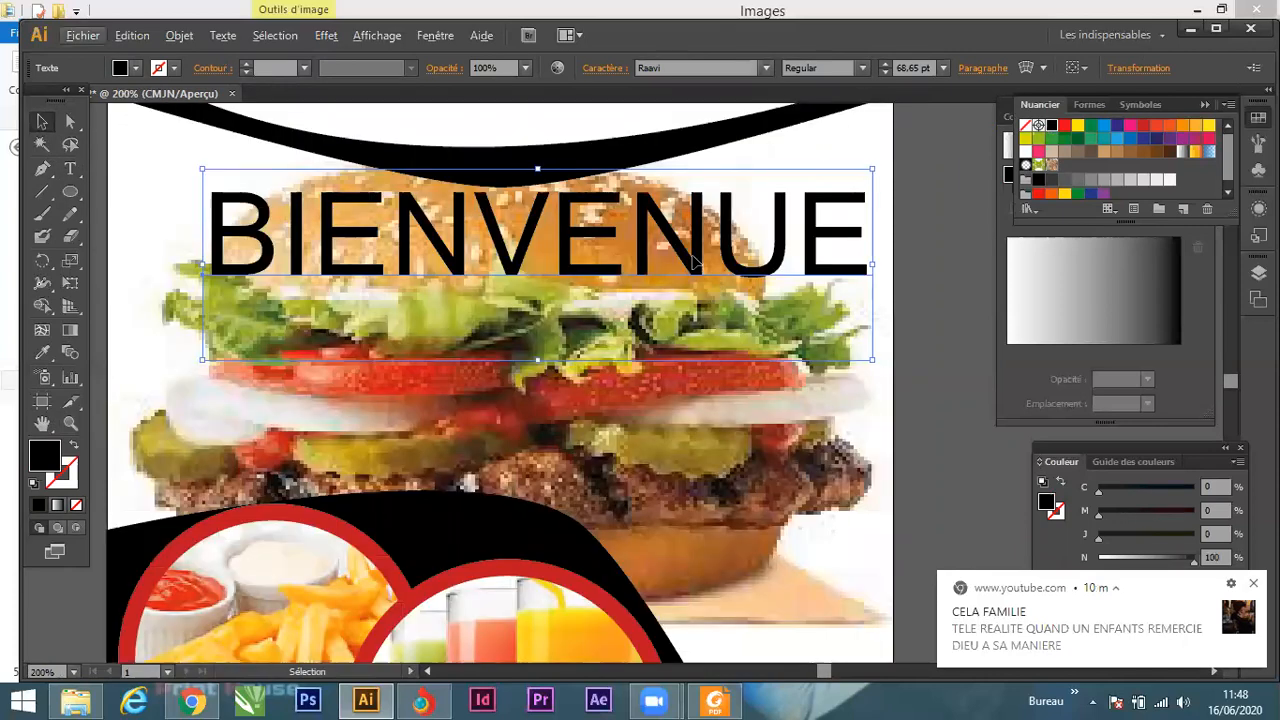
{"action": "left_click_drag", "start_coordinate": [697, 262], "coordinate": [652, 268]}
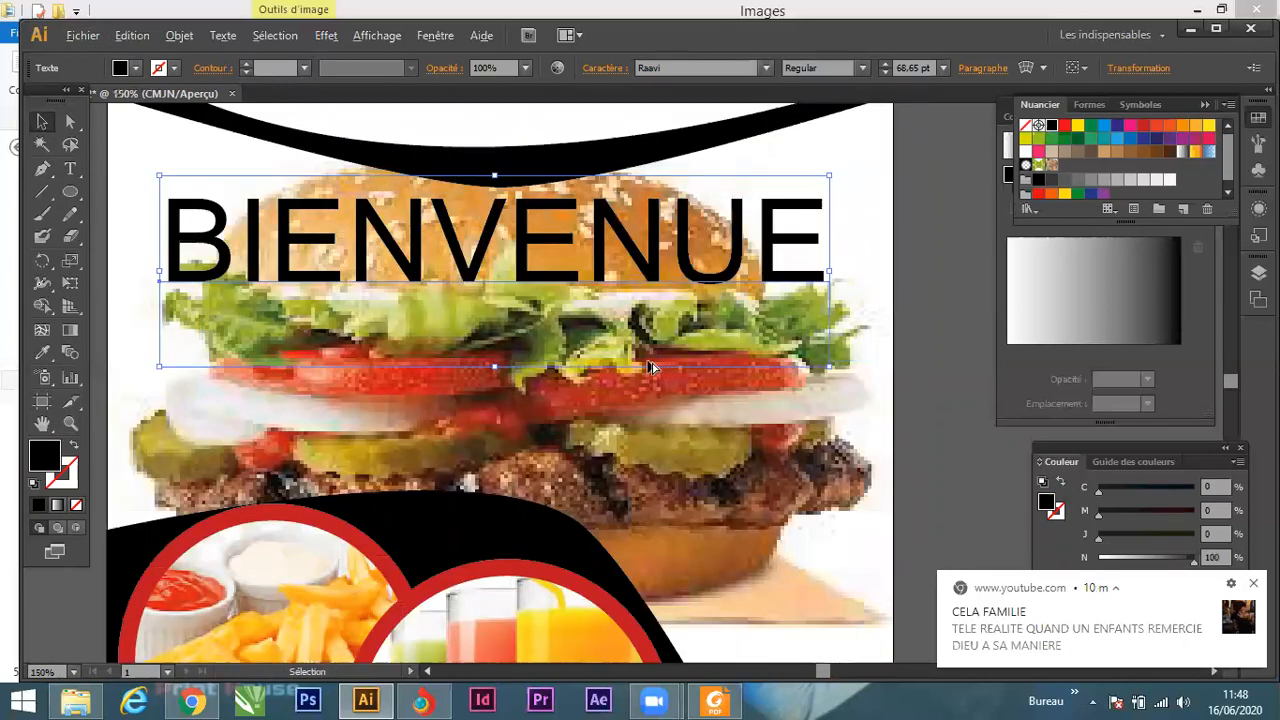
{"action": "scroll", "coordinate": [652, 363], "scroll_direction": "down", "scroll_amount": 2}
{"action": "left_click", "coordinate": [831, 67]}
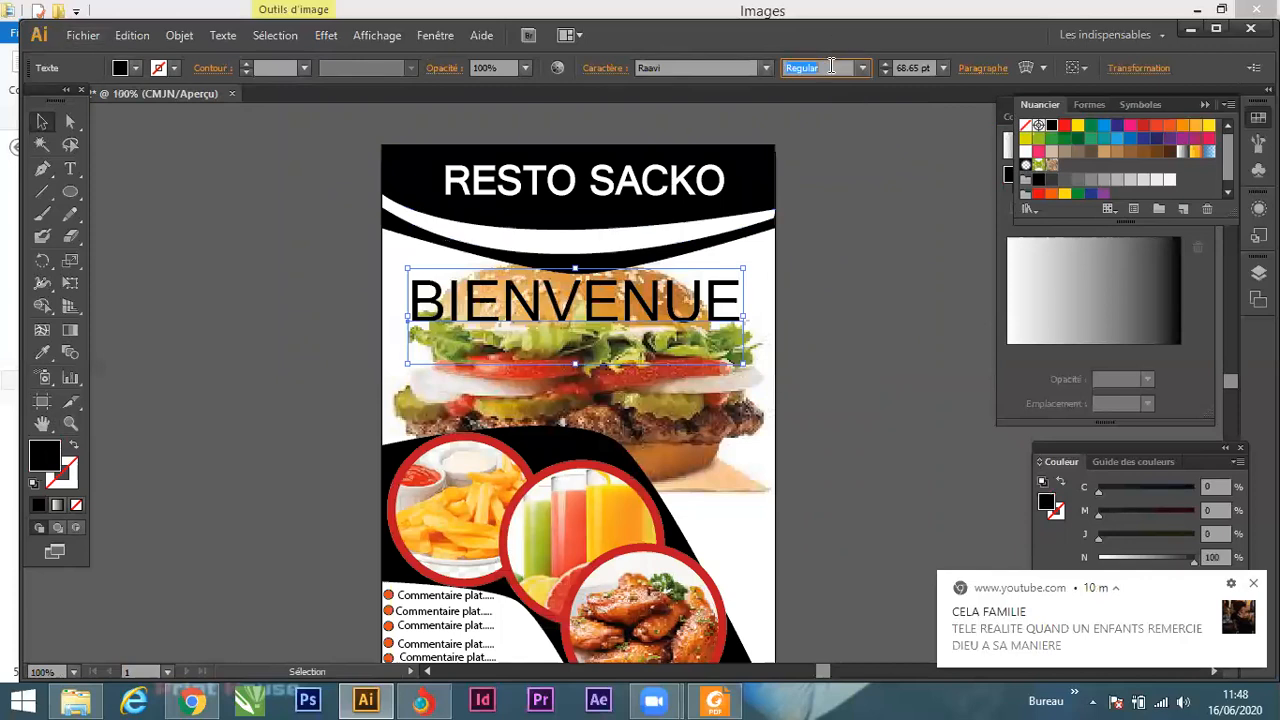
{"action": "key", "text": "Down"}
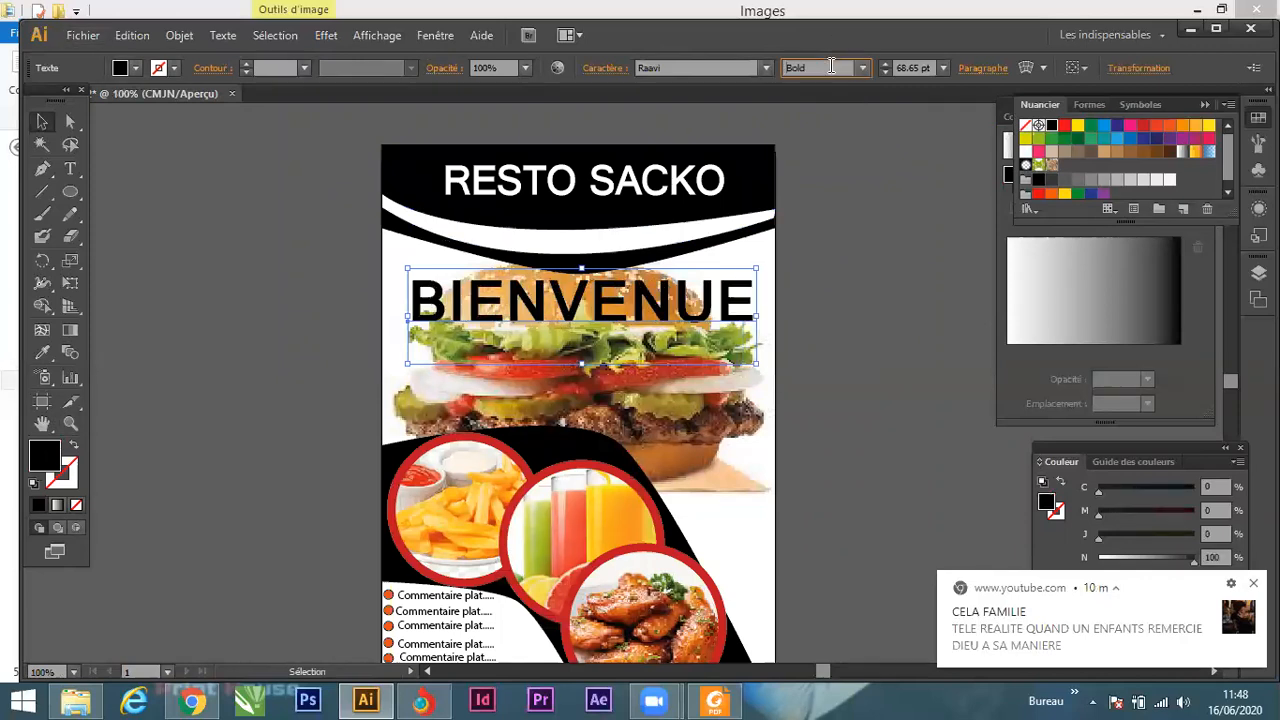
Try out successive fonts on the "BIENVENUE" text, including Rosewood Std, Script MT Bold, Showcard Gothic, Trajan Pro and Viner Hand ITC.
{"action": "left_click", "coordinate": [734, 70]}
{"action": "key", "text": "Down"}
{"action": "key", "text": "Down"}
{"action": "key", "text": "Up"}
{"action": "key", "text": "Down"}
{"action": "key", "text": "Down"}
{"action": "key", "text": "Down"}
{"action": "key", "text": "Down"}
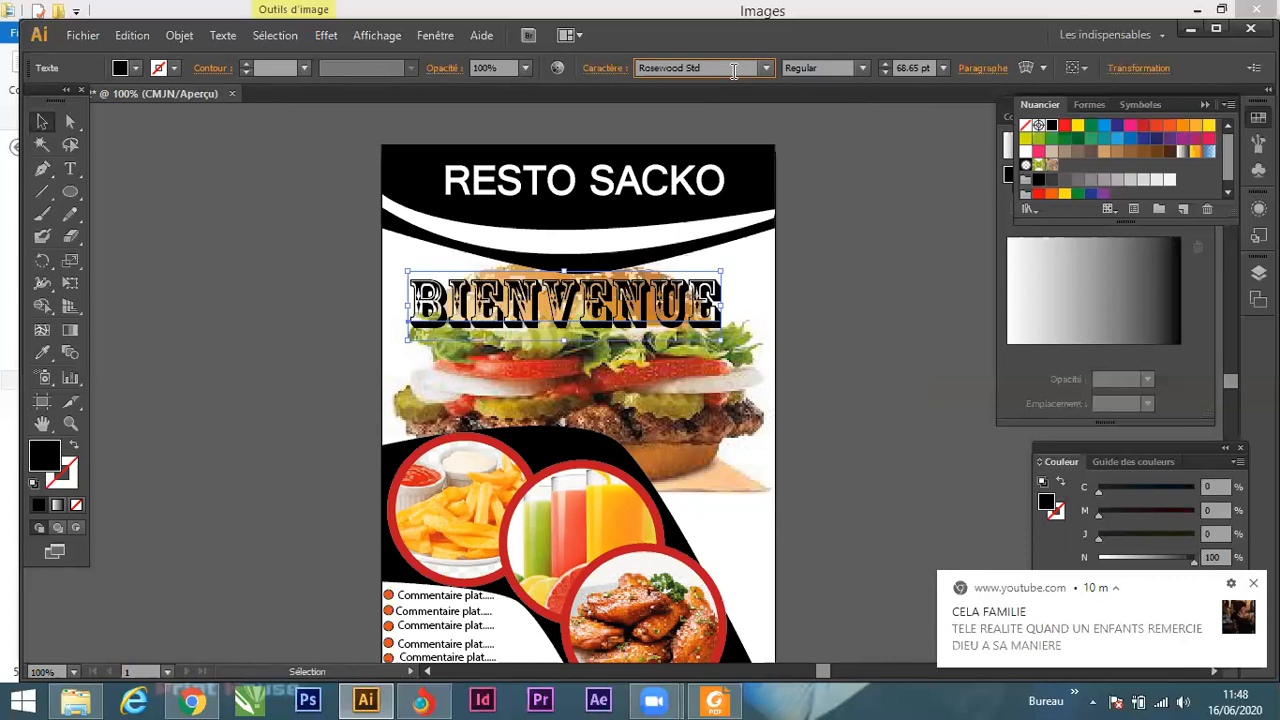
{"action": "key", "text": "Down"}
{"action": "key", "text": "Down"}
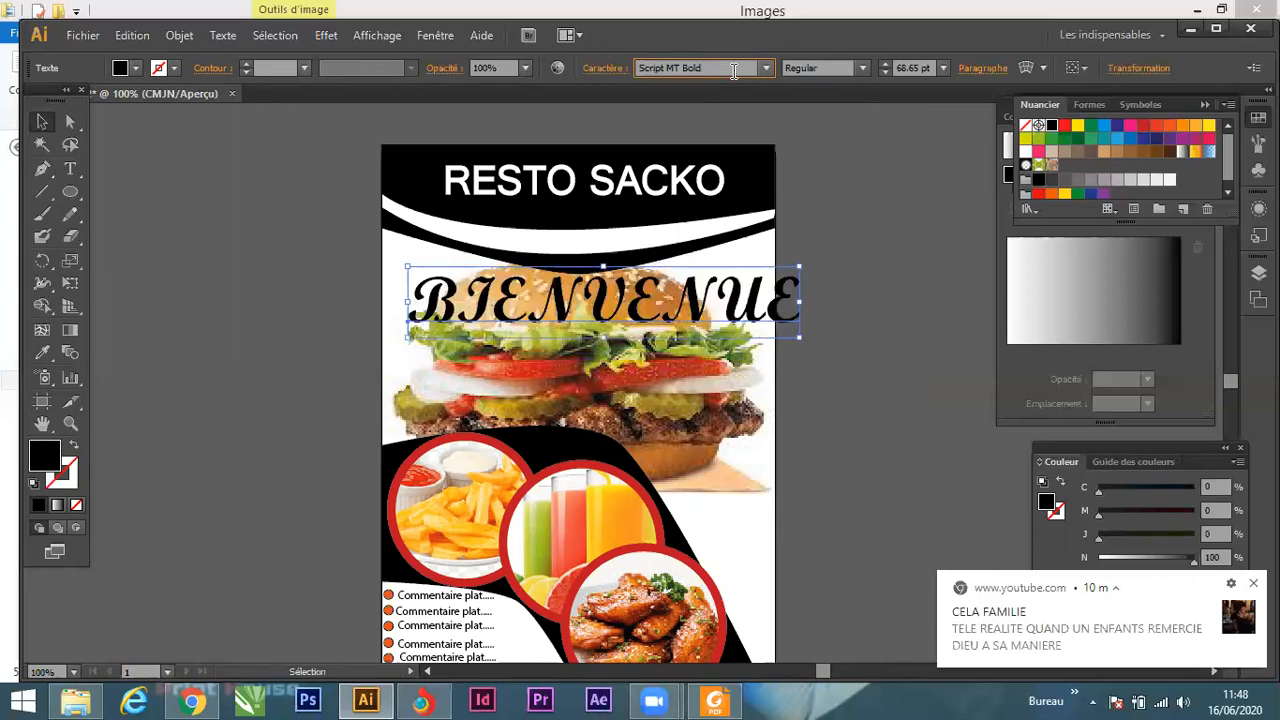
{"action": "key", "text": "Down"}
{"action": "key", "text": "Down"}
{"action": "key", "text": "Down"}
{"action": "key", "text": "Down"}
{"action": "key", "text": "Down"}
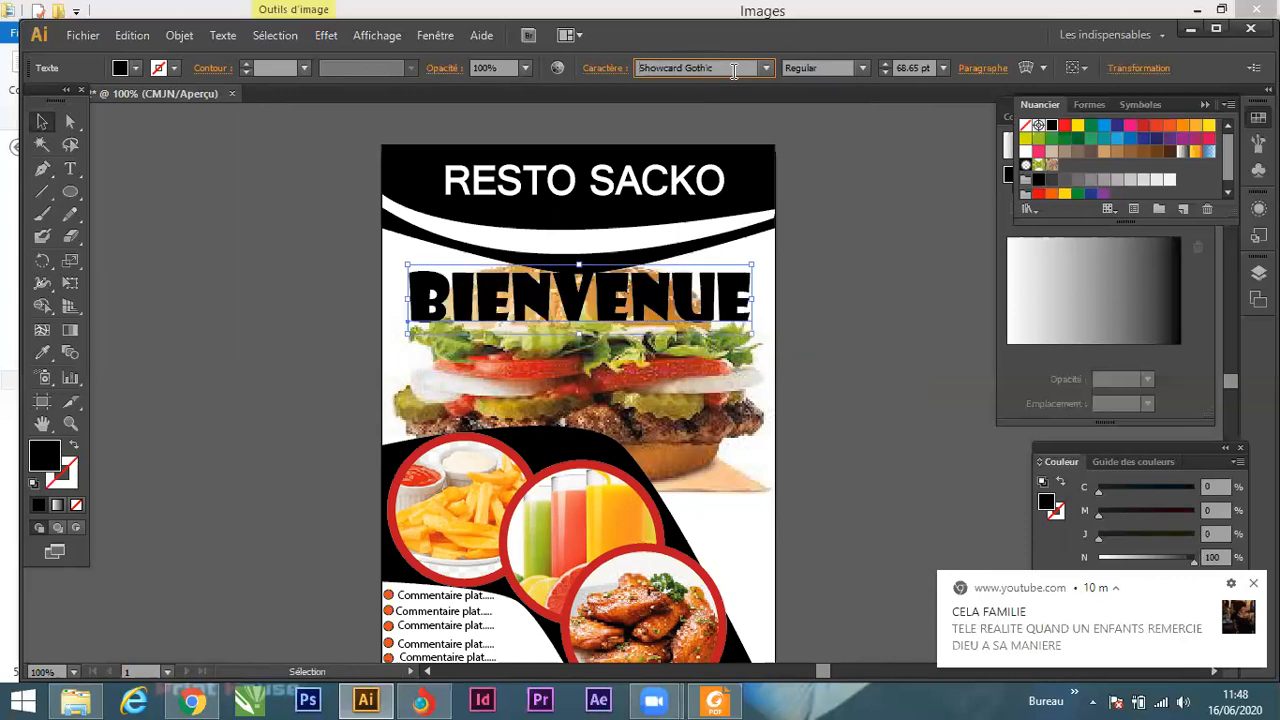
{"action": "key", "text": "Down"}
{"action": "key", "text": "Down"}
{"action": "key", "text": "Down"}
{"action": "key", "text": "Down"}
{"action": "key", "text": "Down"}
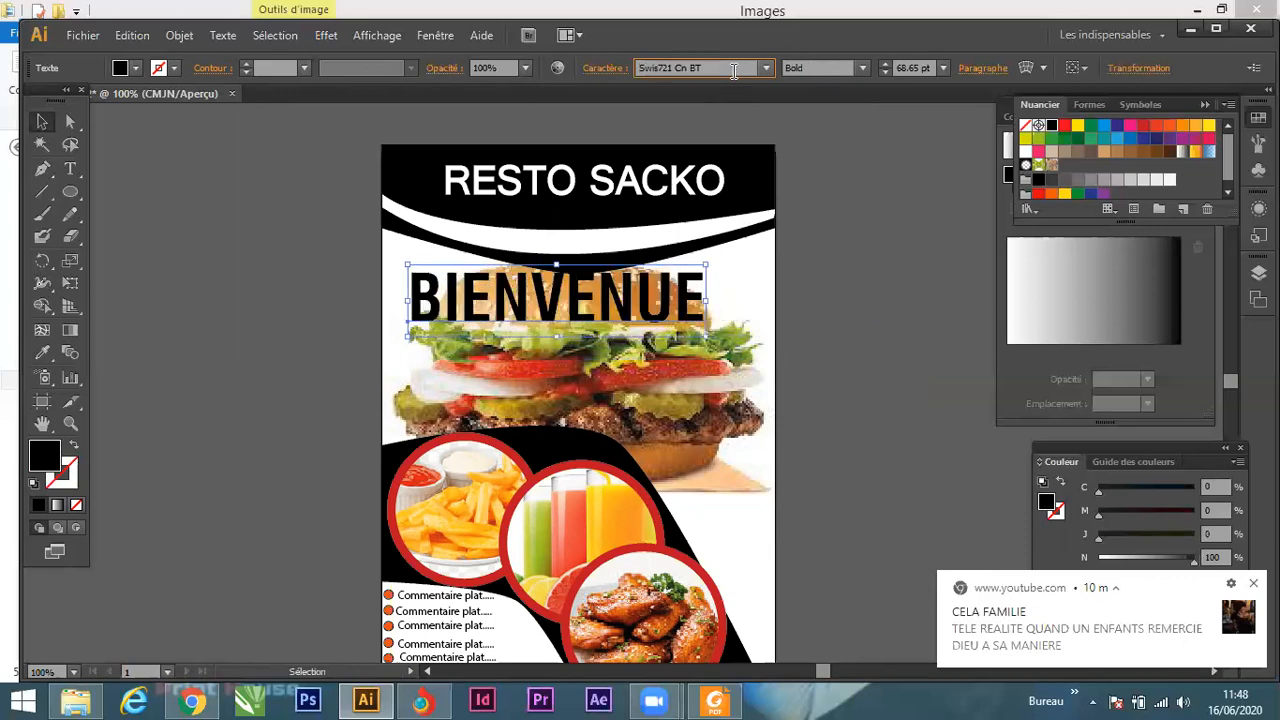
{"action": "key", "text": "Down"}
{"action": "key", "text": "Down"}
{"action": "key", "text": "Down"}
{"action": "key", "text": "Down"}
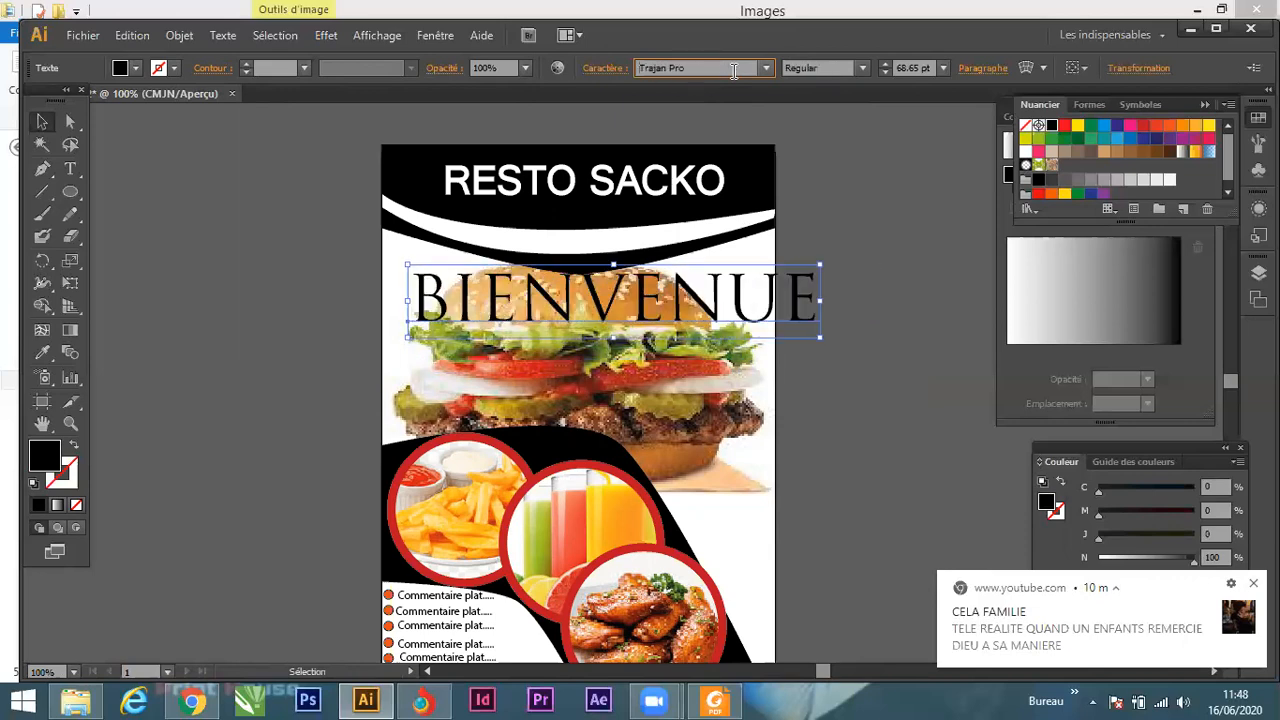
{"action": "key", "text": "Down"}
{"action": "key", "text": "Down"}
{"action": "key", "text": "Down"}
{"action": "key", "text": "Down"}
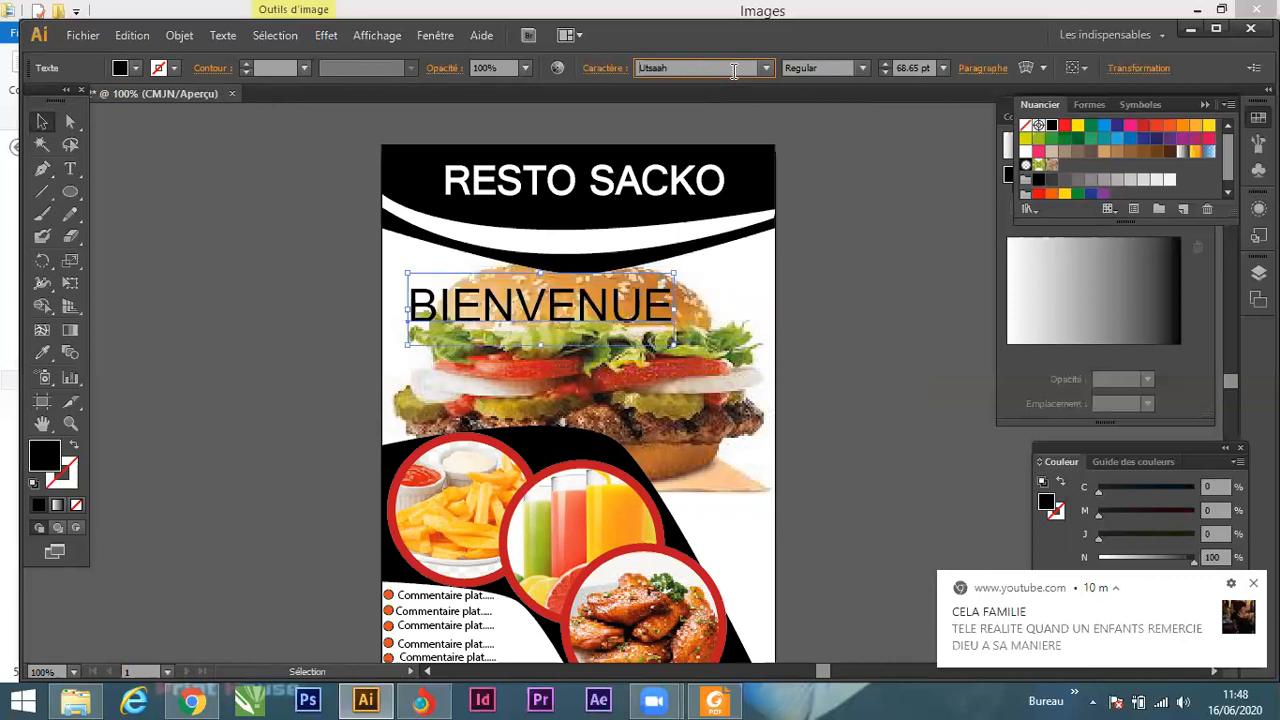
{"action": "key", "text": "Down"}
{"action": "key", "text": "Down"}
{"action": "key", "text": "Down"}
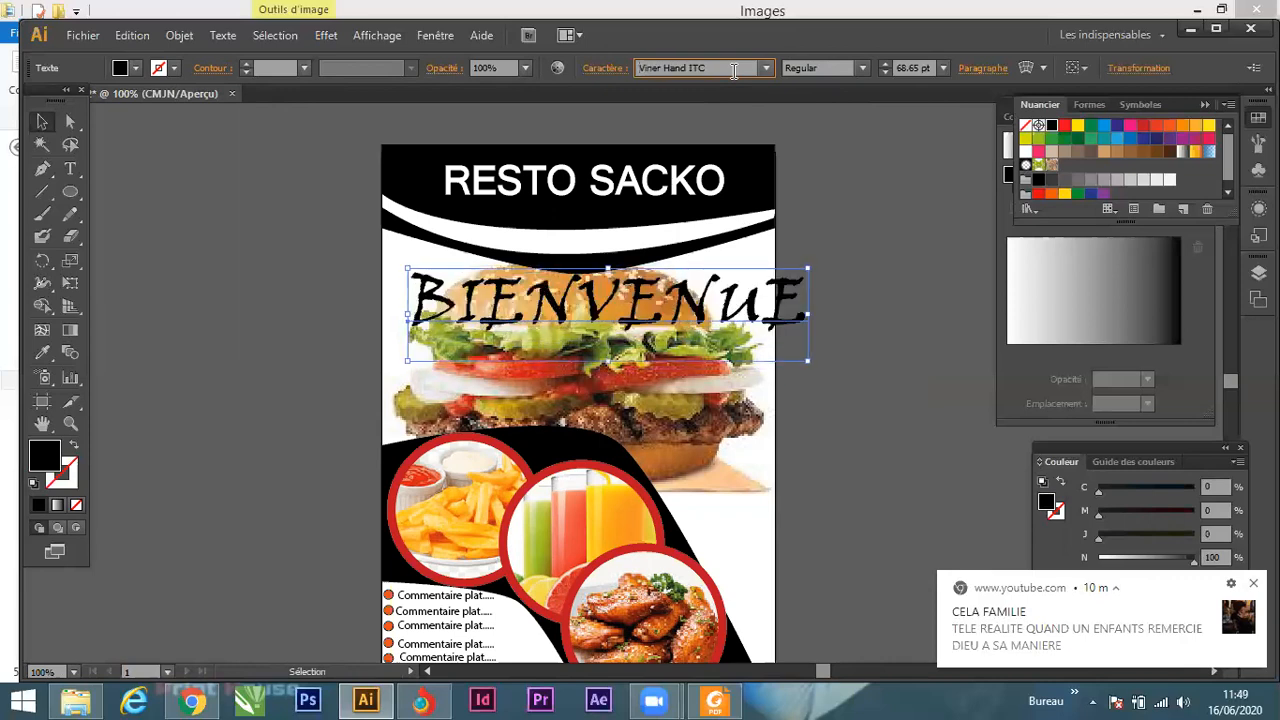
{"action": "key", "text": "Down"}
{"action": "key", "text": "Down"}
{"action": "key", "text": "Down"}
{"action": "key", "text": "Down"}
{"action": "key", "text": "Down"}
{"action": "key", "text": "Down"}
{"action": "key", "text": "Down"}
{"action": "key", "text": "Down"}
{"action": "key", "text": "Down"}
{"action": "key", "text": "Down"}
{"action": "key", "text": "Down"}
{"action": "key", "text": "Down"}
{"action": "key", "text": "Down"}
{"action": "key", "text": "Down"}
{"action": "key", "text": "Down"}
{"action": "key", "text": "Down"}
{"action": "key", "text": "Down"}
{"action": "key", "text": "Down"}
{"action": "key", "text": "Down"}
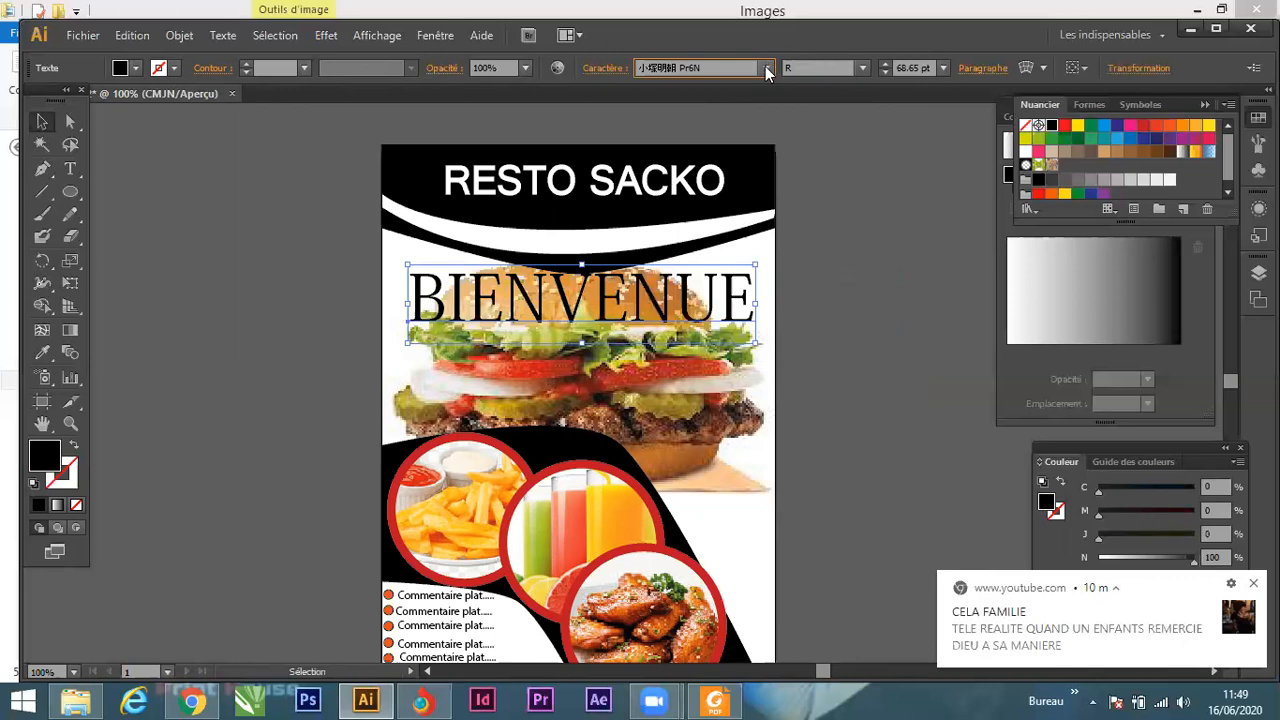
Try the Brush Script MT Italic font on the "BIENVENUE" text.
{"action": "left_click", "coordinate": [767, 68]}
{"action": "scroll", "coordinate": [710, 465], "scroll_direction": "up", "scroll_amount": 10}
{"action": "scroll", "coordinate": [710, 465], "scroll_direction": "up", "scroll_amount": 20}
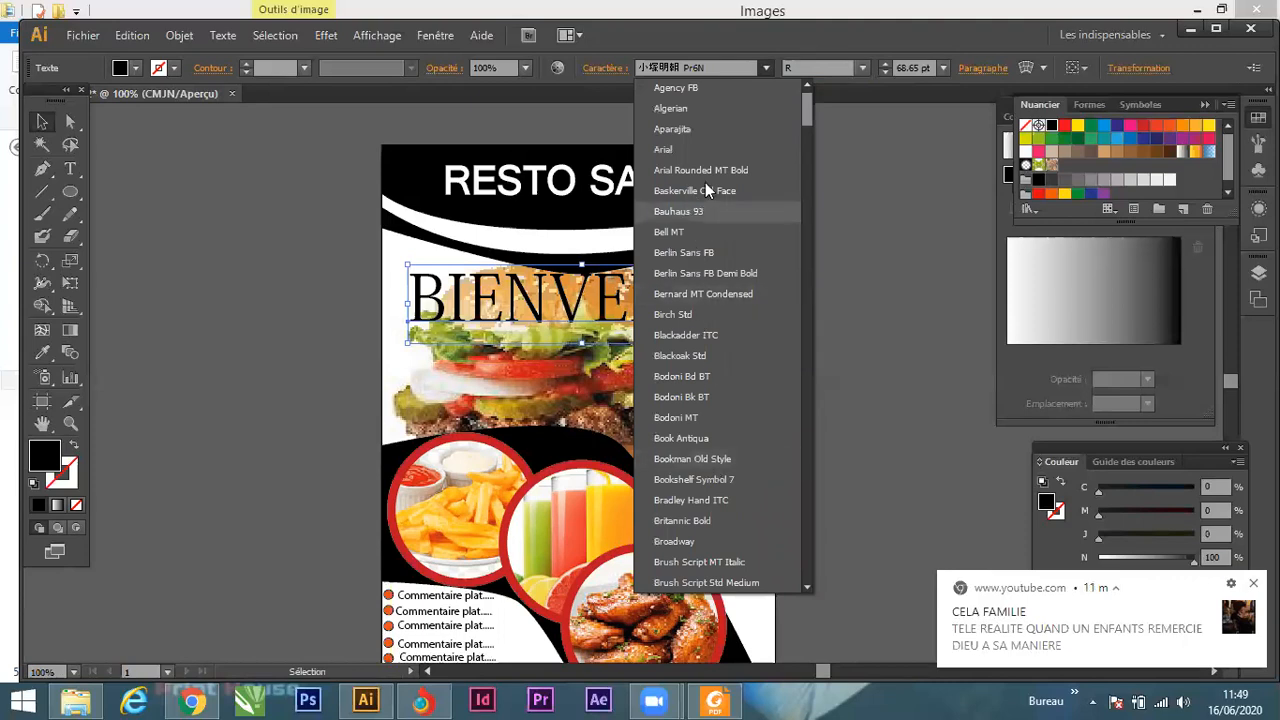
{"action": "scroll", "coordinate": [692, 312], "scroll_direction": "down", "scroll_amount": 3}
{"action": "scroll", "coordinate": [692, 320], "scroll_direction": "down", "scroll_amount": 3}
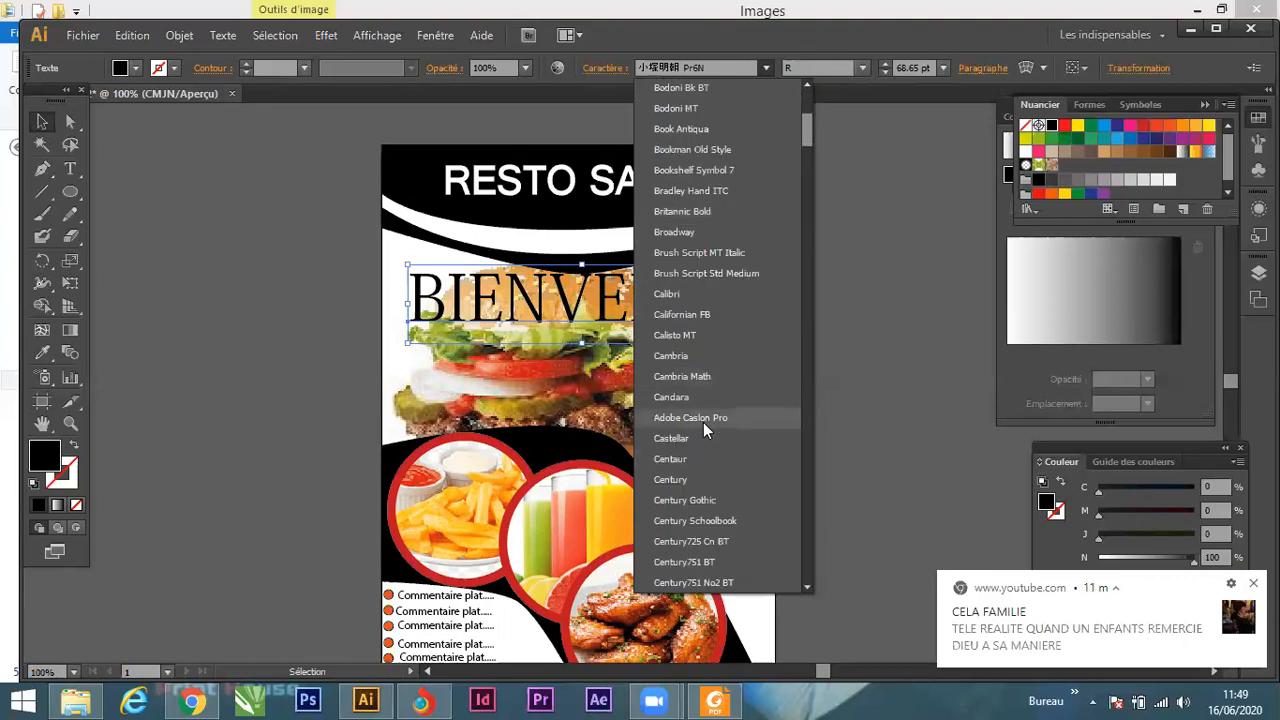
{"action": "left_click", "coordinate": [701, 253]}
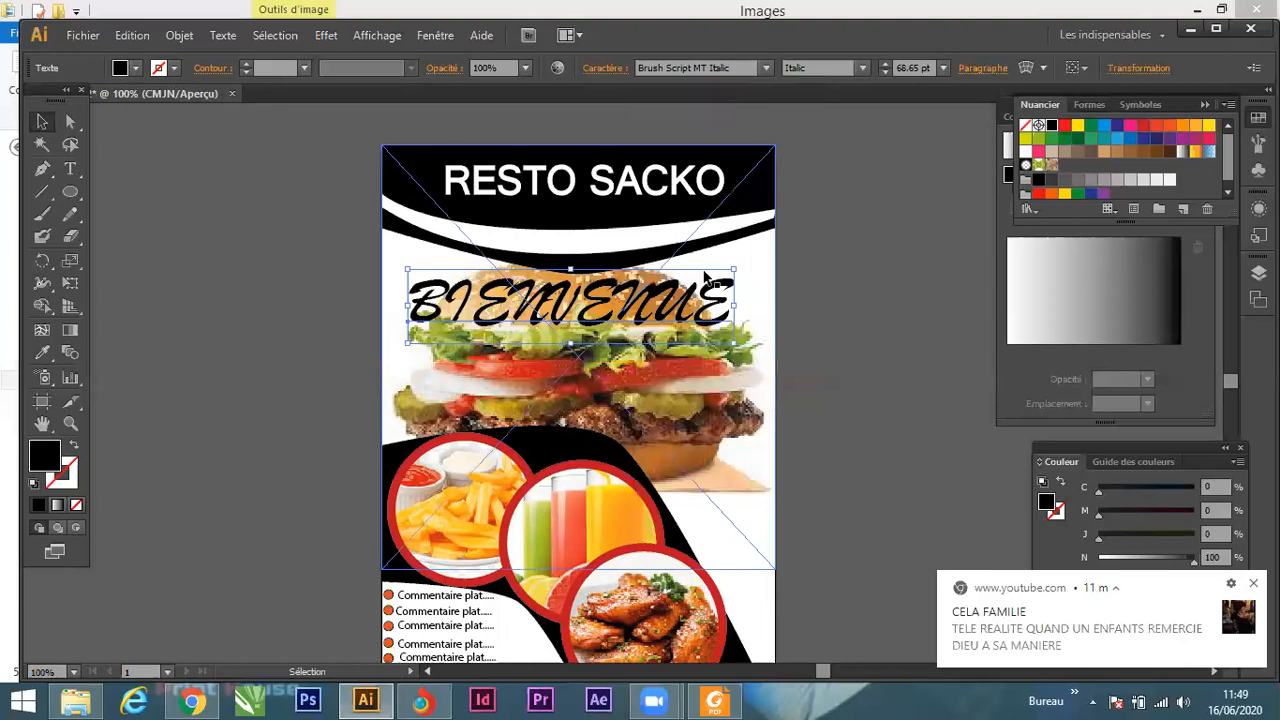
Set the "BIENVENUE" text's font to Candara and deselect the text.
{"action": "left_click", "coordinate": [720, 65]}
{"action": "key", "text": "Down"}
{"action": "key", "text": "Down"}
{"action": "key", "text": "Down"}
{"action": "key", "text": "Down"}
{"action": "key", "text": "Down"}
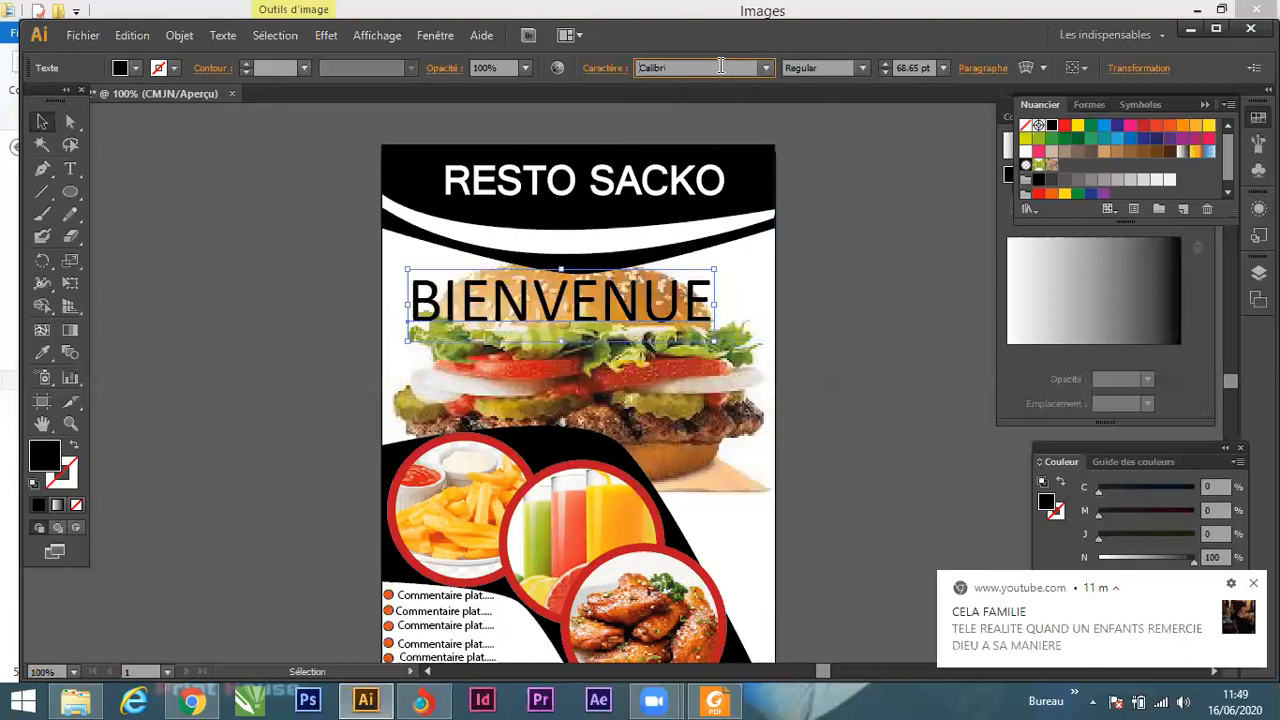
{"action": "key", "text": "Down"}
{"action": "key", "text": "Down"}
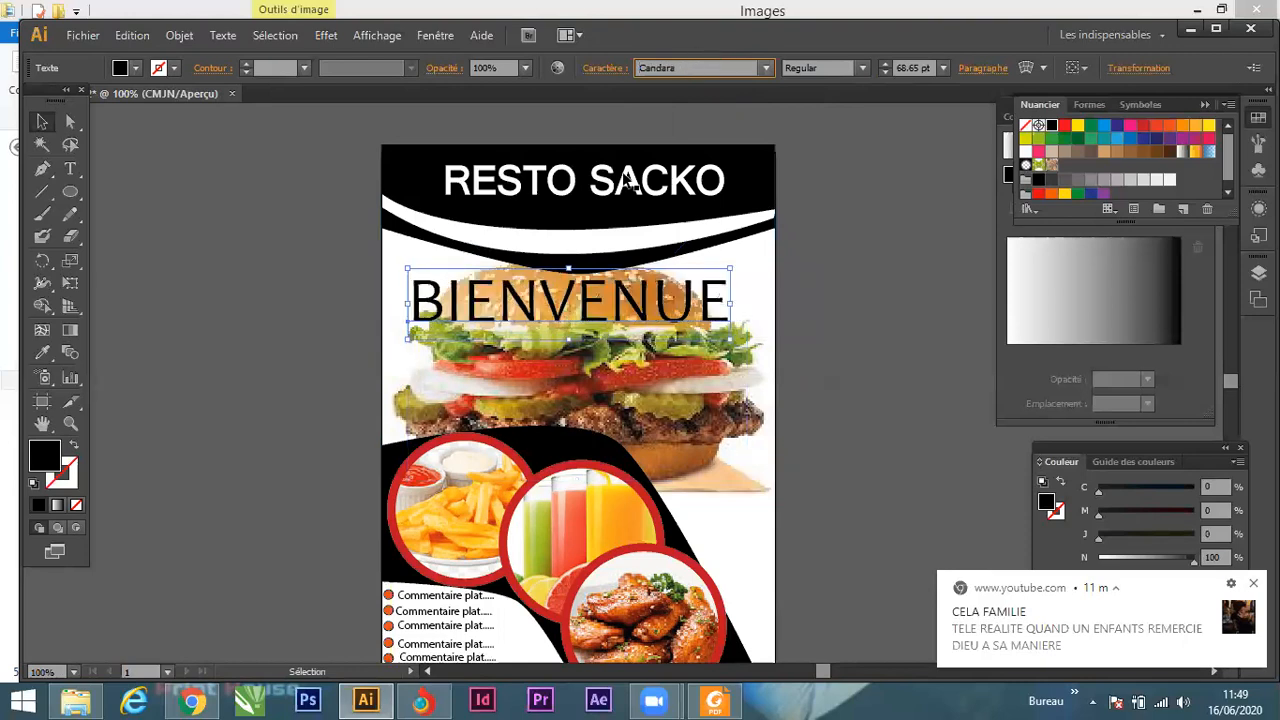
{"action": "left_click", "coordinate": [837, 288]}
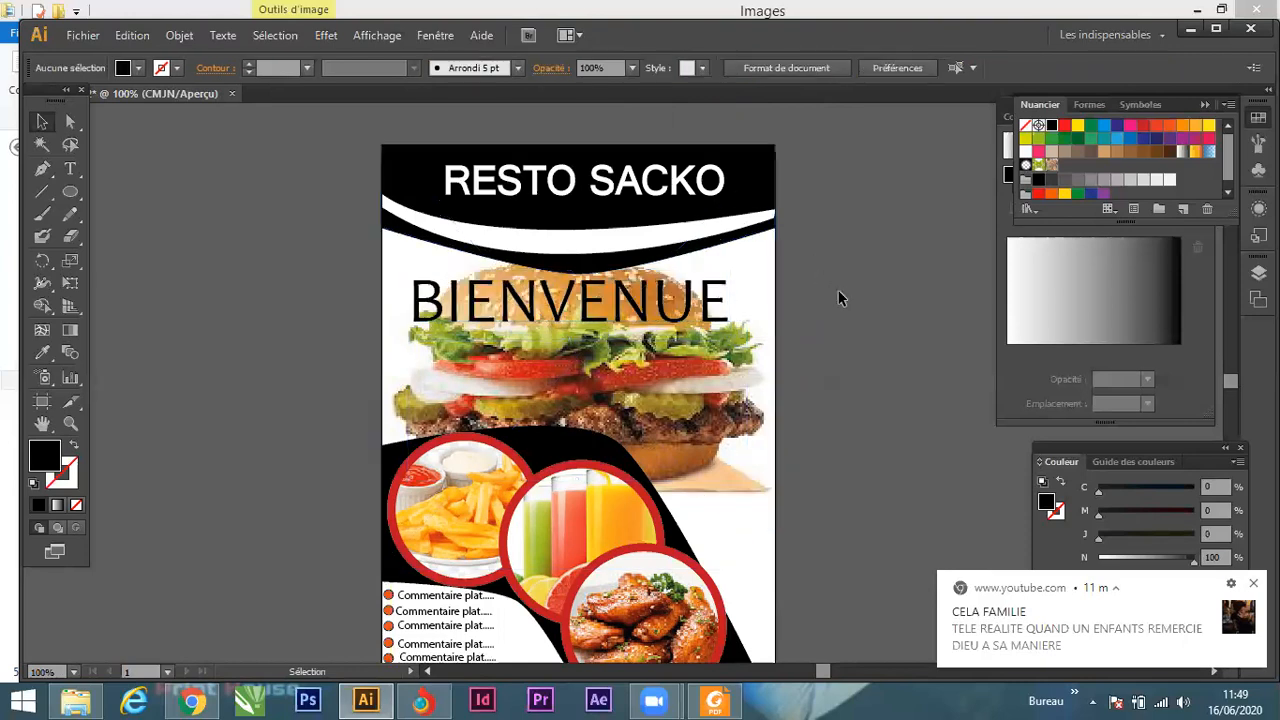
Shift the "BIENVENUE" text slightly left and set its font style to Bold.
{"action": "left_click", "coordinate": [700, 304]}
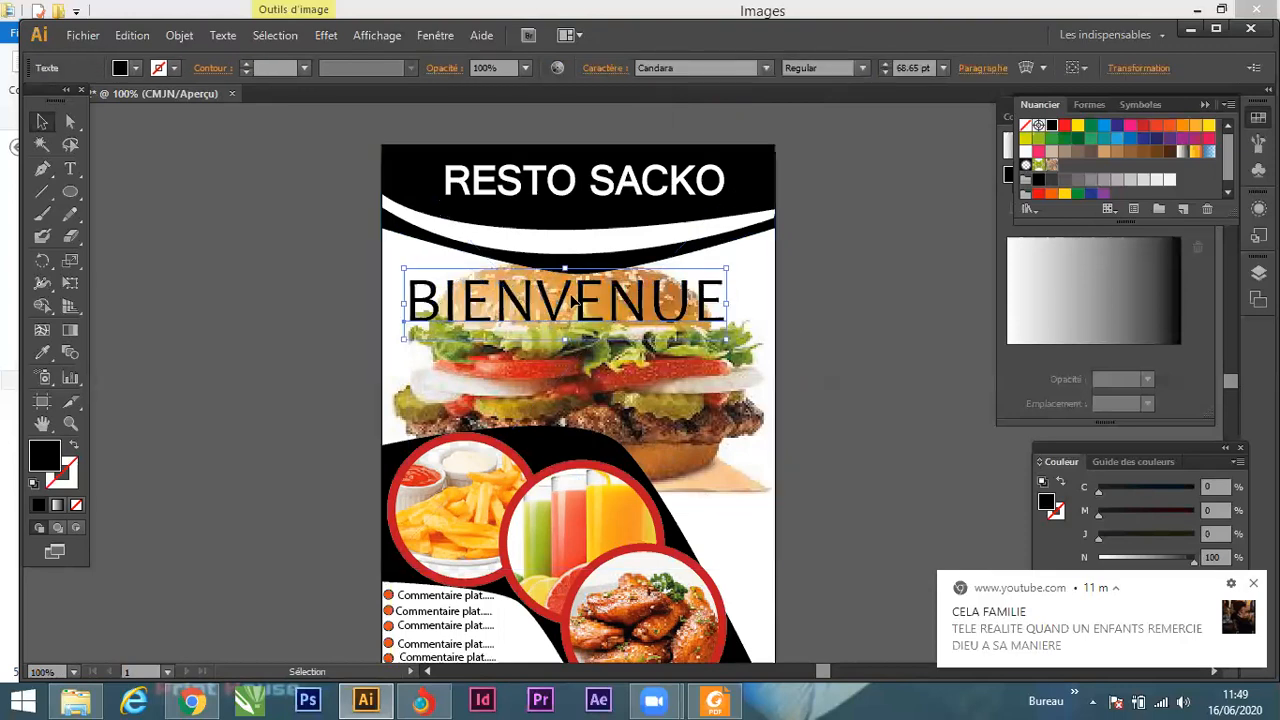
{"action": "left_click_drag", "start_coordinate": [582, 299], "coordinate": [583, 299]}
{"action": "left_click", "coordinate": [862, 72]}
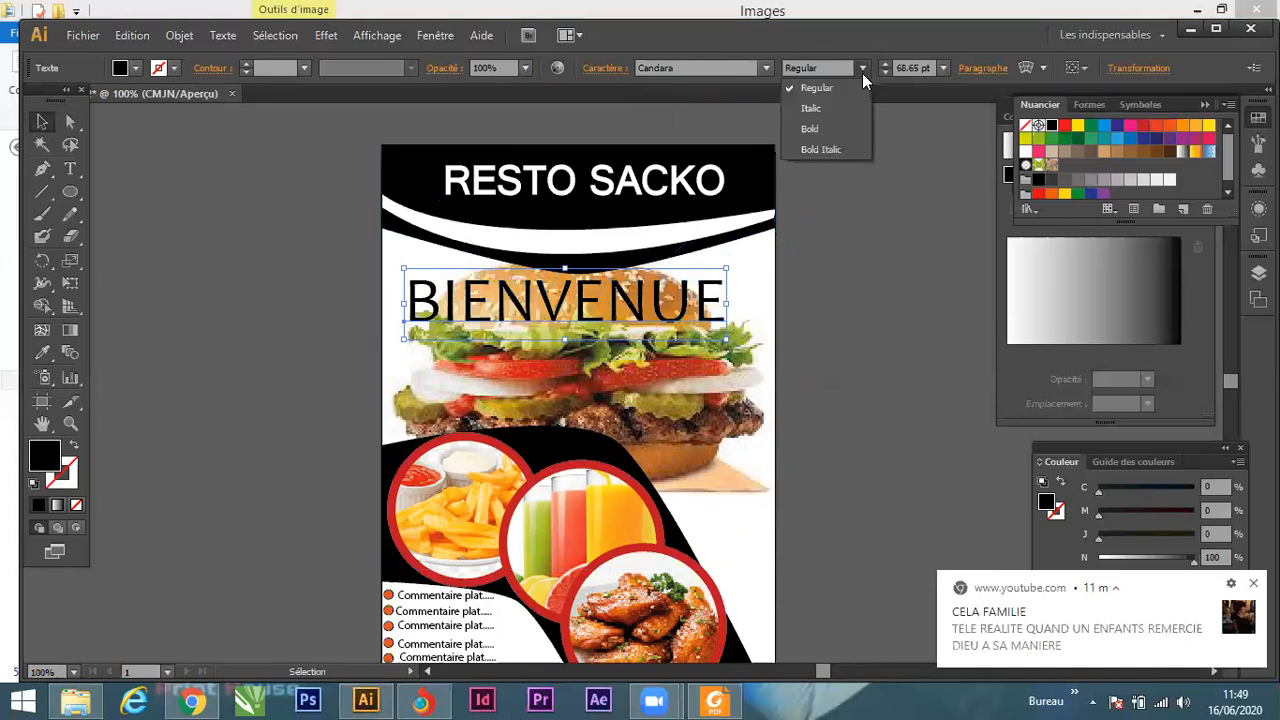
{"action": "left_click", "coordinate": [840, 131]}
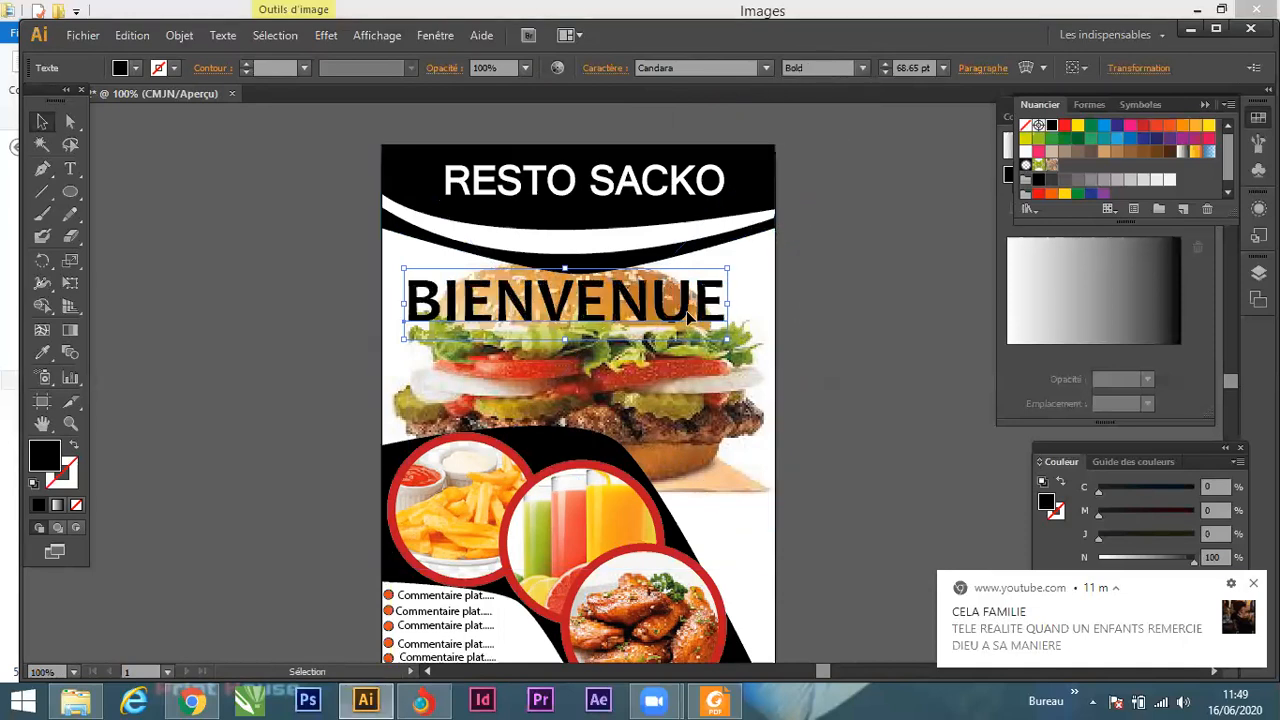
Move the "BIENVENUE" text right to centre it across the burger's bun, nudge it down slightly and deselect it.
{"action": "mouse_move", "coordinate": [688, 314]}
{"action": "left_mouse_down"}
{"action": "mouse_move", "coordinate": [708, 284]}
{"action": "mouse_move", "coordinate": [703, 307]}
{"action": "left_mouse_up"}
{"action": "key", "text": "Down"}
{"action": "key", "text": "Down"}
{"action": "key", "text": "Down"}
{"action": "key", "text": "Down"}
{"action": "key", "text": "Down"}
{"action": "key", "text": "Down"}
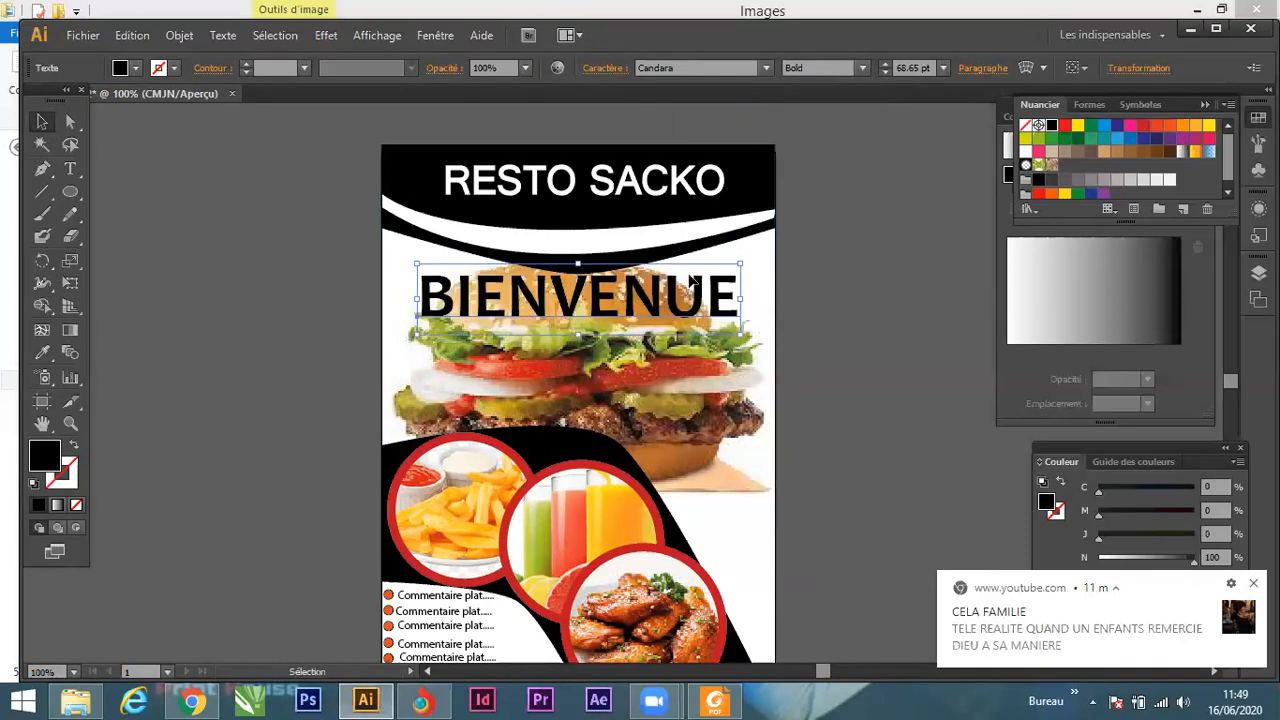
{"action": "left_click", "coordinate": [791, 393]}
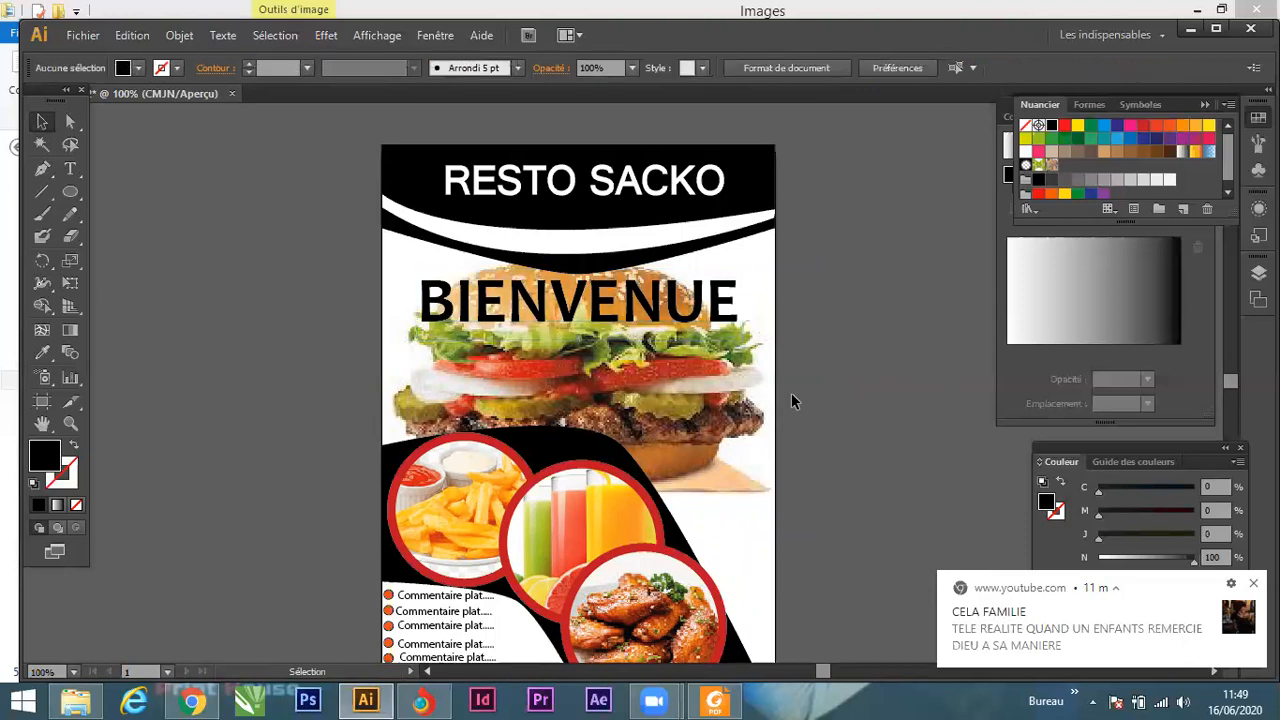
Review the whole flyer at 50% and minimize the Illustrator and Images windows to return to the desktop.
{"action": "key", "text": "ctrl+minus"}
{"action": "key", "text": "ctrl+minus"}
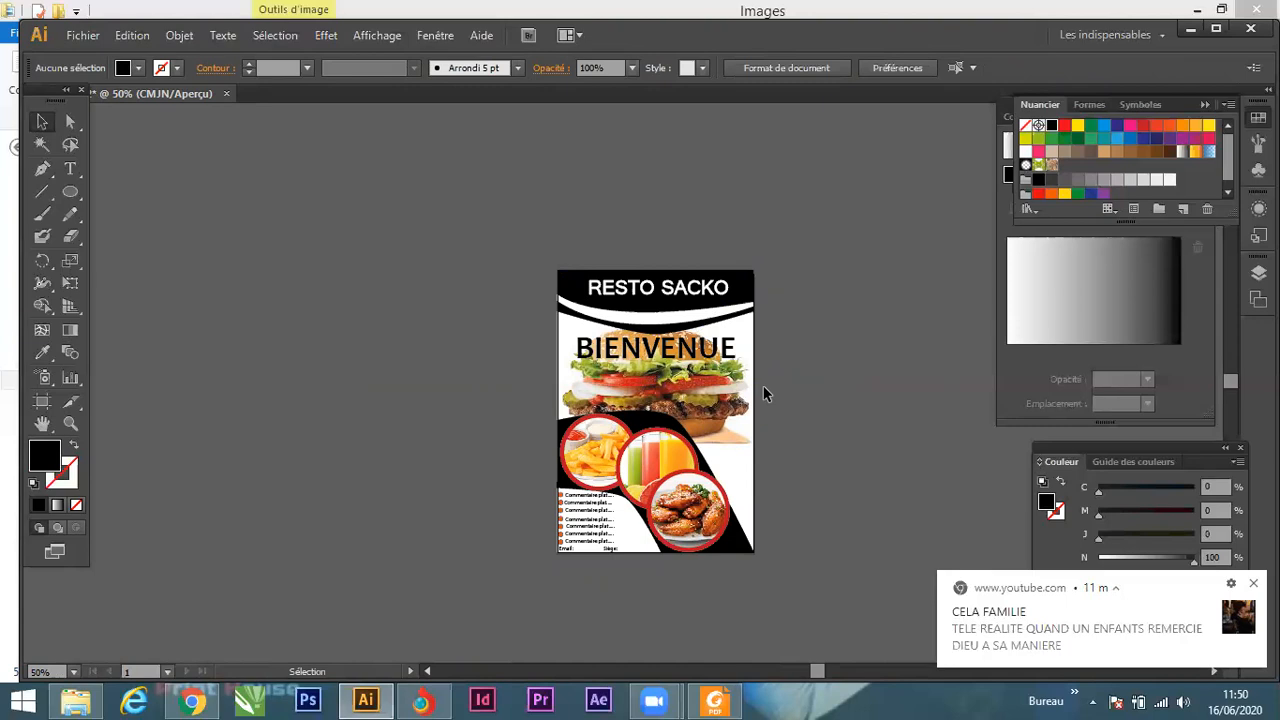
{"action": "left_click", "coordinate": [745, 400]}
{"action": "left_click", "coordinate": [765, 400]}
{"action": "left_click", "coordinate": [1188, 31]}
{"action": "left_click", "coordinate": [1196, 10]}
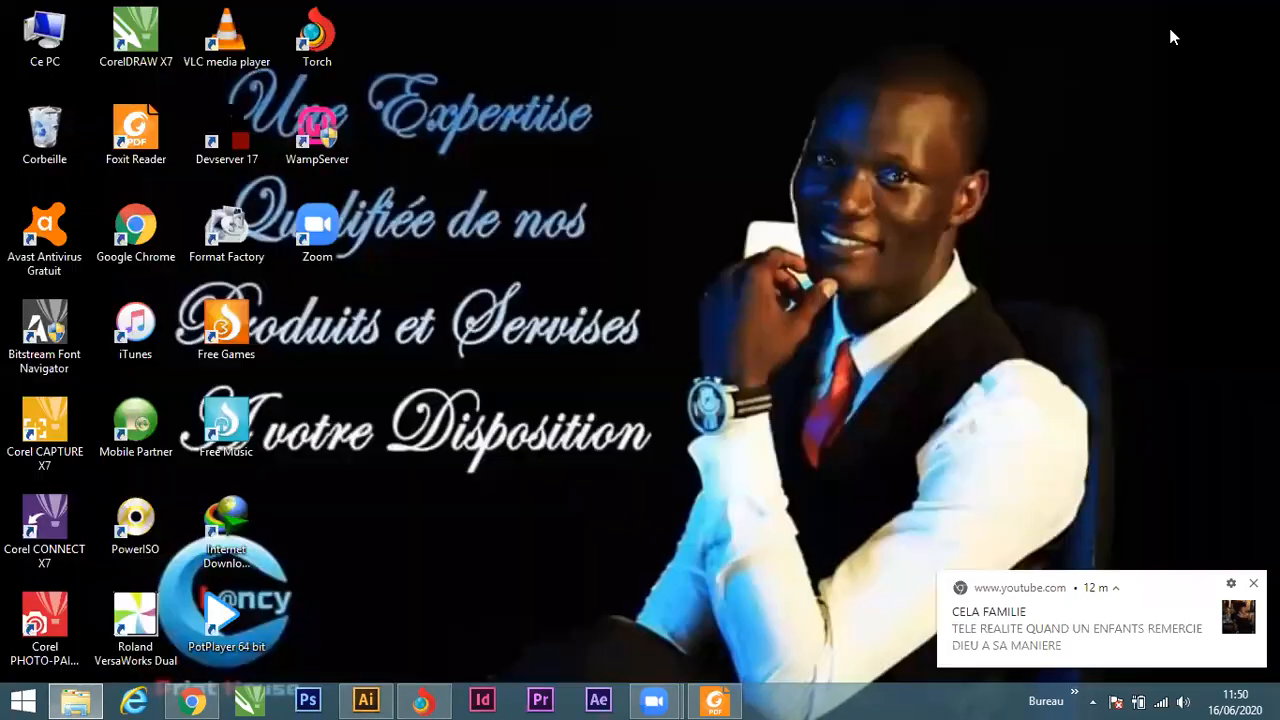